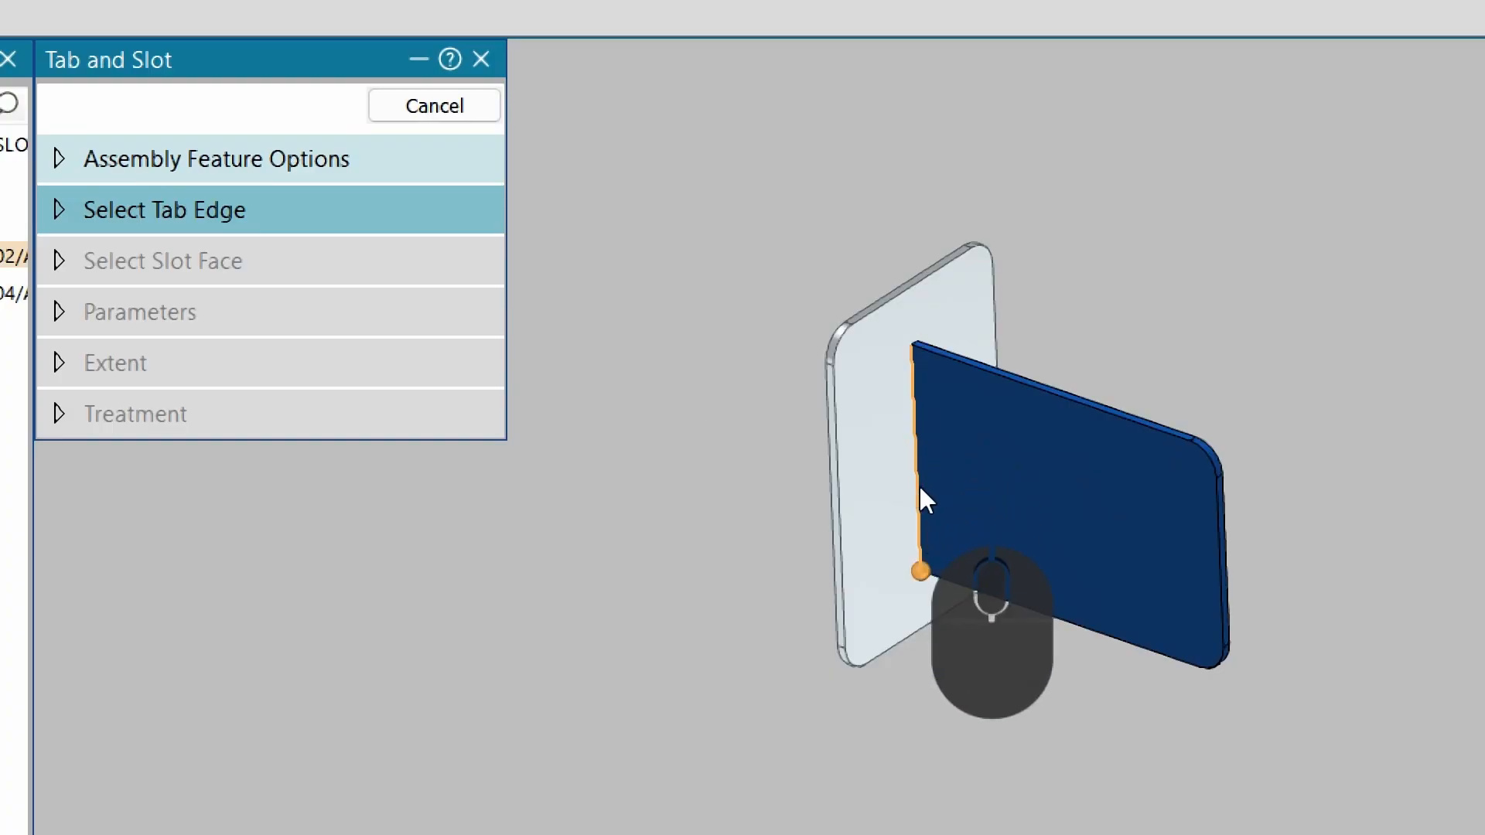
Pick the blue plate's edge touching the light plate as the tab edge, then the light plate's face as the slot face.
{"action": "scroll", "coordinate": [956, 431], "scroll_direction": "up", "scroll_amount": 2}
{"action": "scroll", "coordinate": [897, 329], "scroll_direction": "down", "scroll_amount": 4}
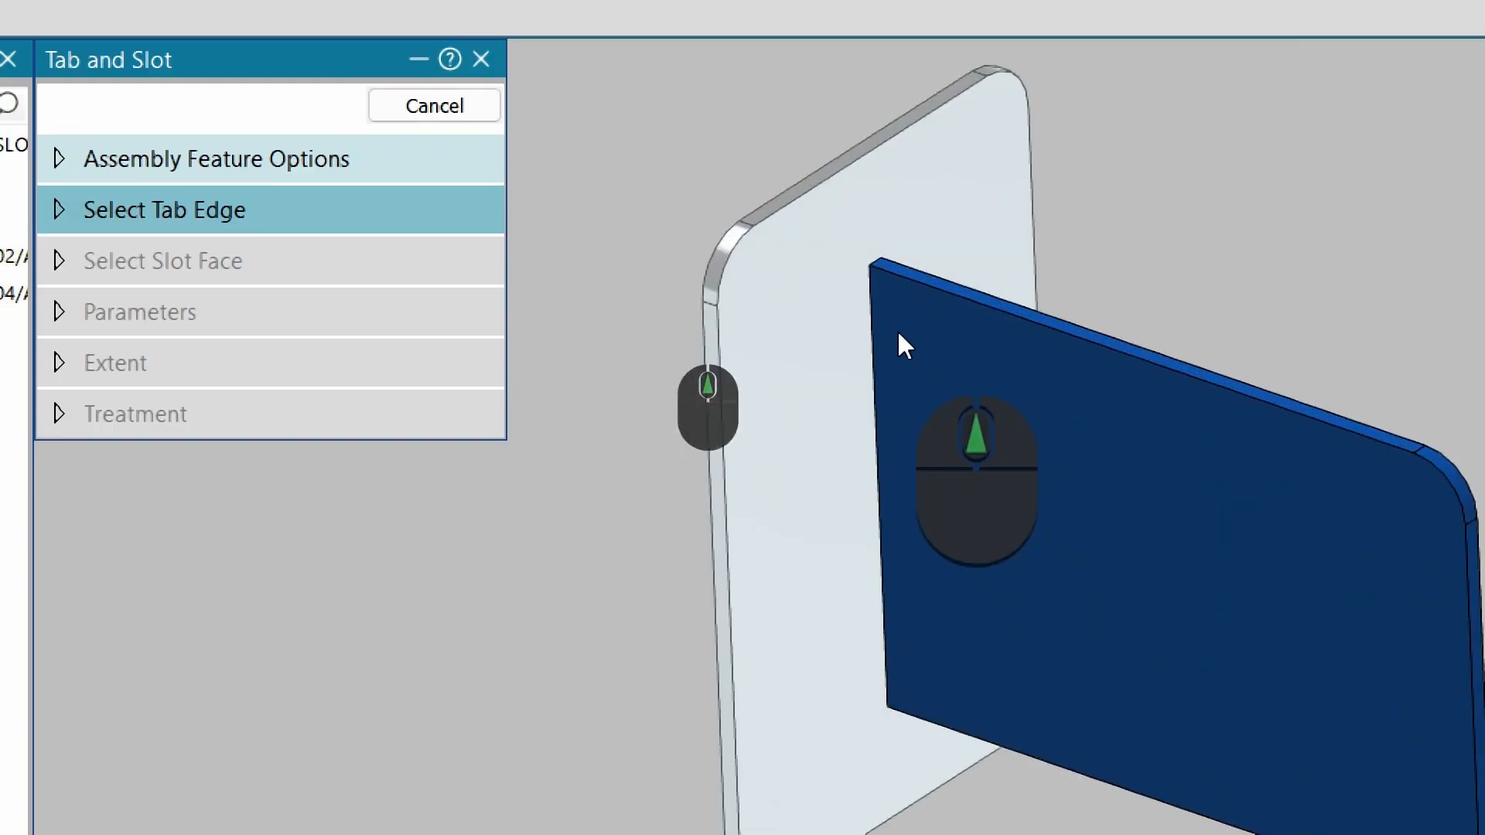
{"action": "scroll", "coordinate": [845, 298], "scroll_direction": "up", "scroll_amount": 2}
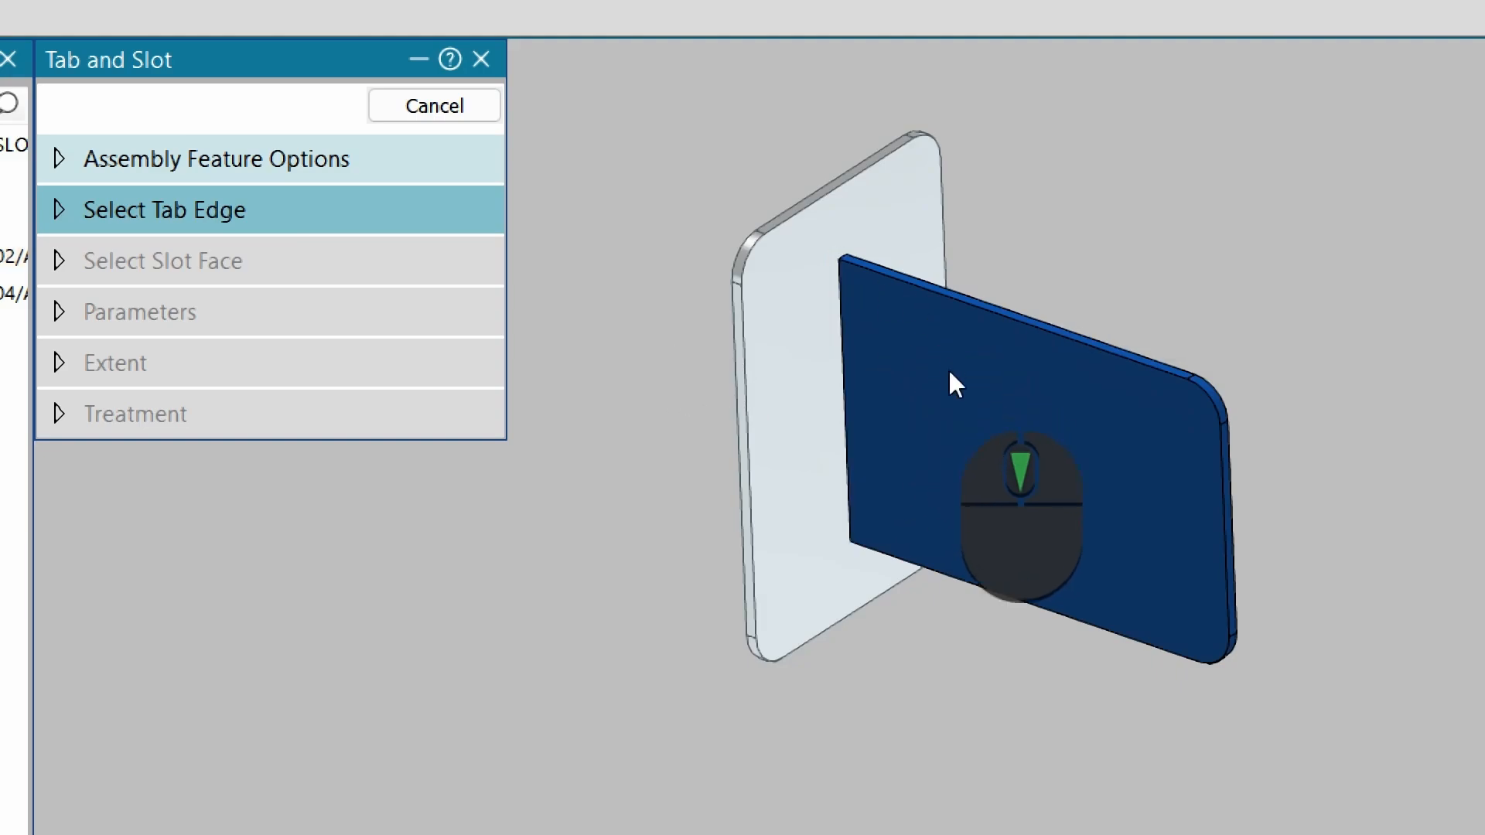
{"action": "left_click", "coordinate": [852, 507]}
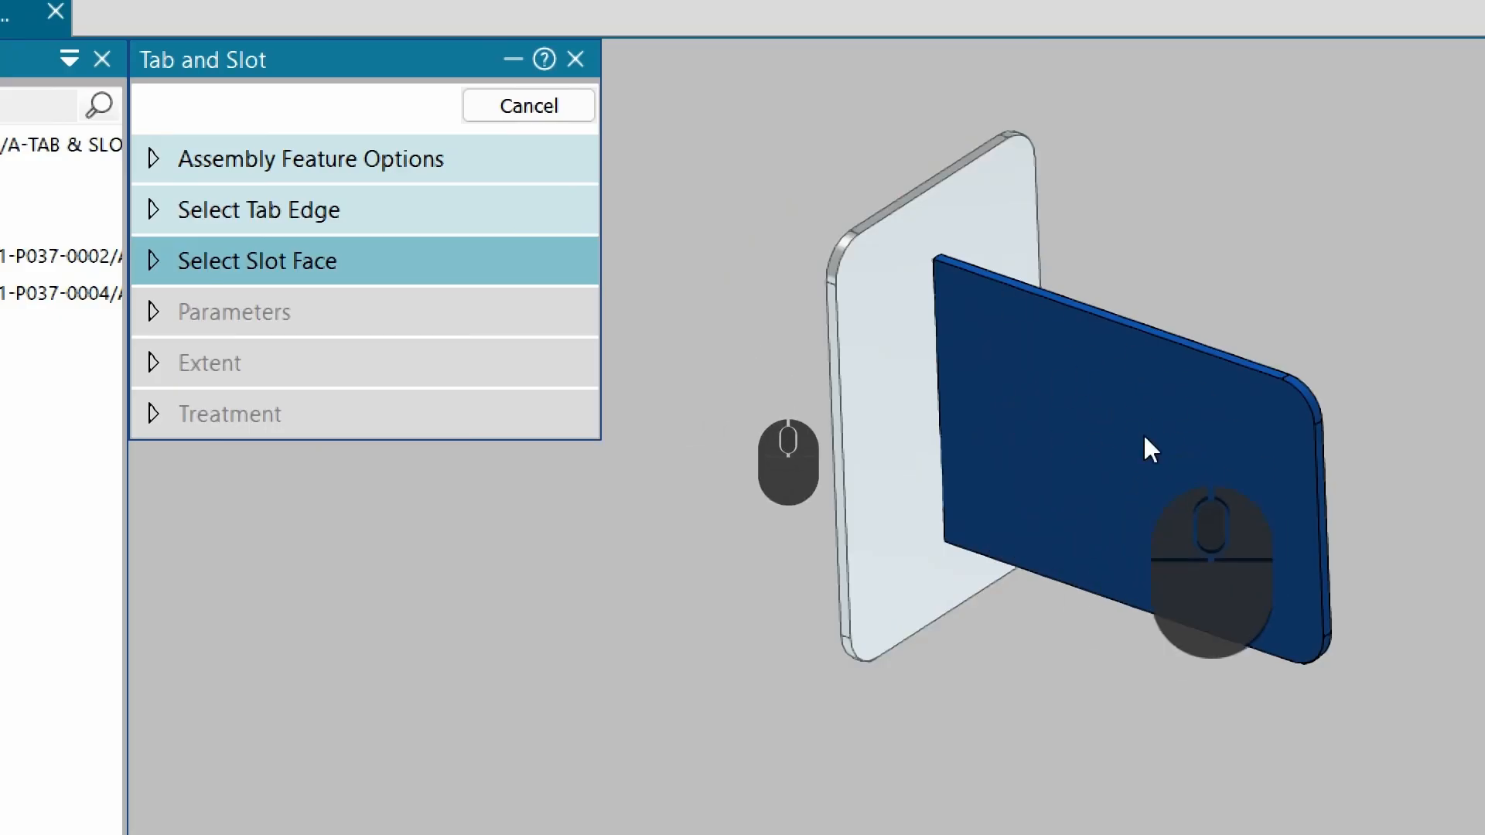
{"action": "left_click", "coordinate": [860, 369]}
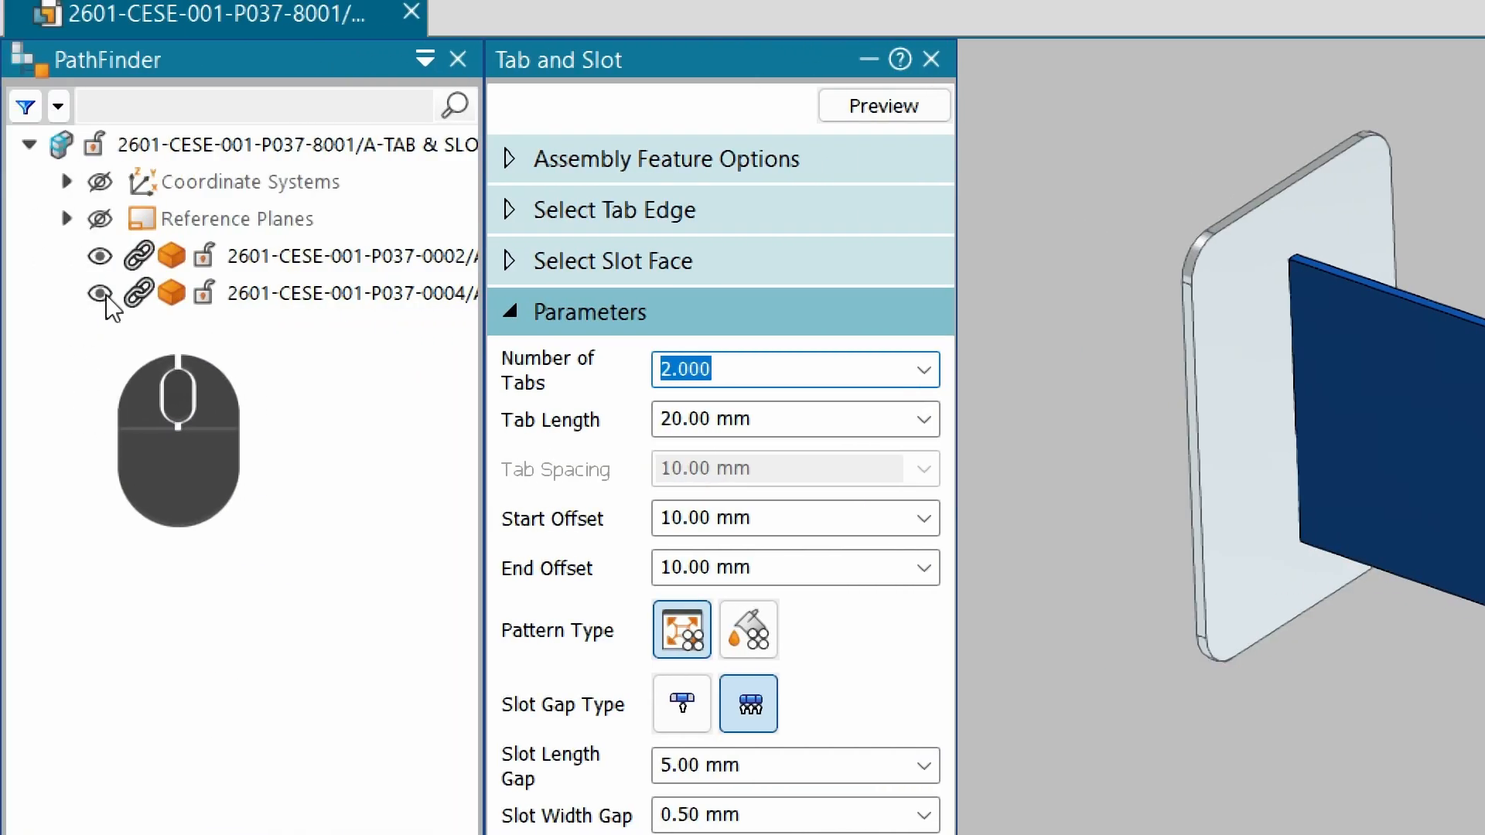
Hide the light slot plate and rotate the view to inspect the tab preview on the blue plate.
{"action": "left_click", "coordinate": [97, 295]}
{"action": "middle_click_drag", "start_coordinate": [1158, 506], "coordinate": [1289, 437]}
{"action": "scroll", "coordinate": [1236, 416], "scroll_direction": "down", "scroll_amount": 4}
{"action": "scroll", "coordinate": [1260, 405], "scroll_direction": "up", "scroll_amount": 4}
{"action": "scroll", "coordinate": [1229, 402], "scroll_direction": "down", "scroll_amount": 3}
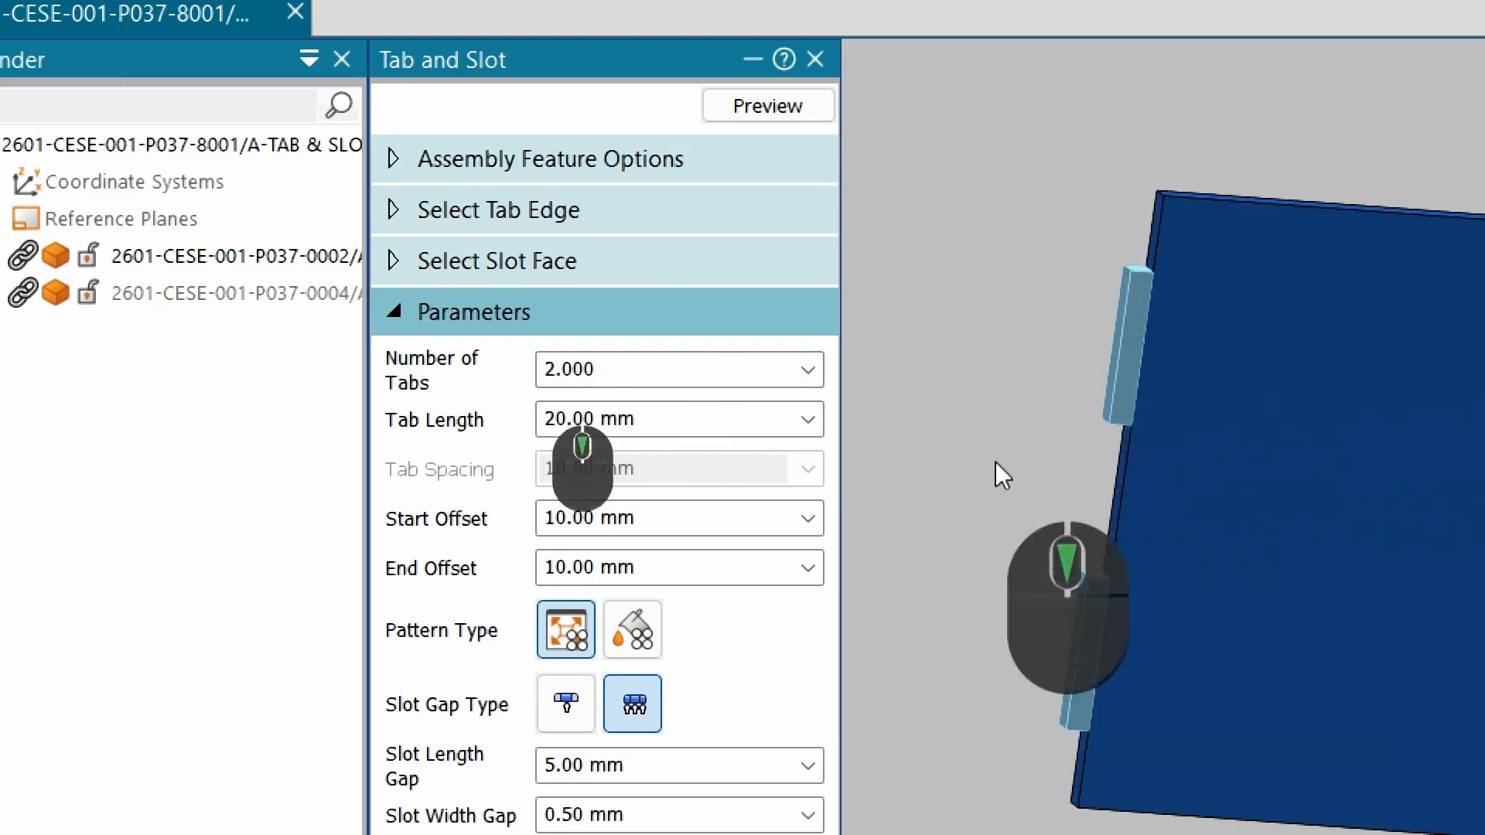
Set the number of tabs to 3 and the tab length to 10 mm.
{"action": "left_click", "coordinate": [605, 369]}
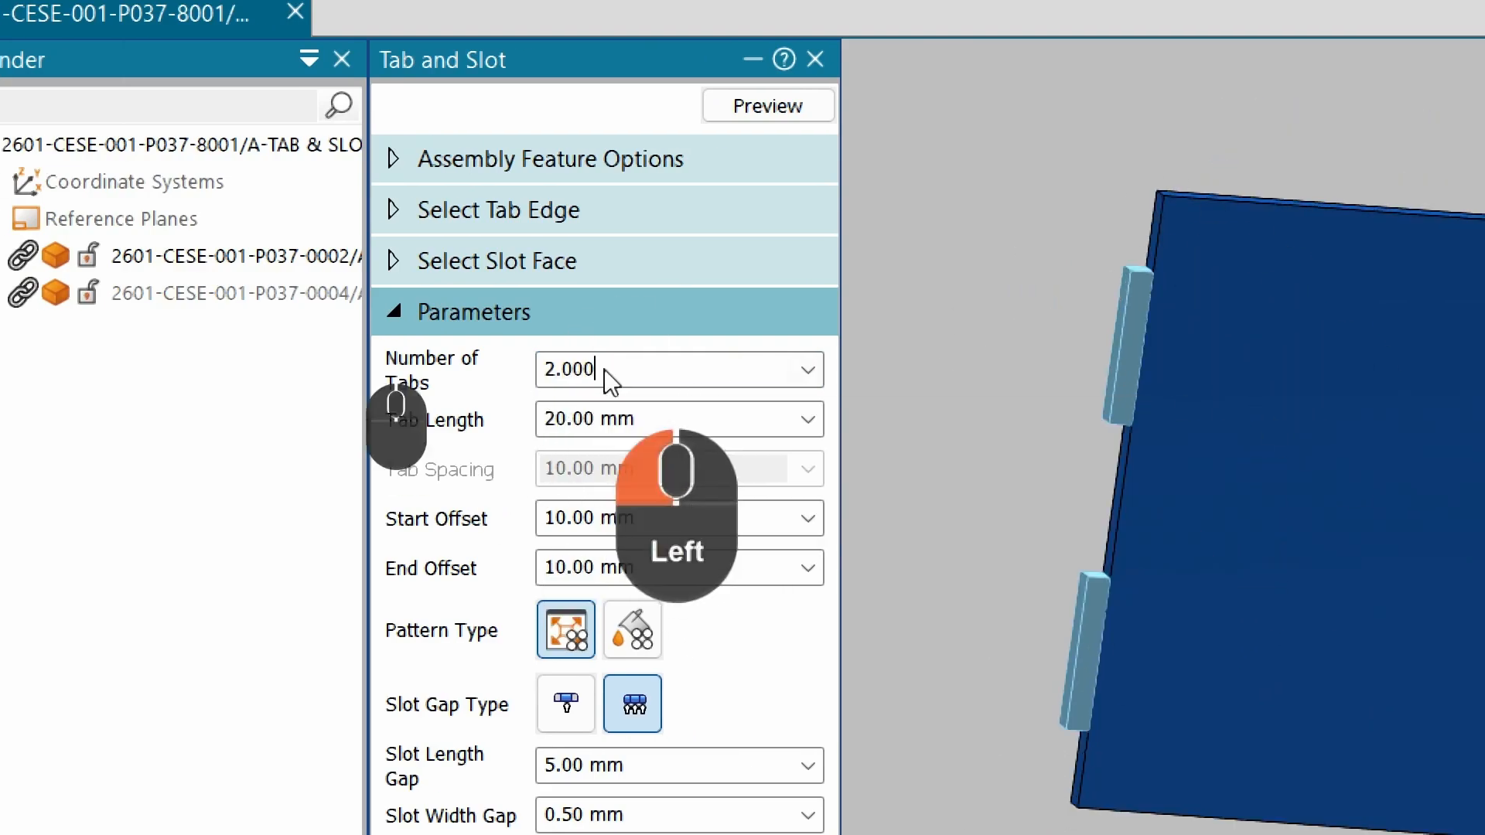
{"action": "left_click_drag", "start_coordinate": [702, 374], "coordinate": [433, 379]}
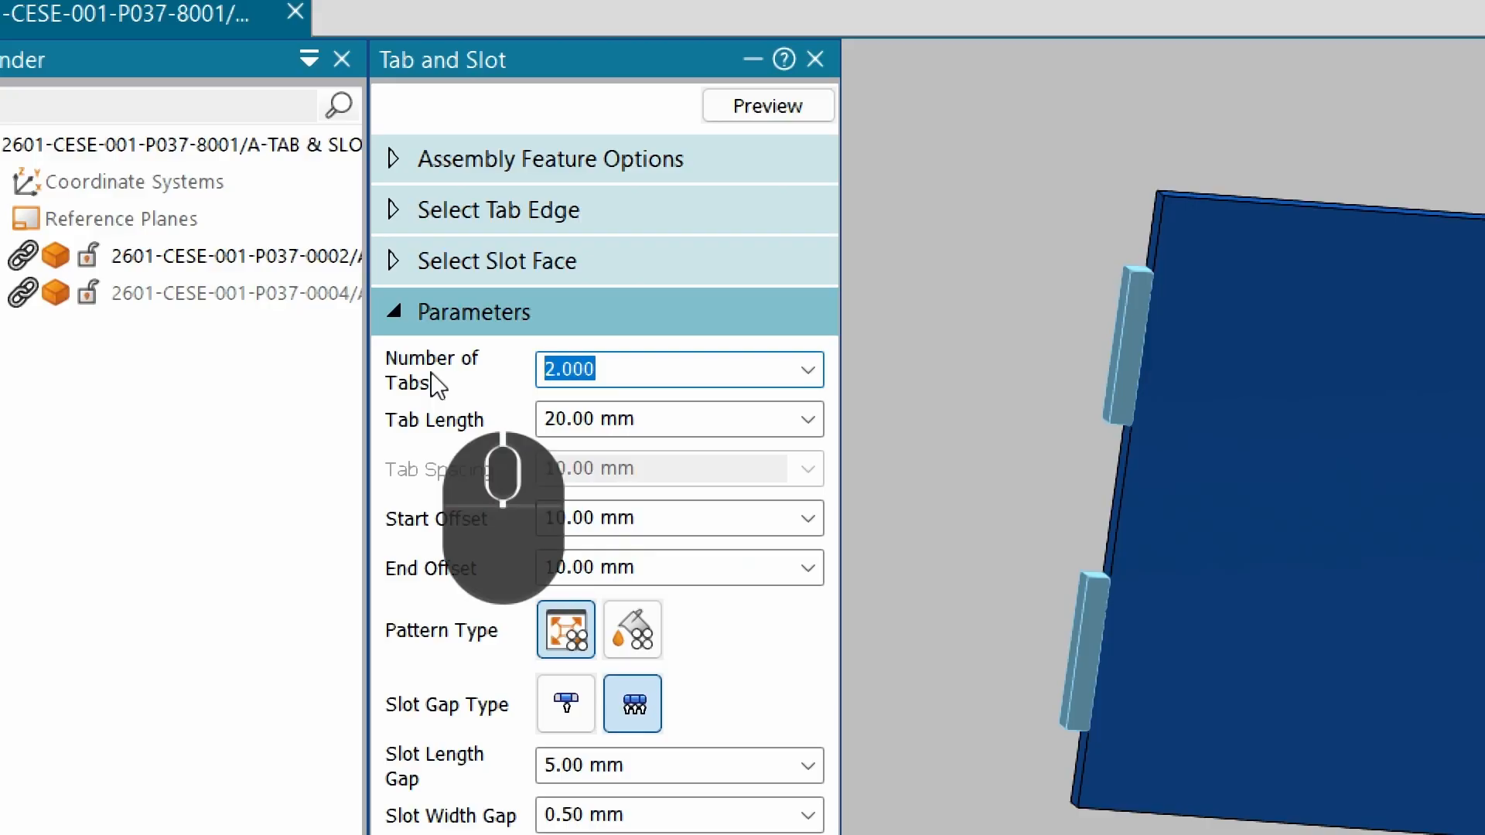
{"action": "type", "text": "3"}
{"action": "key", "text": "Tab"}
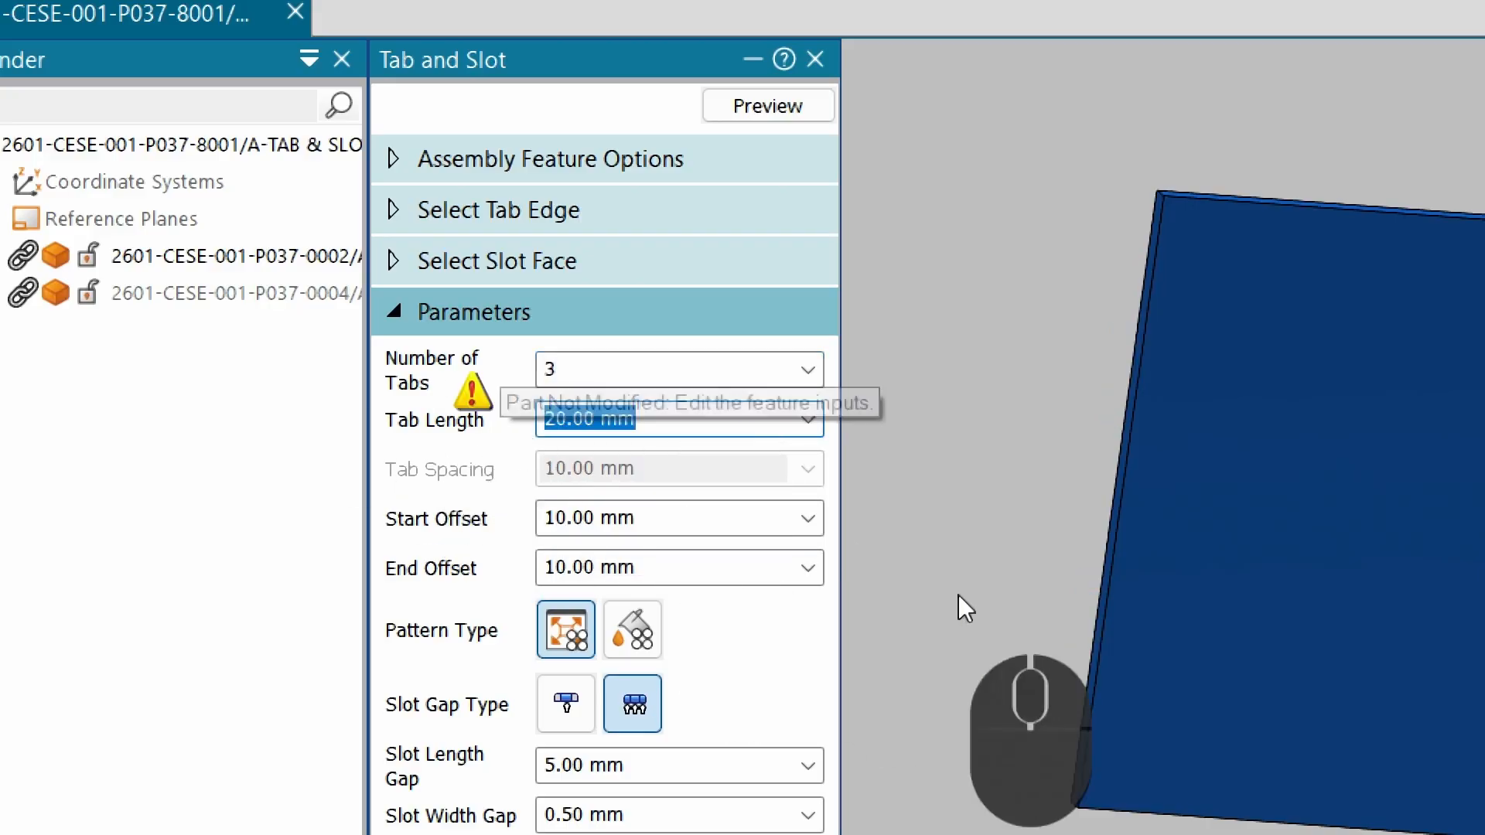
{"action": "type", "text": "10"}
{"action": "key", "text": "Tab"}
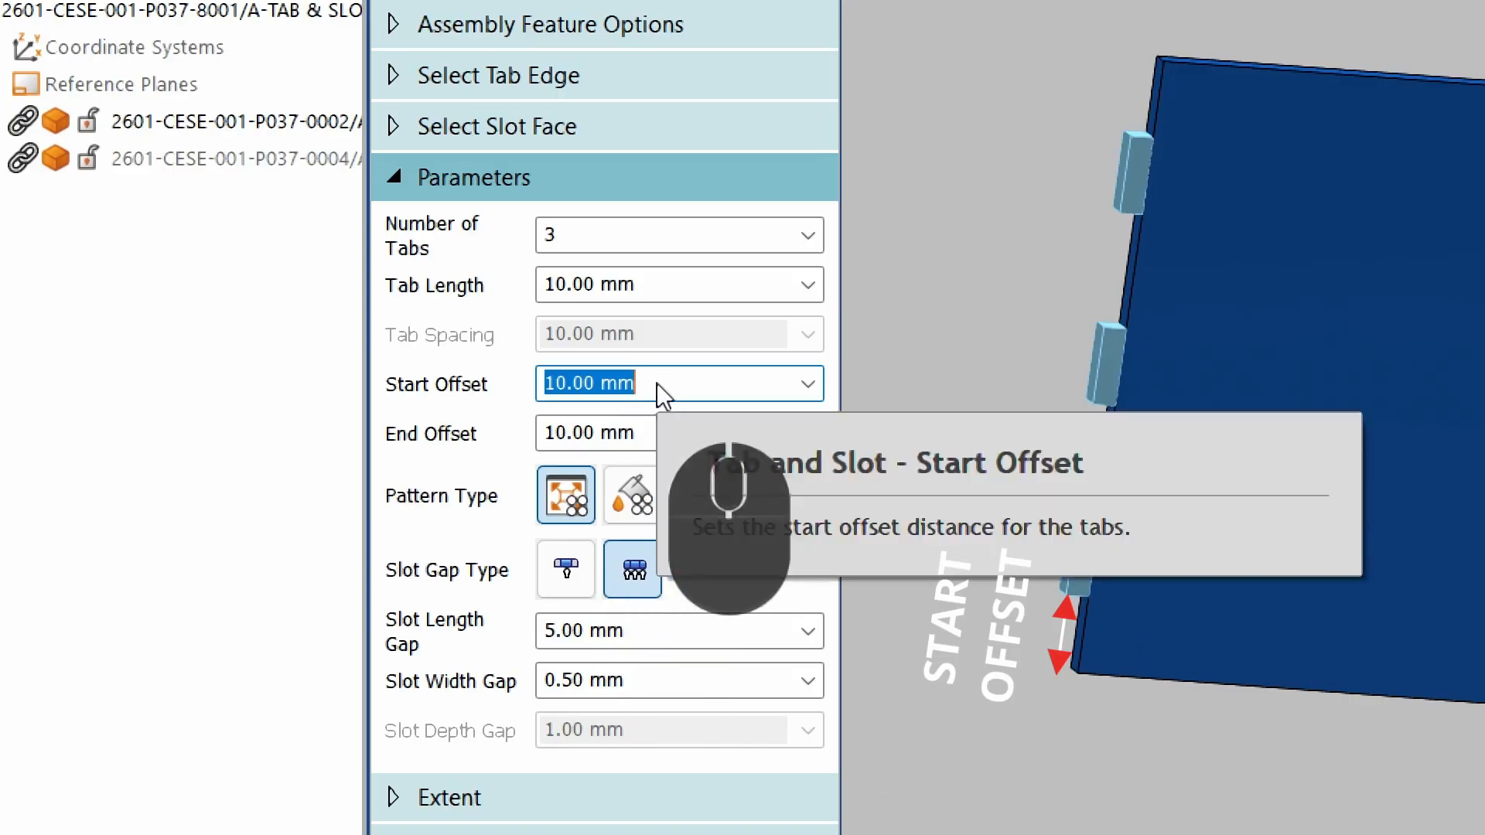
Set both the start offset and end offset to 15 mm.
{"action": "type", "text": "15"}
{"action": "key", "text": "Tab"}
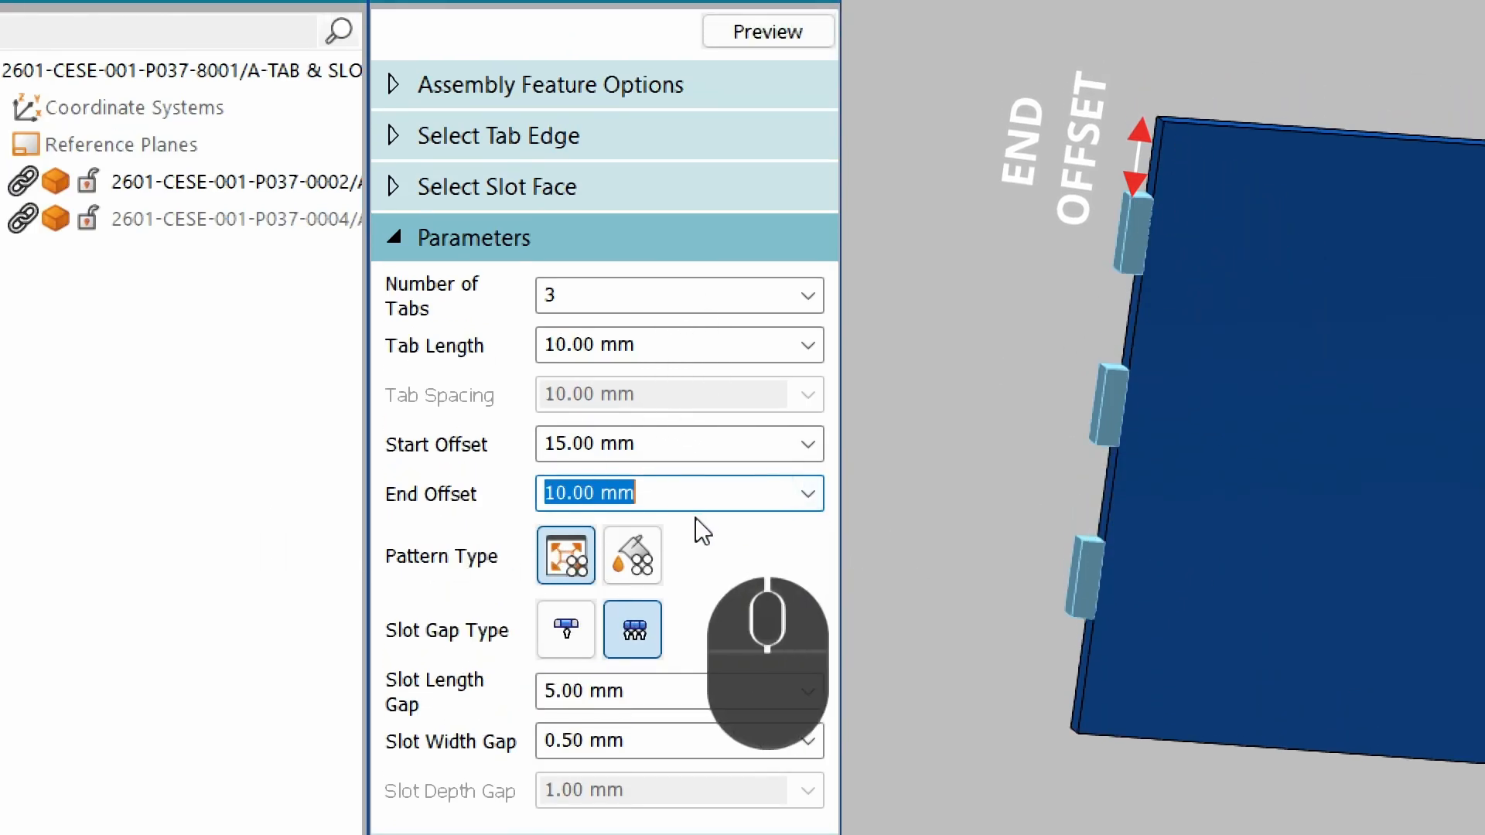
{"action": "type", "text": "15"}
{"action": "key", "text": "Tab"}
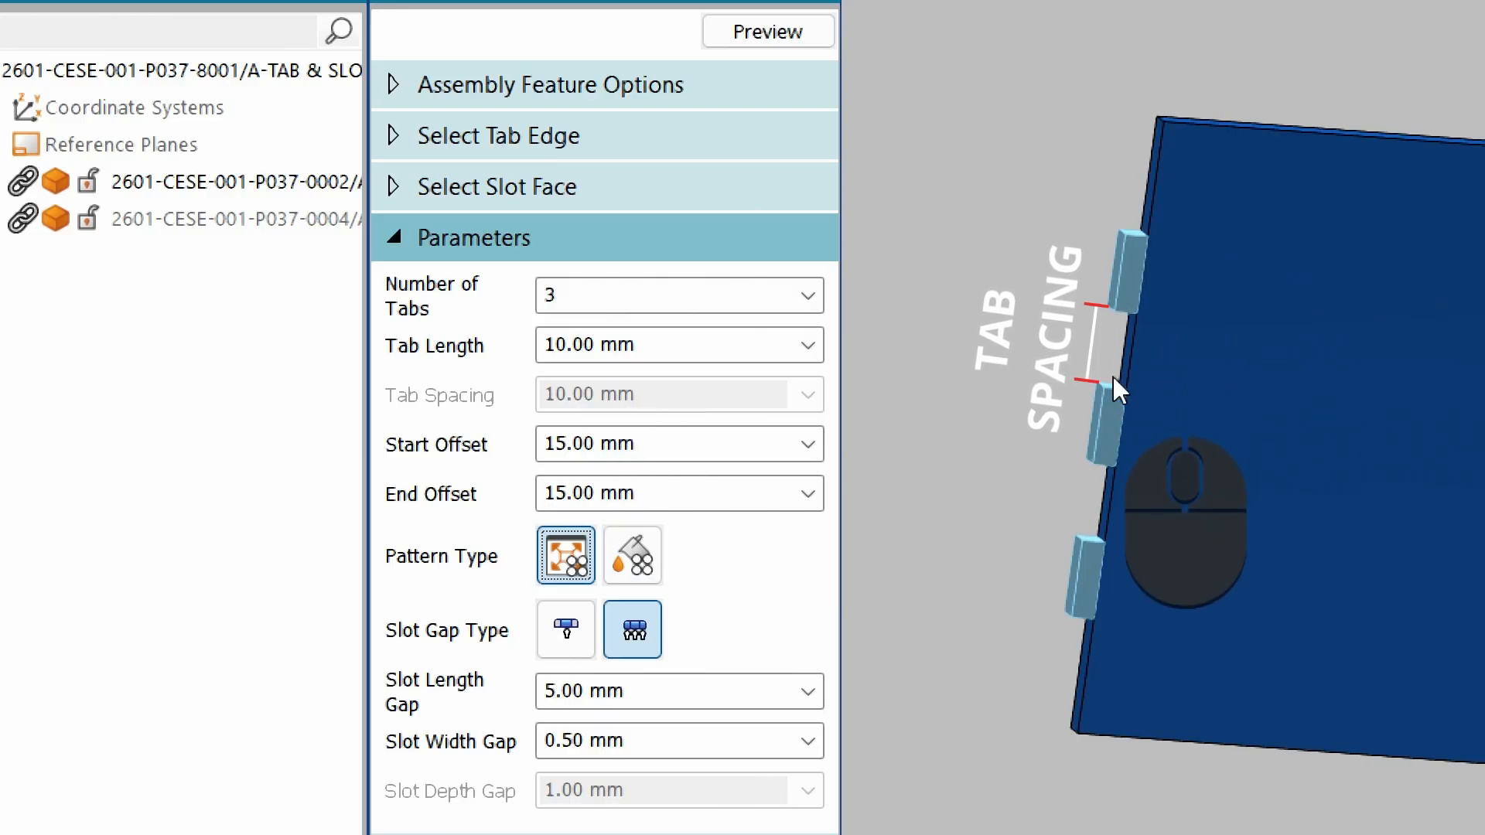
Set the start offset and end offset back to 10 mm.
{"action": "left_click", "coordinate": [694, 459]}
{"action": "type", "text": "10"}
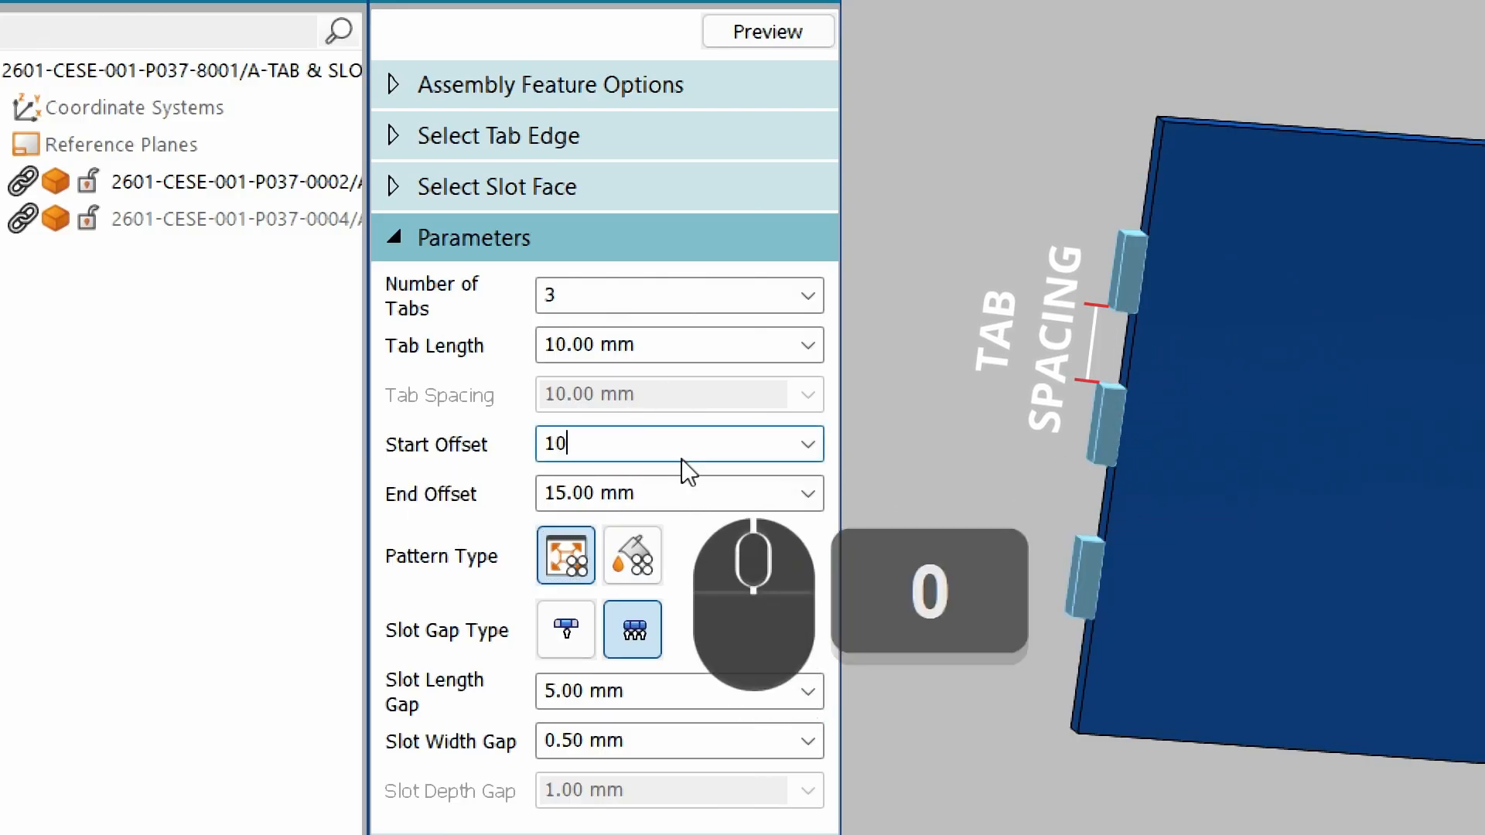
{"action": "key", "text": "Tab"}
{"action": "type", "text": "1"}
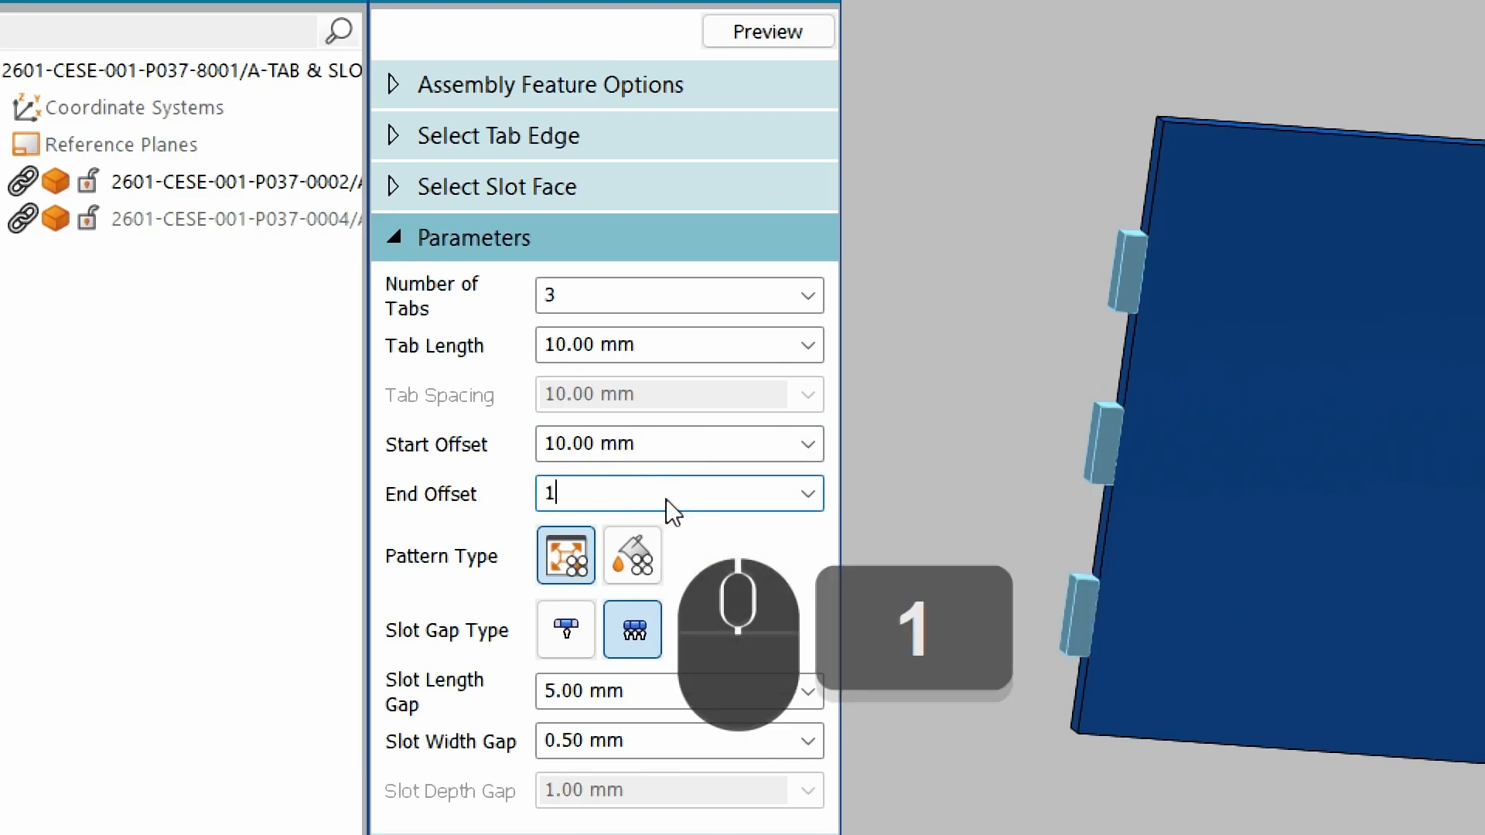
{"action": "type", "text": "0"}
{"action": "key", "text": "Tab"}
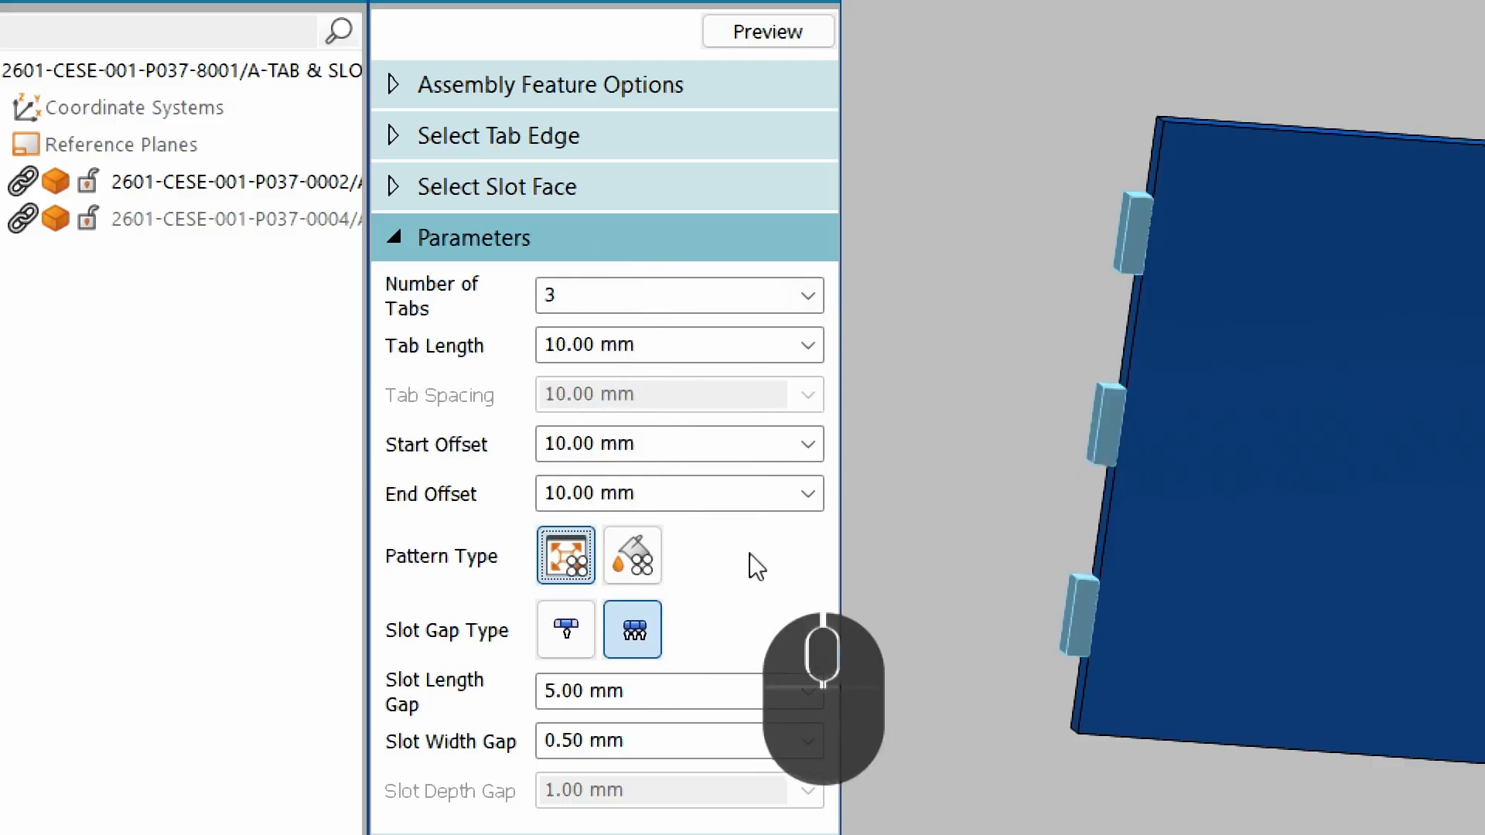
Switch the pattern type to Fill and set the tab spacing to 20 mm.
{"action": "left_click", "coordinate": [637, 567]}
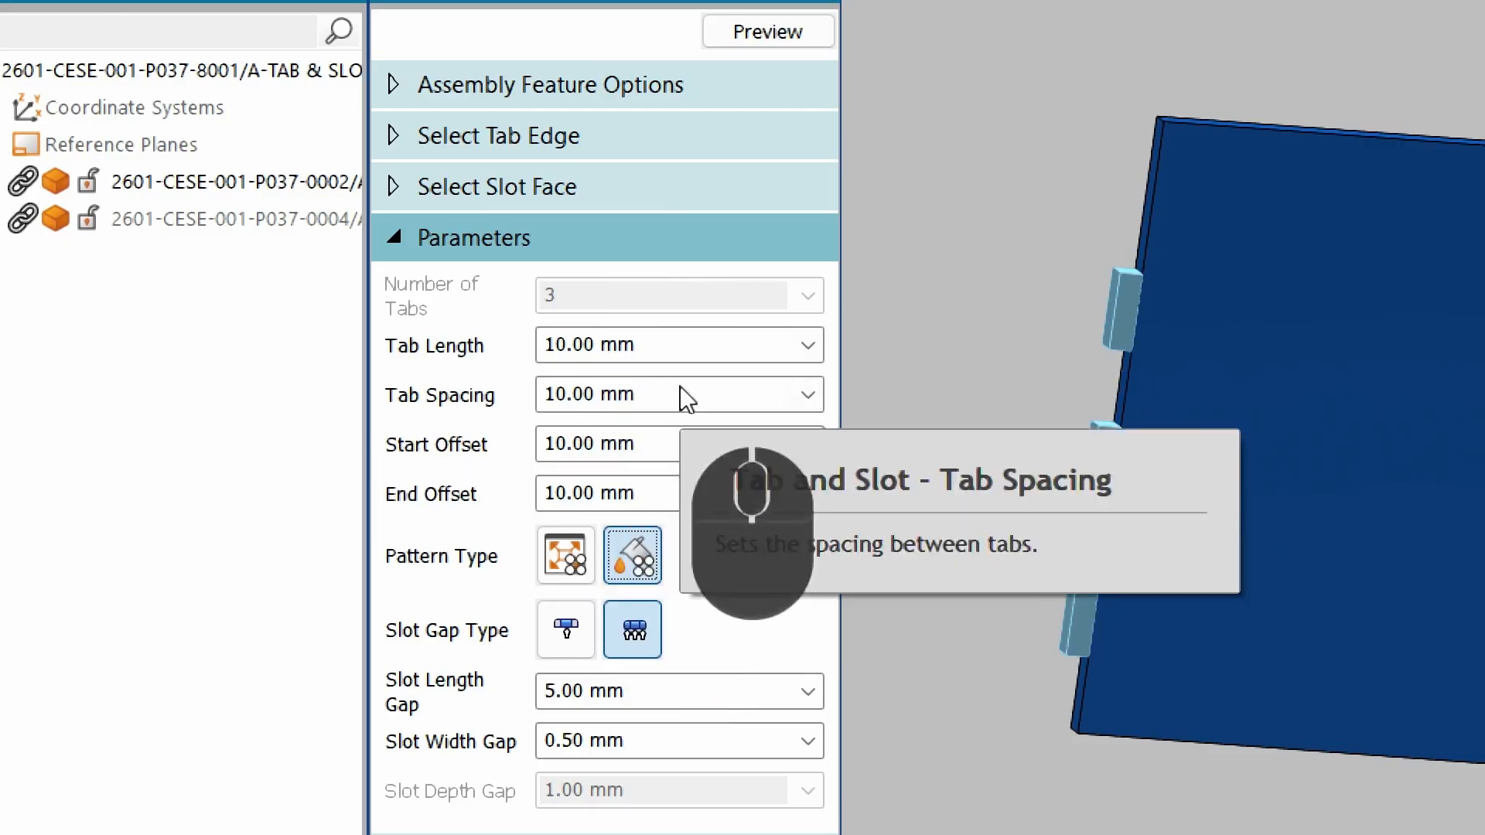
{"action": "left_click", "coordinate": [679, 386]}
{"action": "type", "text": "20"}
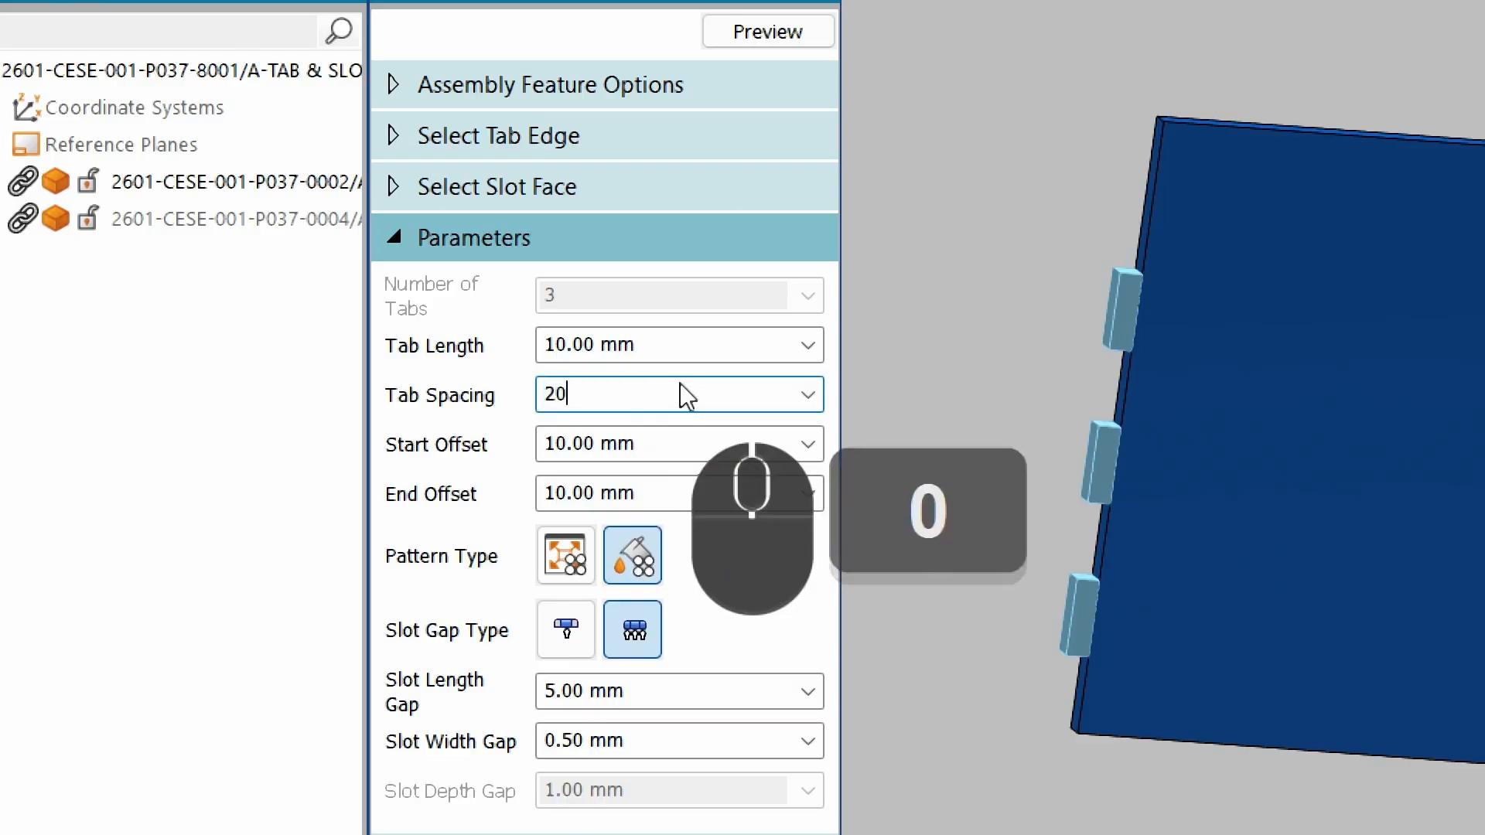
{"action": "key", "text": "Tab"}
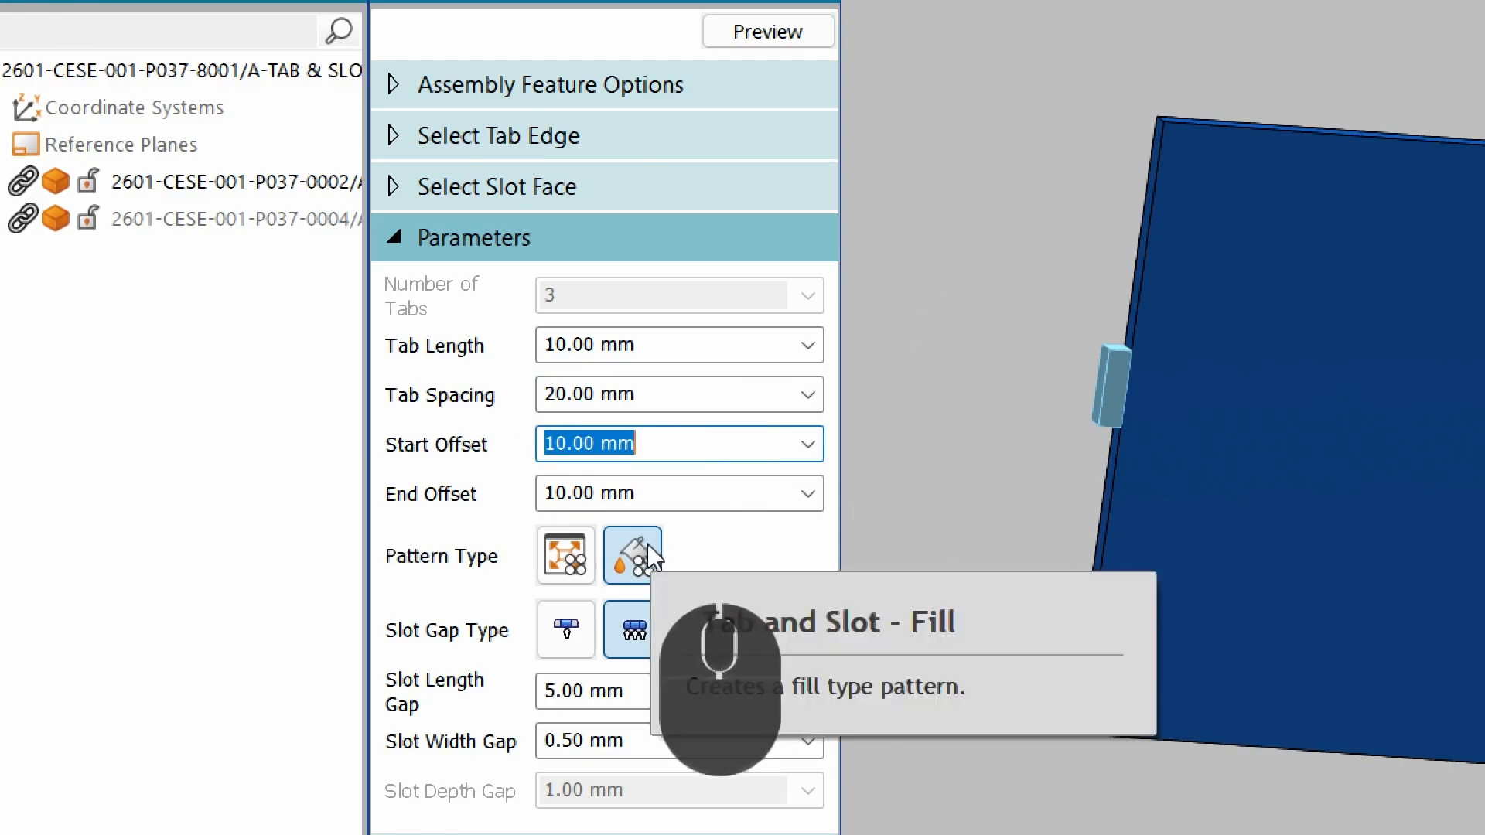
Switch the pattern type back to Fit, and set the tab length to 20 mm with 2 tabs.
{"action": "left_click", "coordinate": [579, 555]}
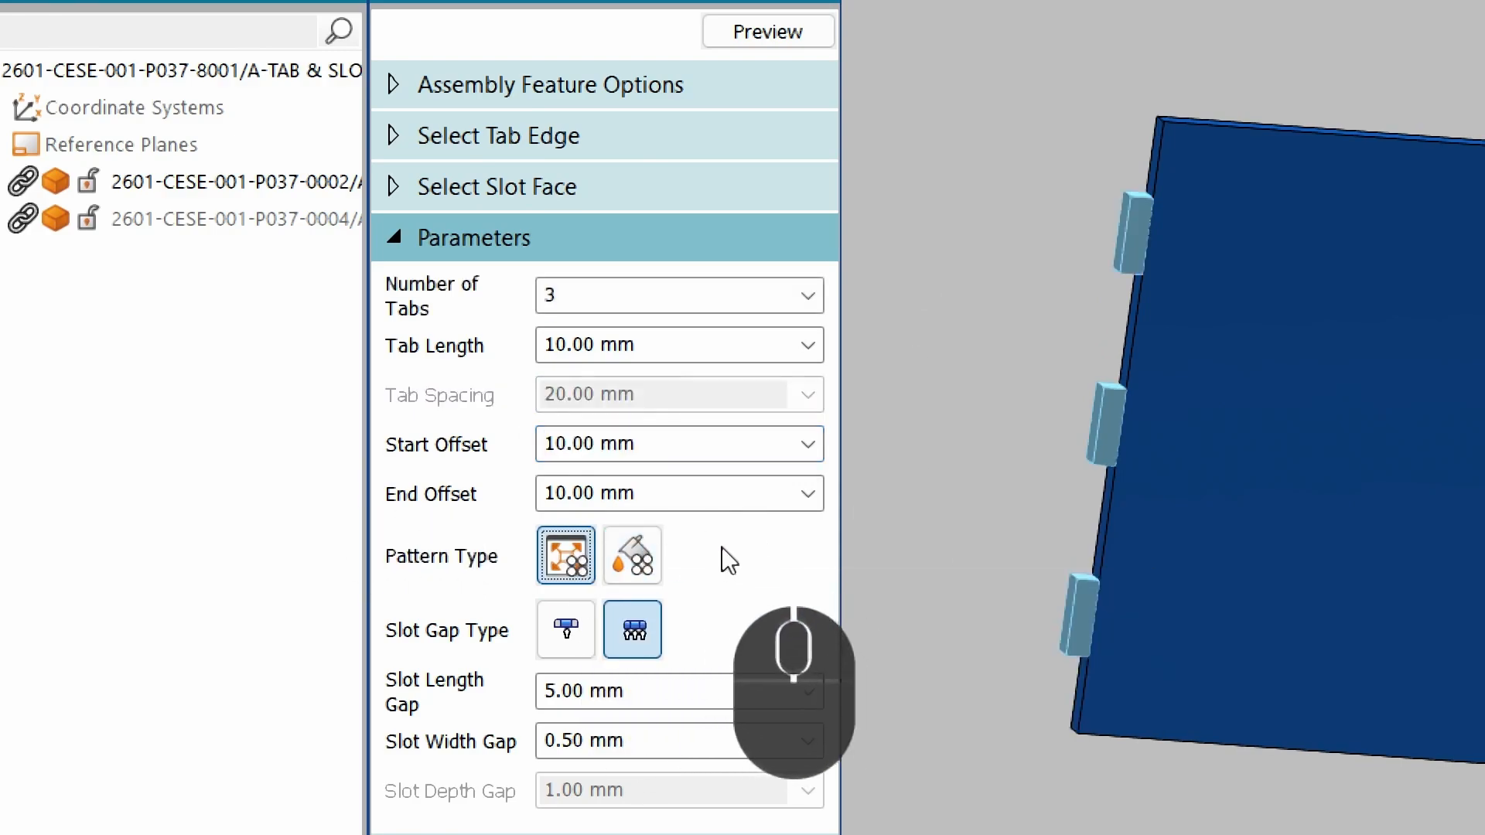
{"action": "left_click", "coordinate": [651, 345]}
{"action": "type", "text": "2"}
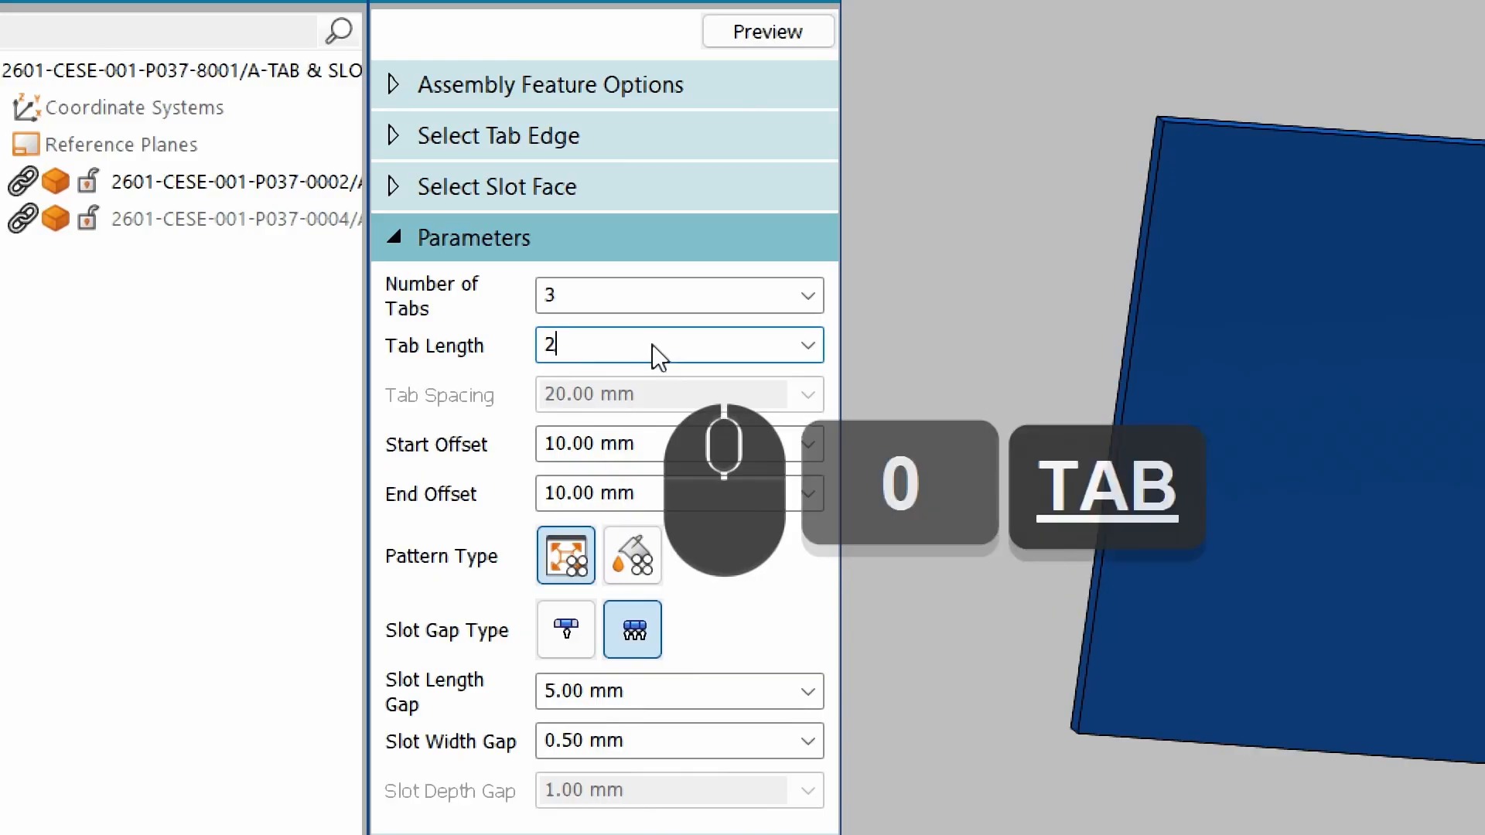
{"action": "type", "text": "0"}
{"action": "key", "text": "Tab"}
{"action": "left_click", "coordinate": [612, 305]}
{"action": "type", "text": "2"}
{"action": "key", "text": "Tab"}
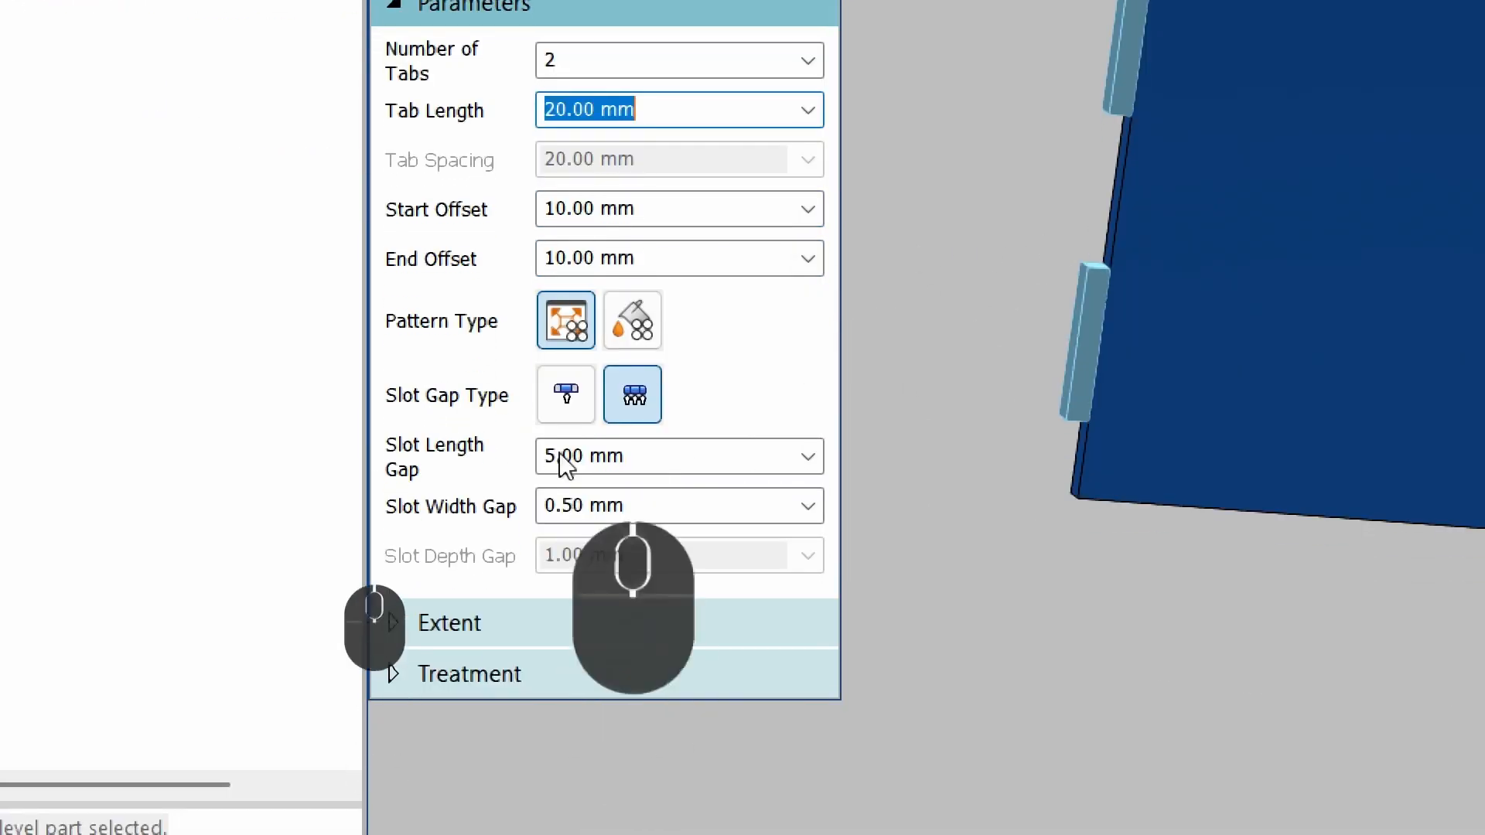
Choose the single slot gap type, show the slot plate again, and set the slot gap to 0.5 mm.
{"action": "left_click", "coordinate": [561, 643]}
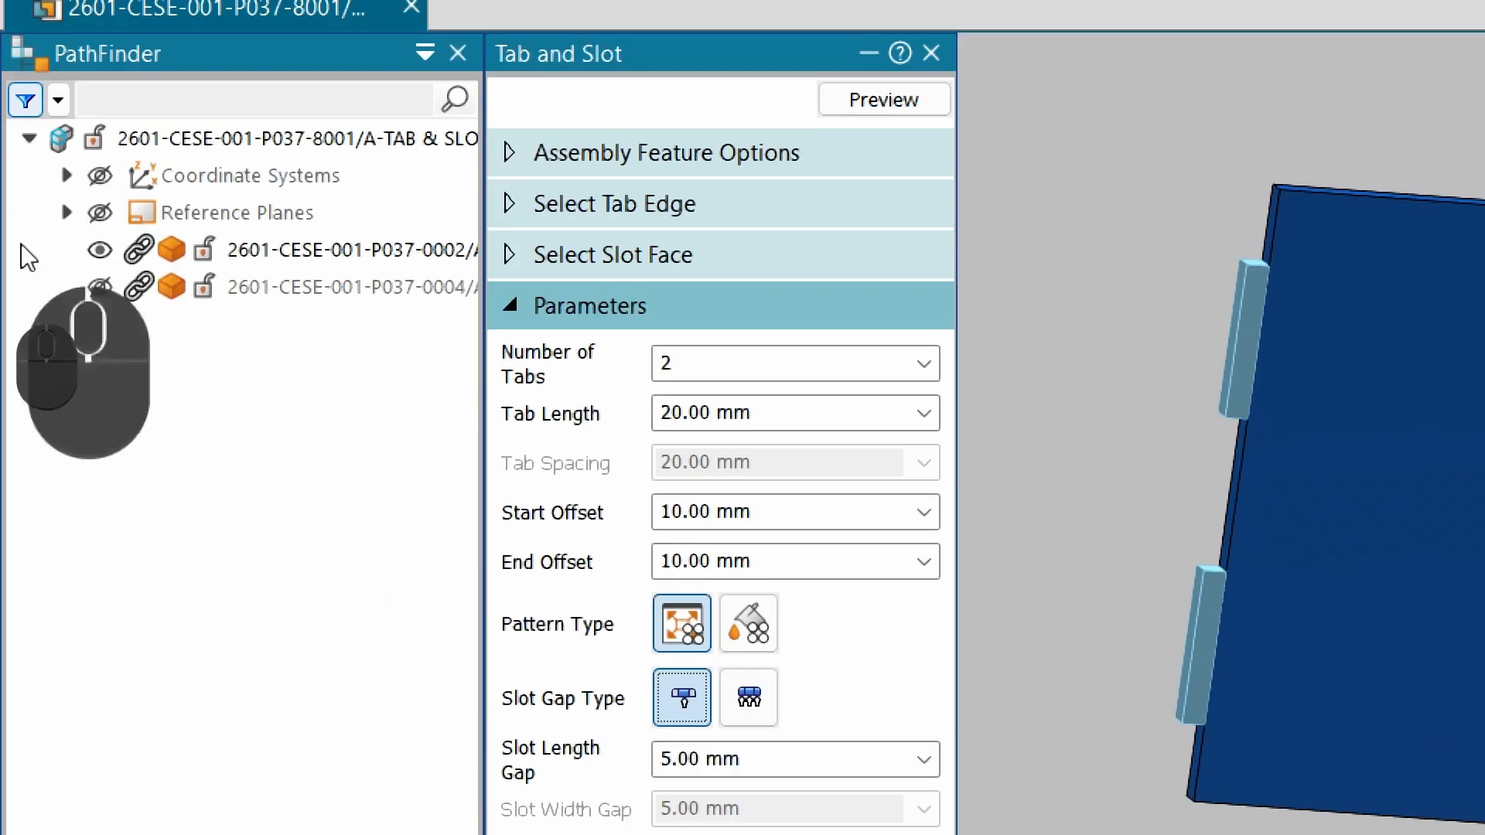
{"action": "left_click", "coordinate": [104, 285]}
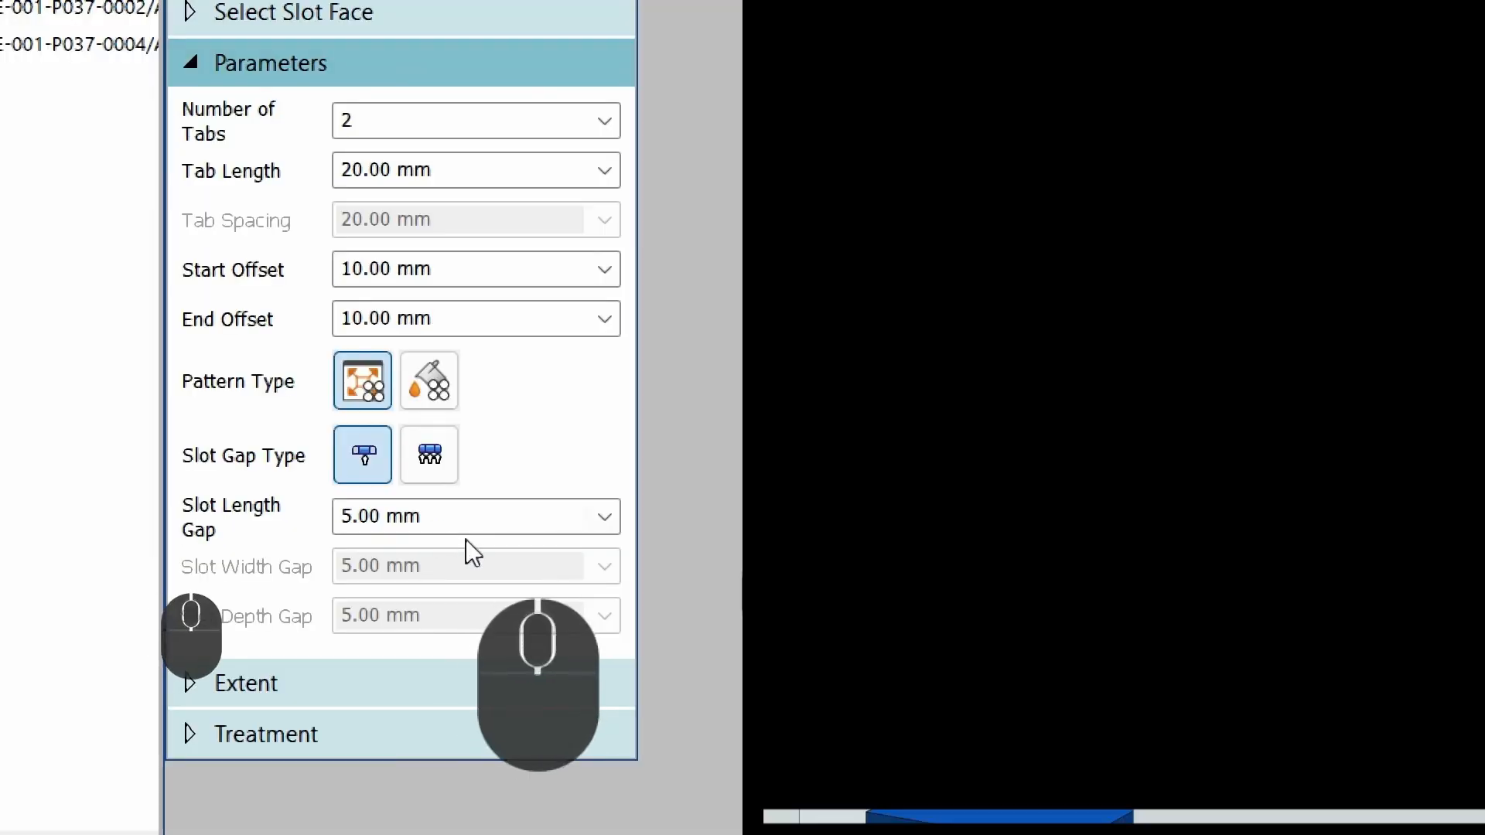
{"action": "left_click", "coordinate": [466, 521]}
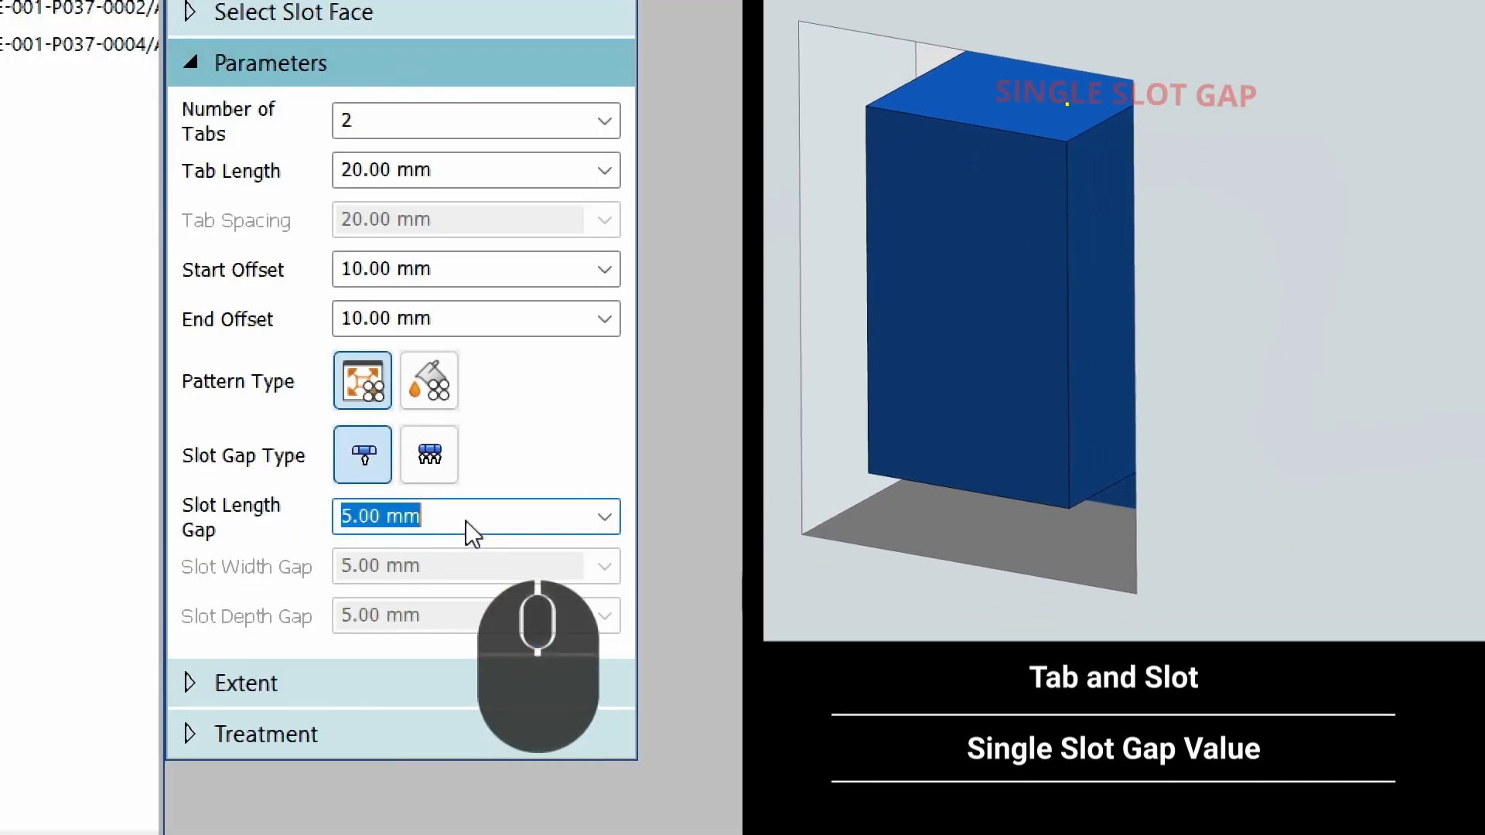
{"action": "type", "text": "0.5"}
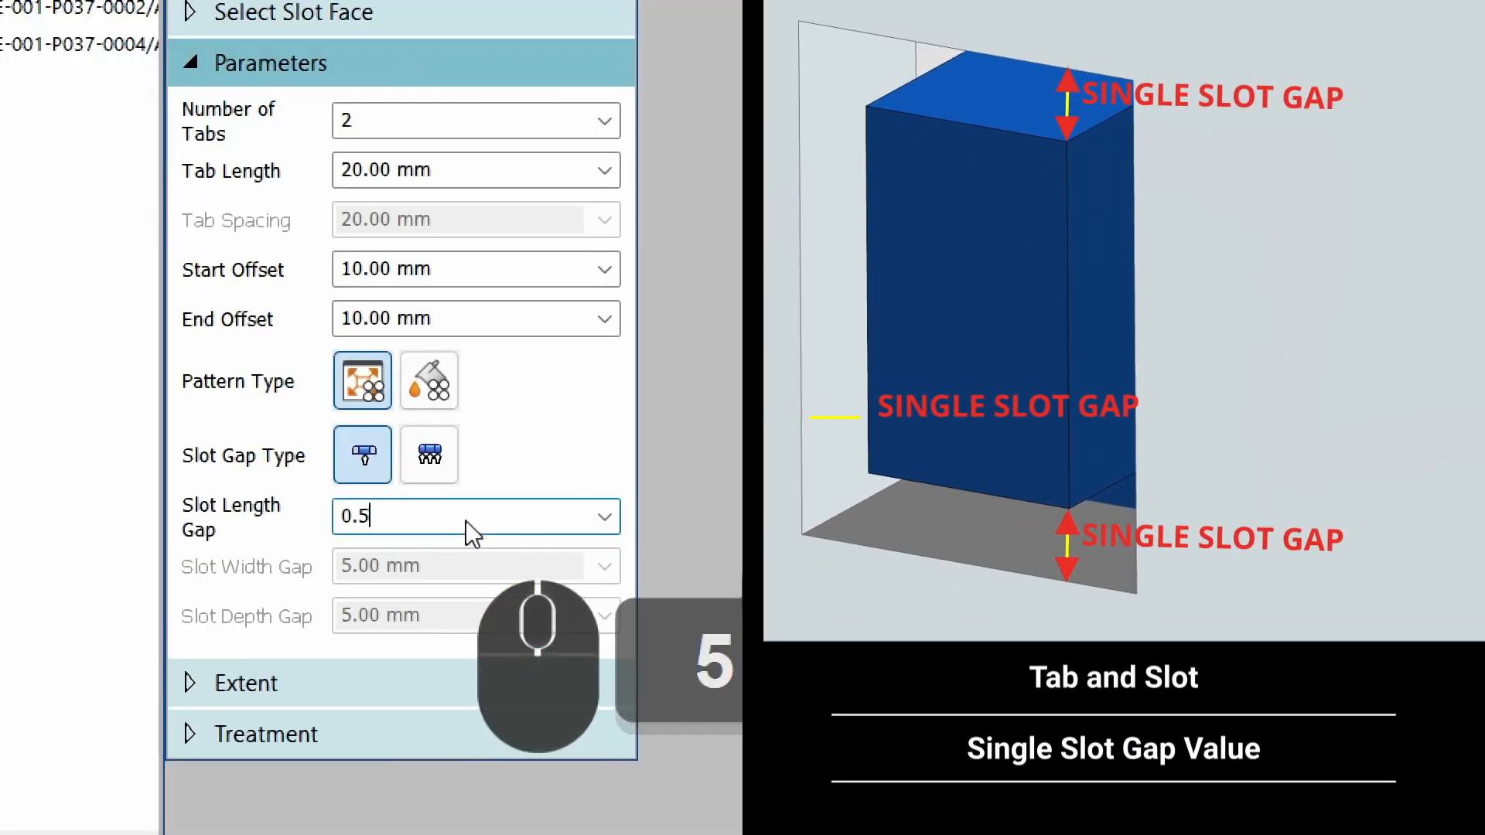
{"action": "key", "text": "Tab"}
{"action": "middle_click_drag", "start_coordinate": [391, 565], "coordinate": [407, 556]}
{"action": "scroll", "coordinate": [372, 612], "scroll_direction": "down", "scroll_amount": 1}
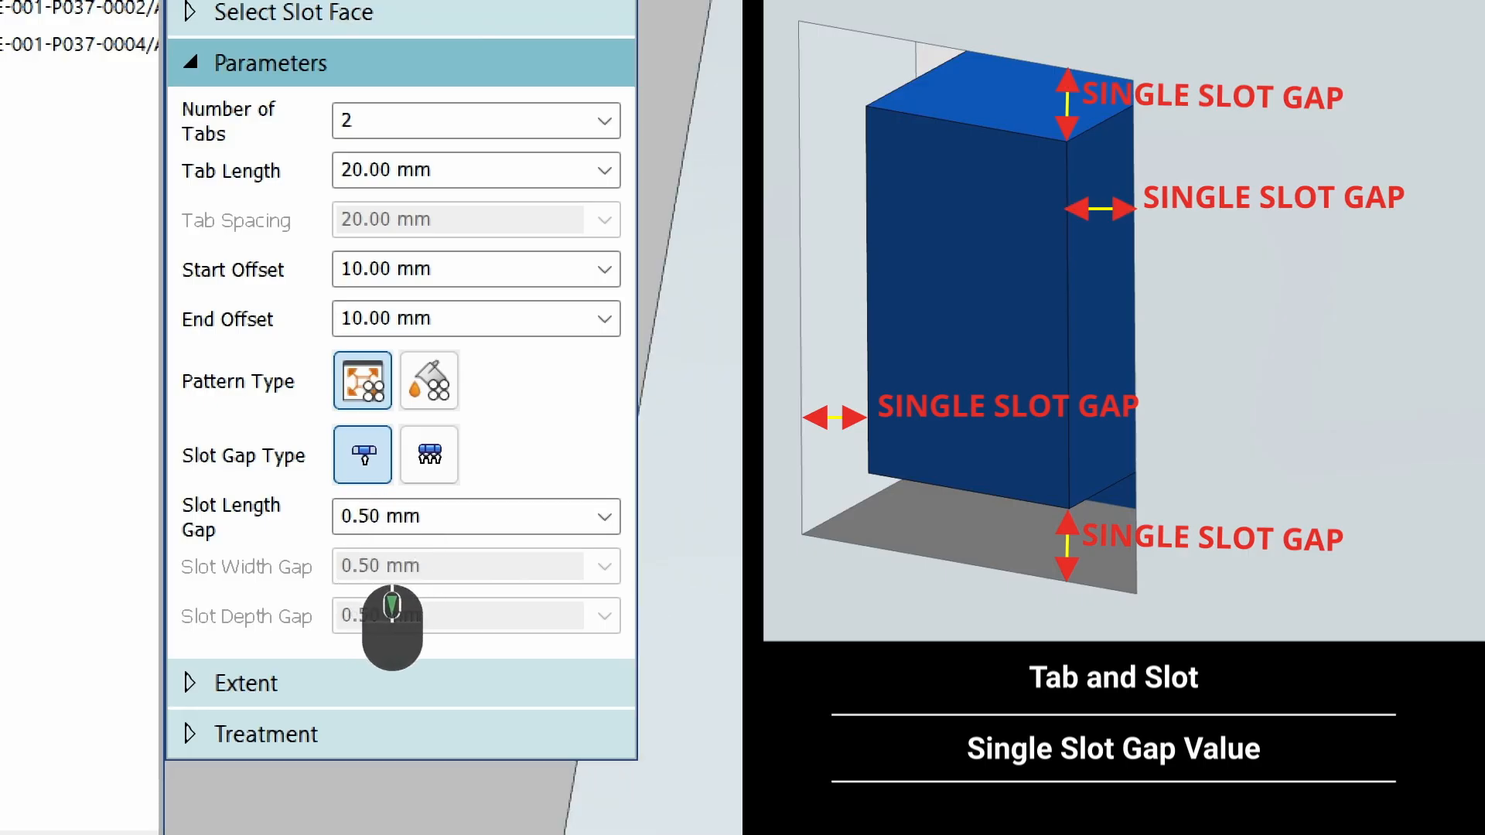
{"action": "scroll", "coordinate": [405, 520], "scroll_direction": "down", "scroll_amount": 4}
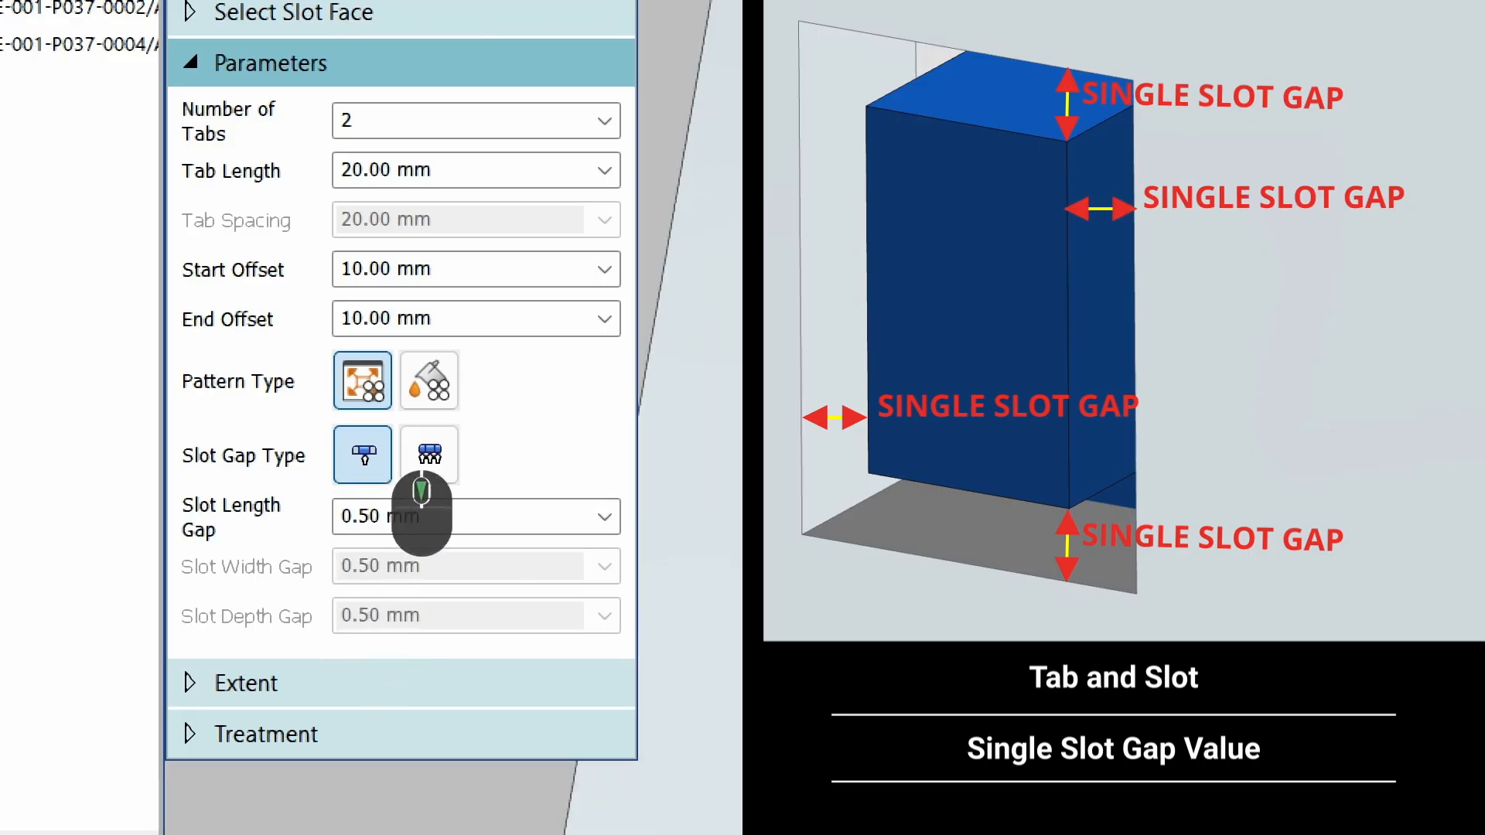
{"action": "scroll", "coordinate": [404, 548], "scroll_direction": "down", "scroll_amount": 4}
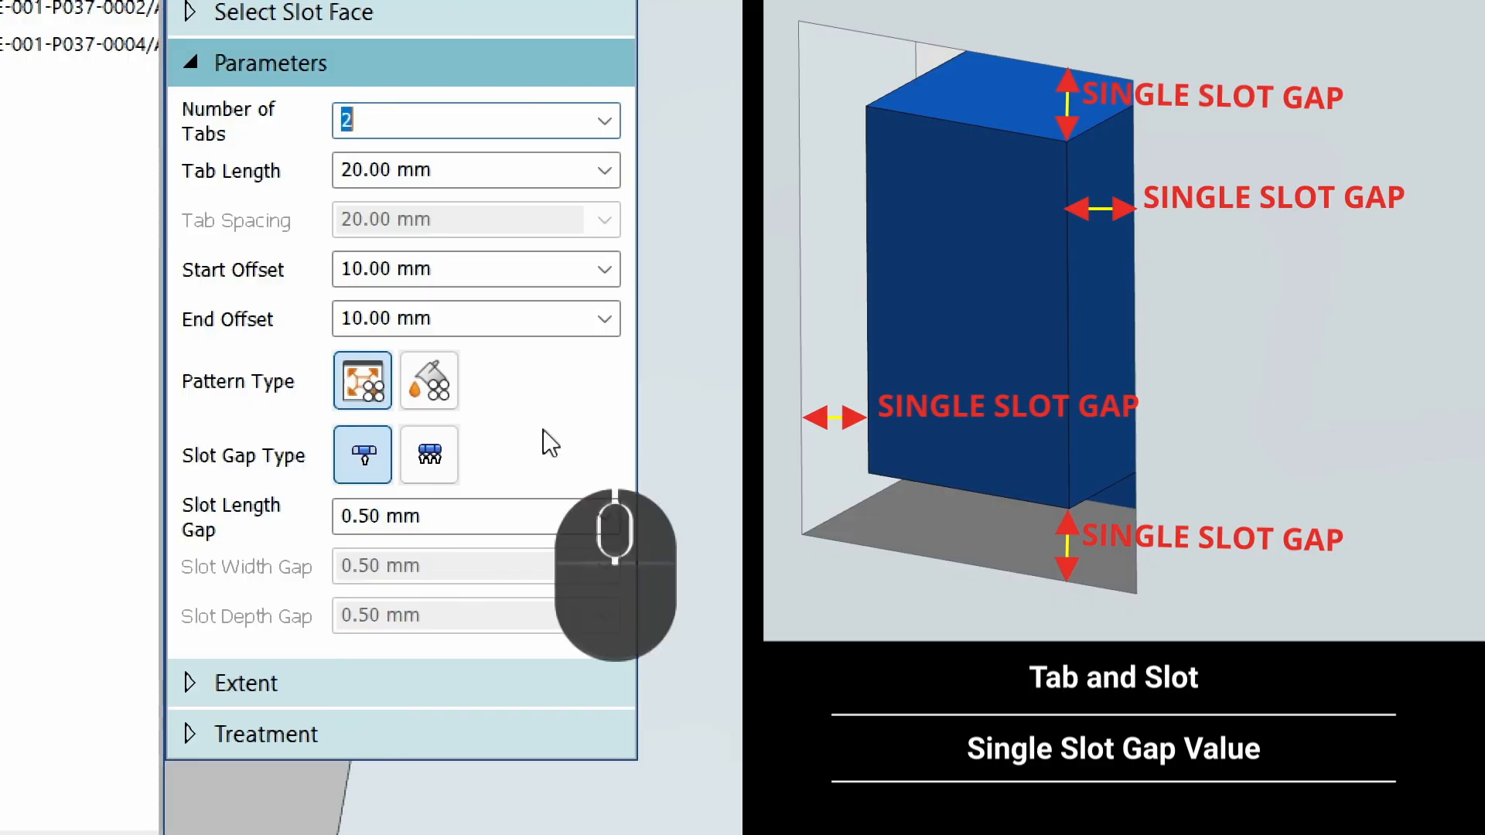
Switch to the multiple slot gap type and set the slot length gap to 5 mm.
{"action": "left_click", "coordinate": [429, 464]}
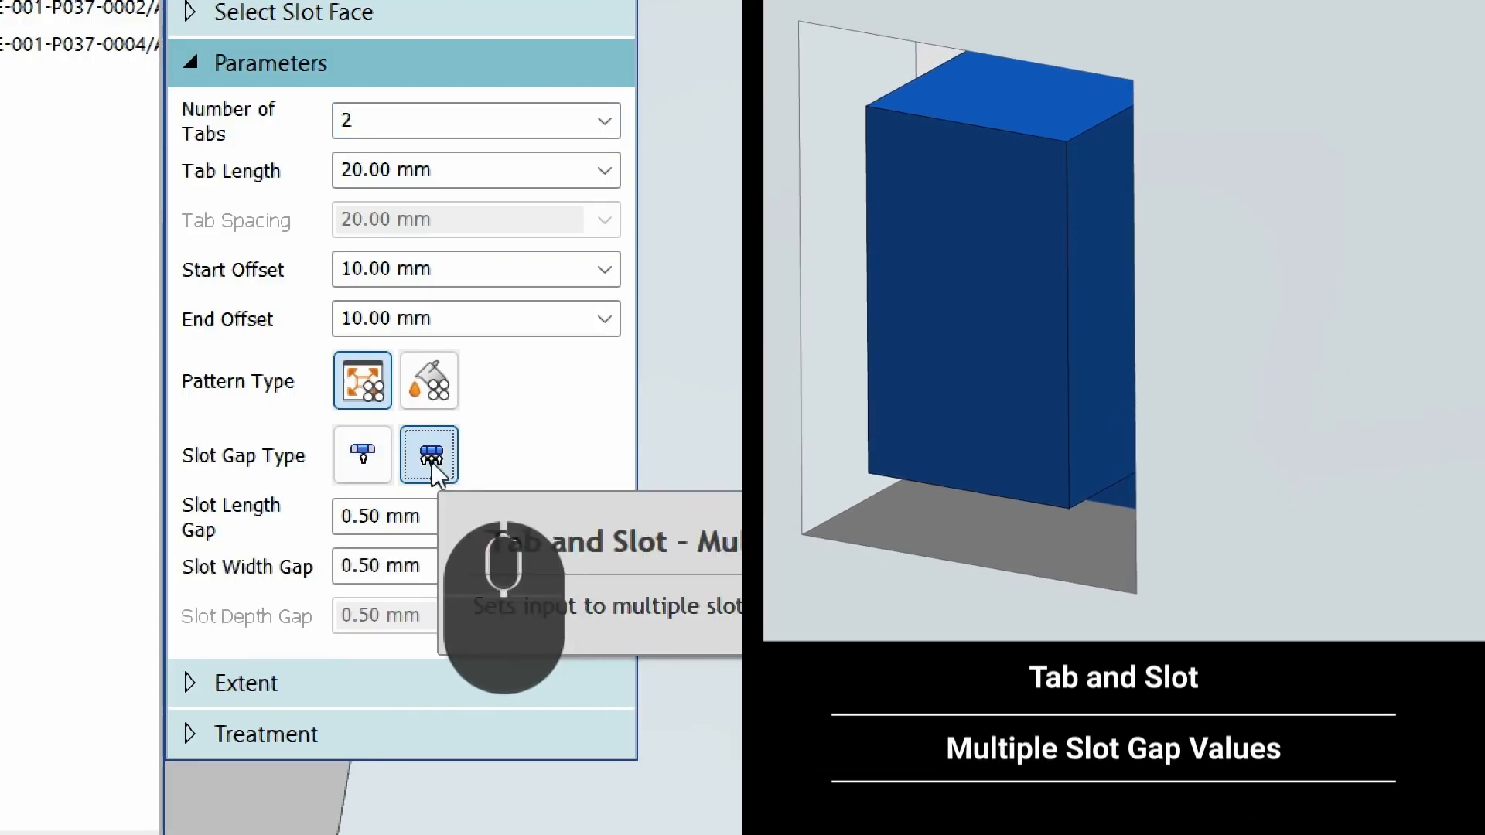
{"action": "left_click", "coordinate": [450, 521]}
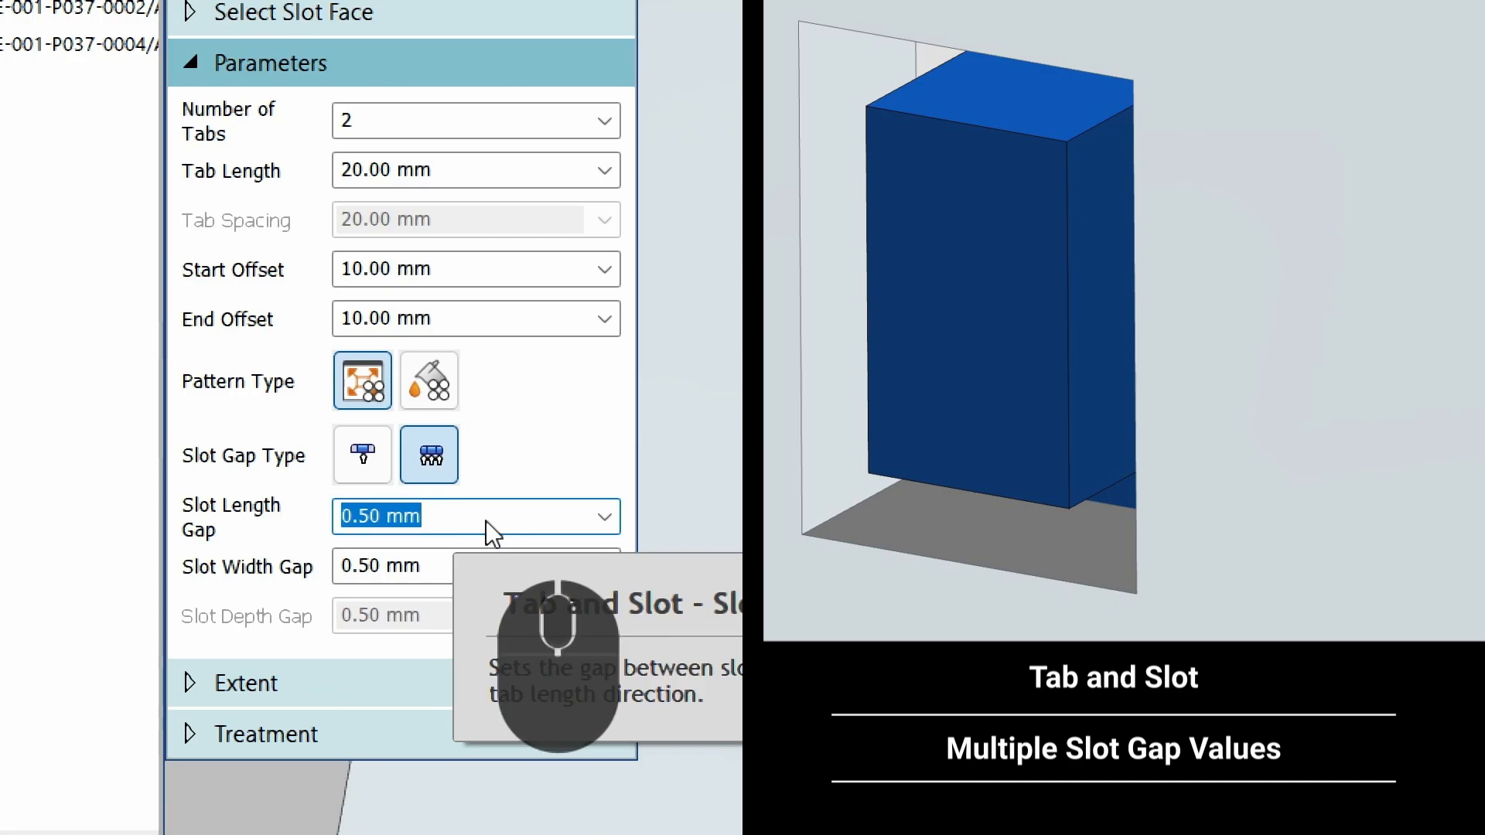
{"action": "type", "text": "5."}
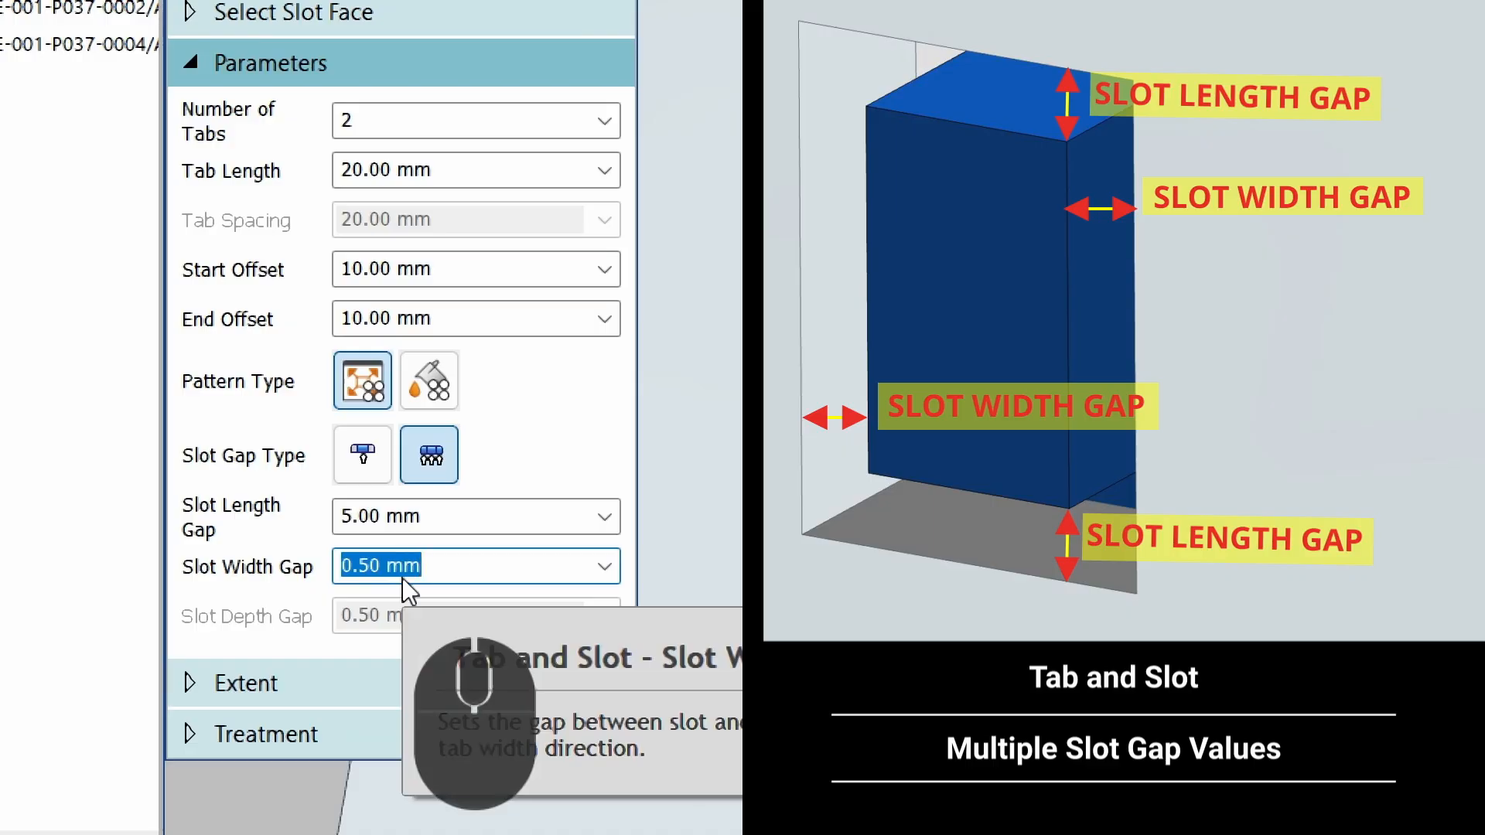
Accept the default From/To extent and finish the Tab and Slot feature.
{"action": "left_click", "coordinate": [233, 684]}
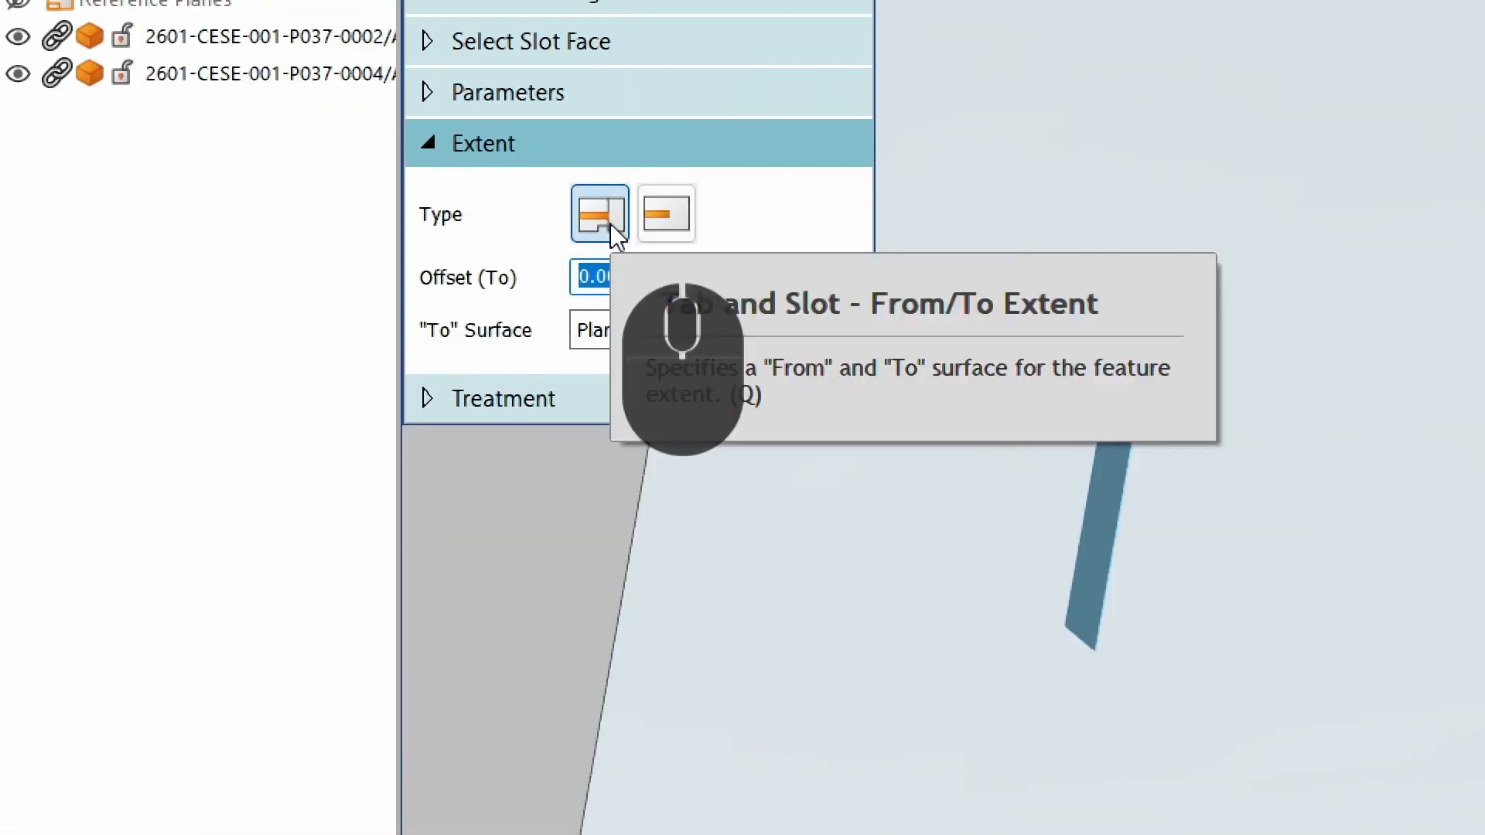
{"action": "scroll", "coordinate": [995, 464], "scroll_direction": "up", "scroll_amount": 4}
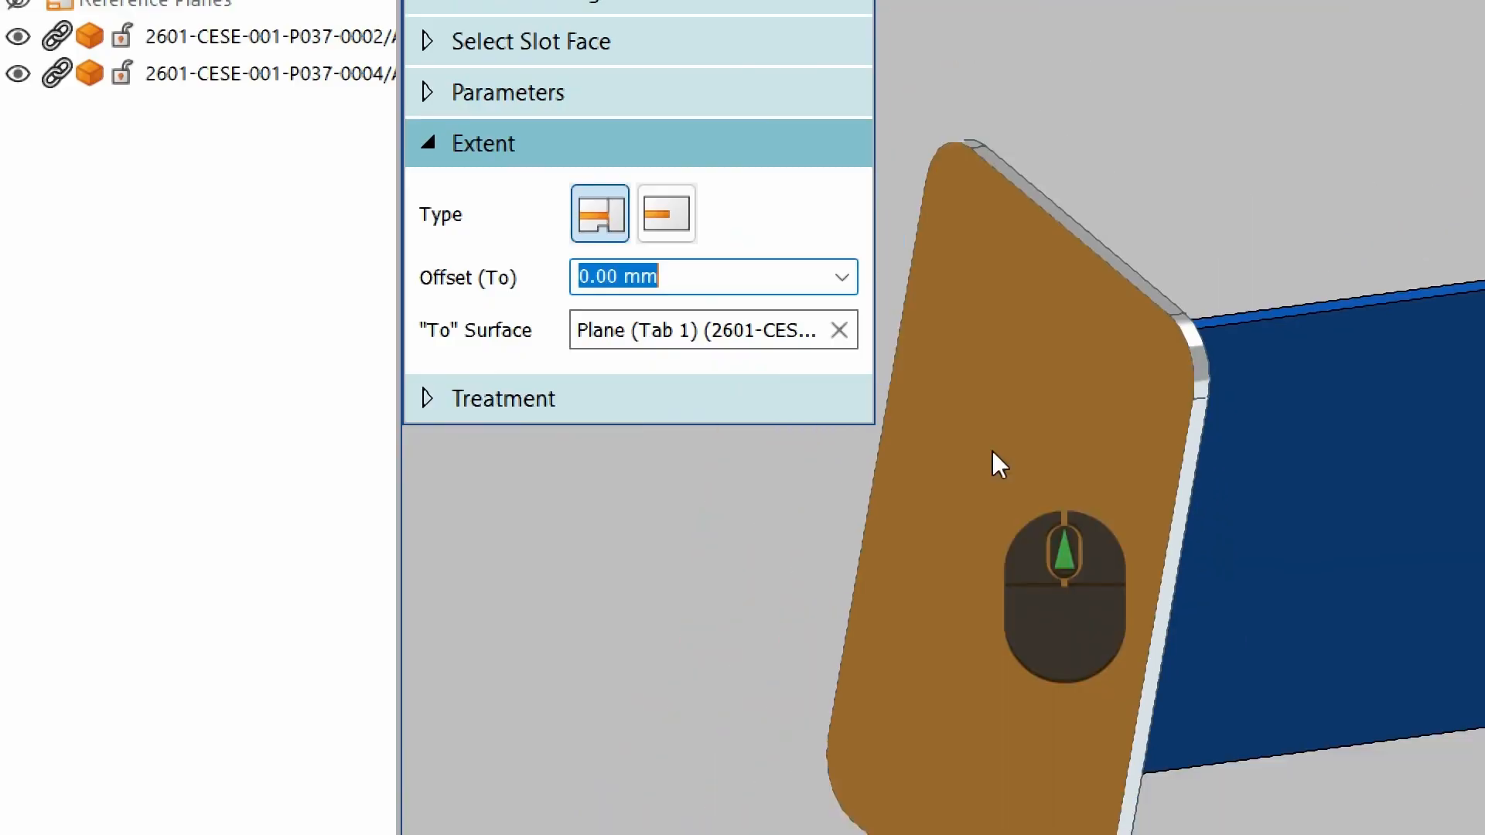
{"action": "right_click", "coordinate": [980, 369]}
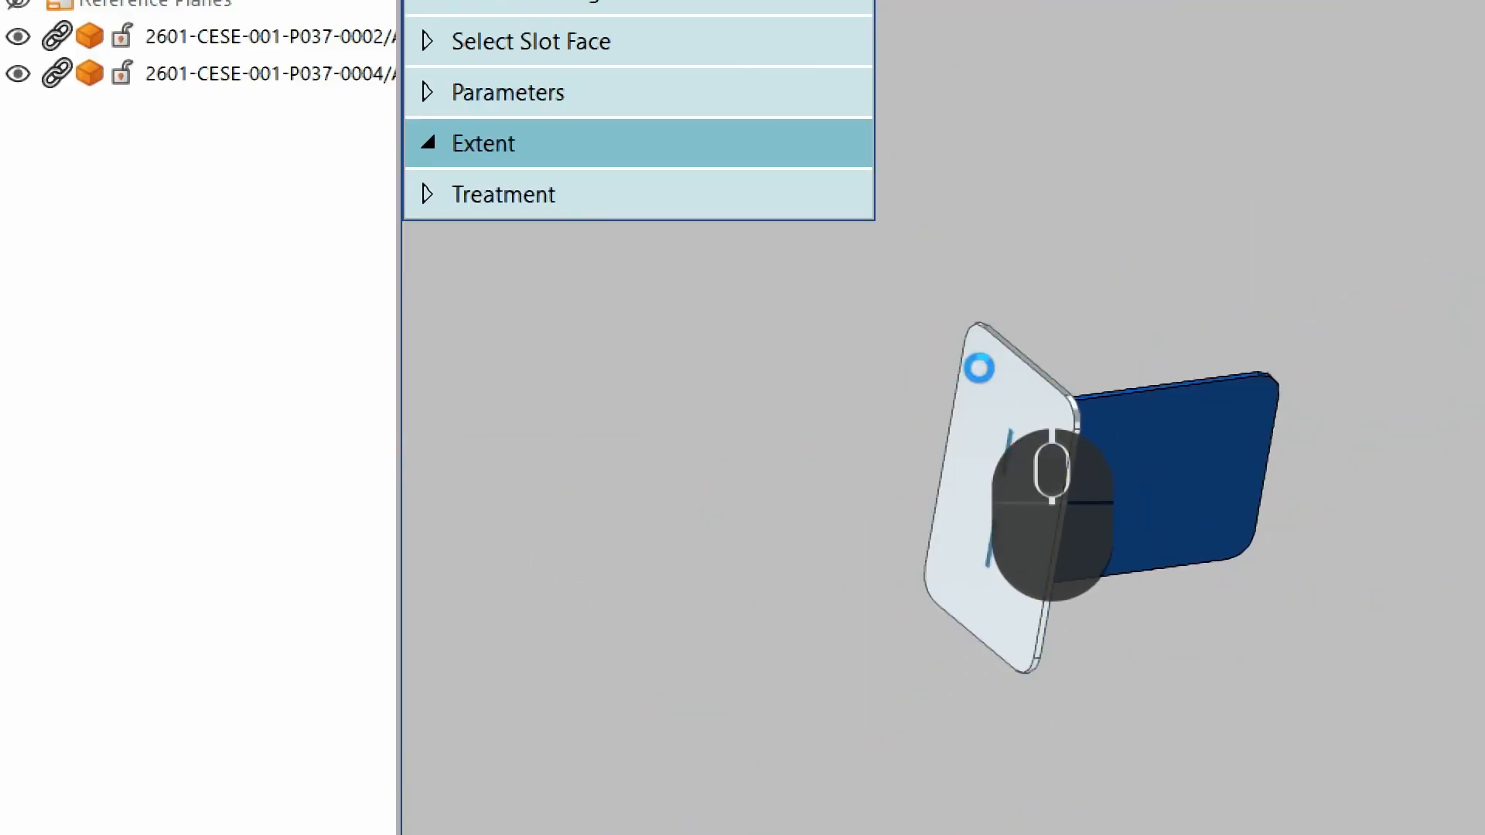
{"action": "scroll", "coordinate": [1009, 456], "scroll_direction": "down", "scroll_amount": 4}
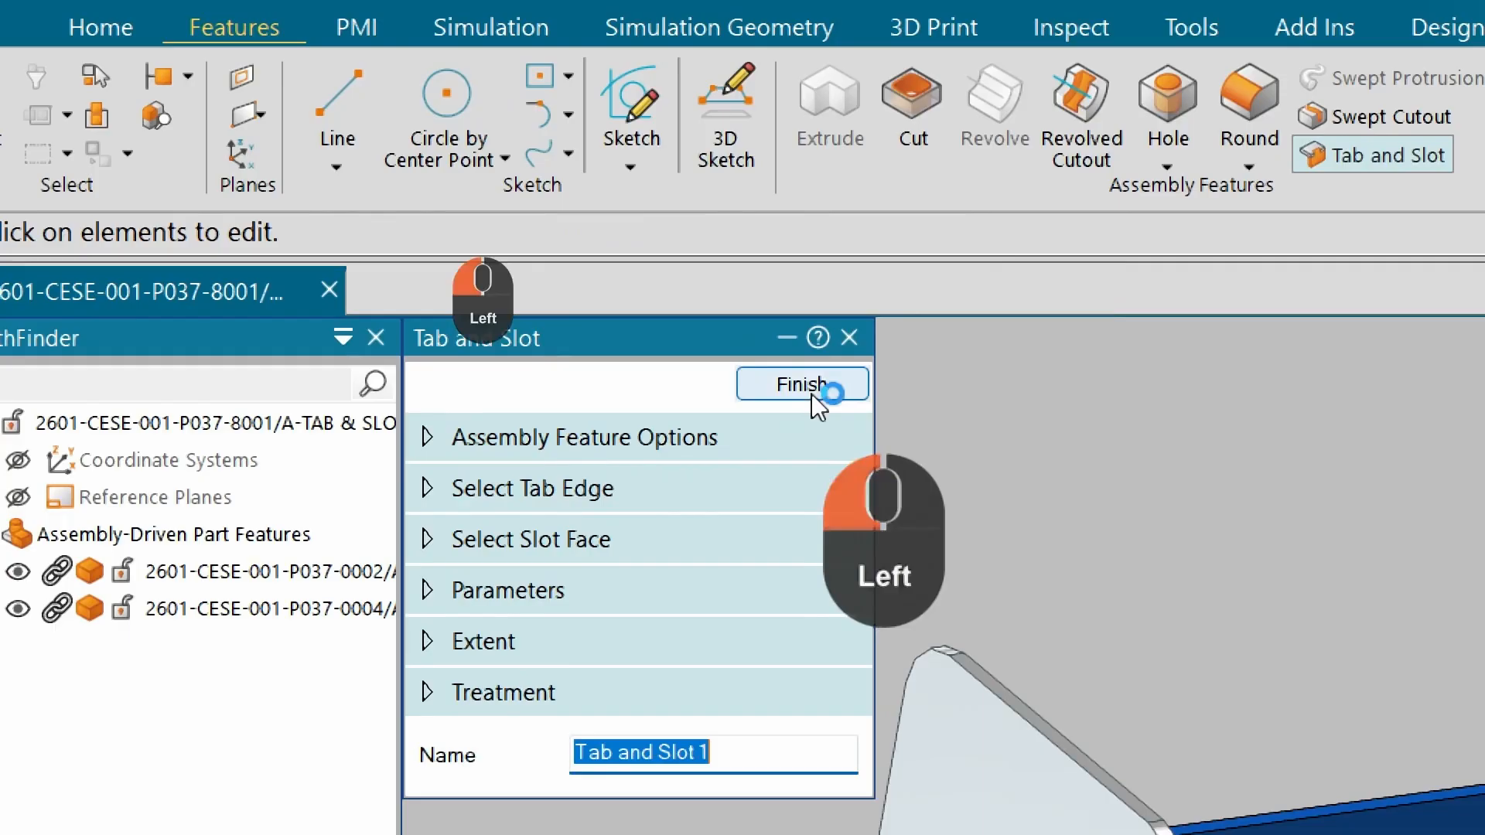
{"action": "left_click", "coordinate": [801, 385]}
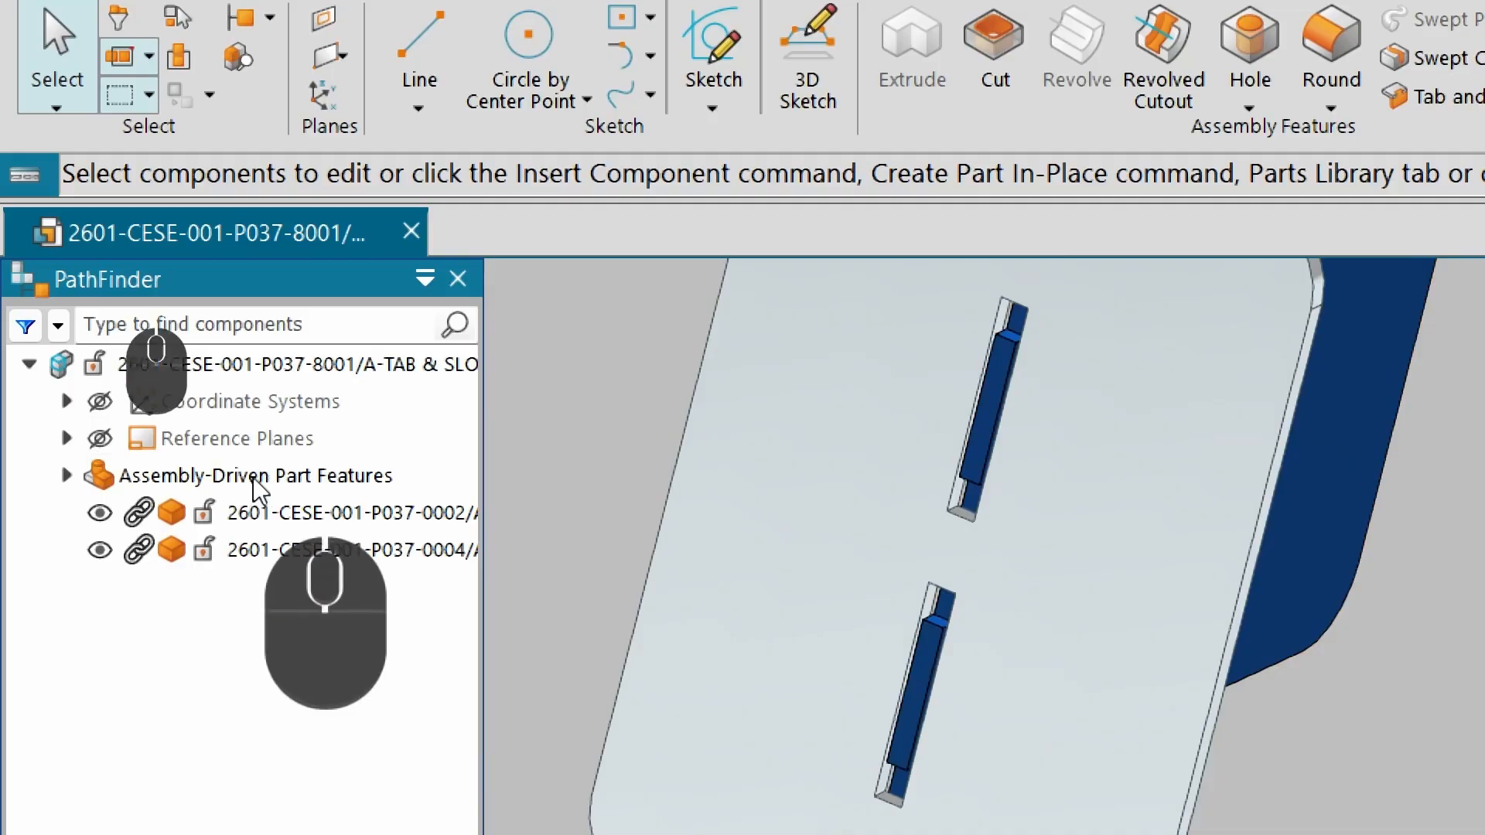
Open the Tab and Slot 1 feature for editing and give the tabs a rounded treatment.
{"action": "left_click", "coordinate": [67, 476]}
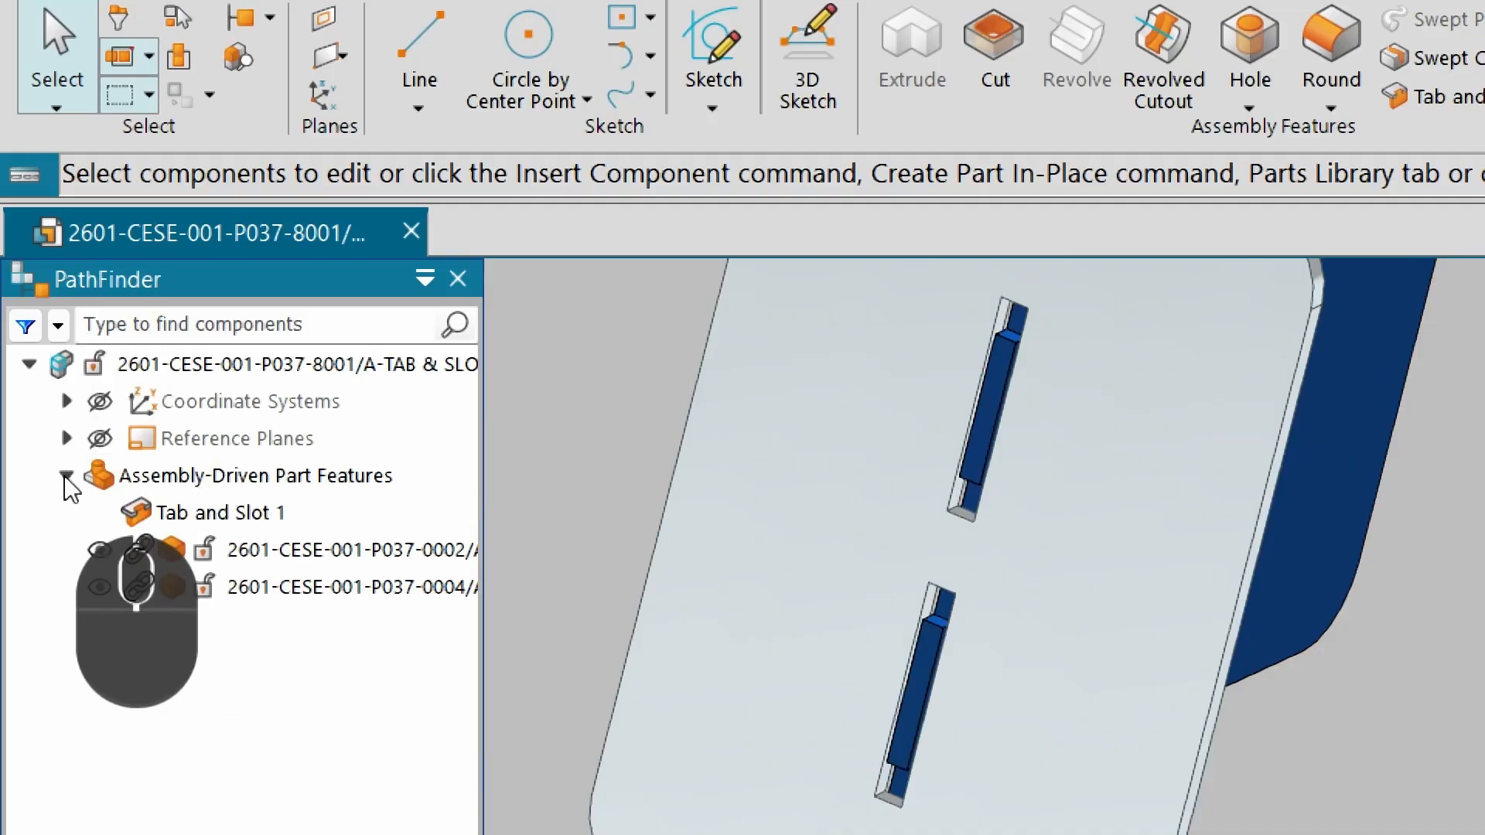
{"action": "left_click", "coordinate": [178, 514]}
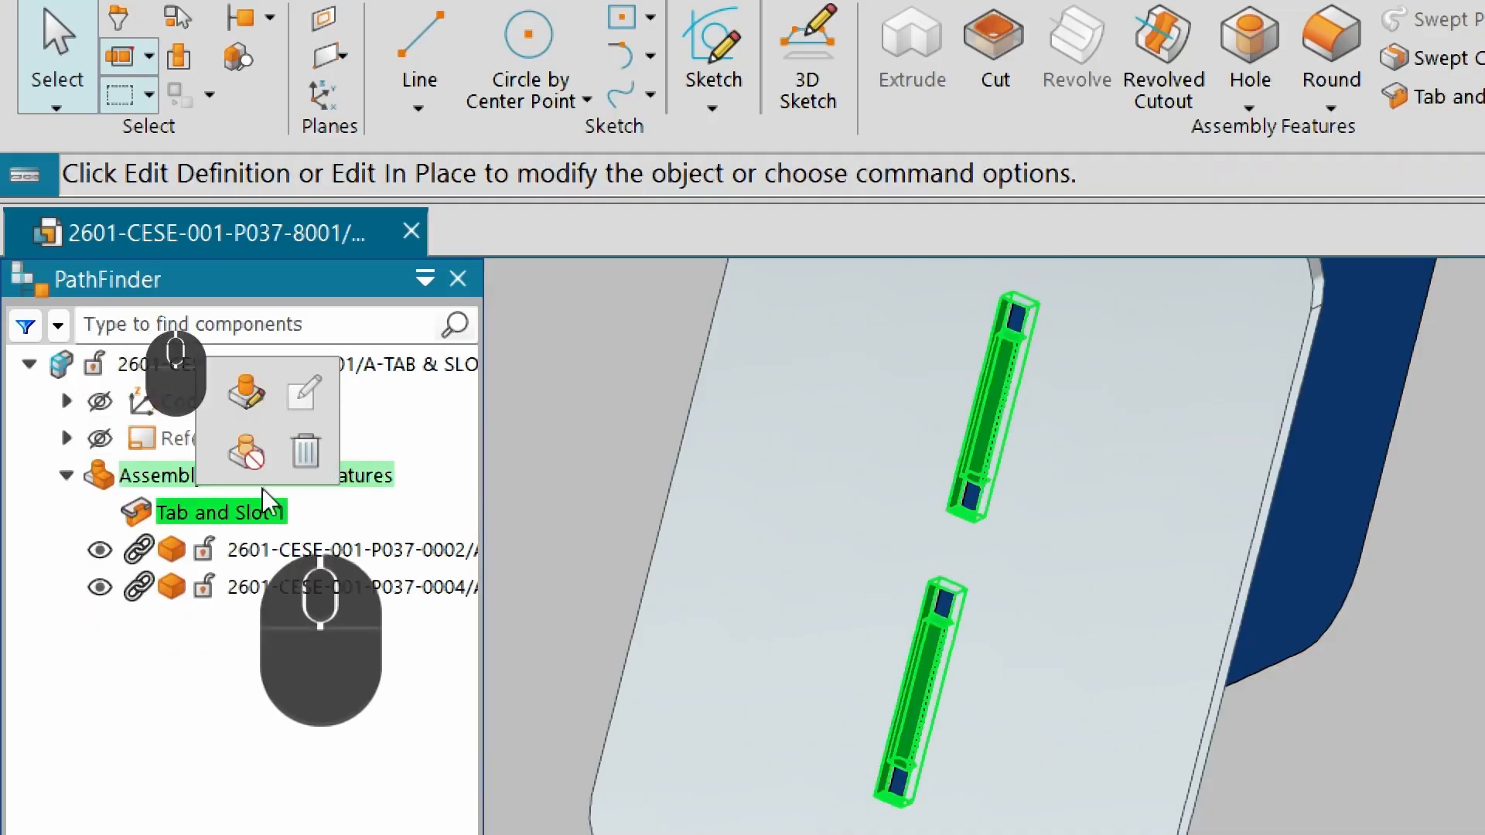
{"action": "left_click", "coordinate": [249, 398]}
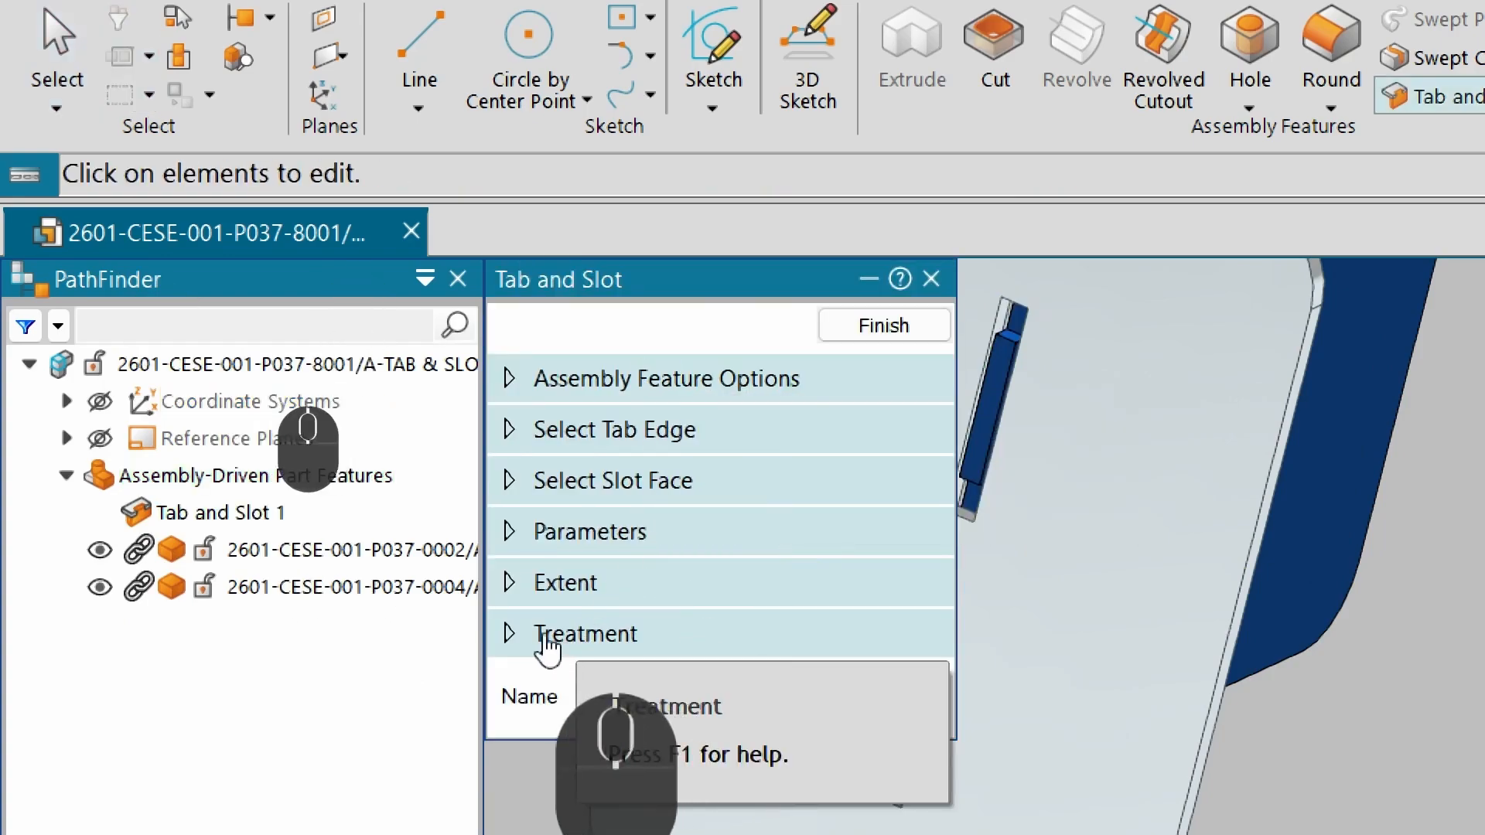
{"action": "left_click", "coordinate": [514, 640]}
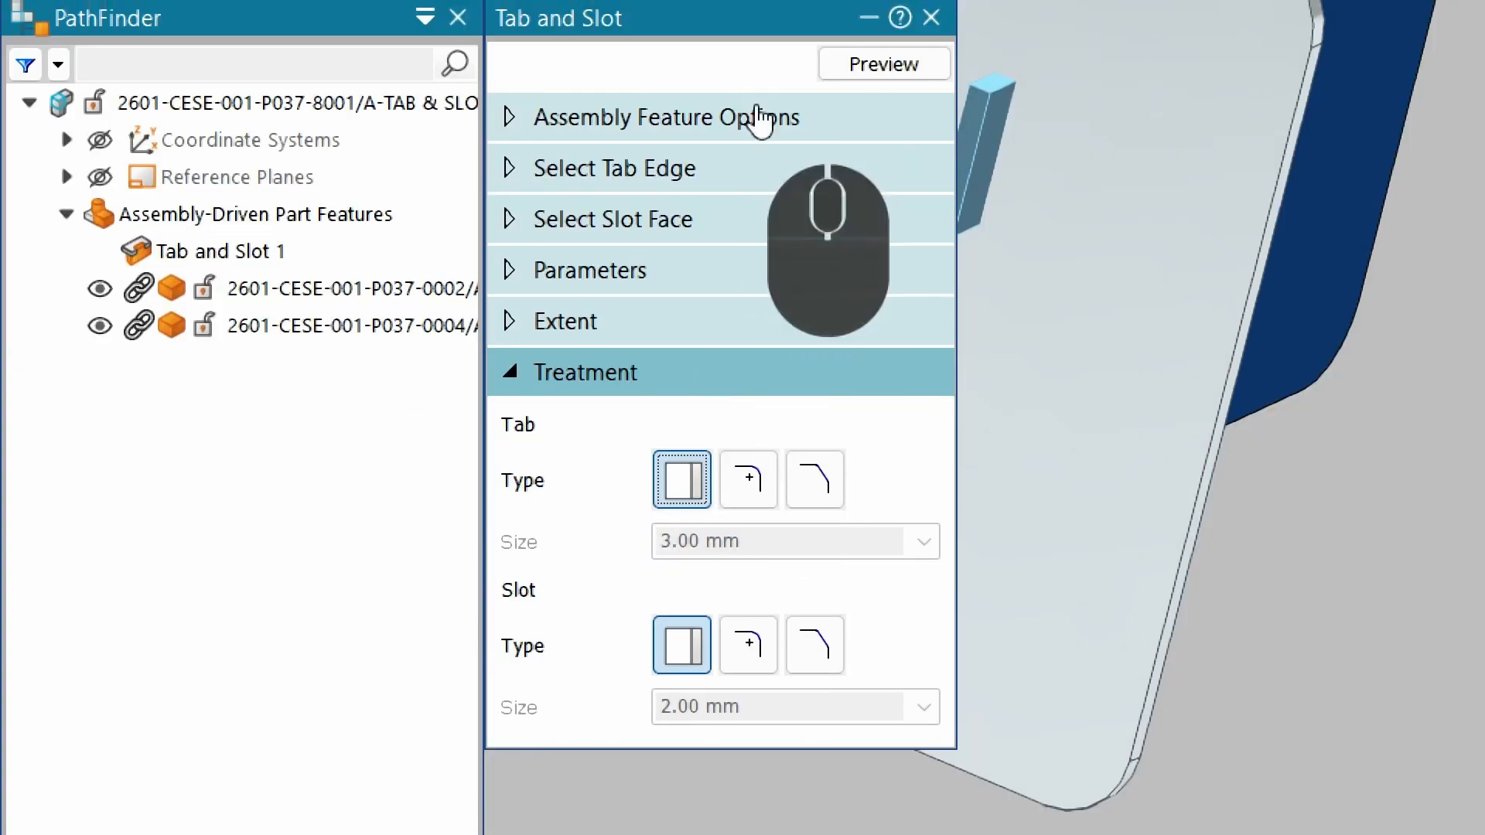
{"action": "left_click_drag", "start_coordinate": [762, 81], "coordinate": [680, 82]}
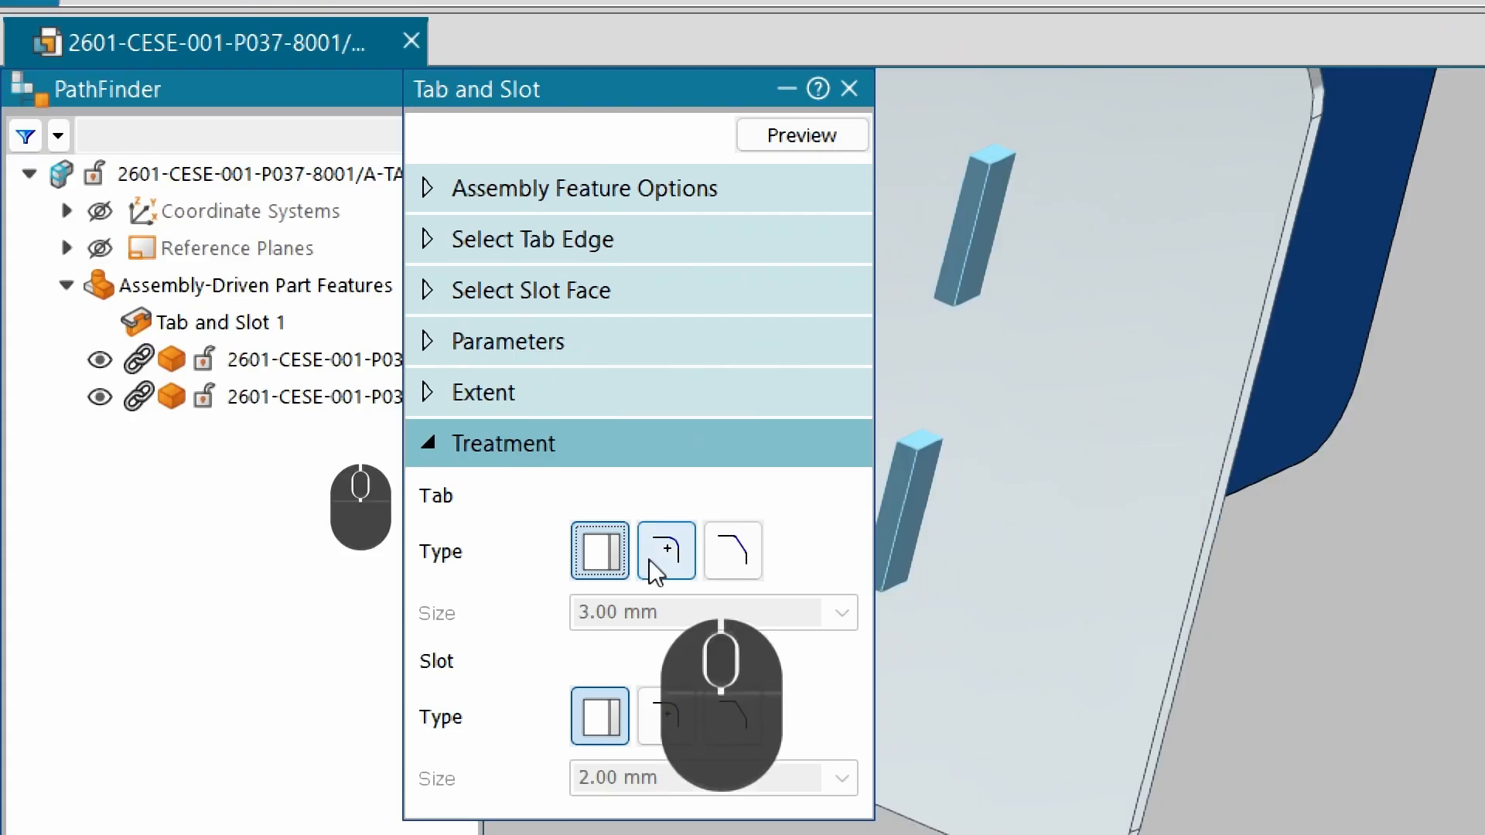
{"action": "left_click", "coordinate": [665, 552]}
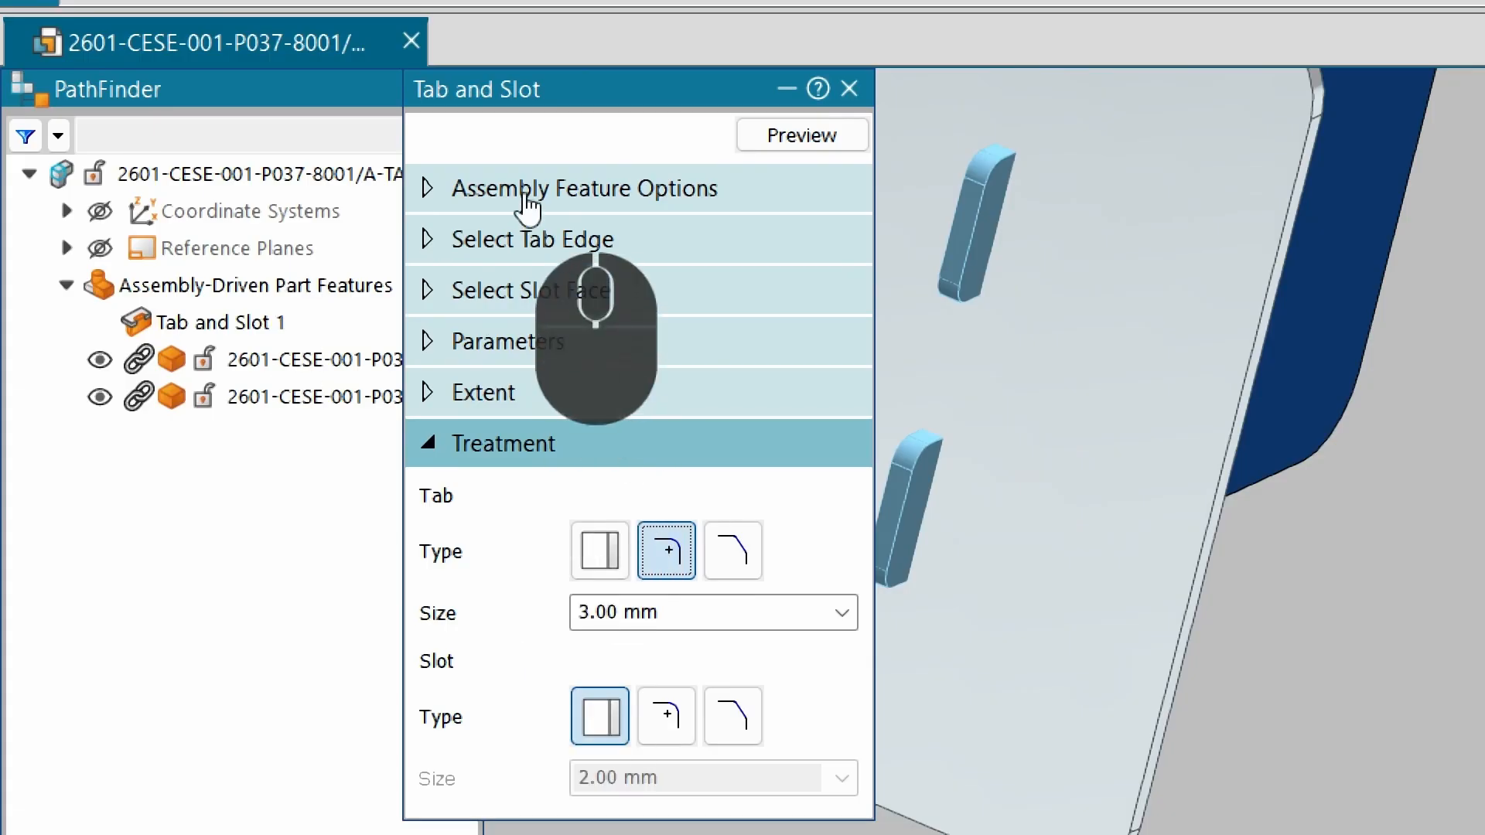
Set the slot treatment to a chamfer with a size of 1 mm.
{"action": "left_click", "coordinate": [502, 343]}
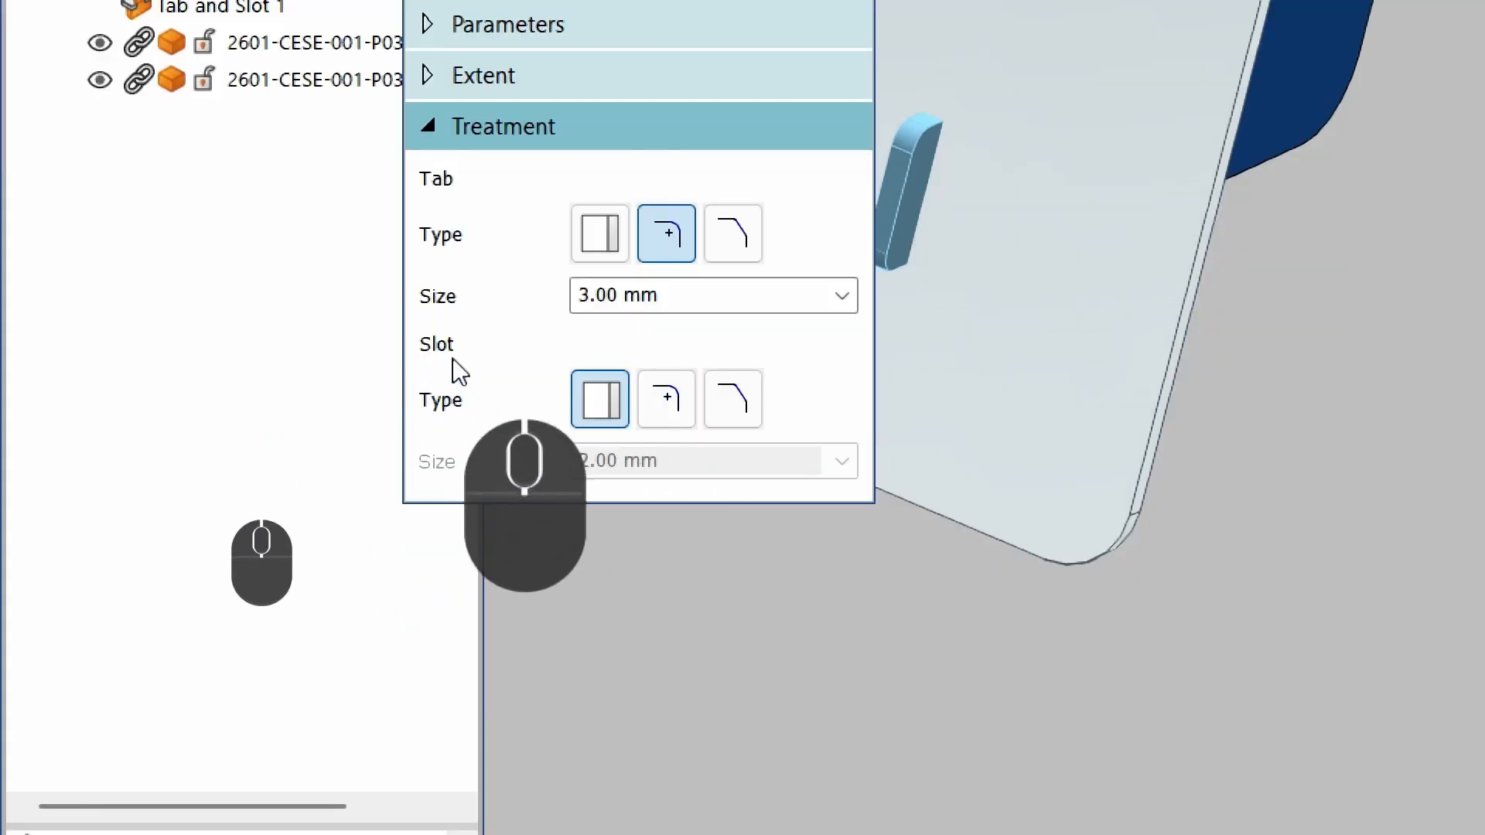
{"action": "left_click", "coordinate": [735, 398]}
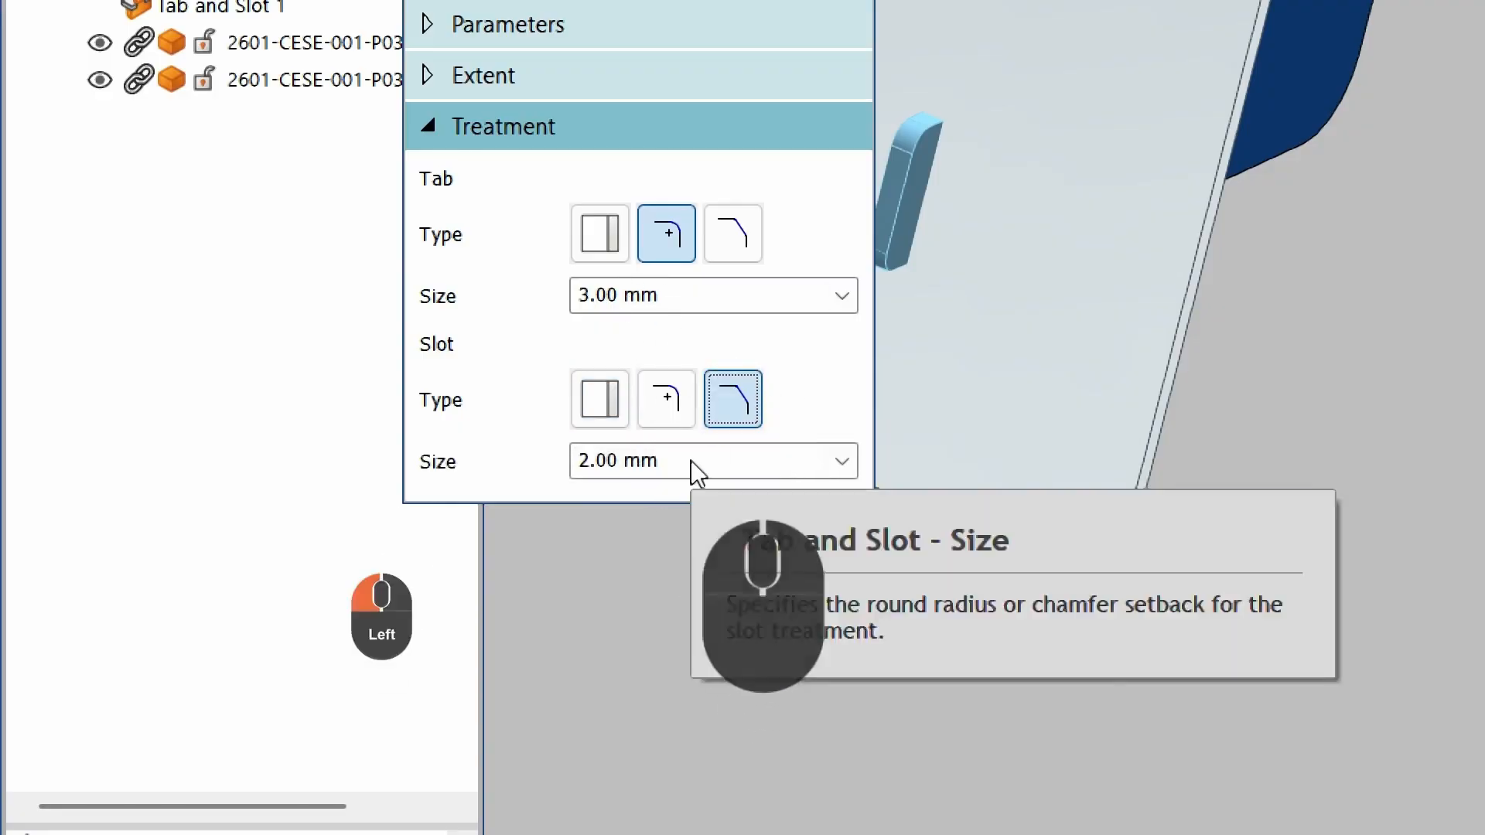
{"action": "left_click", "coordinate": [689, 460]}
{"action": "type", "text": "1"}
{"action": "key", "text": "Tab"}
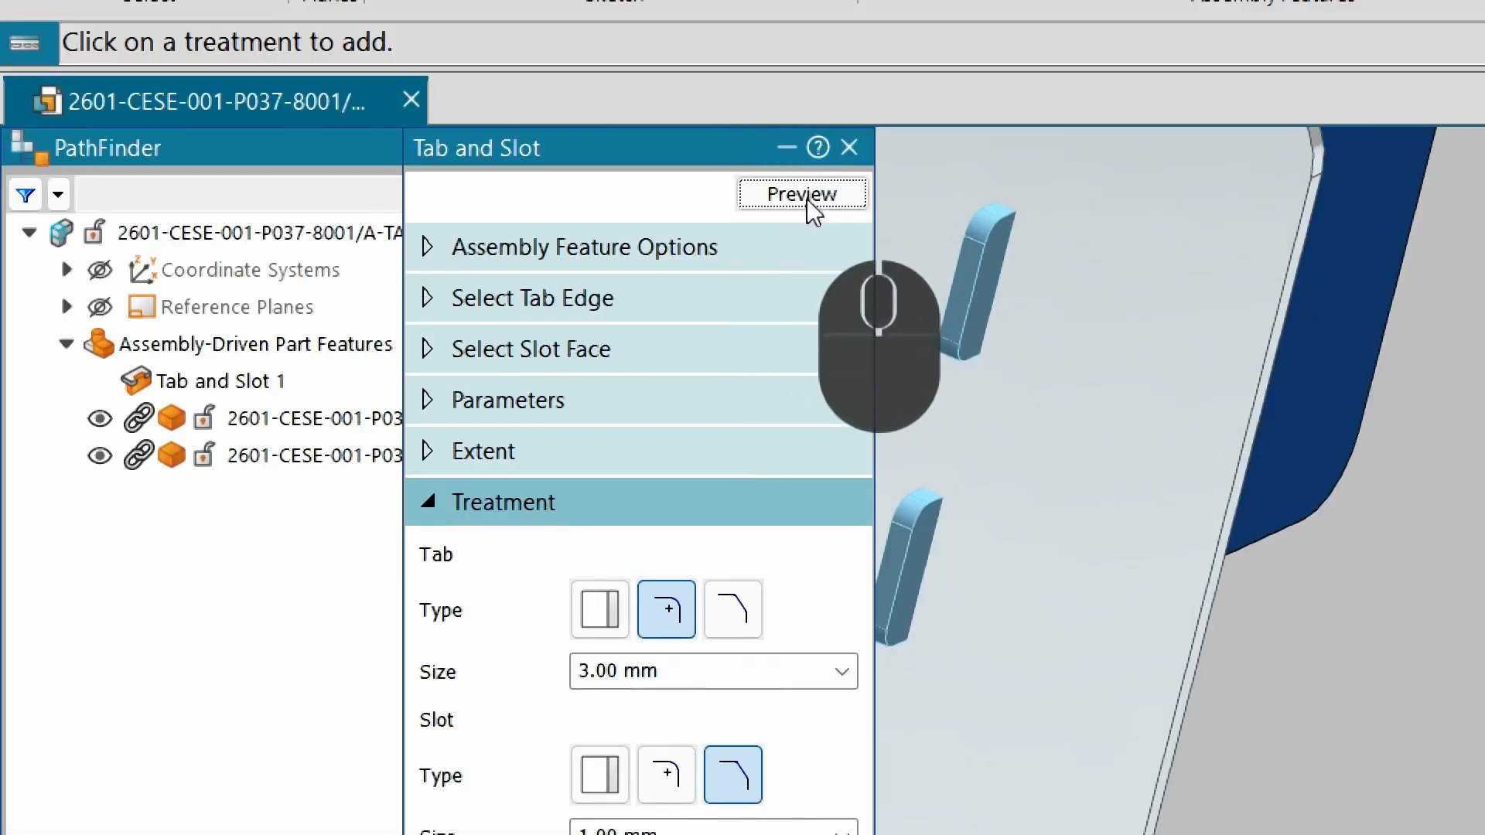
Finish the edited Tab and Slot feature and zoom in to inspect the treated tabs and slots.
{"action": "left_click", "coordinate": [806, 194]}
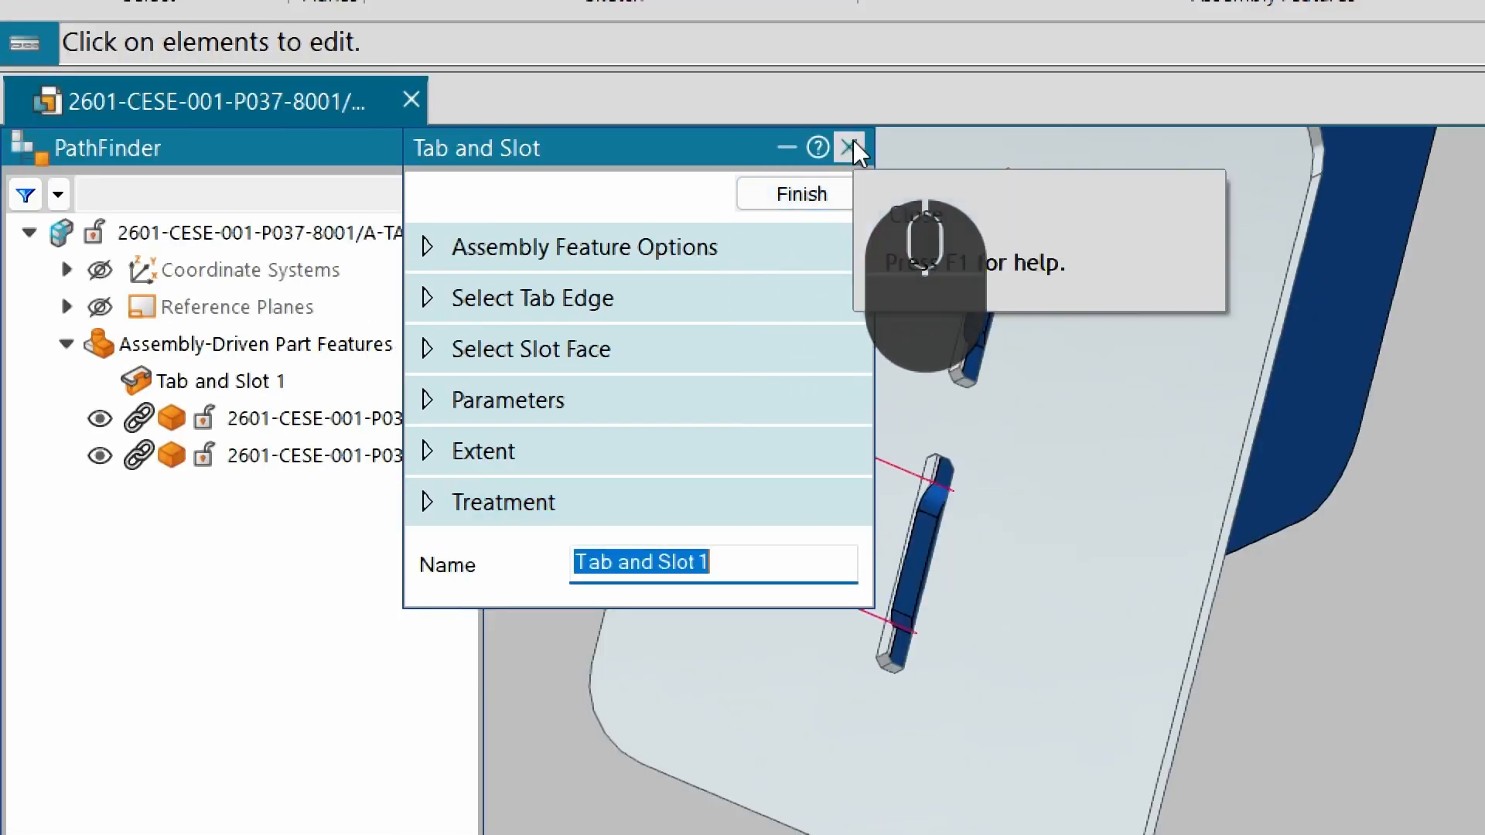
{"action": "left_click", "coordinate": [842, 192]}
{"action": "left_click", "coordinate": [1015, 442]}
{"action": "left_click", "coordinate": [1376, 706]}
{"action": "middle_click_drag", "start_coordinate": [1024, 610], "coordinate": [1028, 463]}
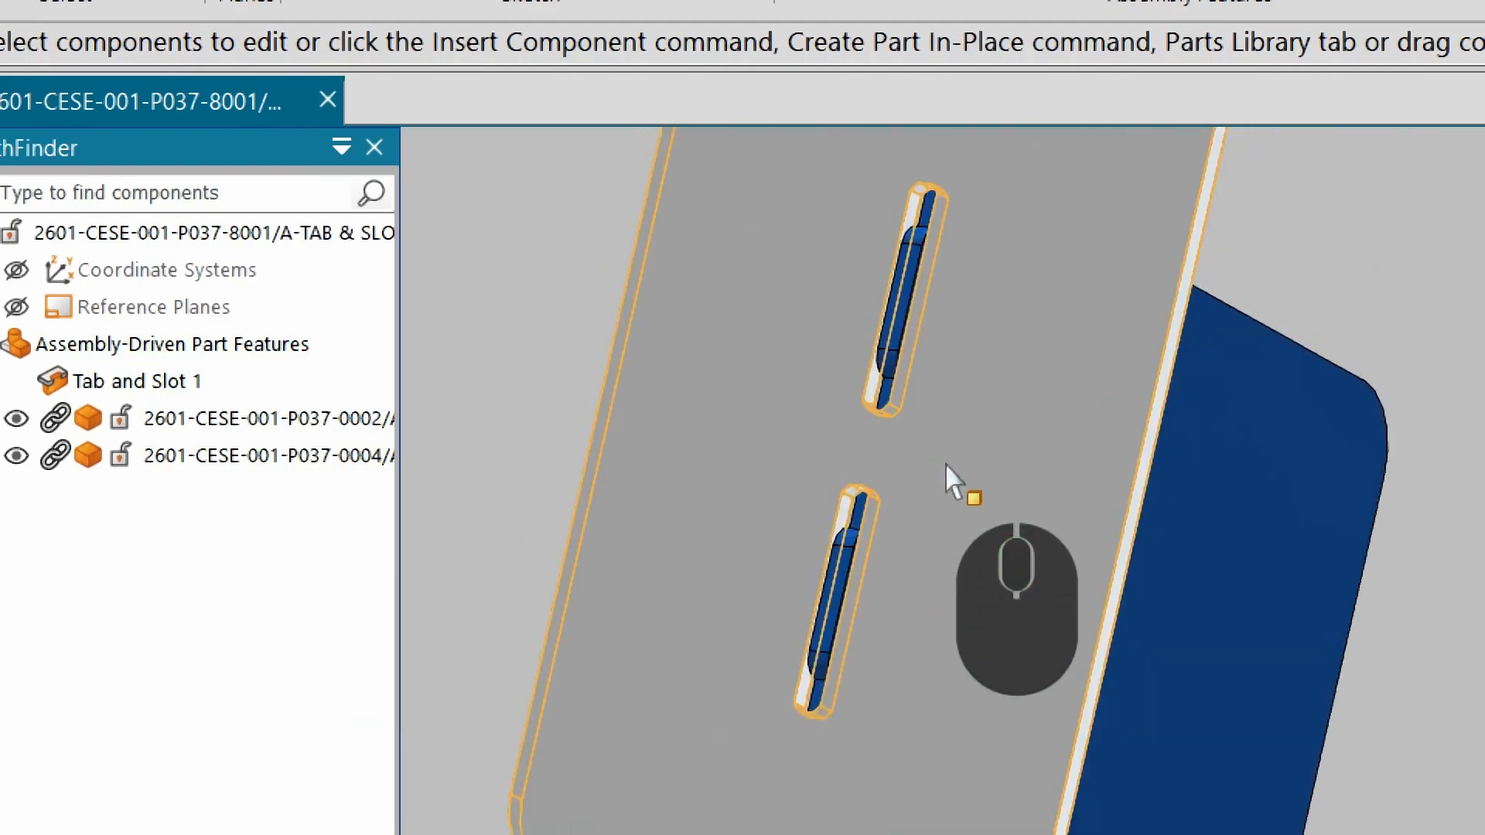
{"action": "scroll", "coordinate": [785, 691], "scroll_direction": "down", "scroll_amount": 4}
{"action": "middle_click_drag", "start_coordinate": [900, 662], "coordinate": [939, 780]}
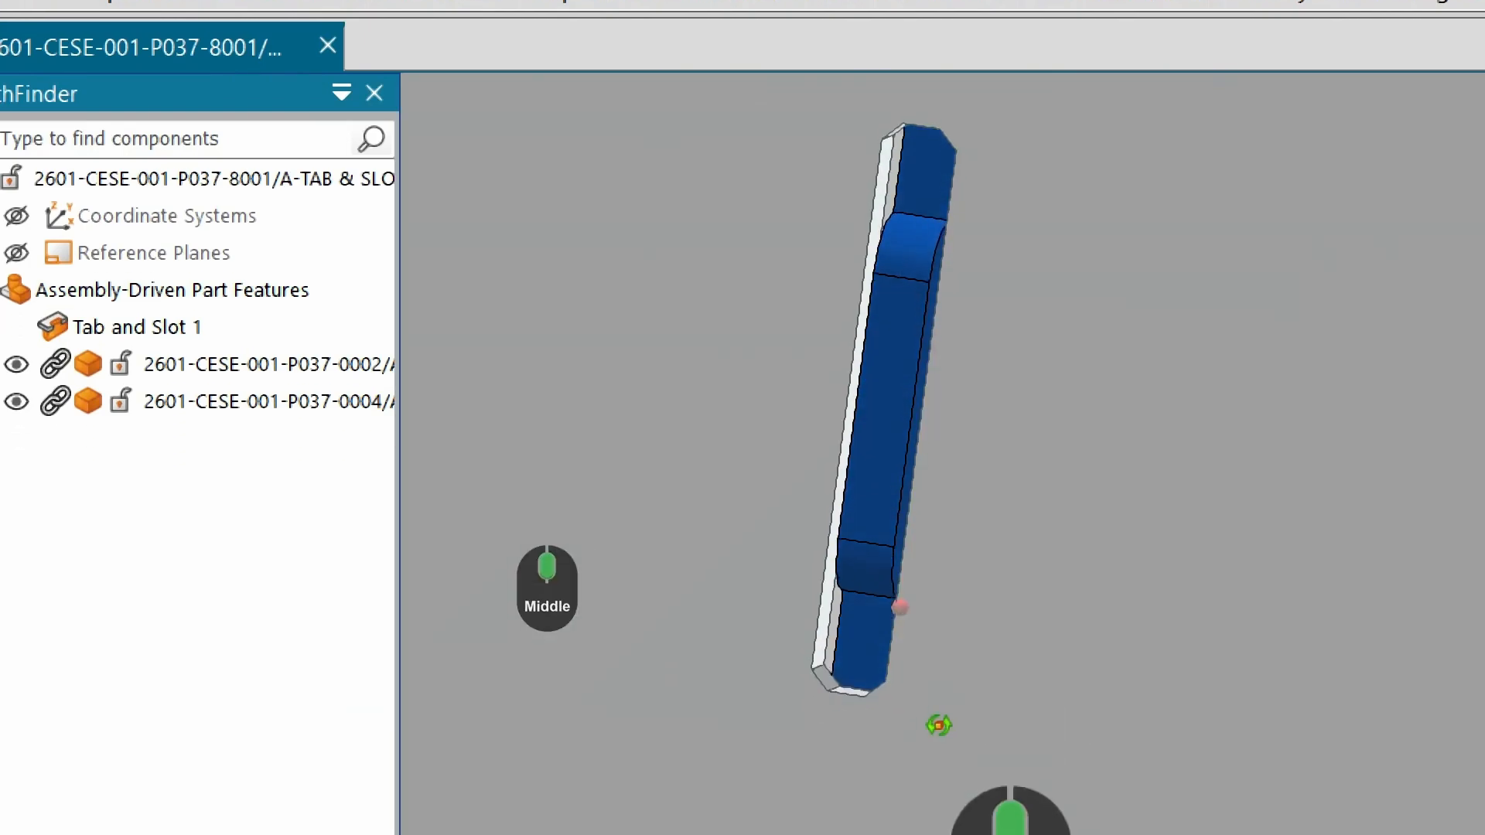
{"action": "middle_click_drag", "start_coordinate": [938, 725], "coordinate": [895, 812]}
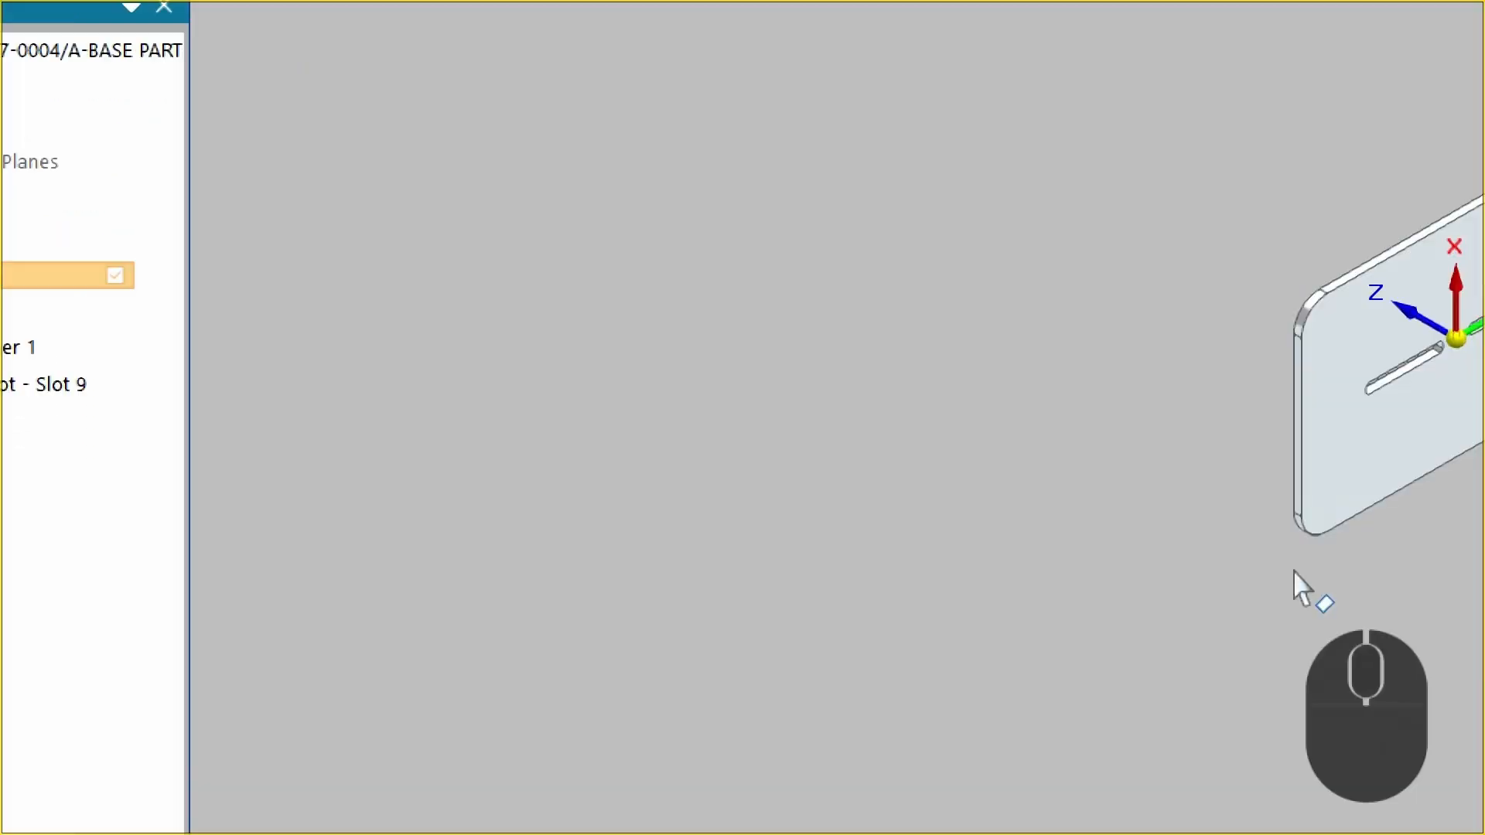
Examine the base plate and tab plate part documents to inspect the generated slots and tabs.
{"action": "key", "text": "ctrl+4"}
{"action": "scroll", "coordinate": [1384, 450], "scroll_direction": "down", "scroll_amount": 3}
{"action": "middle_click_drag", "start_coordinate": [1385, 450], "coordinate": [1440, 300]}
{"action": "scroll", "coordinate": [1440, 300], "scroll_direction": "down", "scroll_amount": 1}
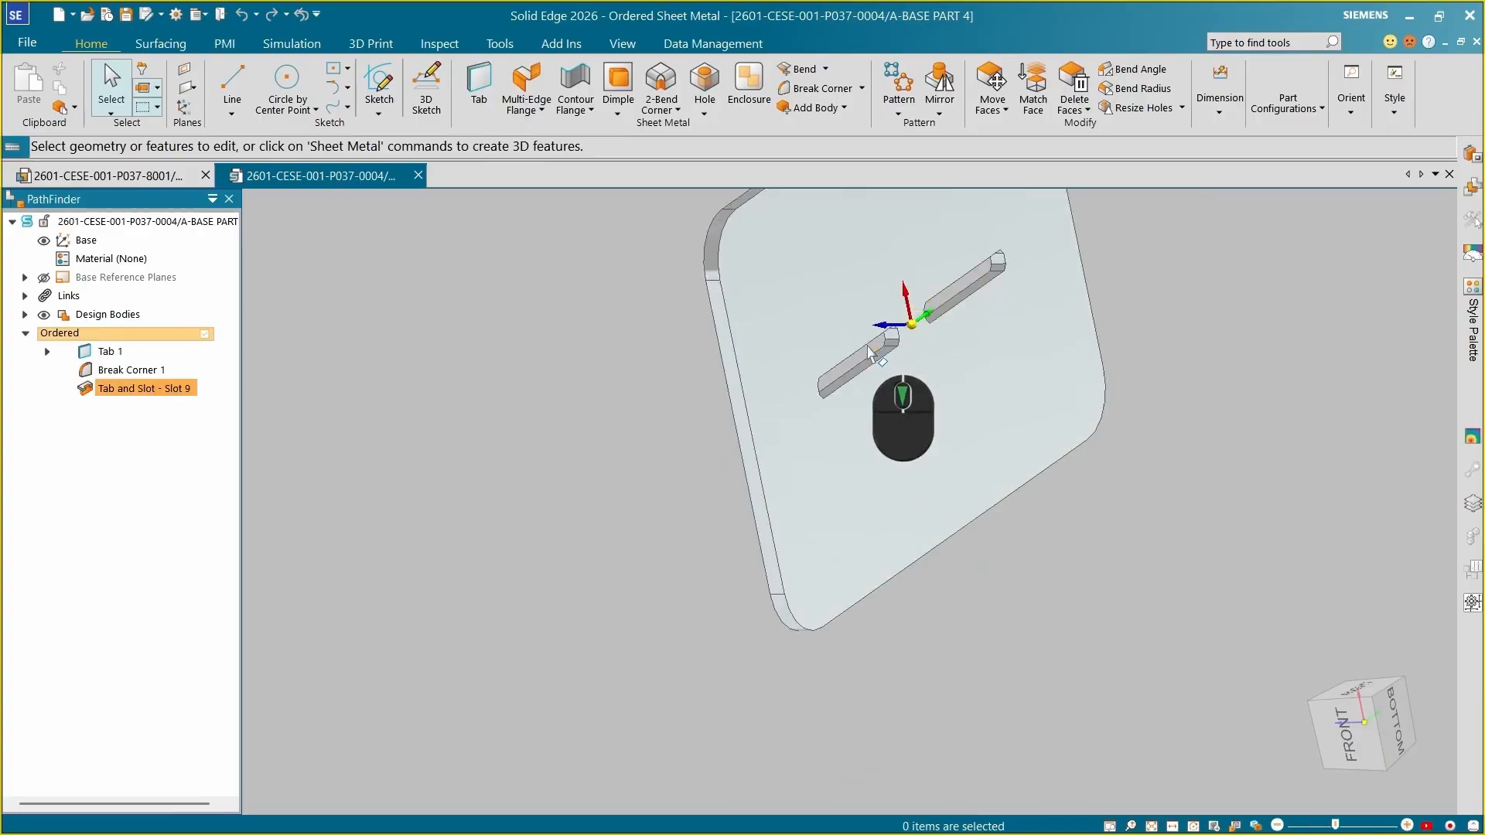
{"action": "middle_click_drag", "start_coordinate": [869, 352], "coordinate": [789, 420]}
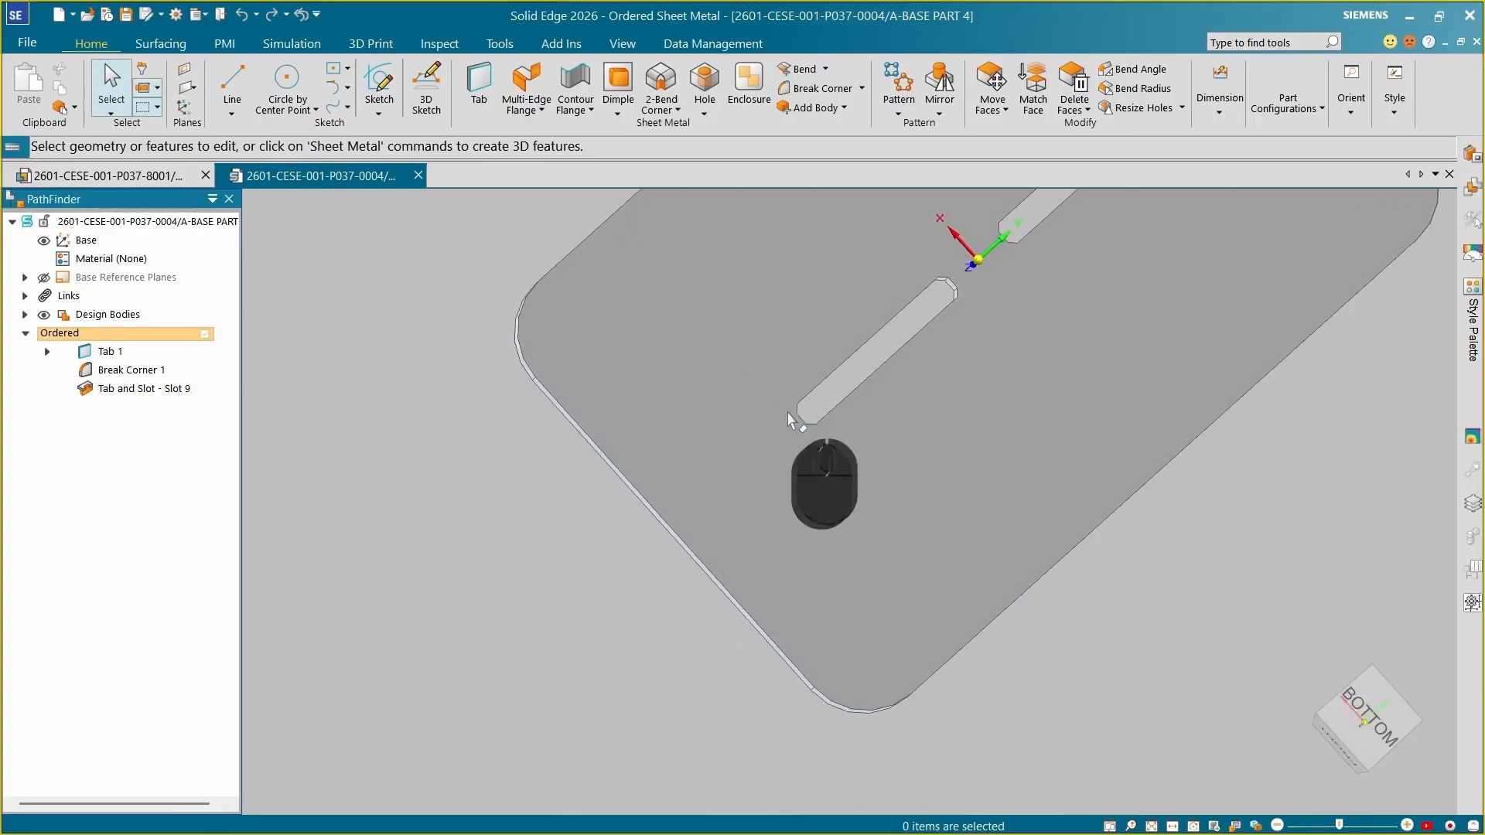
{"action": "scroll", "coordinate": [793, 464], "scroll_direction": "up", "scroll_amount": 2}
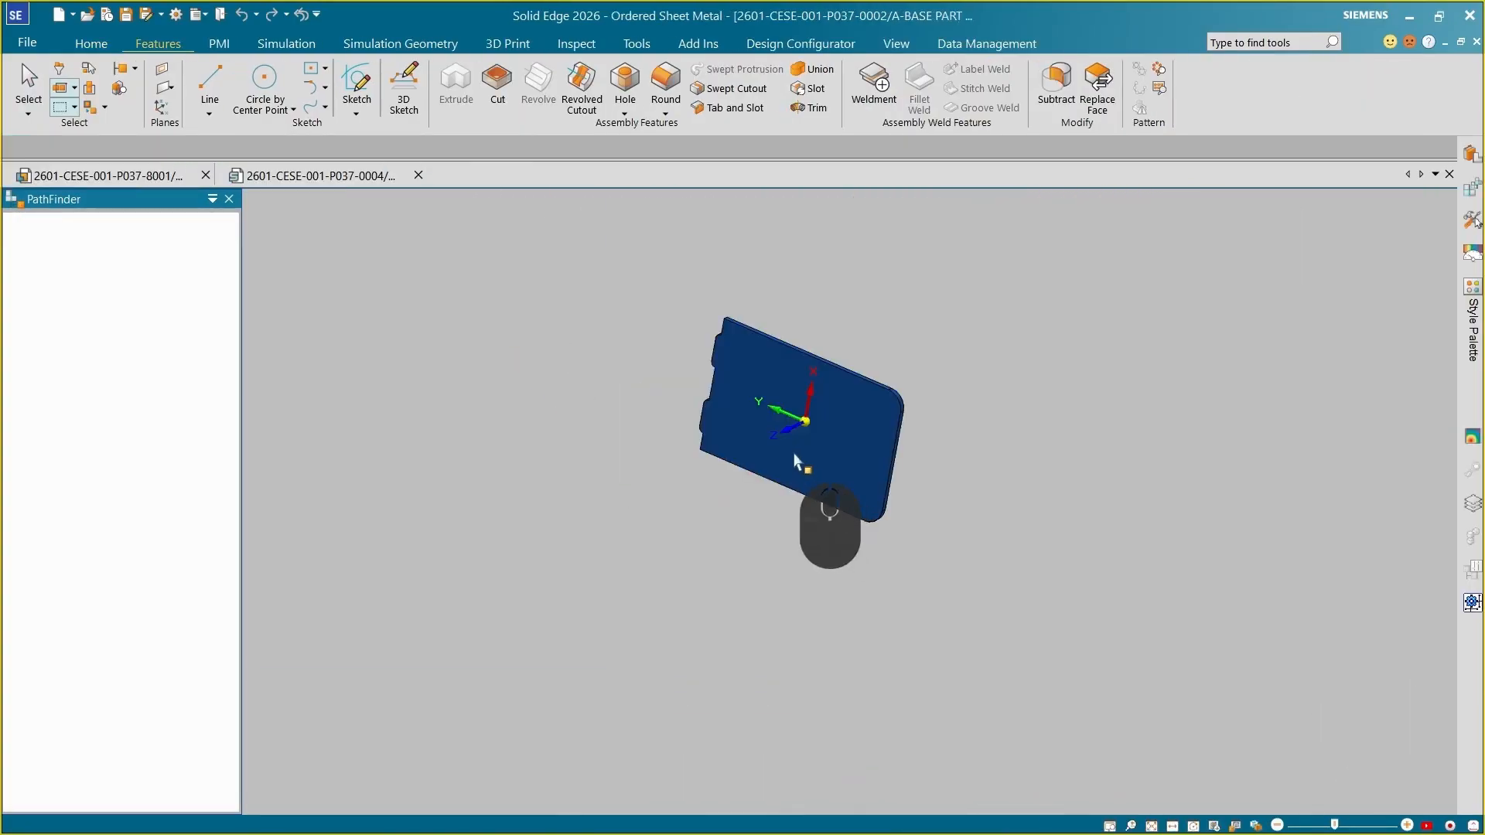
{"action": "scroll", "coordinate": [725, 405], "scroll_direction": "down", "scroll_amount": 5}
{"action": "middle_click_drag", "start_coordinate": [724, 402], "coordinate": [845, 415]}
{"action": "scroll", "coordinate": [812, 480], "scroll_direction": "up", "scroll_amount": 3}
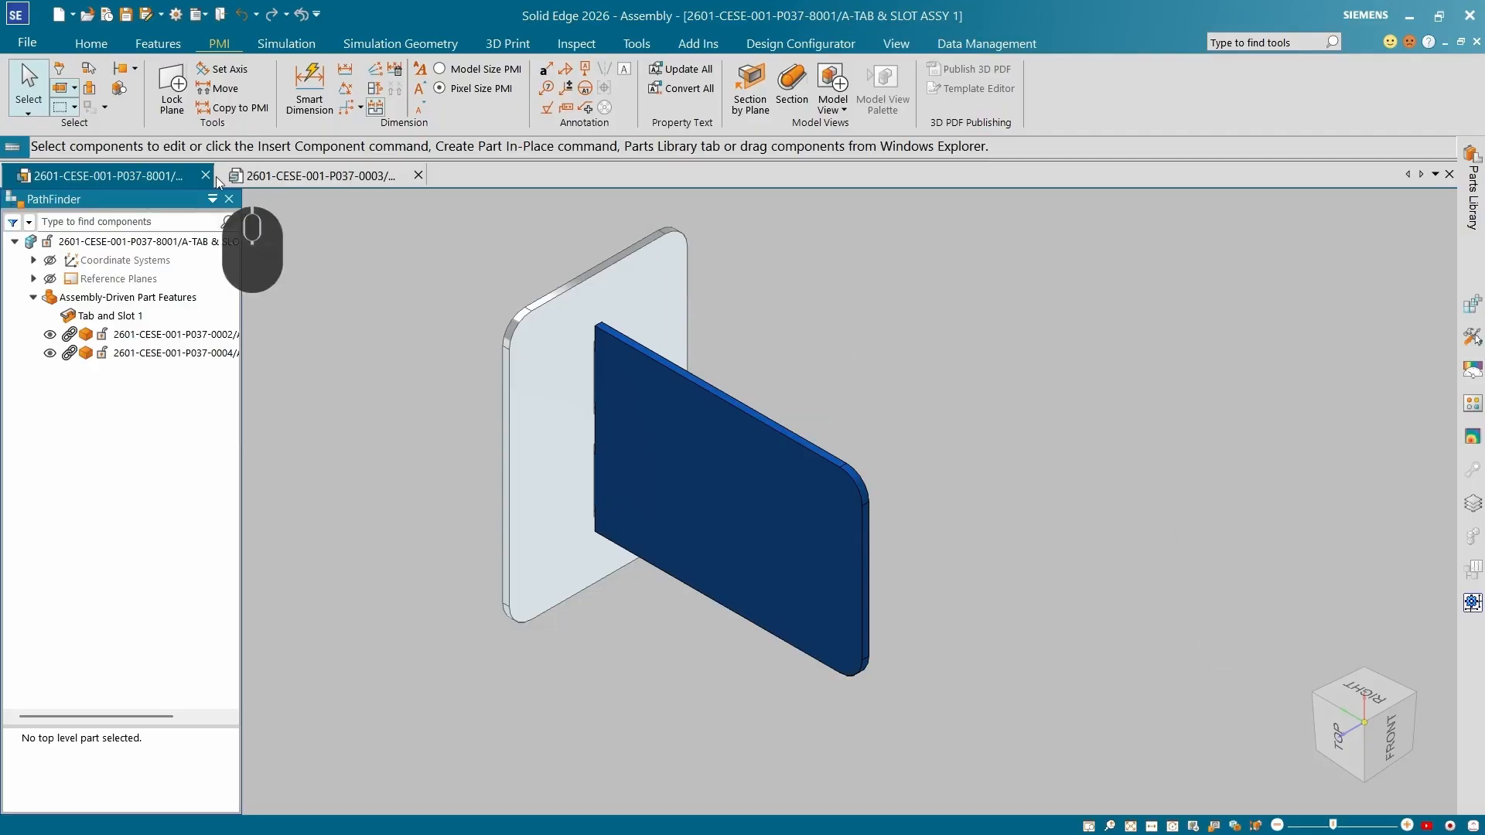
Insert part 2601-CESE-001-P037-0003 into the assembly and place it against the base plate with FlashFit.
{"action": "left_click", "coordinate": [92, 43]}
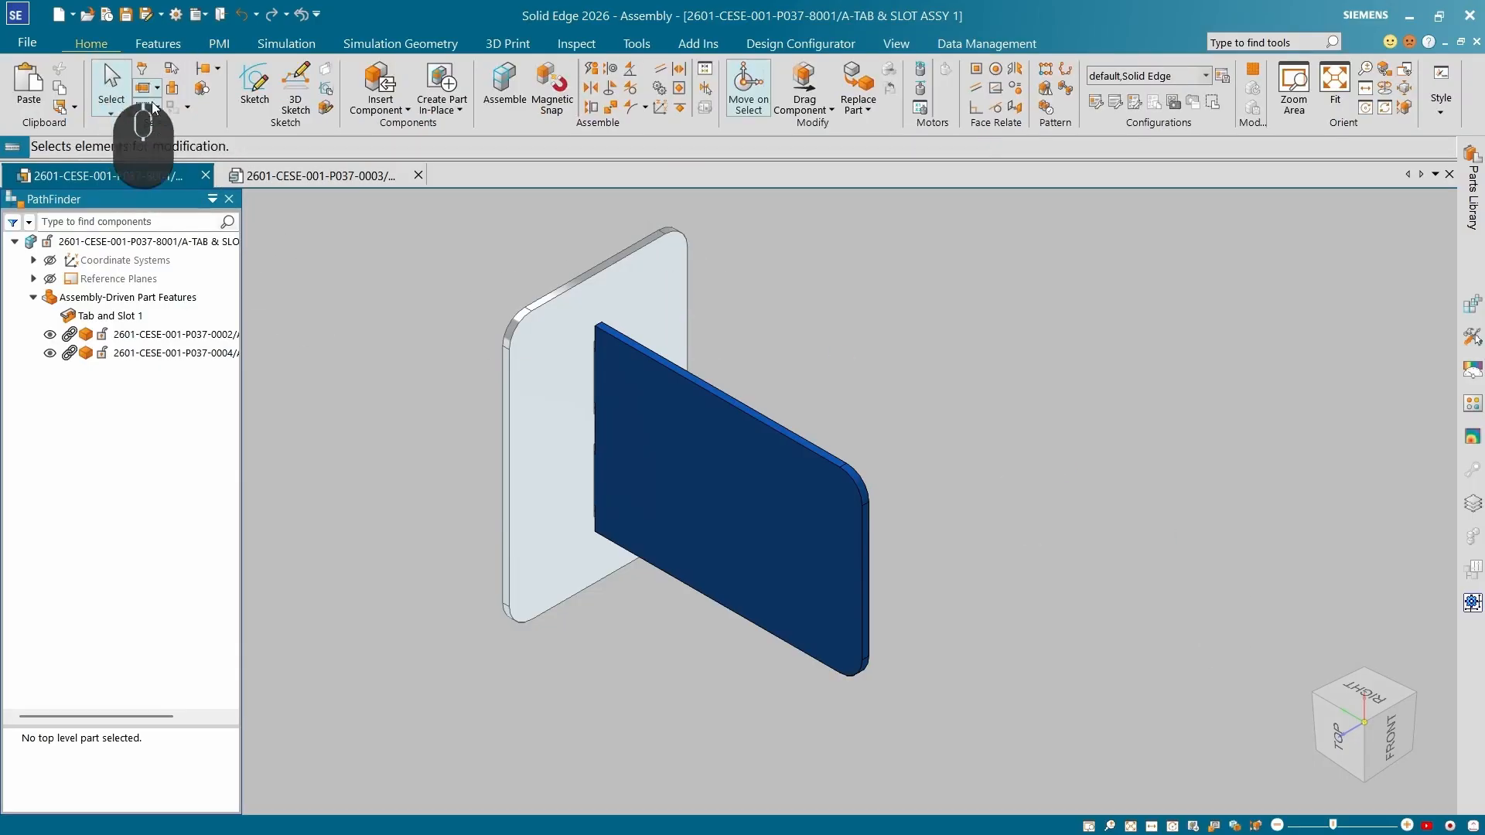
{"action": "left_click", "coordinate": [378, 93]}
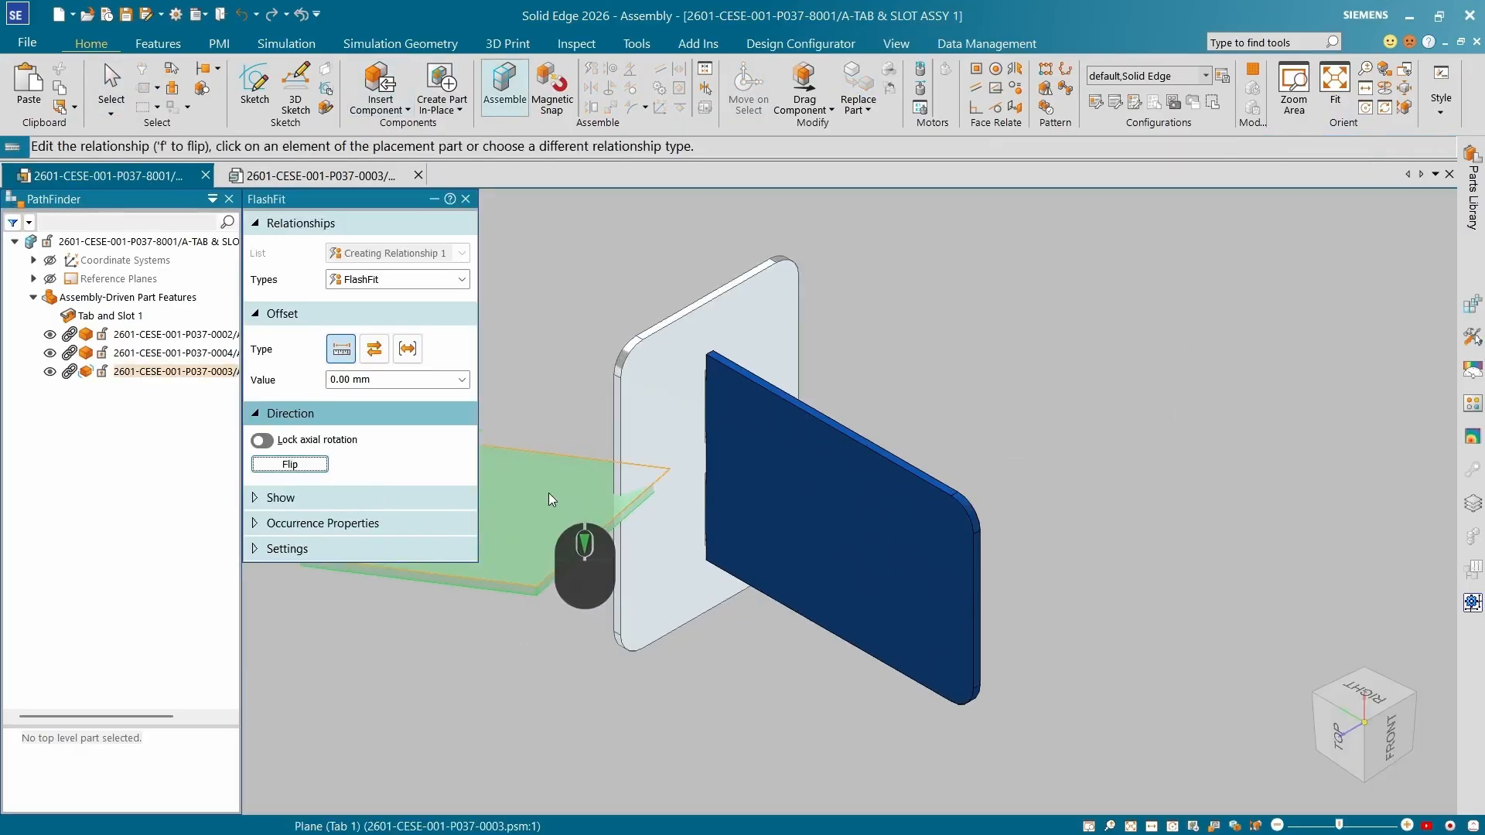
{"action": "left_click", "coordinate": [548, 499]}
{"action": "left_click", "coordinate": [652, 536]}
{"action": "middle_click_drag", "start_coordinate": [652, 536], "coordinate": [557, 441]}
{"action": "scroll", "coordinate": [557, 441], "scroll_direction": "up", "scroll_amount": 5}
{"action": "left_click", "coordinate": [510, 402]}
{"action": "scroll", "coordinate": [717, 401], "scroll_direction": "down", "scroll_amount": 5}
Add a Center-Plane relationship to center the new plate on the base plate, then exit placement.
{"action": "left_click", "coordinate": [462, 279]}
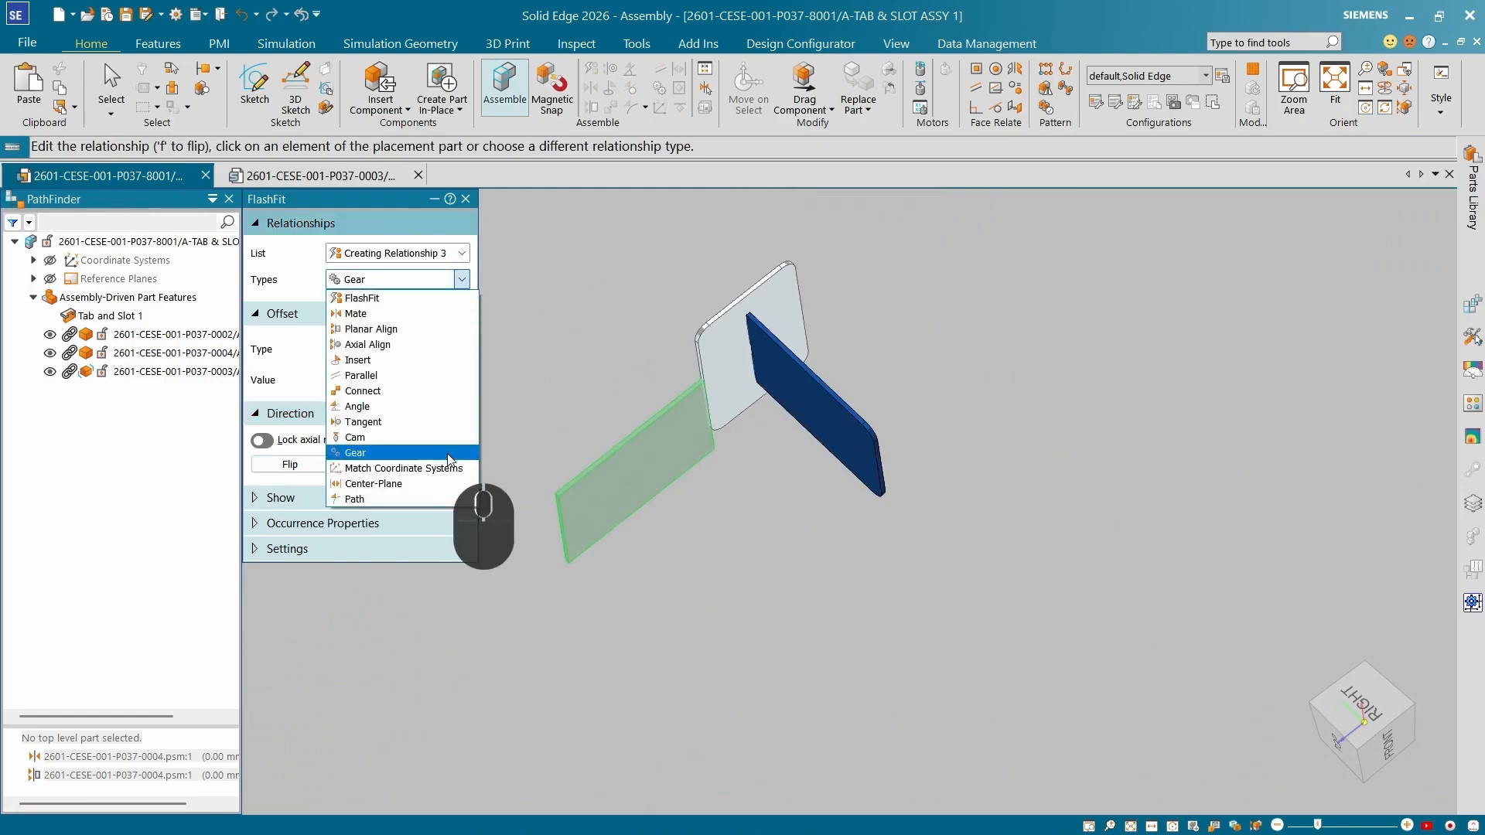
{"action": "left_click", "coordinate": [373, 484]}
{"action": "scroll", "coordinate": [607, 456], "scroll_direction": "up", "scroll_amount": 5}
{"action": "left_click", "coordinate": [619, 478]}
{"action": "left_click", "coordinate": [920, 486]}
{"action": "left_click", "coordinate": [1083, 470]}
{"action": "left_click", "coordinate": [967, 298]}
{"action": "key", "text": "Escape"}
{"action": "scroll", "coordinate": [912, 360], "scroll_direction": "down", "scroll_amount": 8}
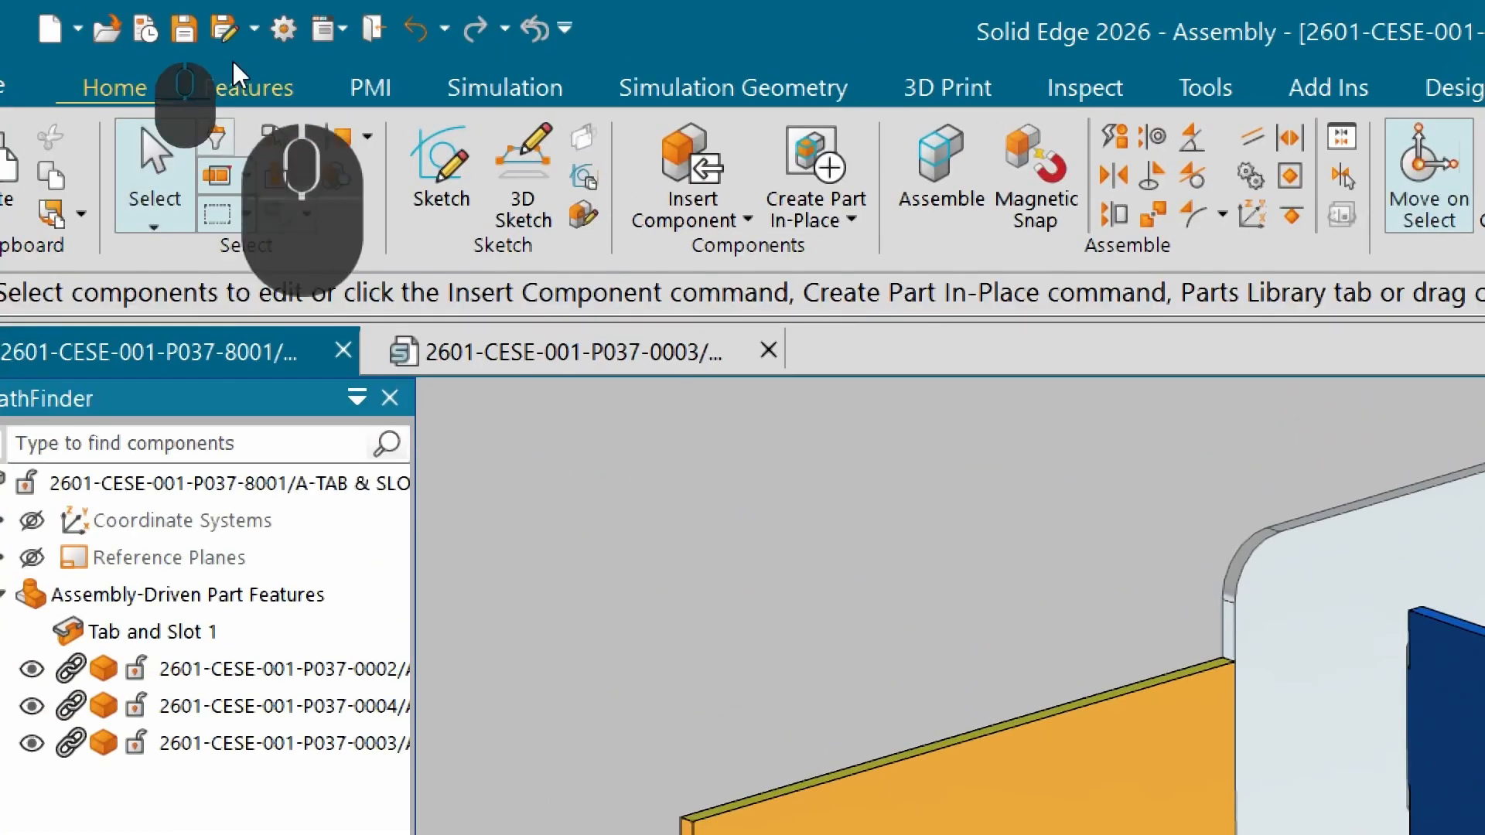
Start a new Tab and Slot feature, selecting the new plate's edge as tab edge and the base plate's face as slot face.
{"action": "left_click", "coordinate": [252, 89]}
{"action": "left_click", "coordinate": [1383, 207]}
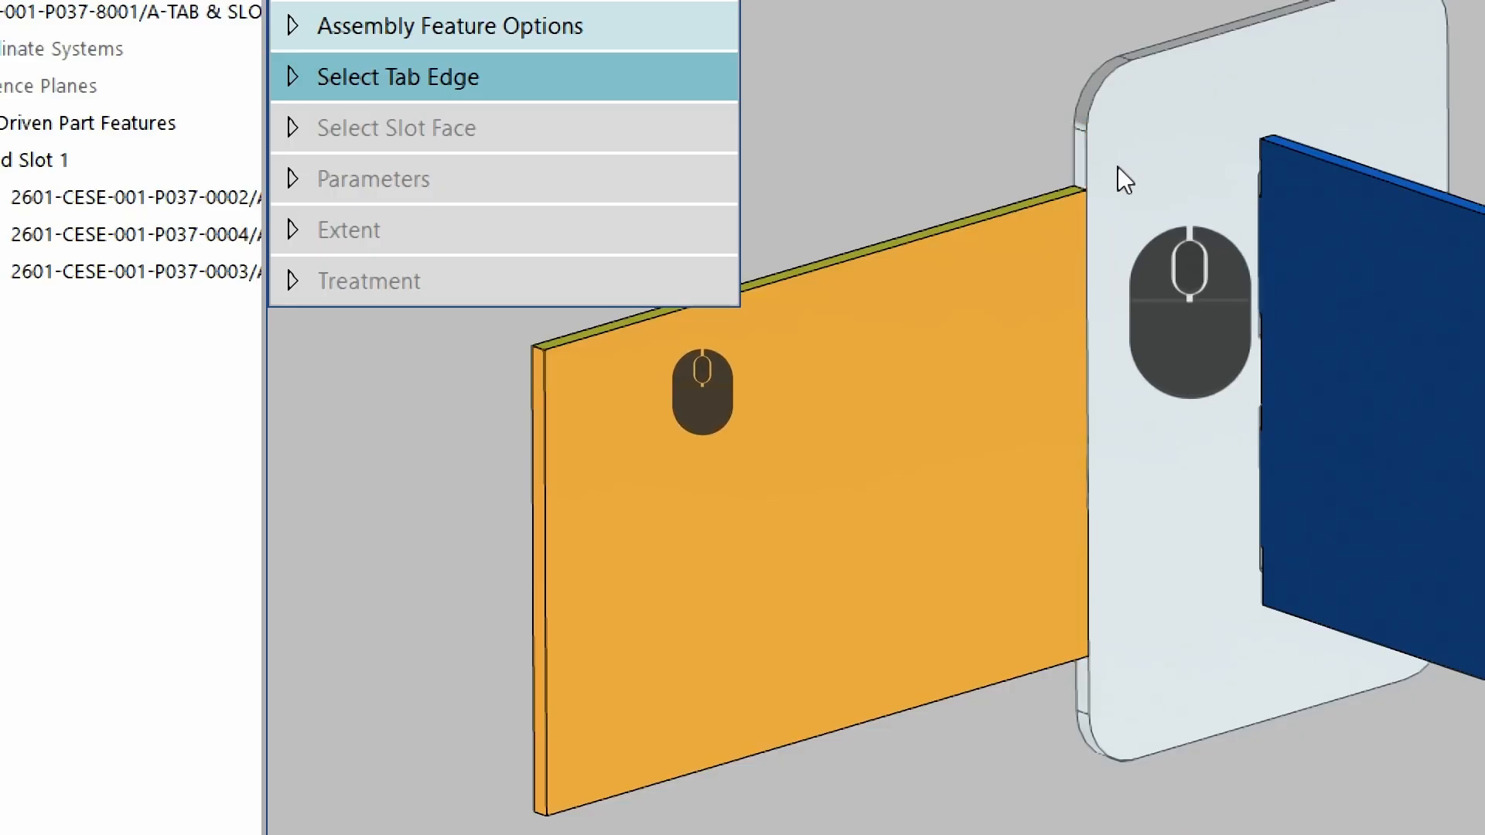
{"action": "right_click", "coordinate": [1088, 239]}
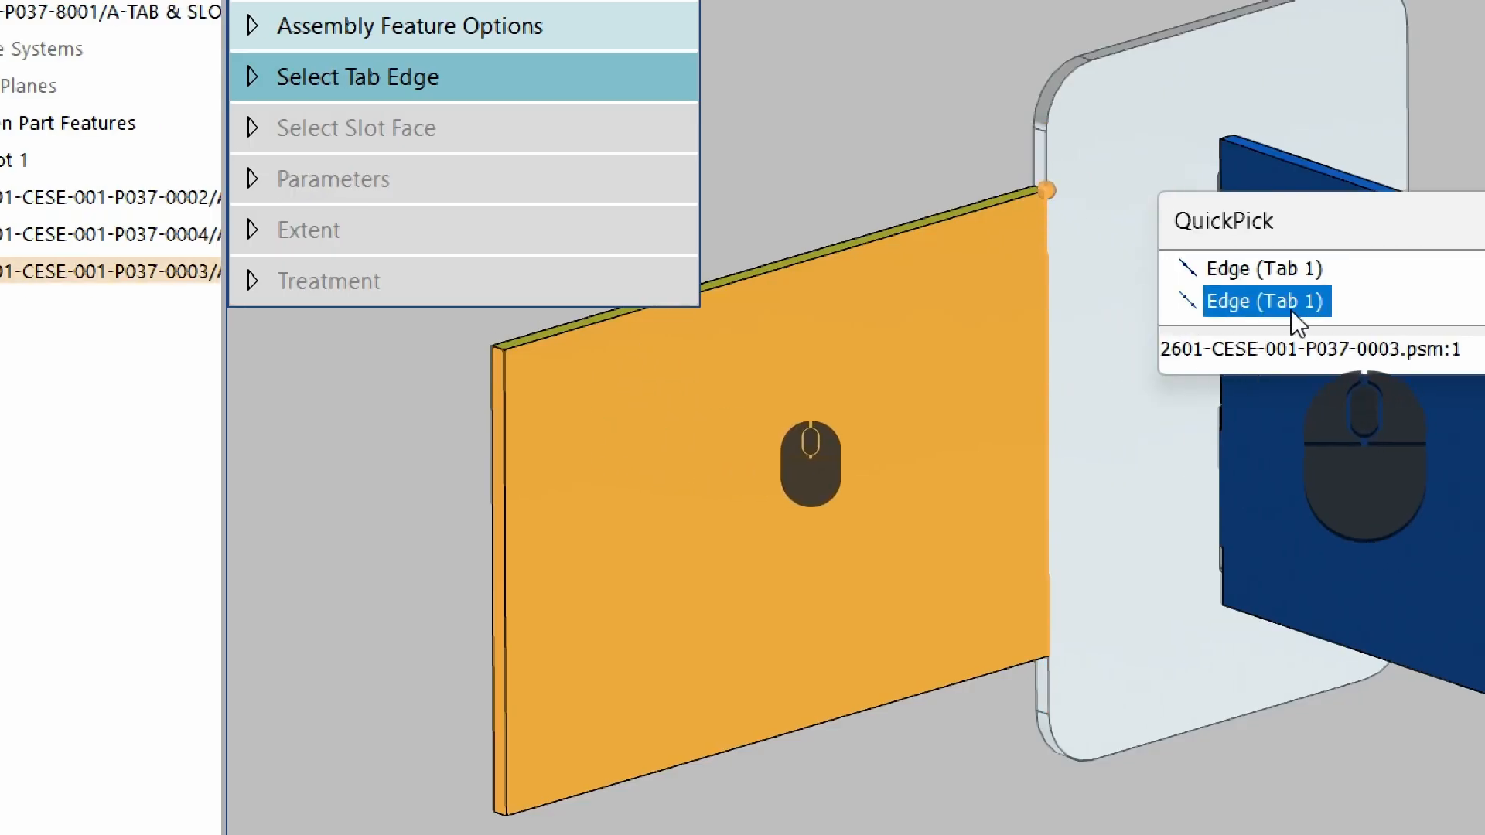
{"action": "left_click", "coordinate": [1334, 304]}
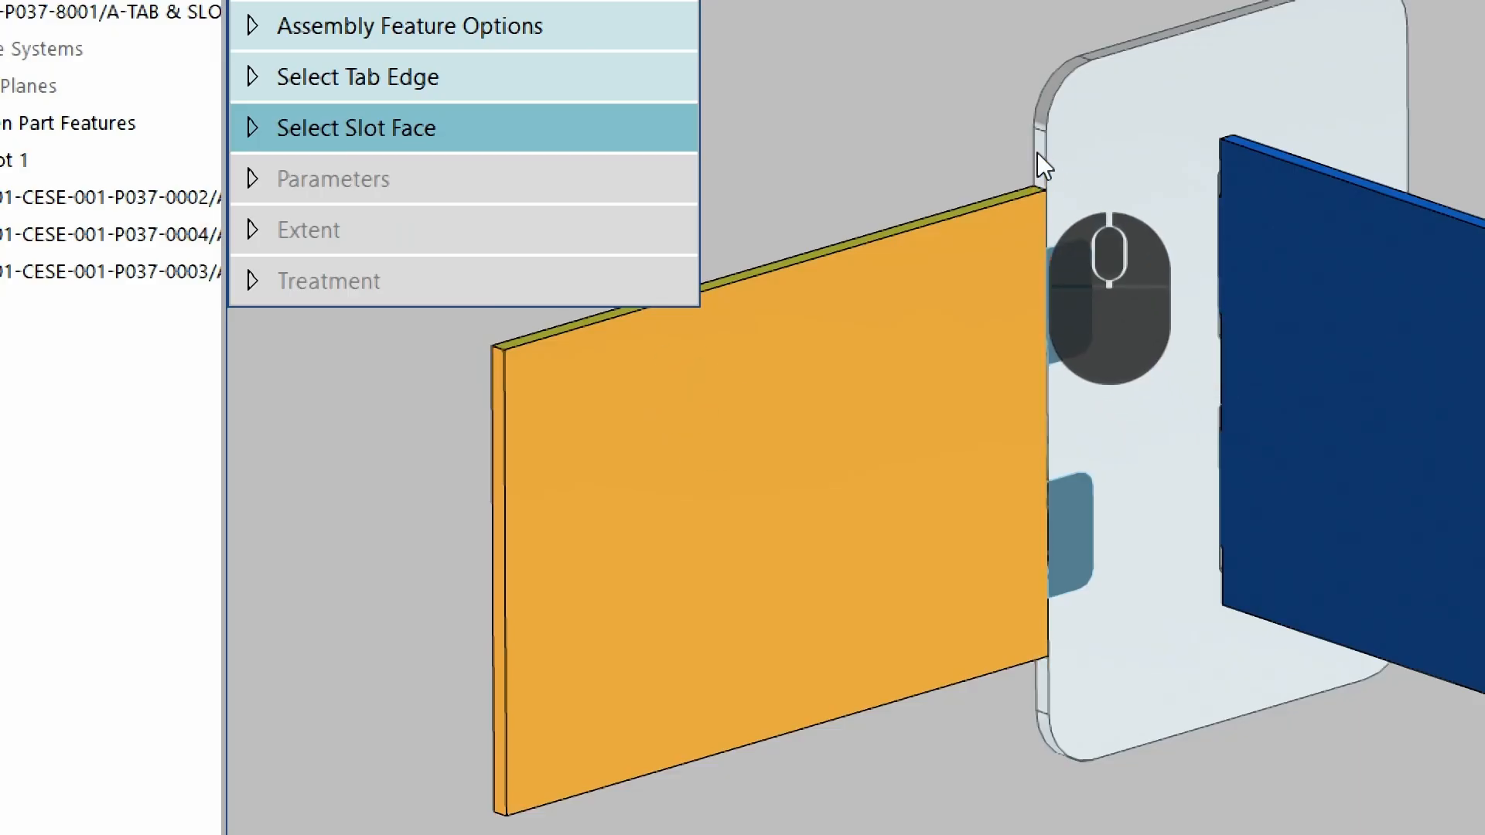
{"action": "left_click", "coordinate": [1256, 357]}
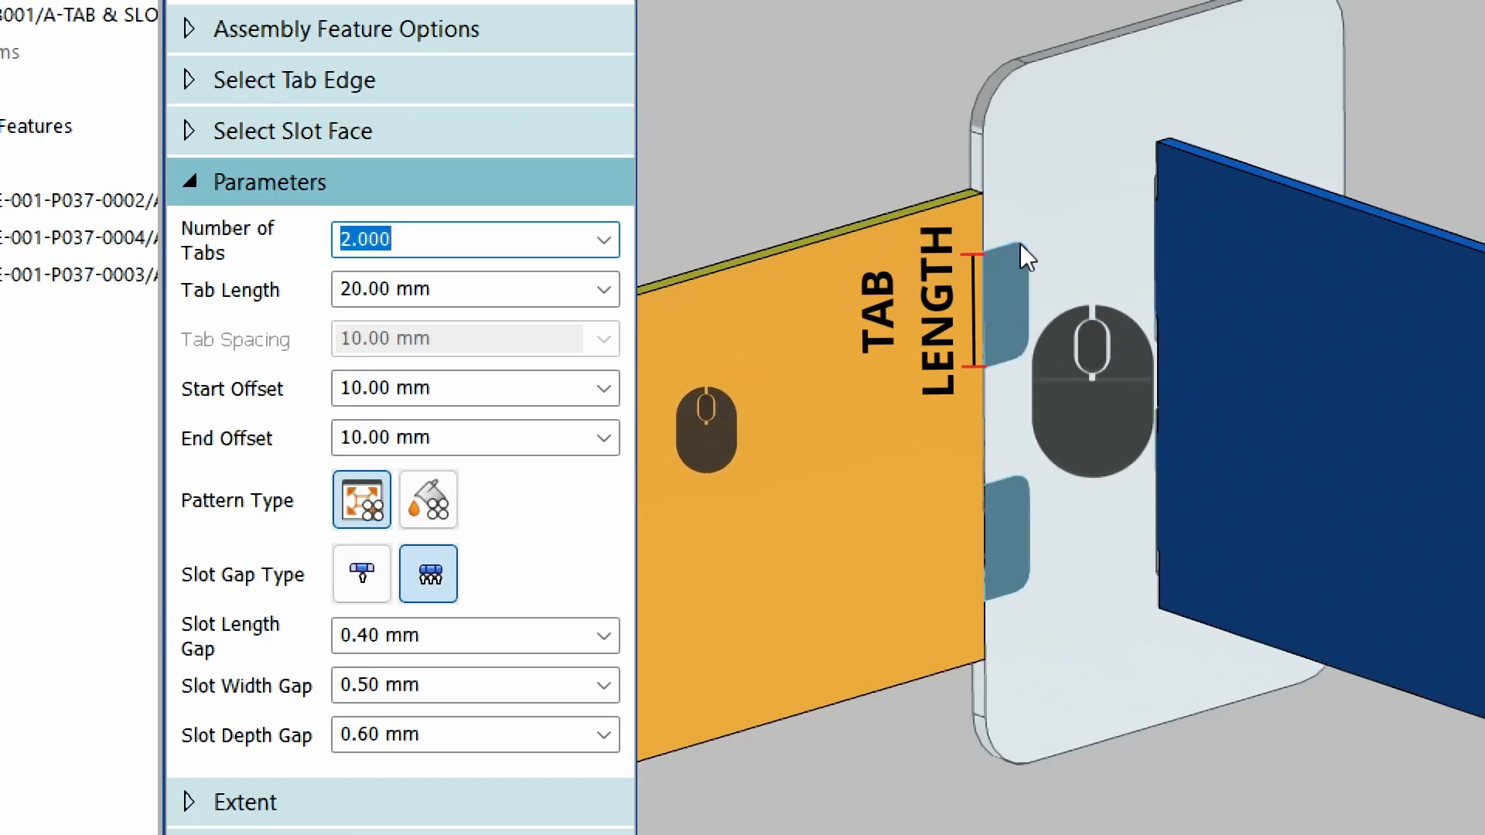
Set the tab length to 15 mm and both the start and end offsets to 5 mm.
{"action": "left_click", "coordinate": [477, 289]}
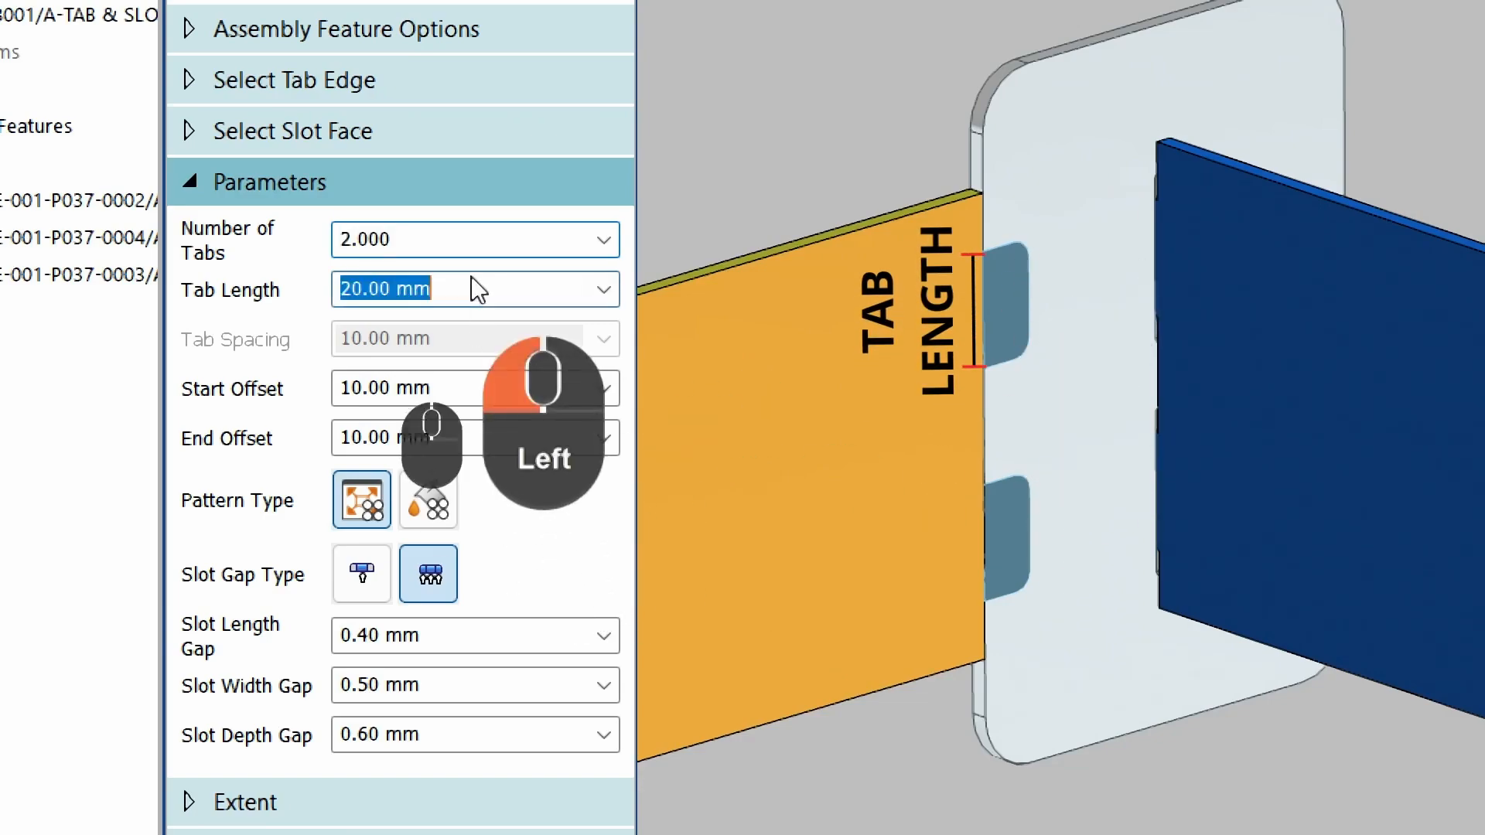
{"action": "type", "text": "16"}
{"action": "key", "text": "BackSpace"}
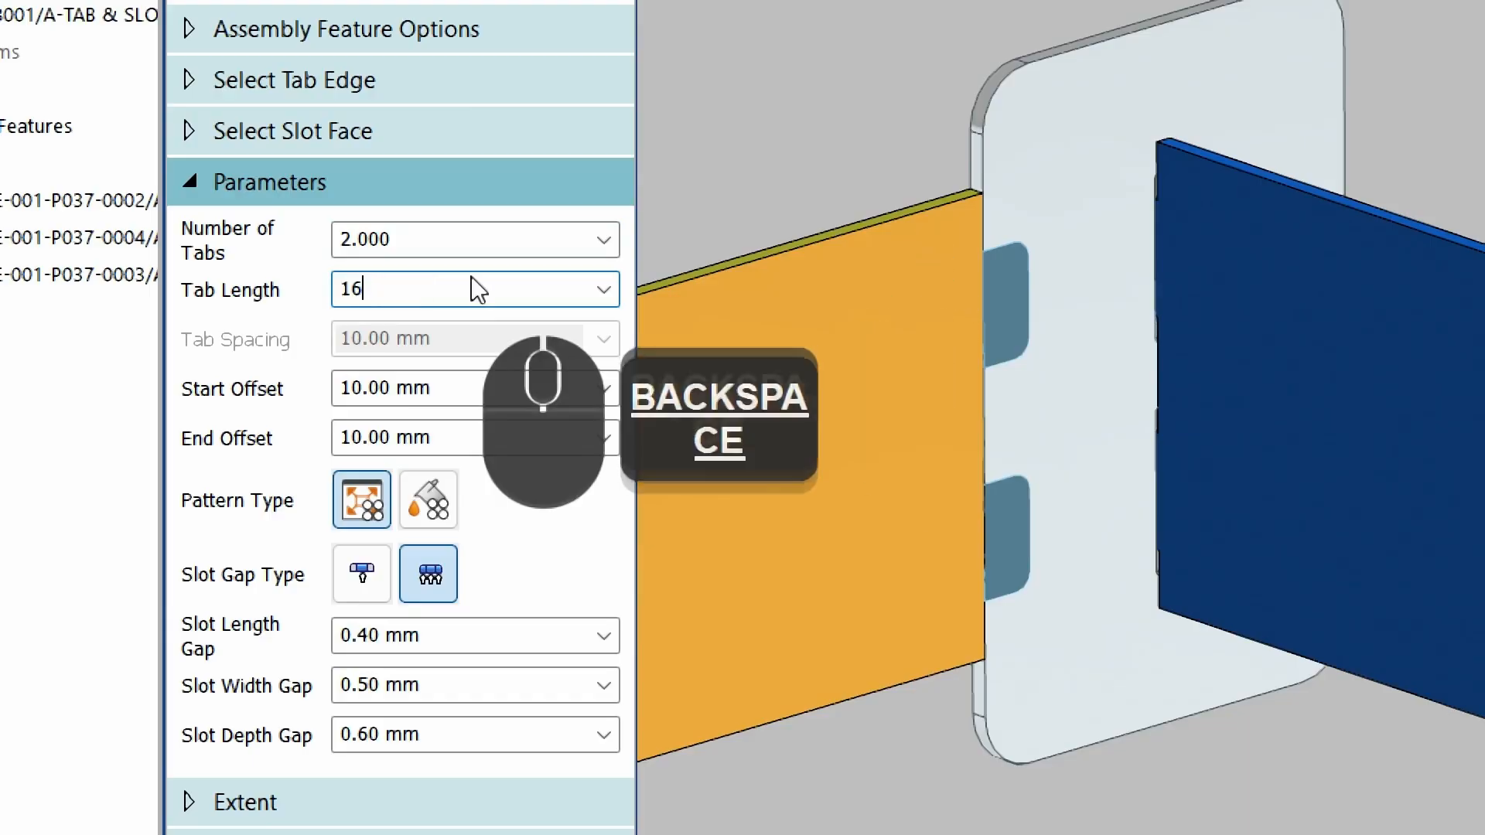
{"action": "type", "text": "5"}
{"action": "key", "text": "Tab"}
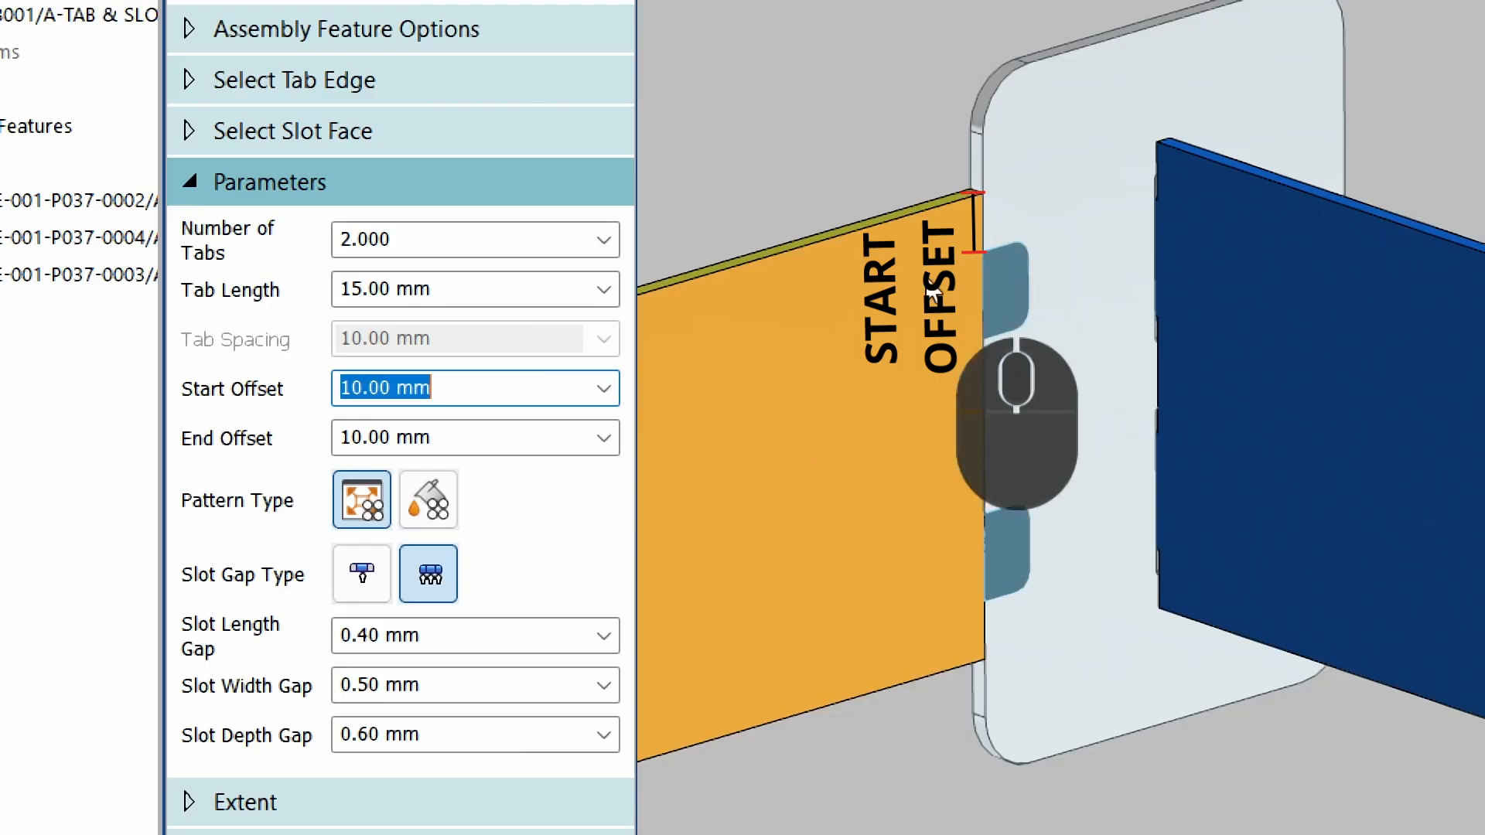
{"action": "type", "text": "5"}
{"action": "key", "text": "Tab"}
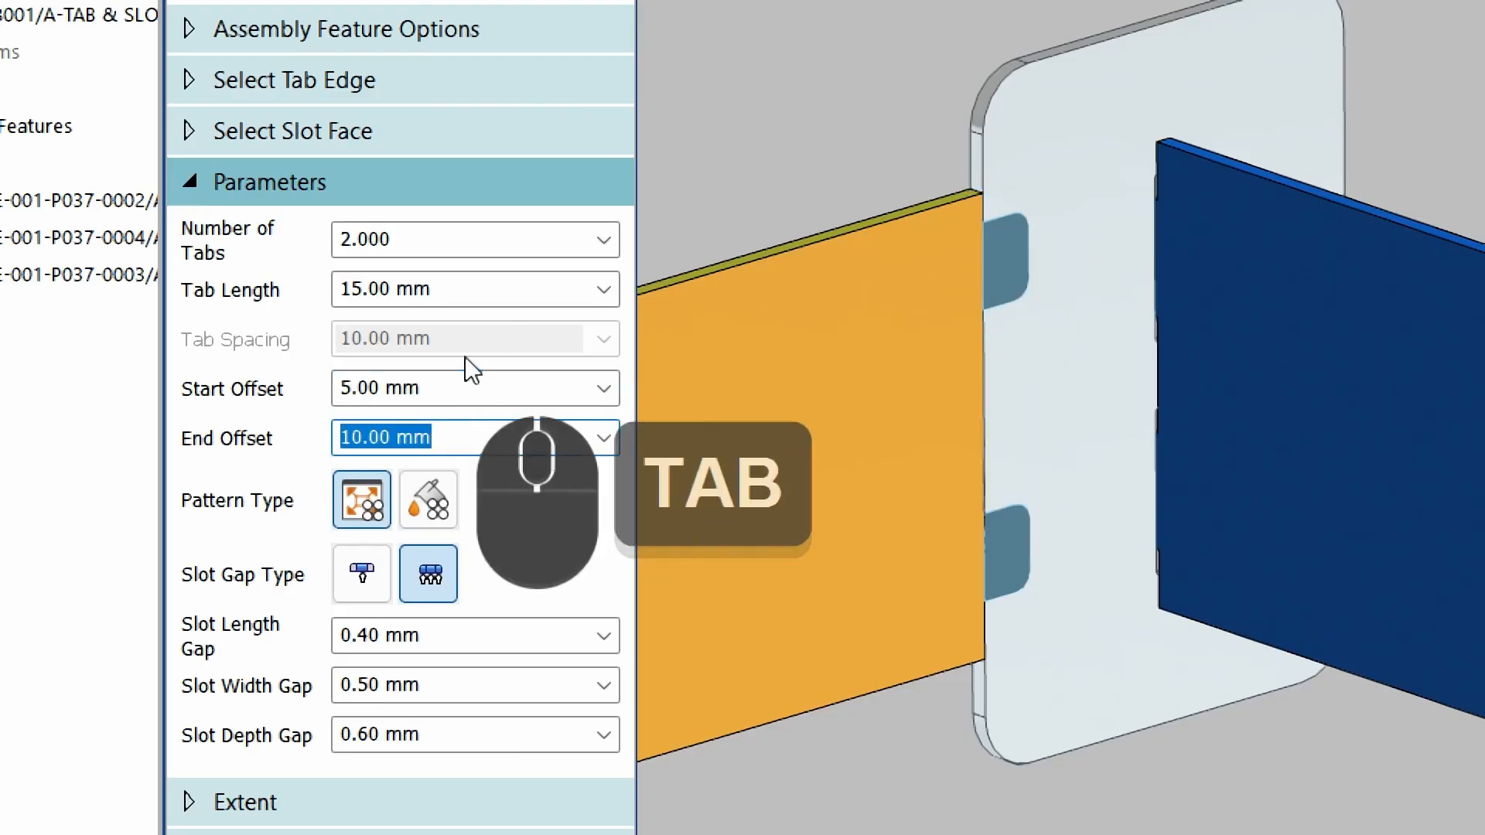
{"action": "left_click", "coordinate": [463, 388]}
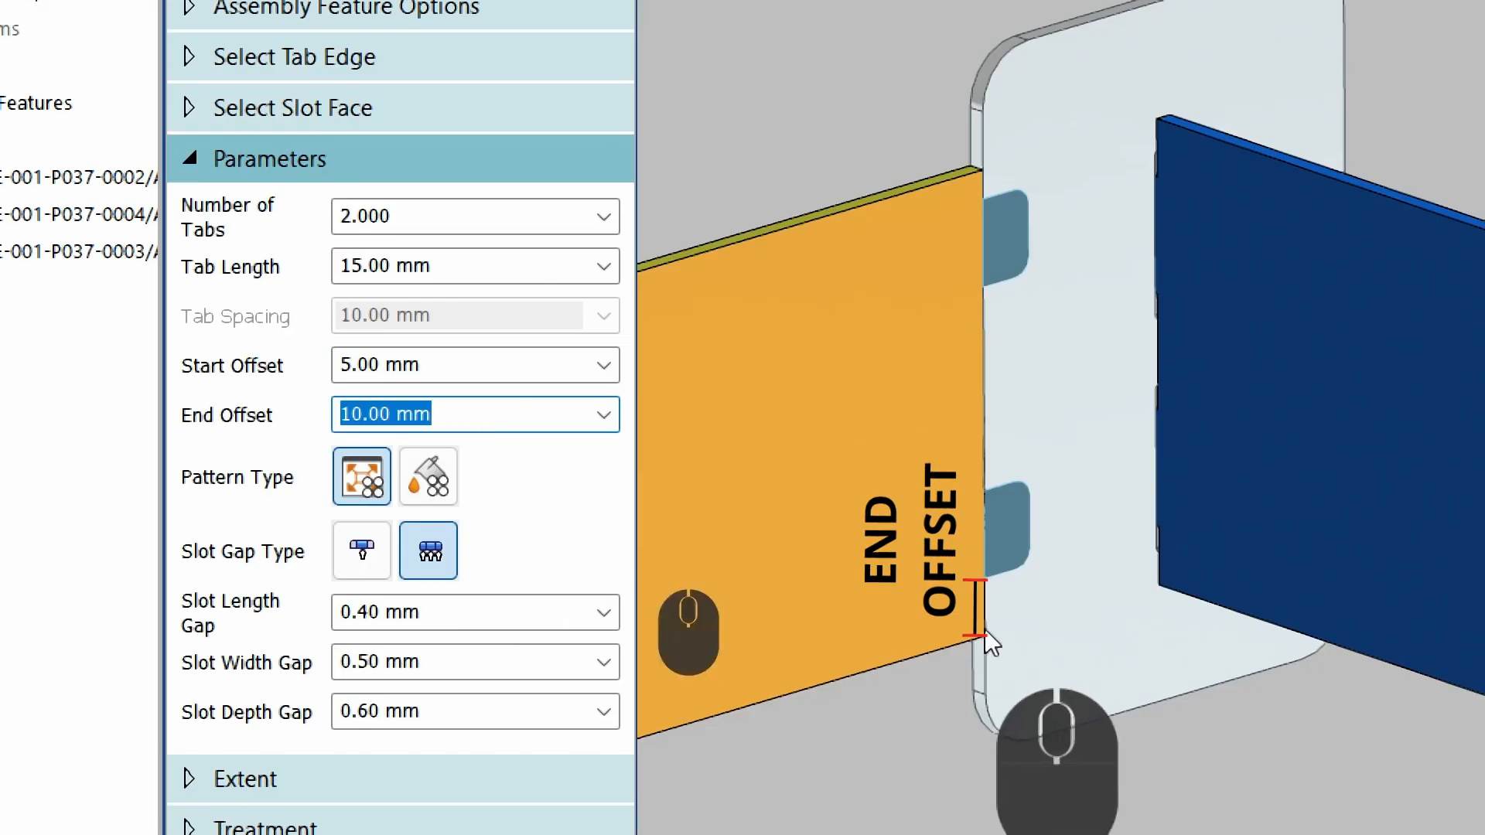
{"action": "type", "text": "5"}
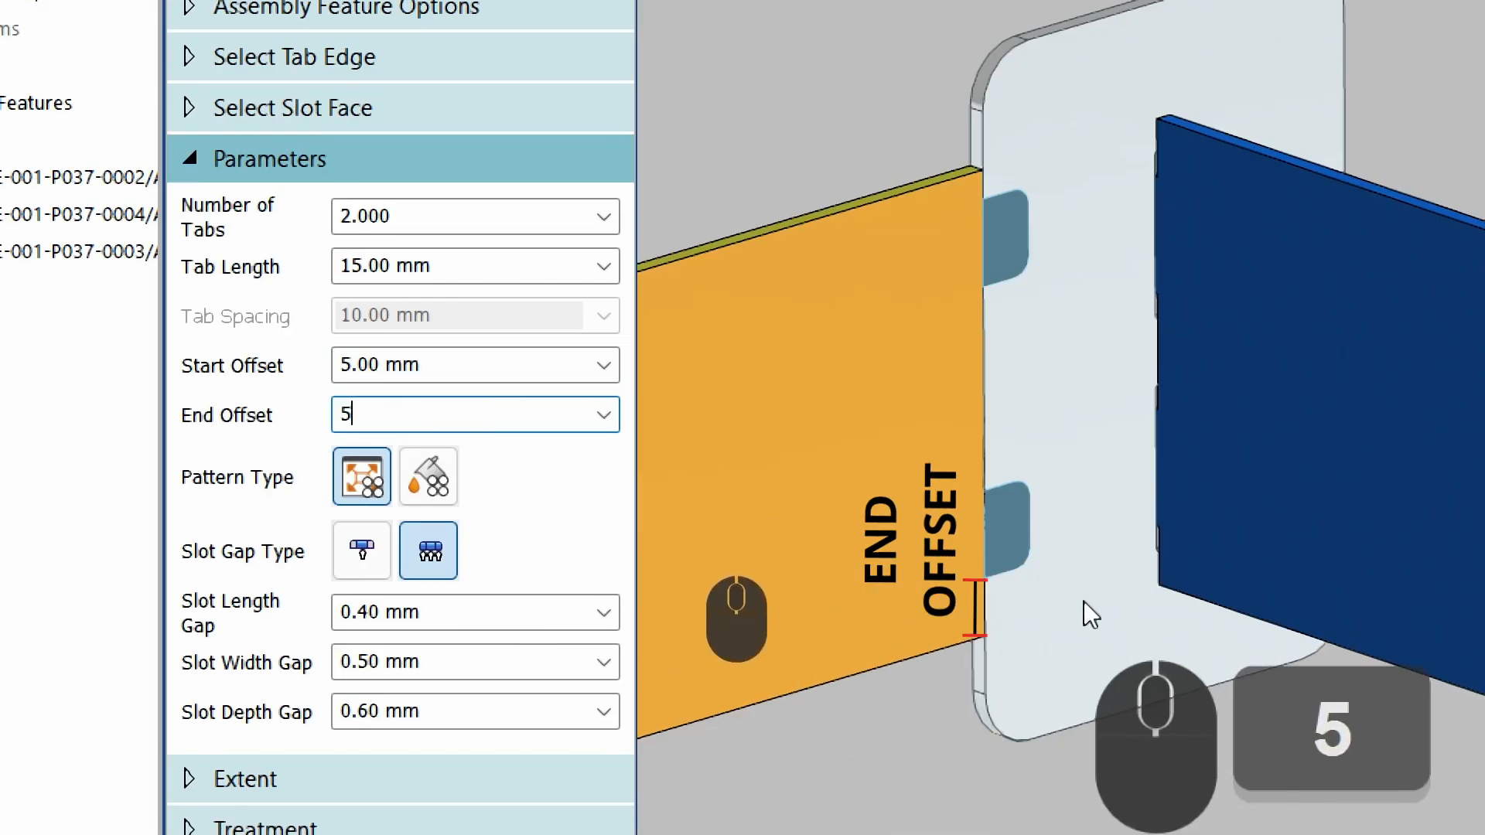
{"action": "key", "text": "Tab"}
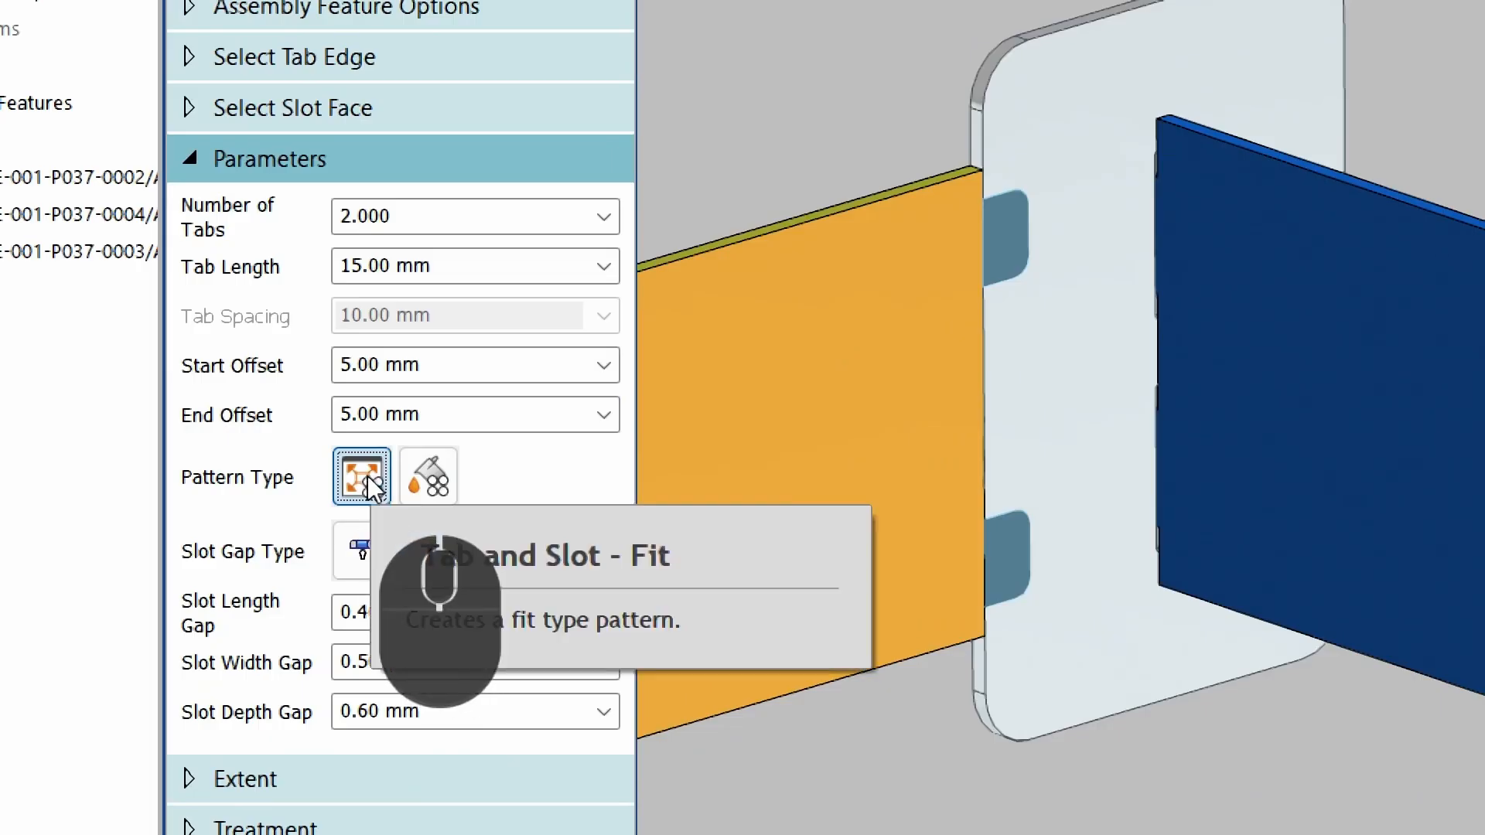
Switch the pattern type to Spacing and back to Fit, then choose the single slot gap type.
{"action": "left_click", "coordinate": [433, 477]}
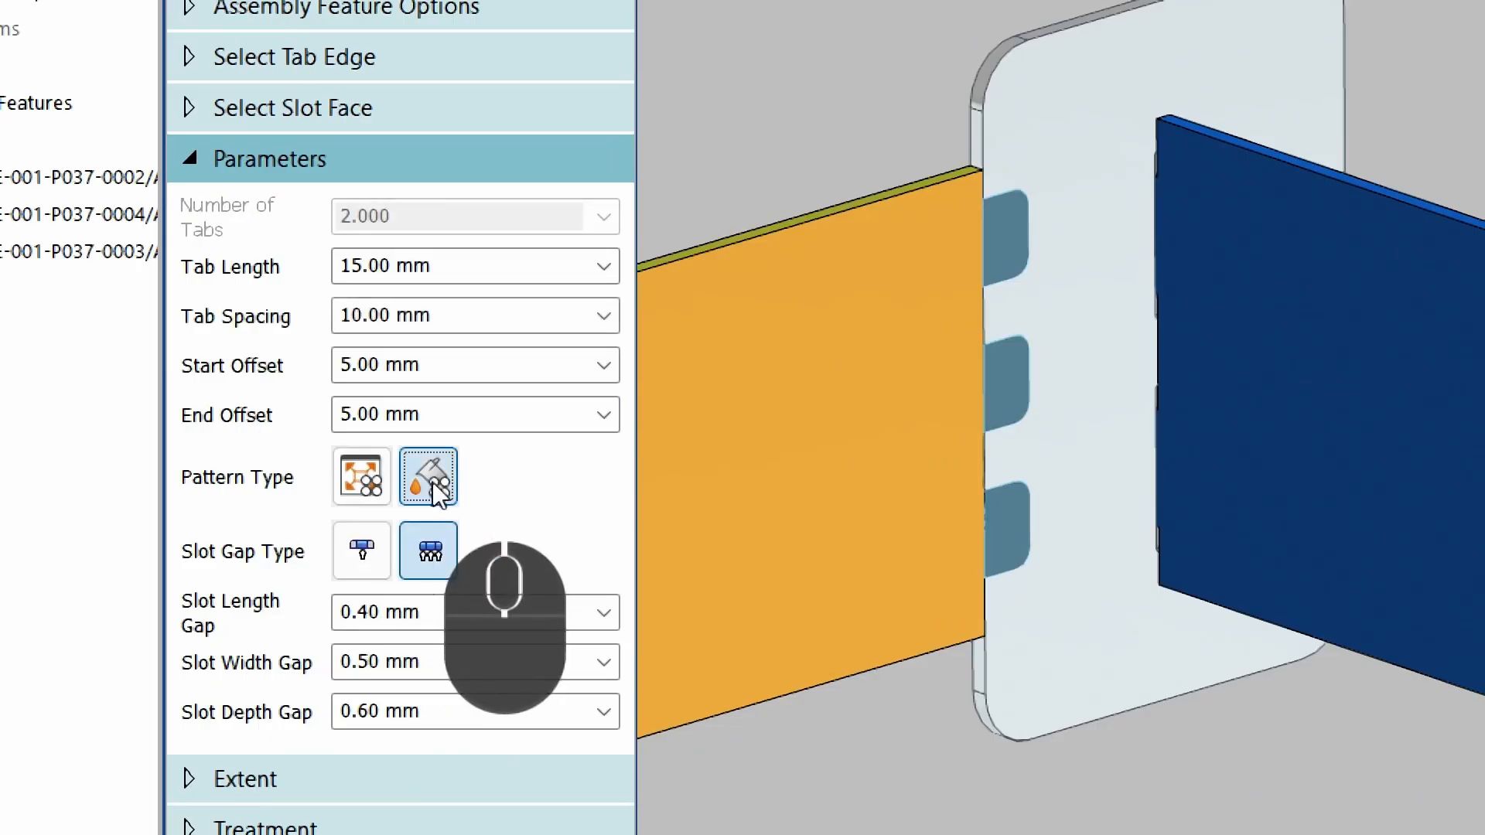
{"action": "left_click", "coordinate": [361, 475]}
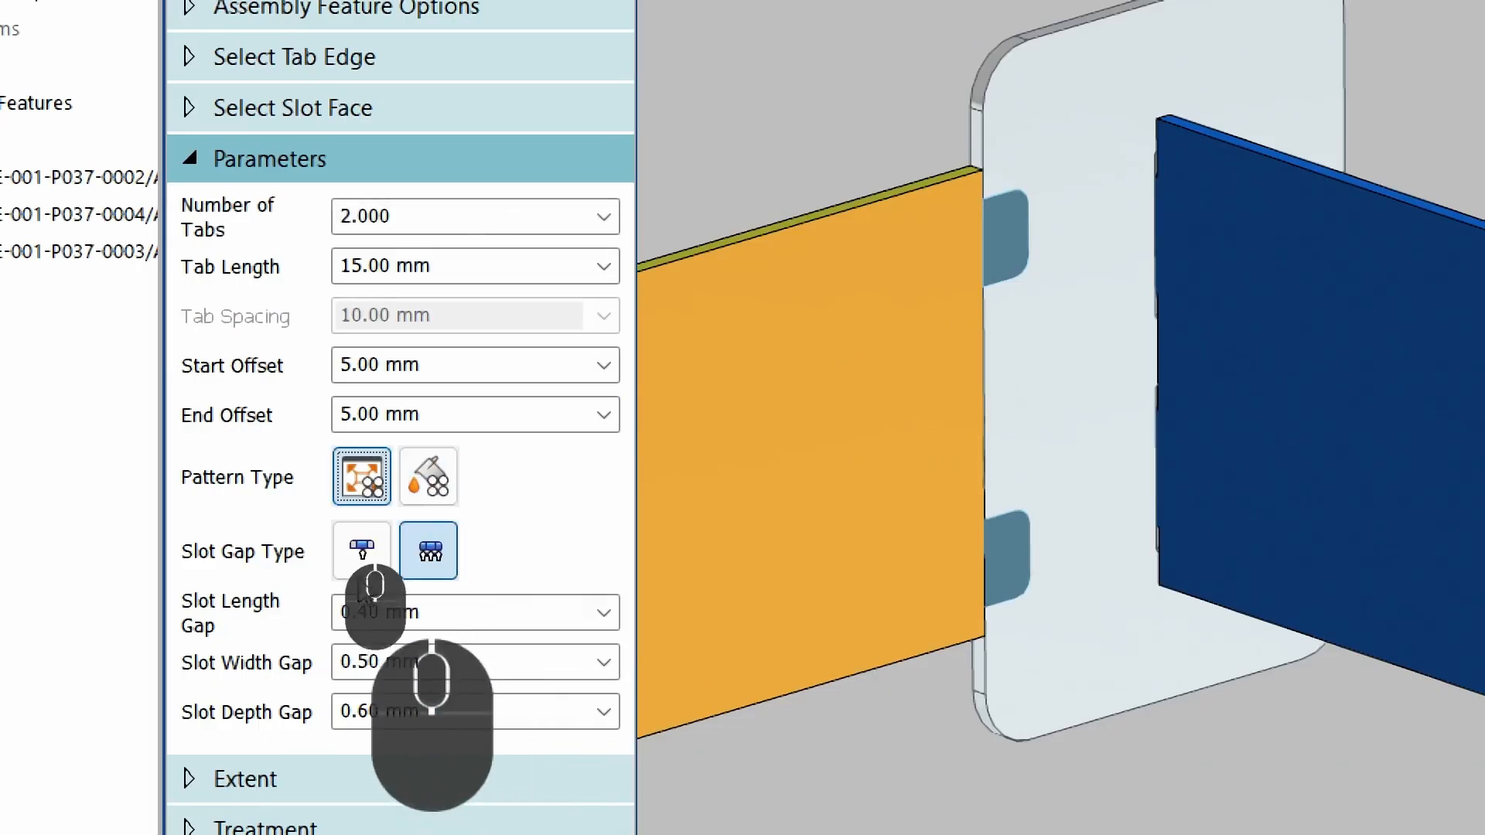
{"action": "left_click", "coordinate": [361, 551]}
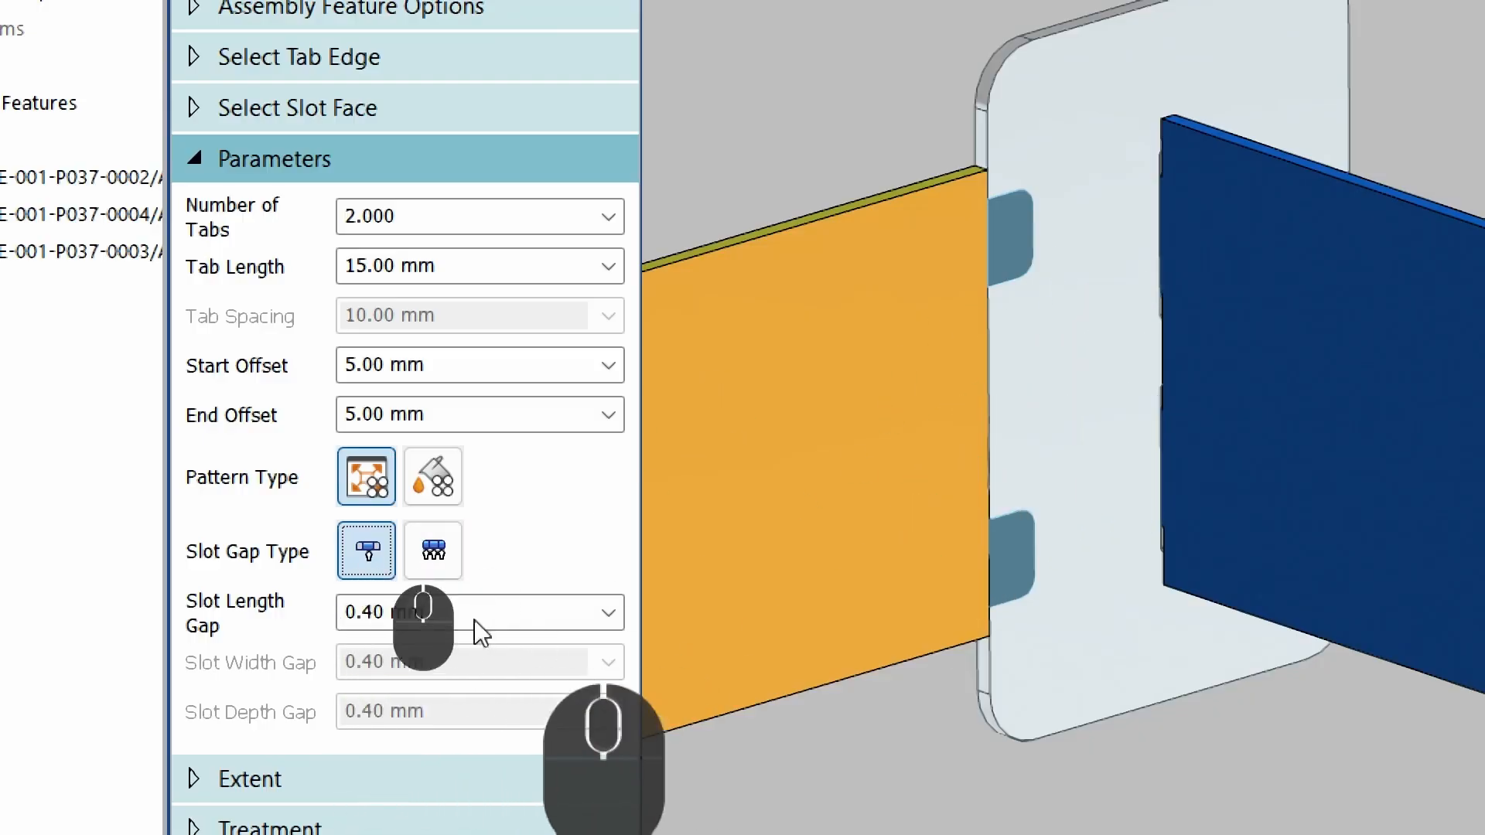
Switch to the separate slot gap type and set the extent distance to 1 mm.
{"action": "left_click", "coordinate": [436, 548]}
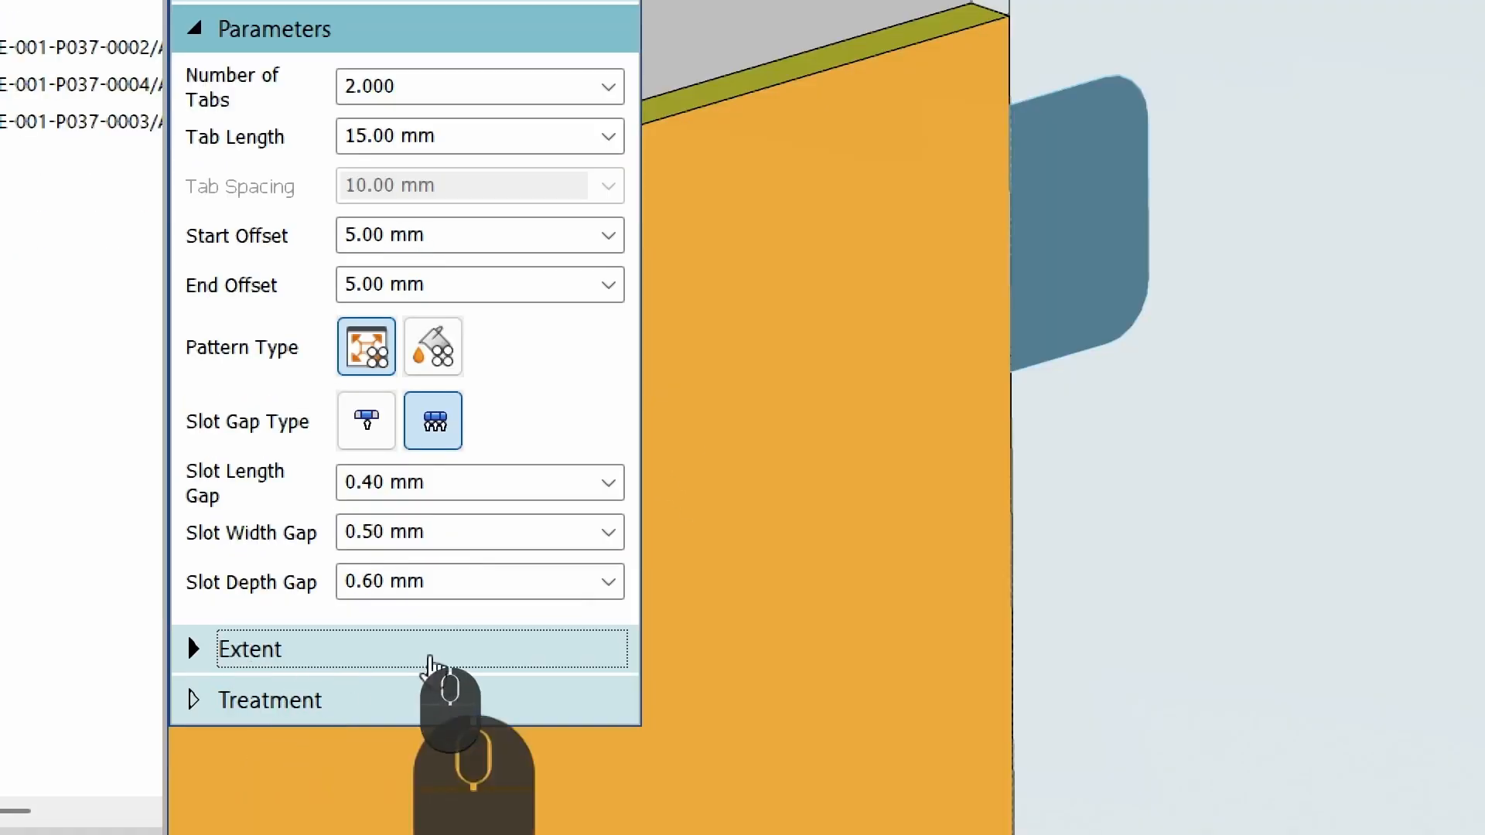
{"action": "left_click", "coordinate": [425, 653]}
{"action": "scroll", "coordinate": [786, 457], "scroll_direction": "up", "scroll_amount": 5}
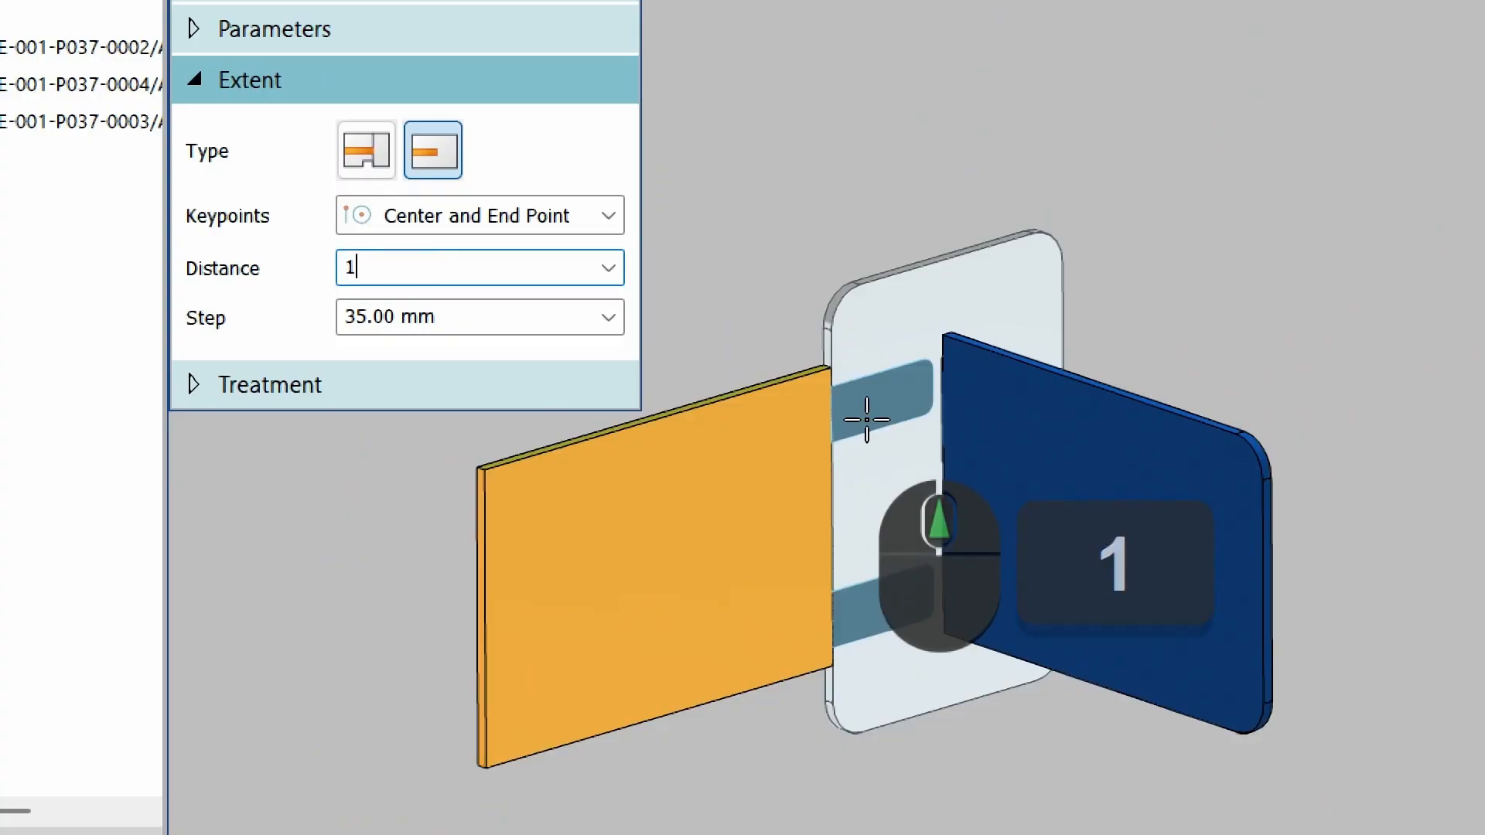
{"action": "key", "text": "Return"}
{"action": "scroll", "coordinate": [862, 383], "scroll_direction": "down", "scroll_amount": 5}
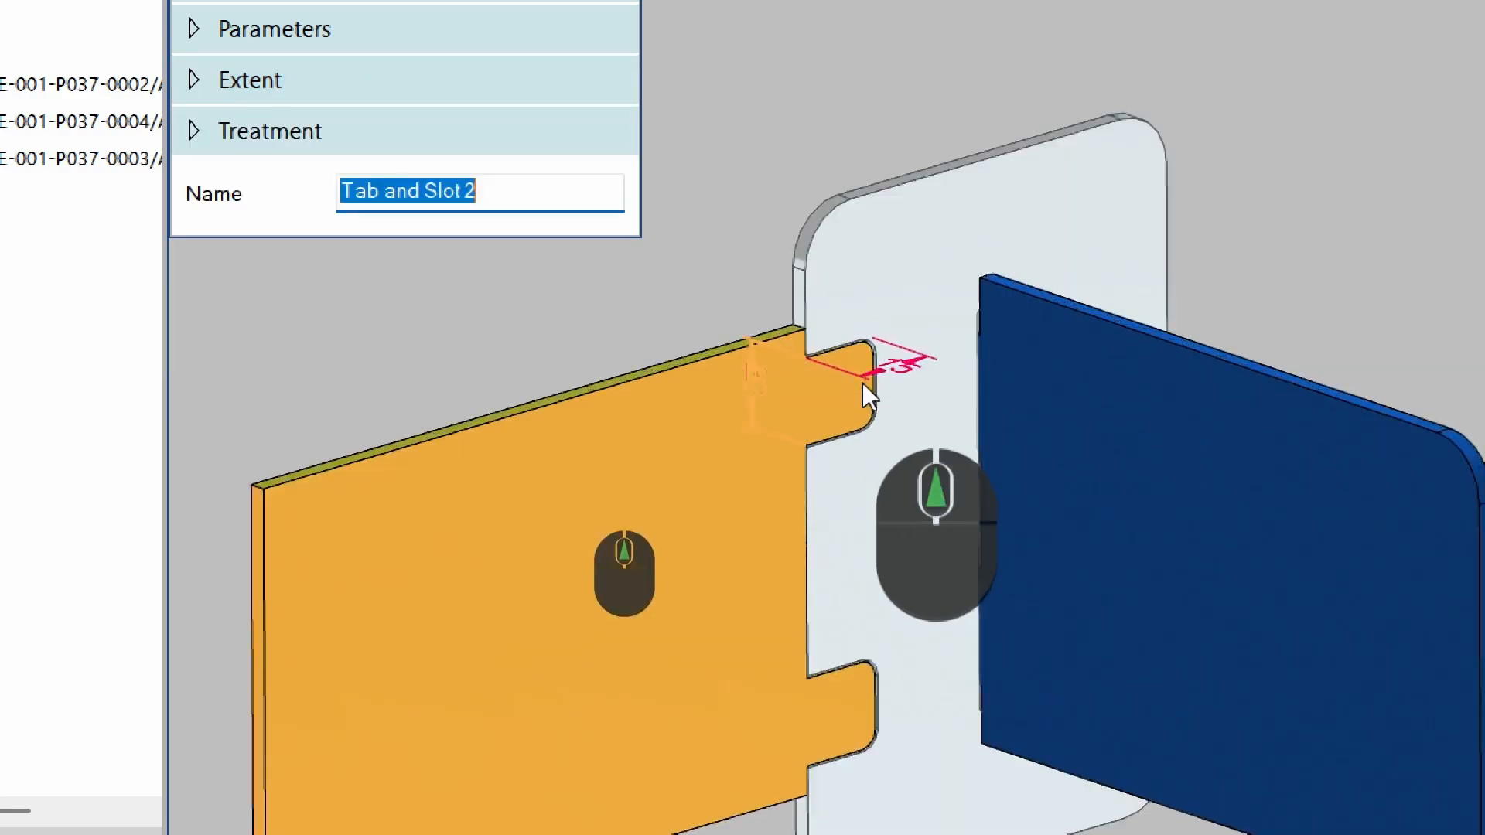
Inspect the generated tabs and finish the Tab and Slot feature.
{"action": "middle_click_drag", "start_coordinate": [795, 312], "coordinate": [754, 261]}
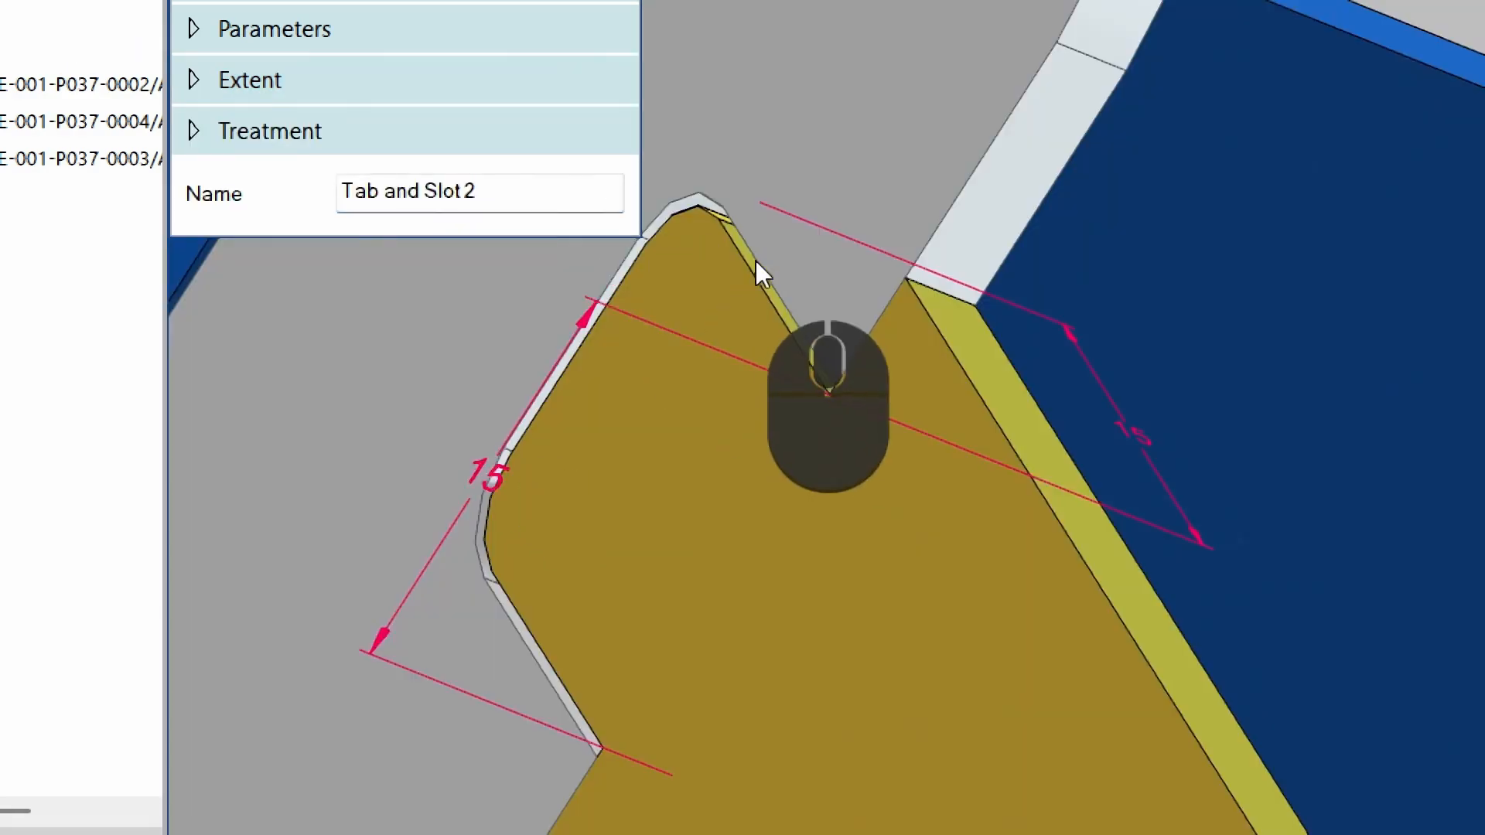
{"action": "scroll", "coordinate": [625, 724], "scroll_direction": "up", "scroll_amount": 5}
{"action": "middle_click_drag", "start_coordinate": [615, 688], "coordinate": [517, 468]}
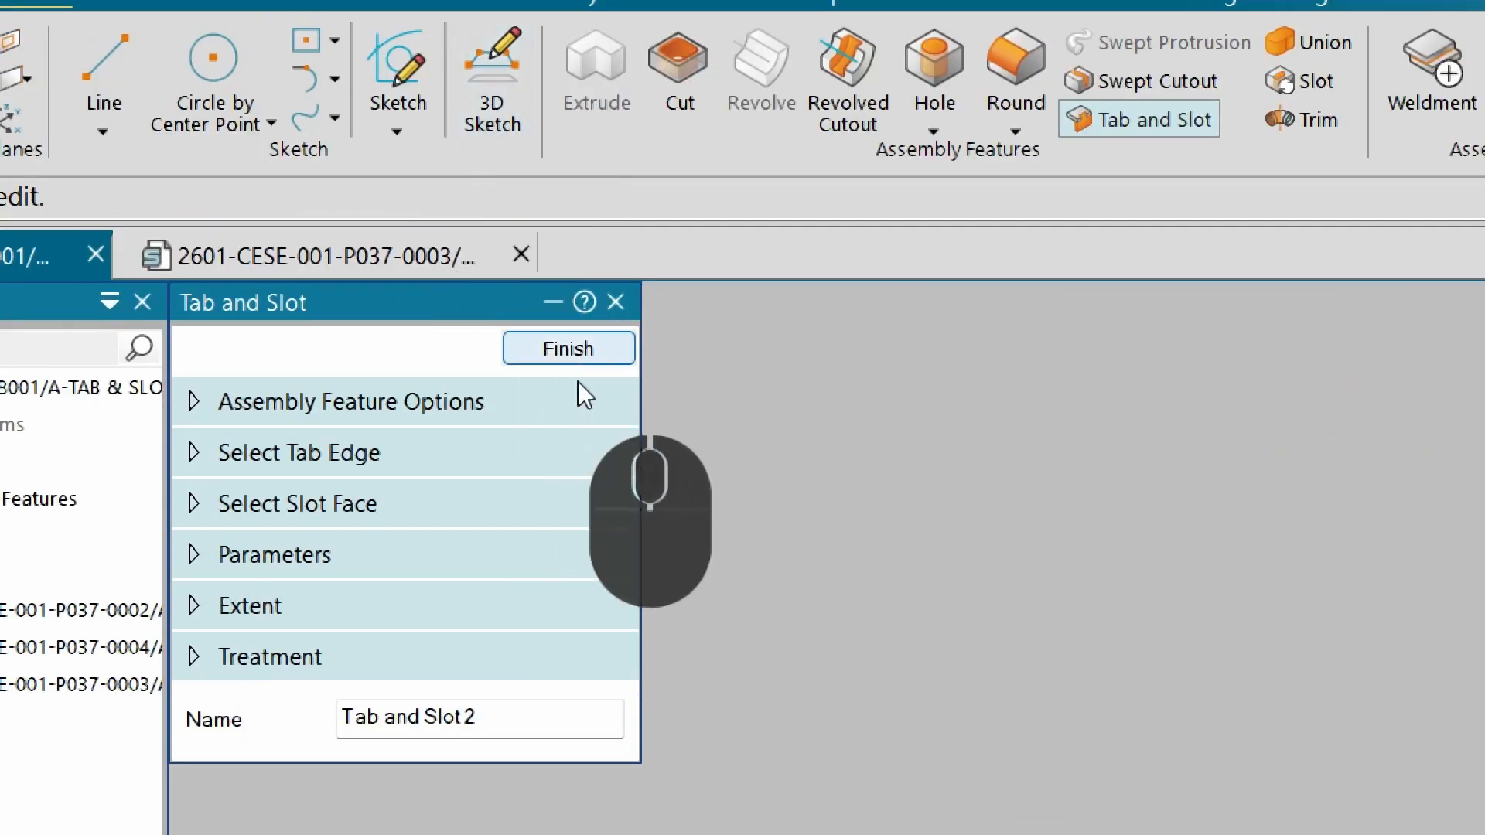
{"action": "left_click", "coordinate": [563, 348]}
{"action": "left_click", "coordinate": [567, 349]}
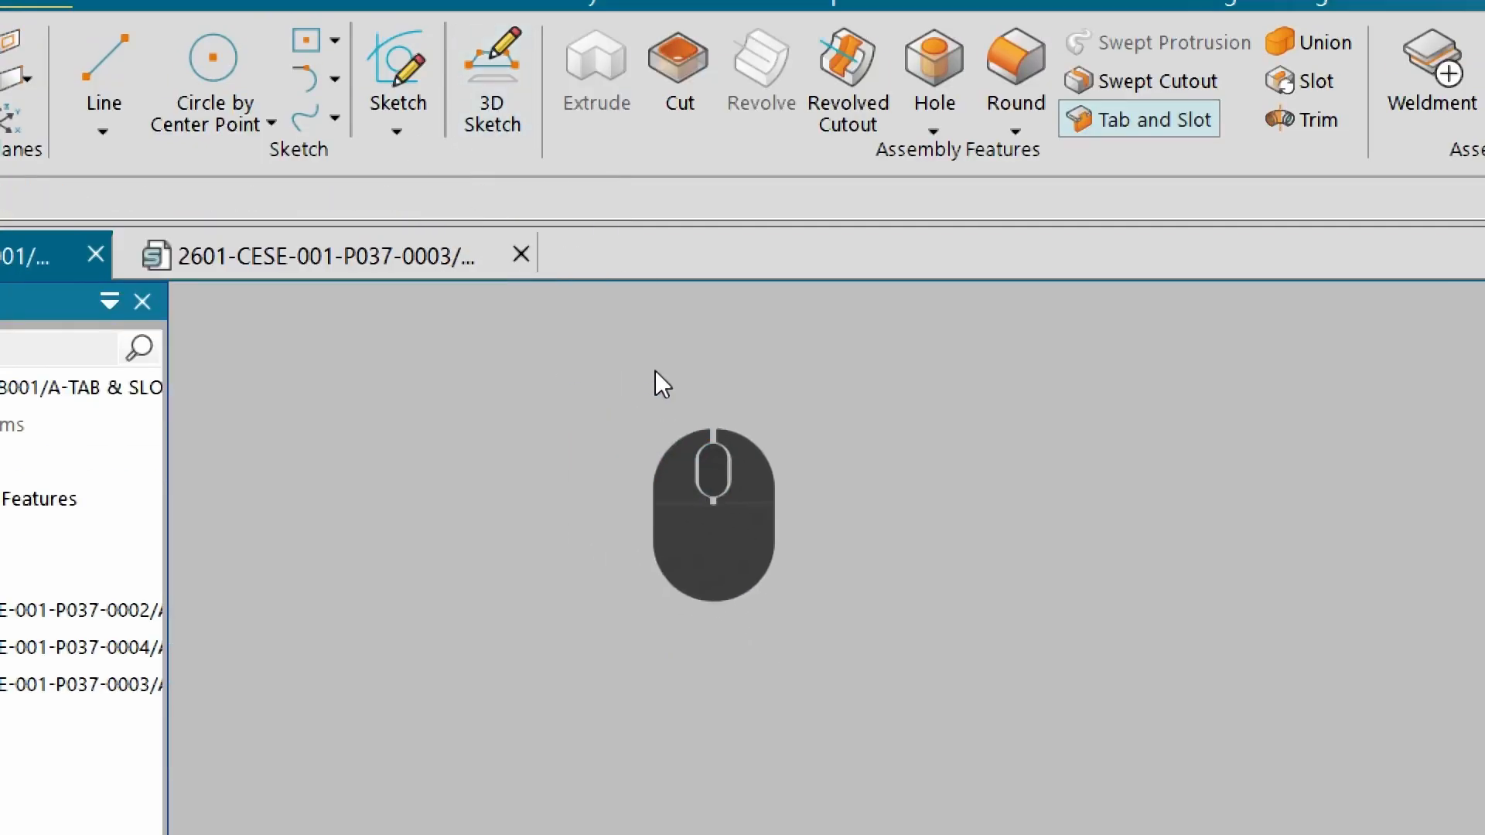
Move the tabbed plate 1.5 mm along the steering wheel axis, adjusting relationship offsets only.
{"action": "left_click", "coordinate": [705, 590]}
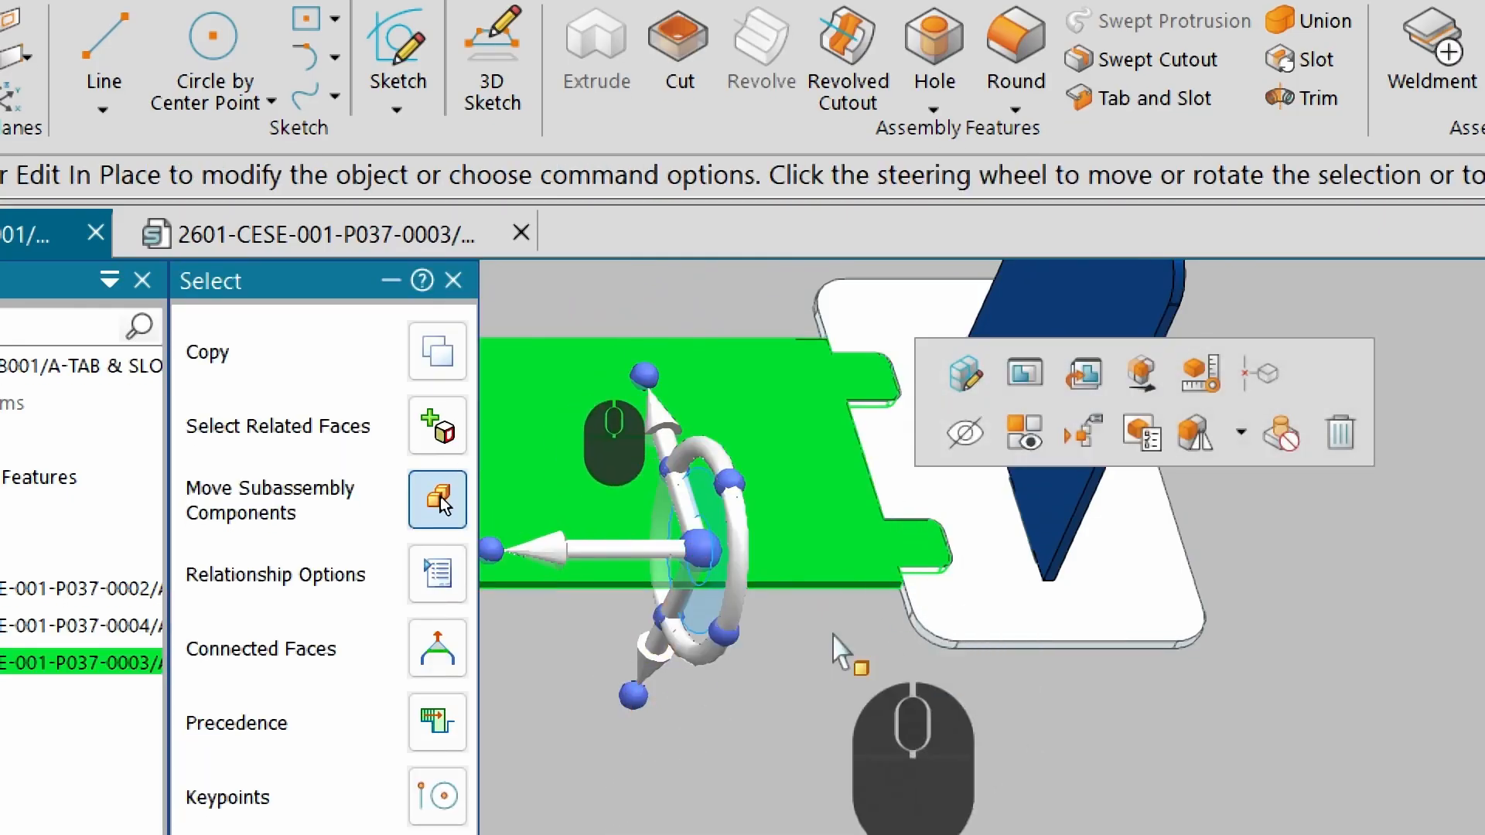
{"action": "left_click", "coordinate": [638, 660]}
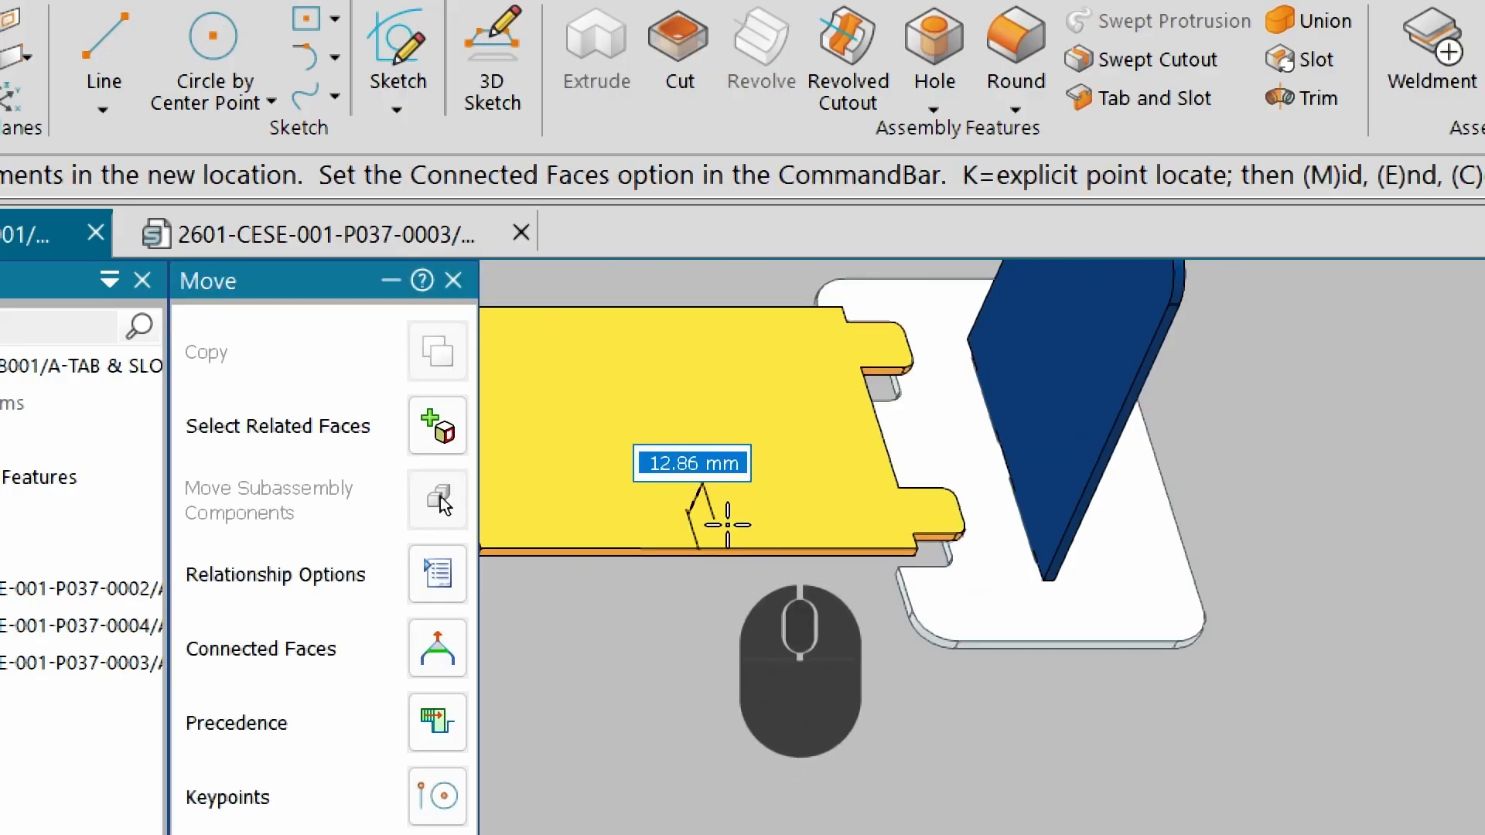
{"action": "type", "text": "1.5"}
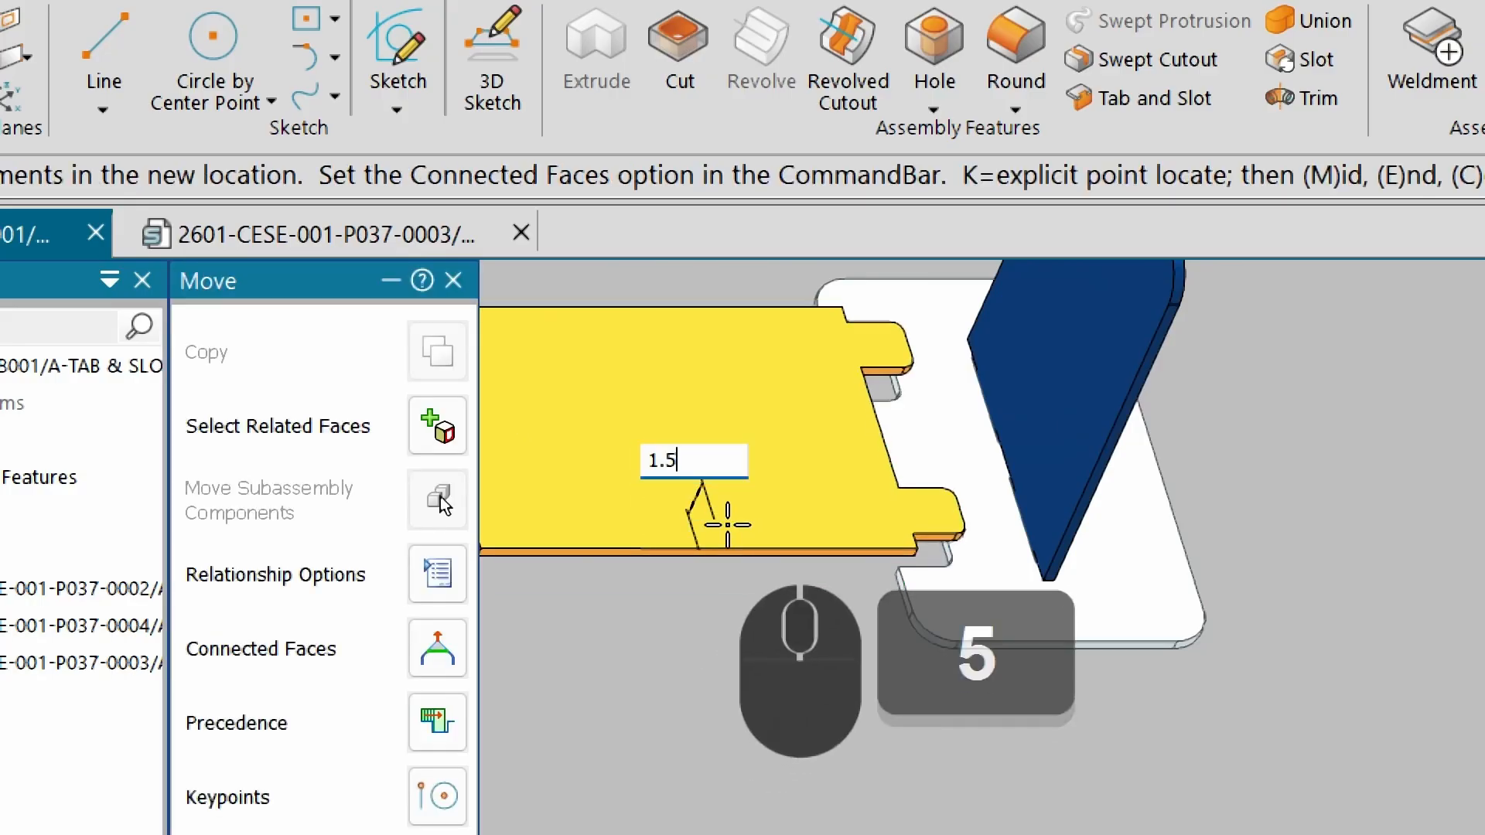
{"action": "key", "text": "Return"}
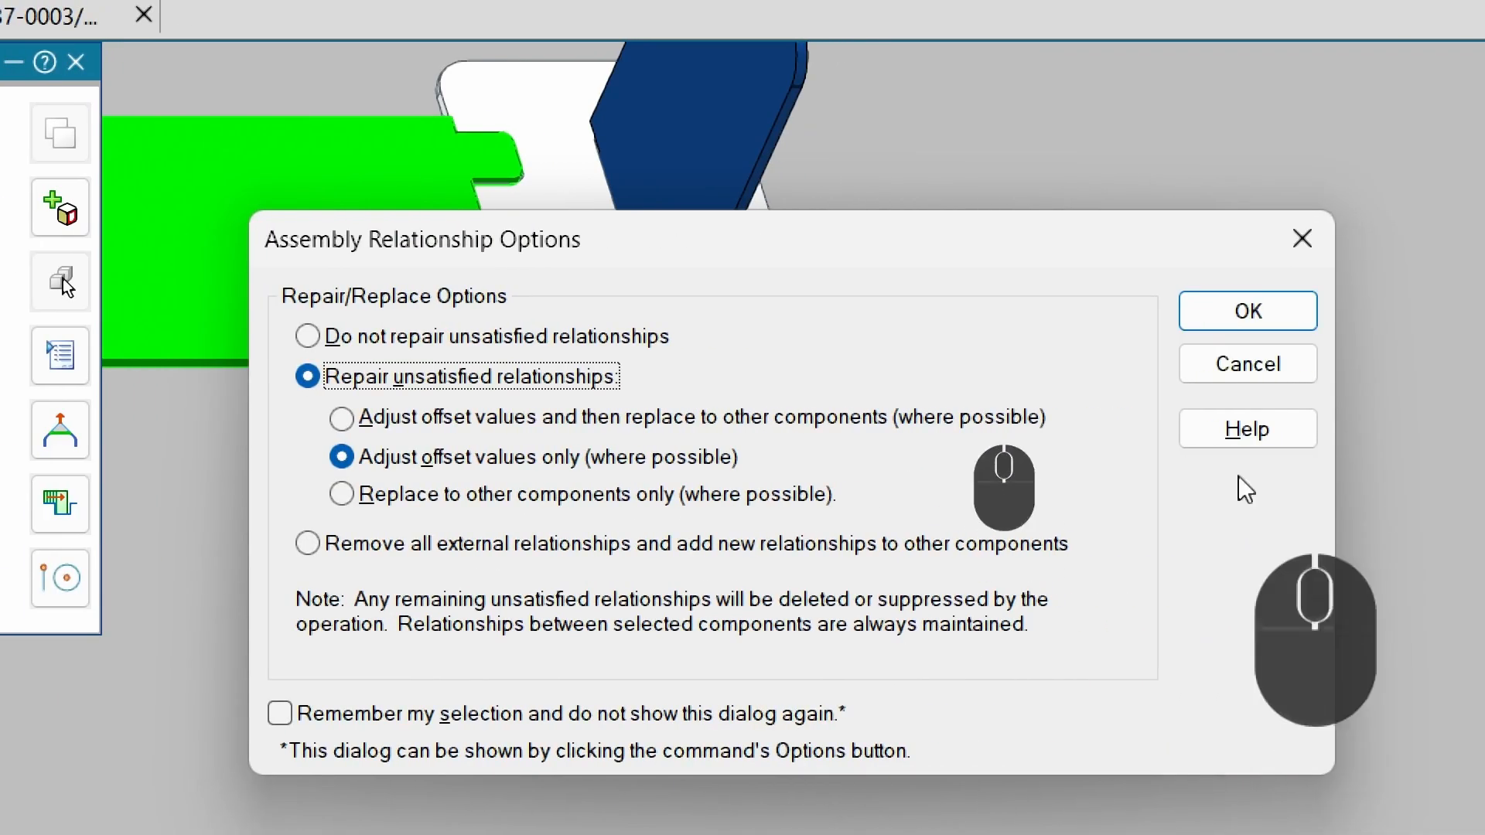
{"action": "left_click", "coordinate": [1252, 315]}
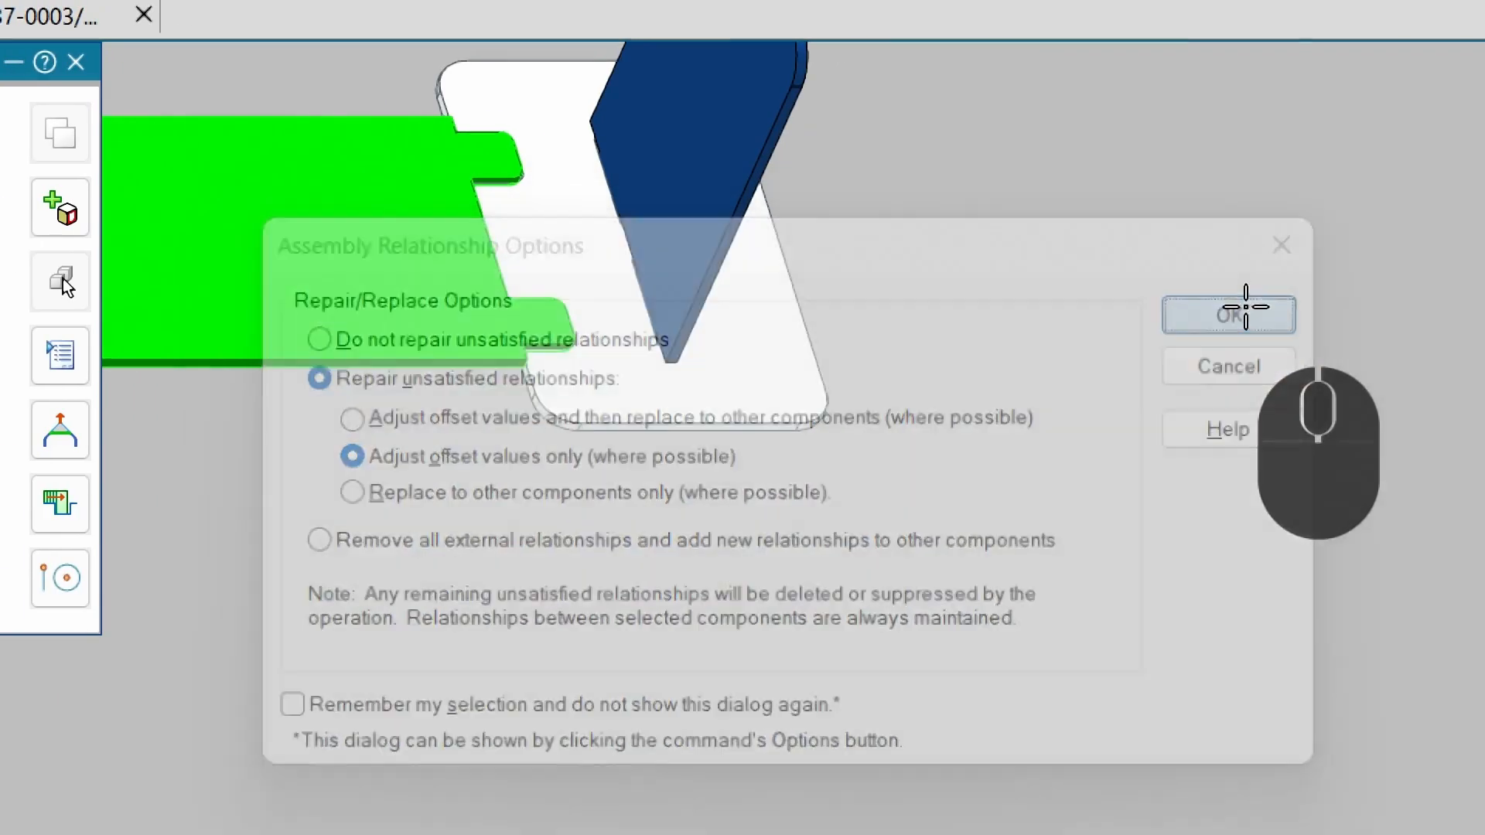
{"action": "scroll", "coordinate": [689, 663], "scroll_direction": "up", "scroll_amount": 5}
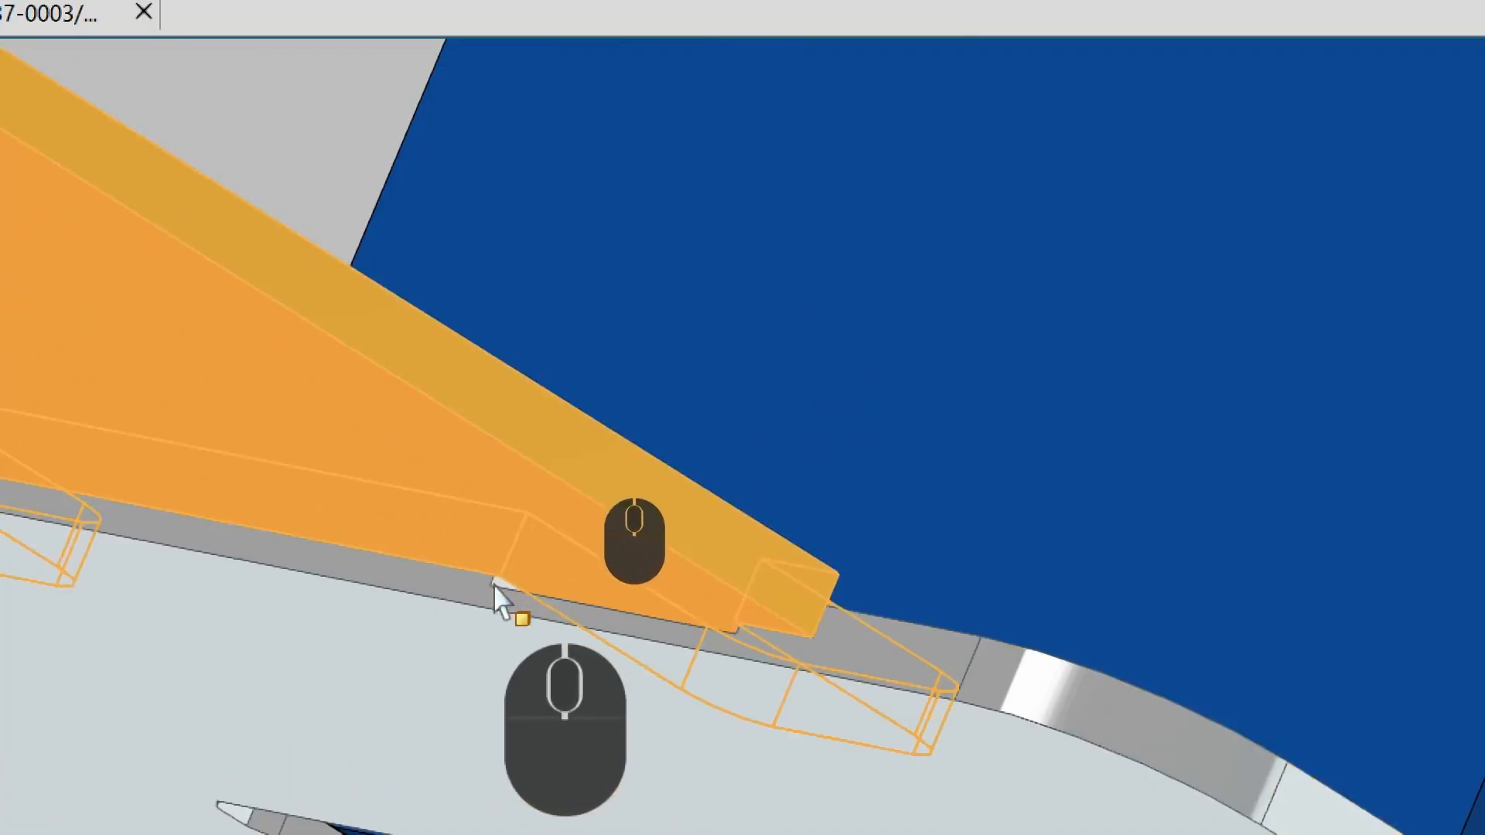
{"action": "scroll", "coordinate": [723, 642], "scroll_direction": "down", "scroll_amount": 3}
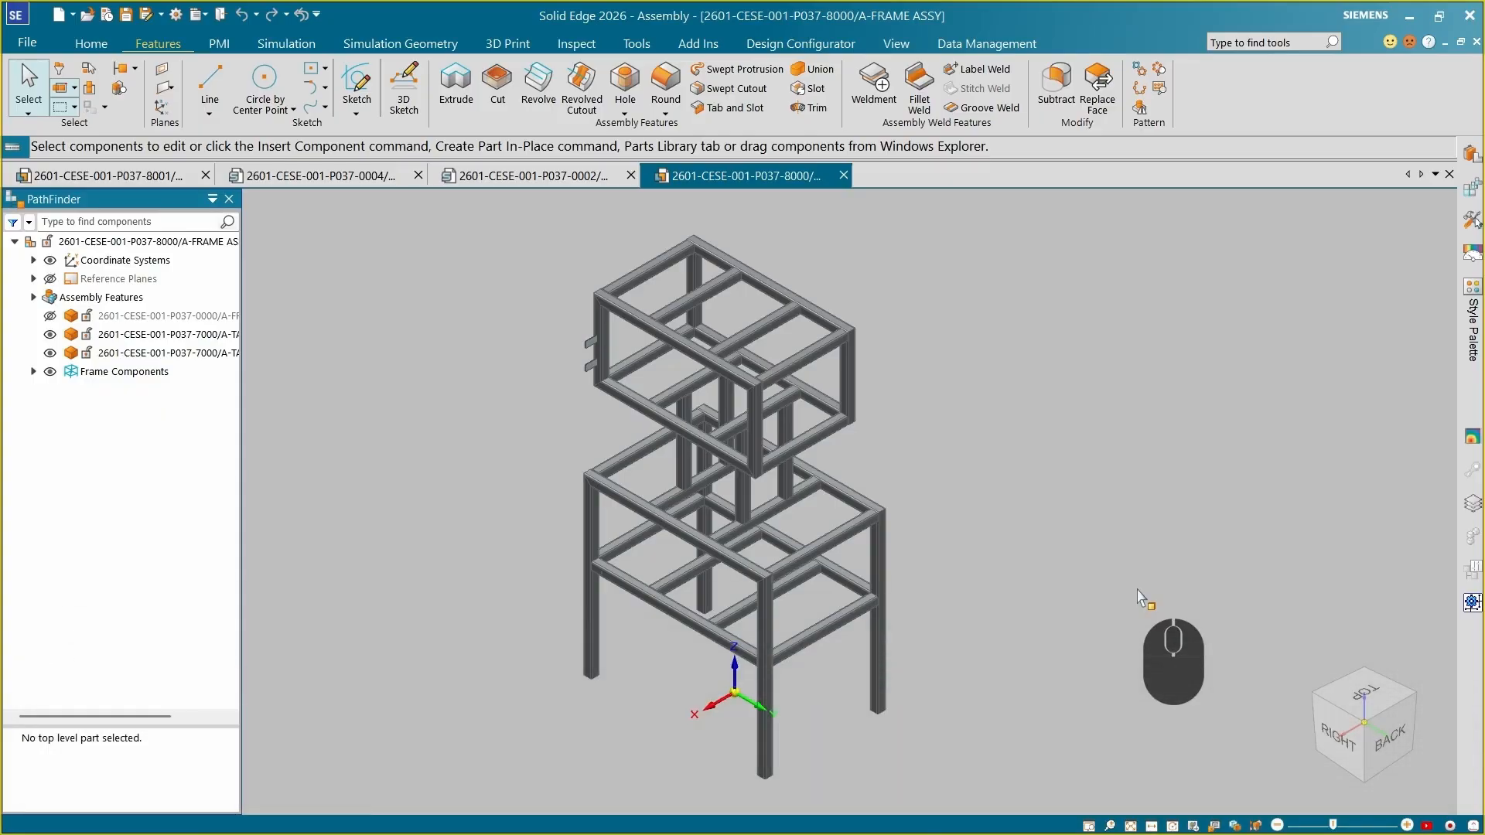
Examine the tab brackets attached to the frame assembly's tubes.
{"action": "scroll", "coordinate": [628, 401], "scroll_direction": "up", "scroll_amount": 3}
{"action": "scroll", "coordinate": [627, 401], "scroll_direction": "up", "scroll_amount": 5}
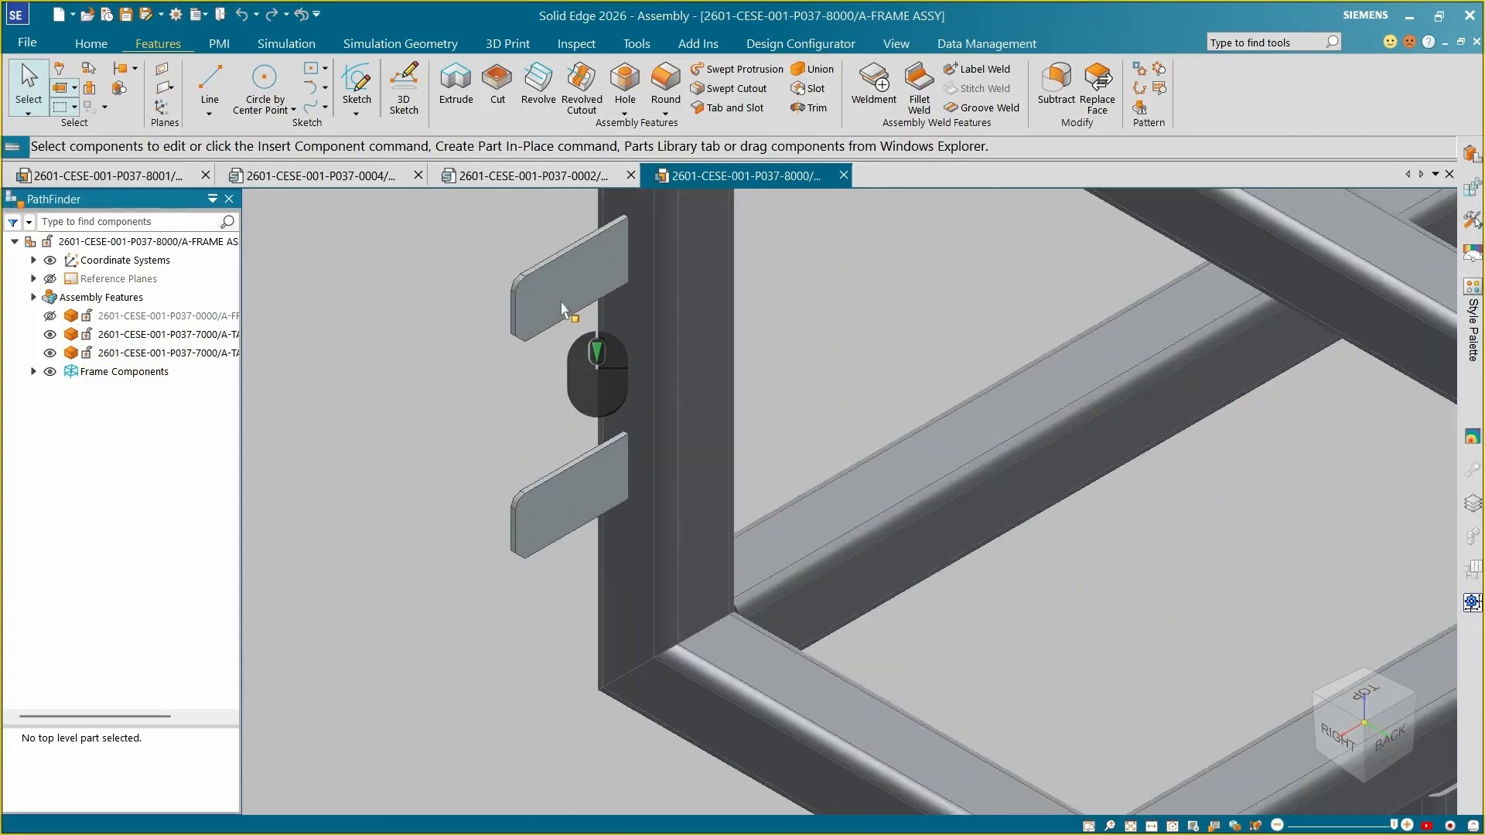
{"action": "middle_click_drag", "start_coordinate": [555, 324], "coordinate": [696, 401]}
{"action": "scroll", "coordinate": [651, 421], "scroll_direction": "up", "scroll_amount": 5}
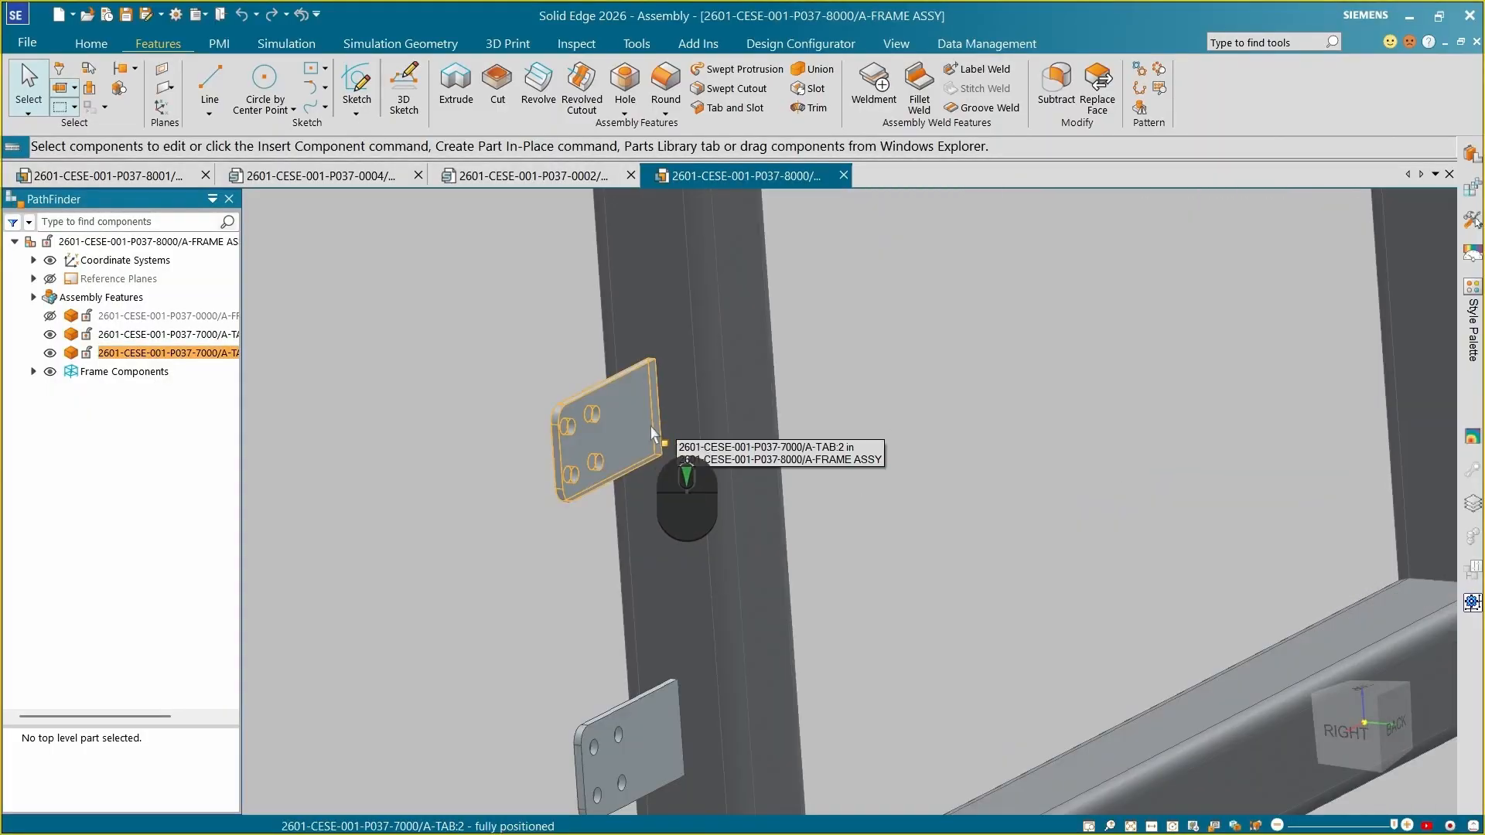
{"action": "scroll", "coordinate": [646, 424], "scroll_direction": "down", "scroll_amount": 6}
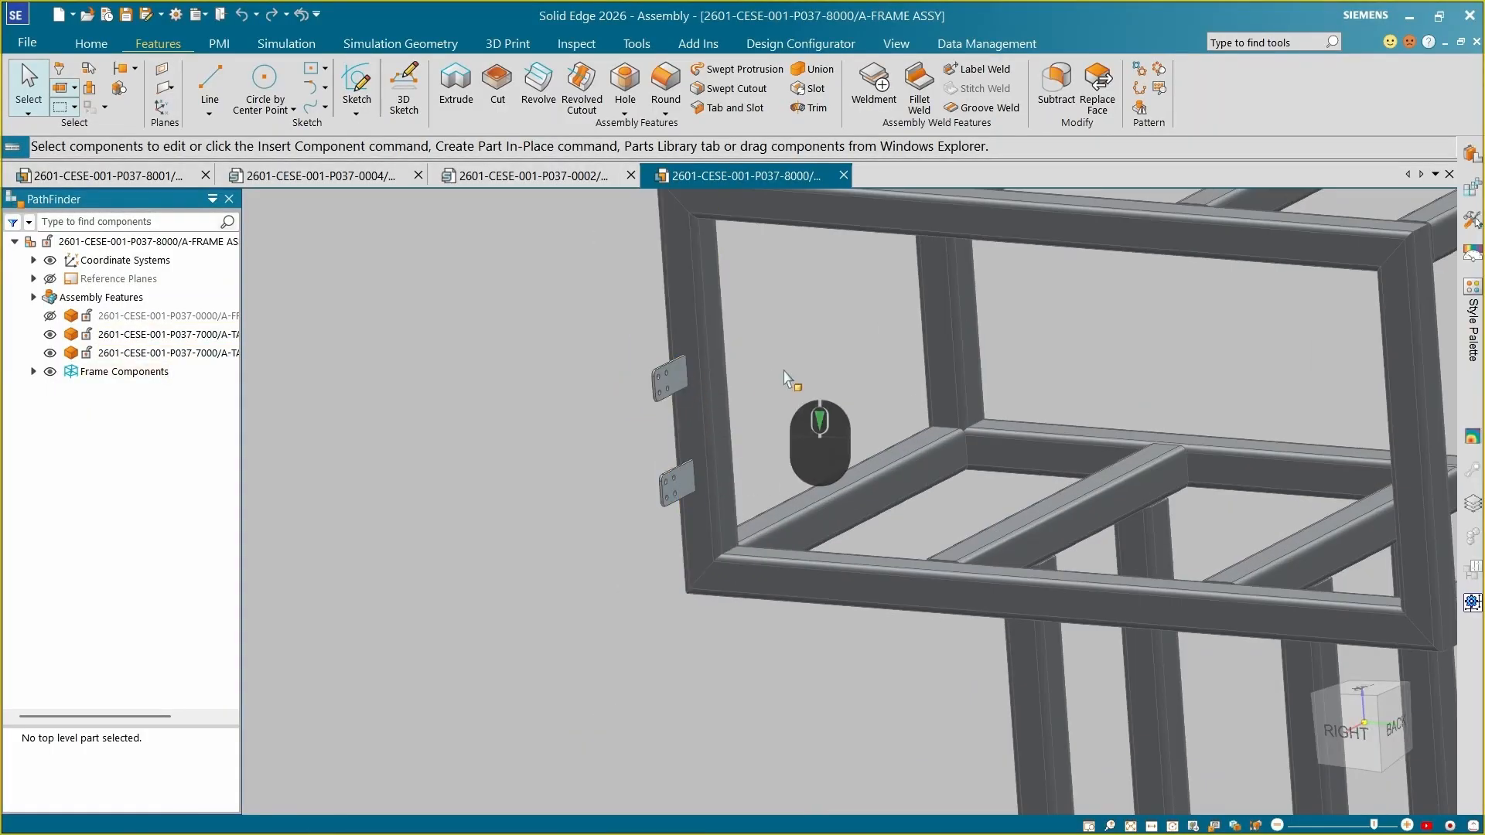
{"action": "scroll", "coordinate": [706, 421], "scroll_direction": "up", "scroll_amount": 4}
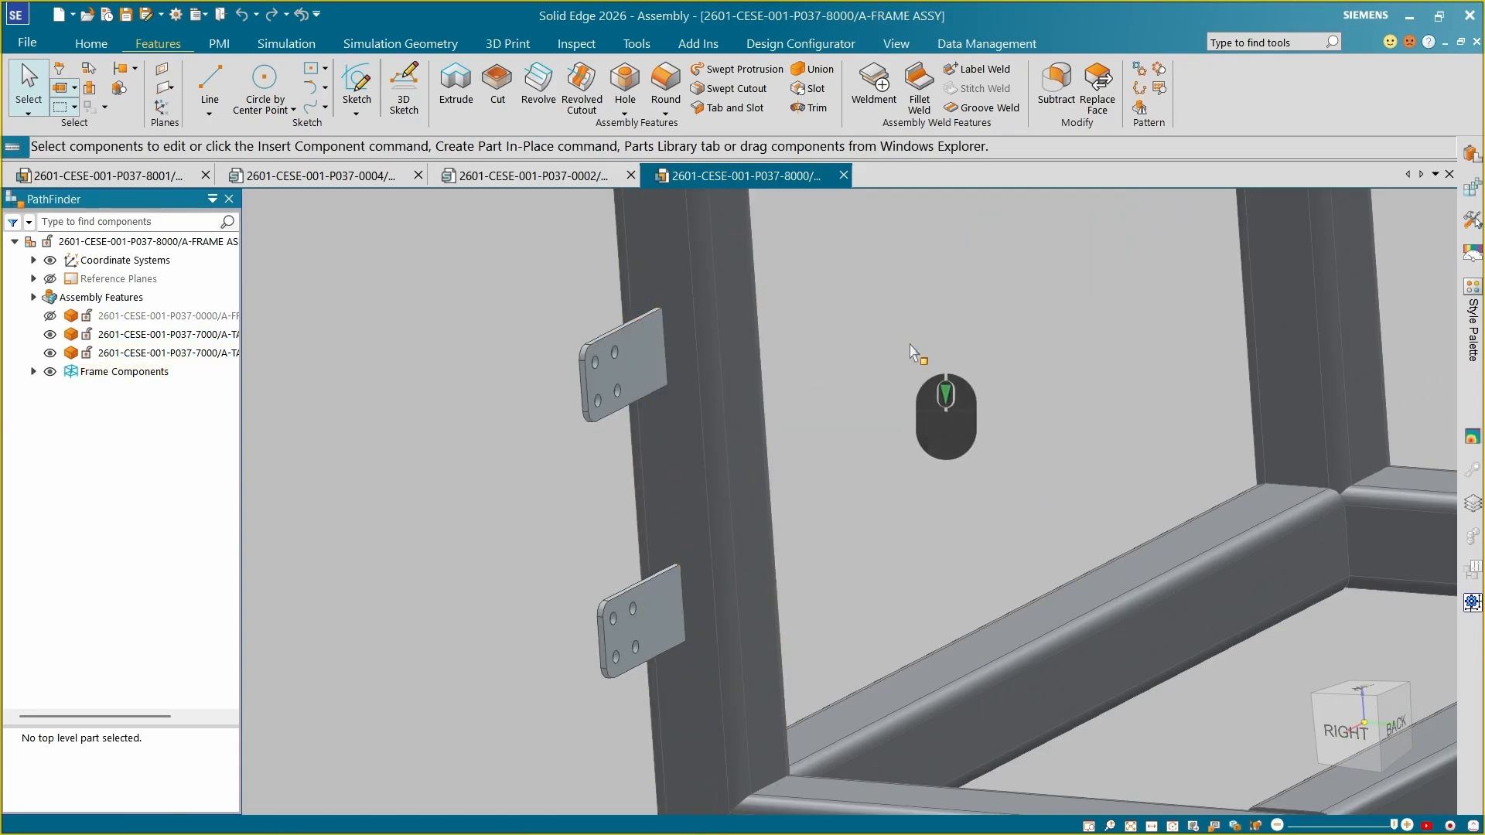
{"action": "scroll", "coordinate": [912, 351], "scroll_direction": "down", "scroll_amount": 2}
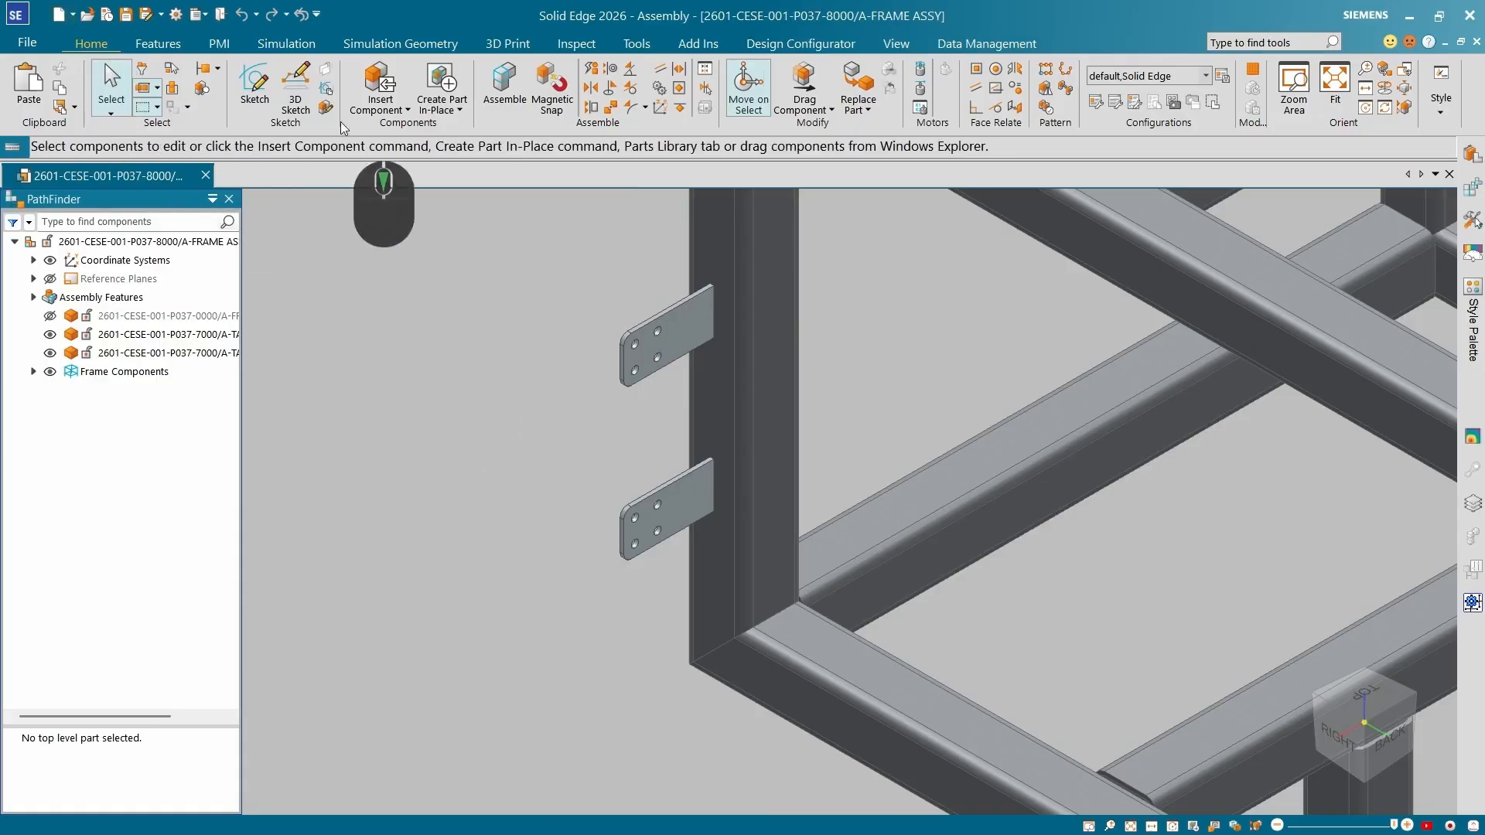
Start a Tab in a new sheet metal part and draw a rectangle on the front plane around the origin.
{"action": "left_click", "coordinate": [205, 331]}
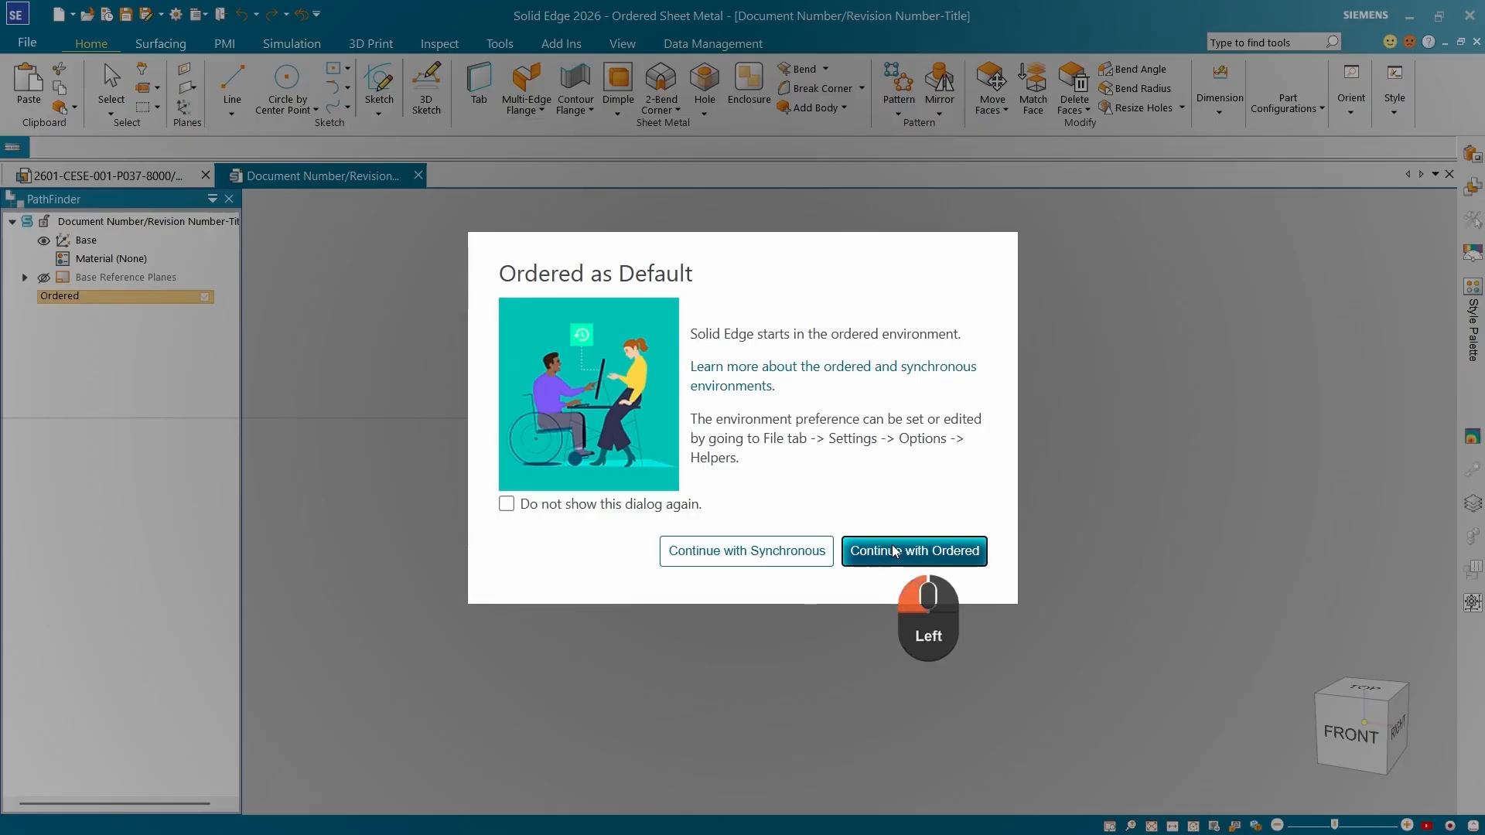
{"action": "left_click", "coordinate": [892, 546]}
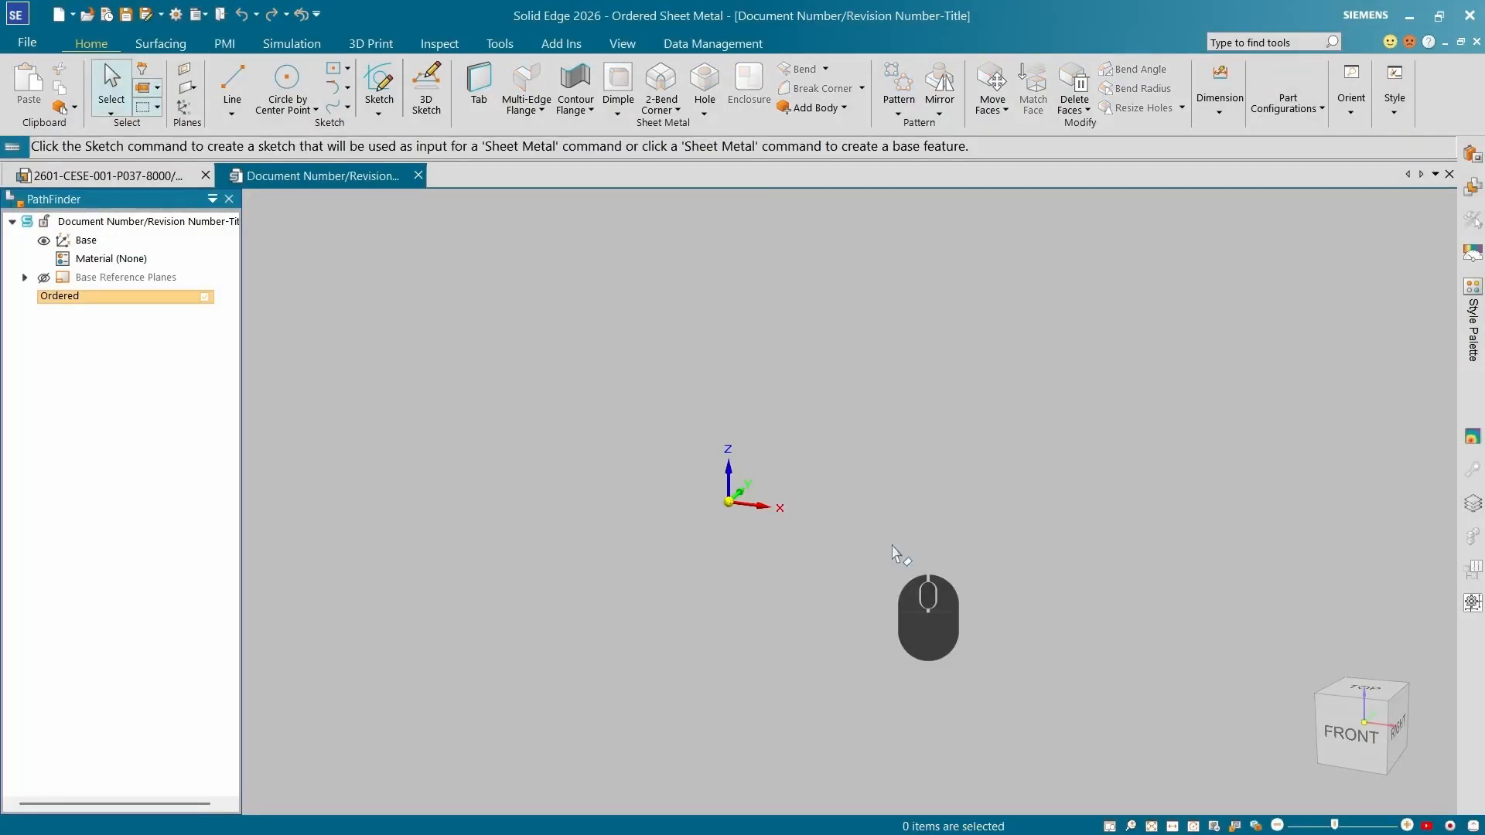
{"action": "left_click", "coordinate": [478, 85]}
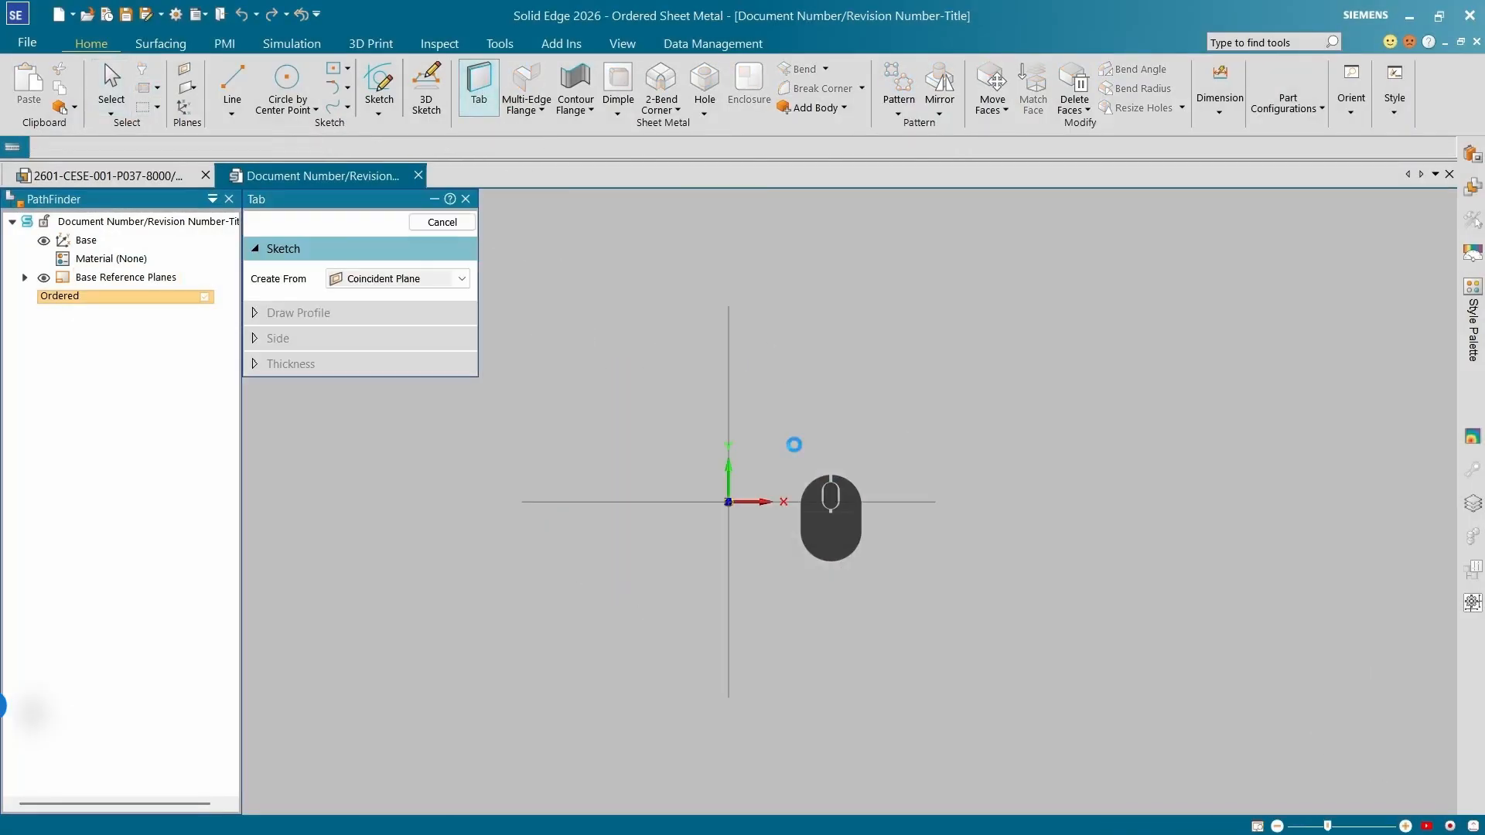
{"action": "left_click", "coordinate": [364, 69]}
{"action": "left_click", "coordinate": [728, 501]}
{"action": "left_click", "coordinate": [844, 348]}
Dimension the rectangle's width to 80 mm and its height.
{"action": "left_click", "coordinate": [764, 87]}
{"action": "left_click", "coordinate": [787, 348]}
{"action": "left_click", "coordinate": [786, 296]}
{"action": "type", "text": "1000"}
{"action": "key", "text": "Return"}
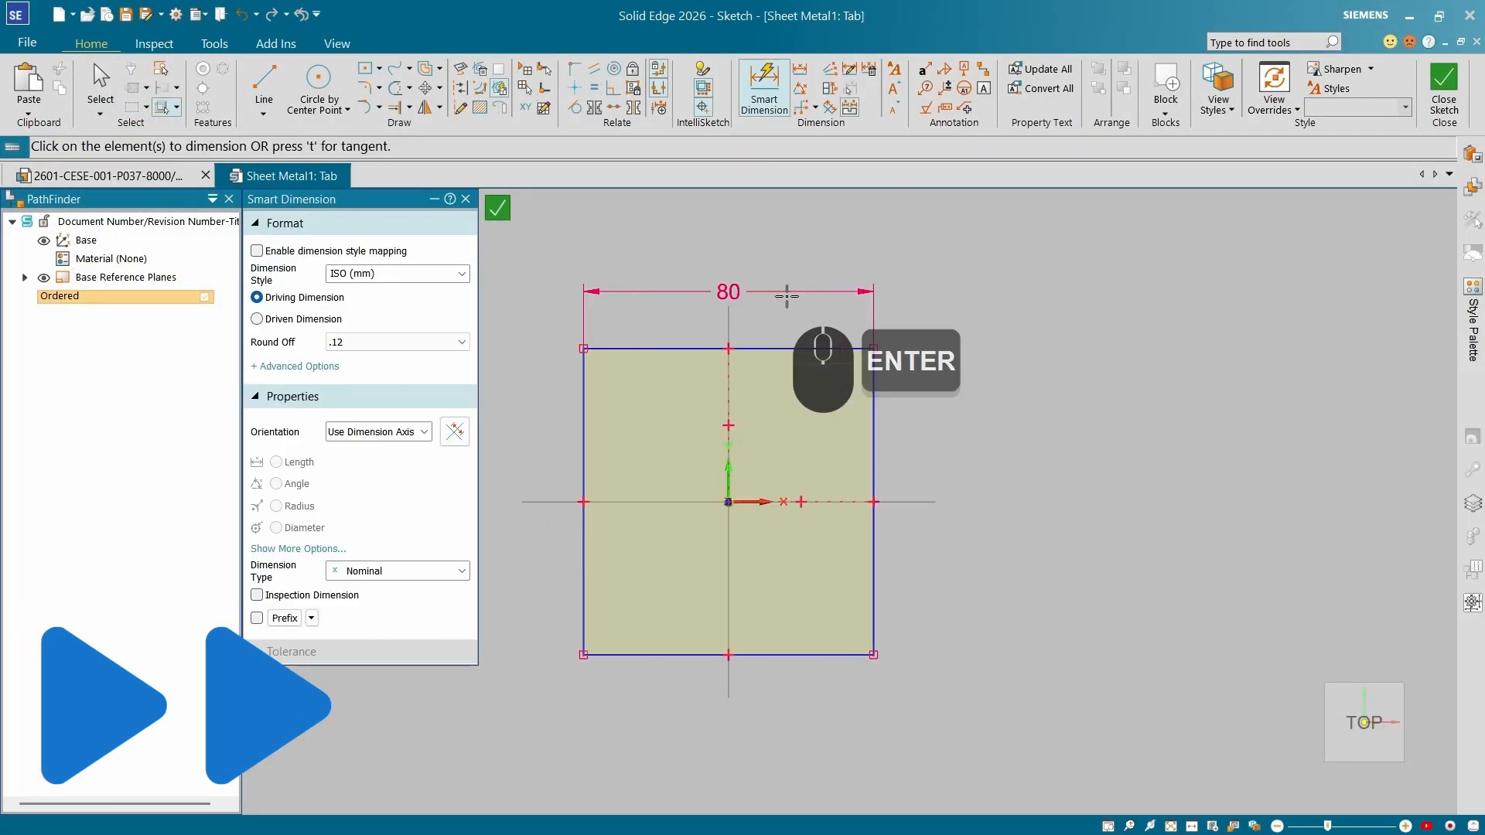
{"action": "left_click", "coordinate": [872, 421]}
{"action": "left_click", "coordinate": [984, 437]}
{"action": "type", "text": "10"}
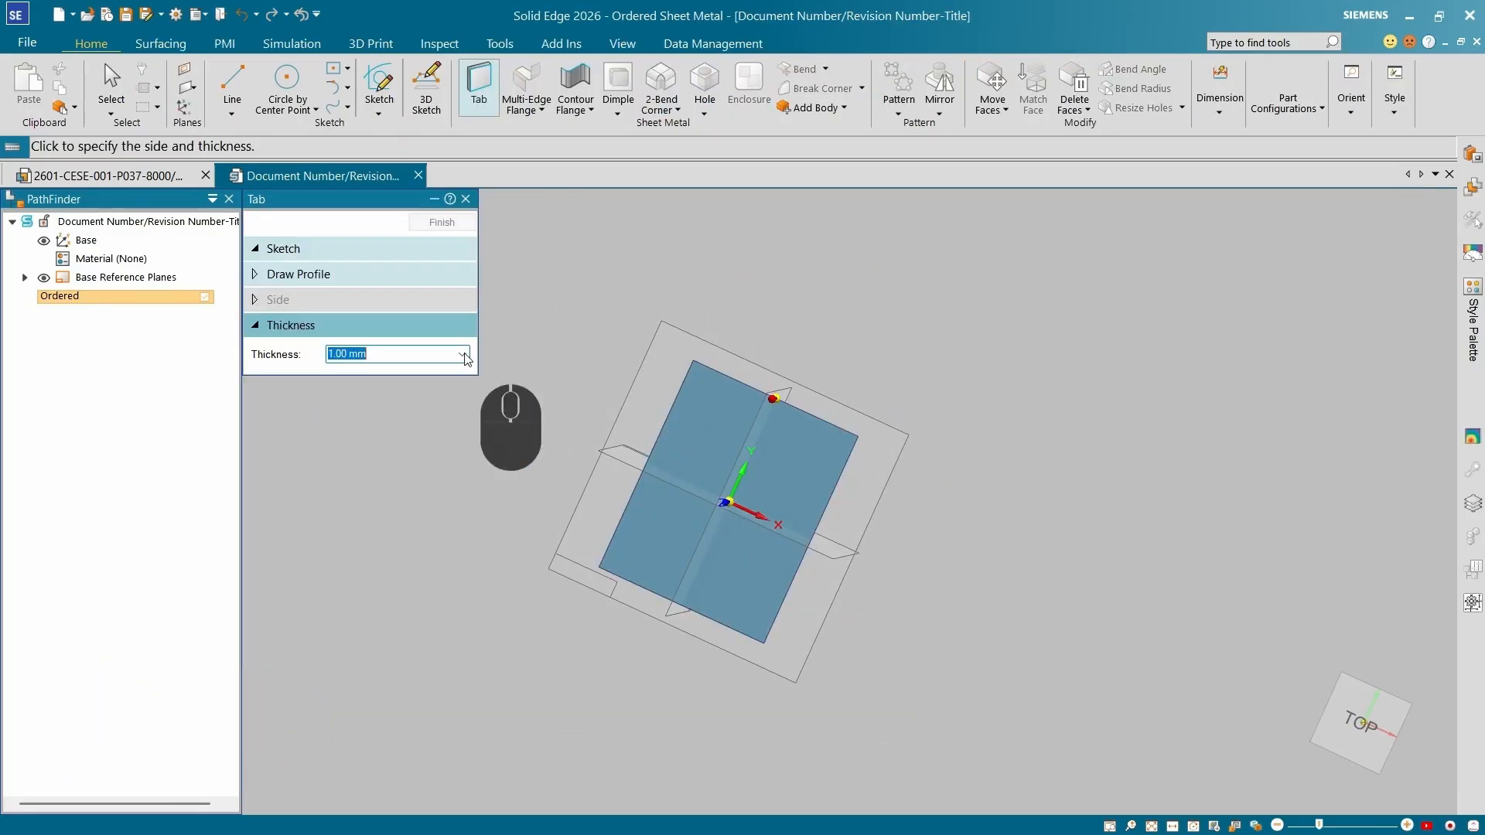
Set the tab thickness to 5 mm, pick the side, and finish the tab.
{"action": "type", "text": "5"}
{"action": "left_click", "coordinate": [570, 431]}
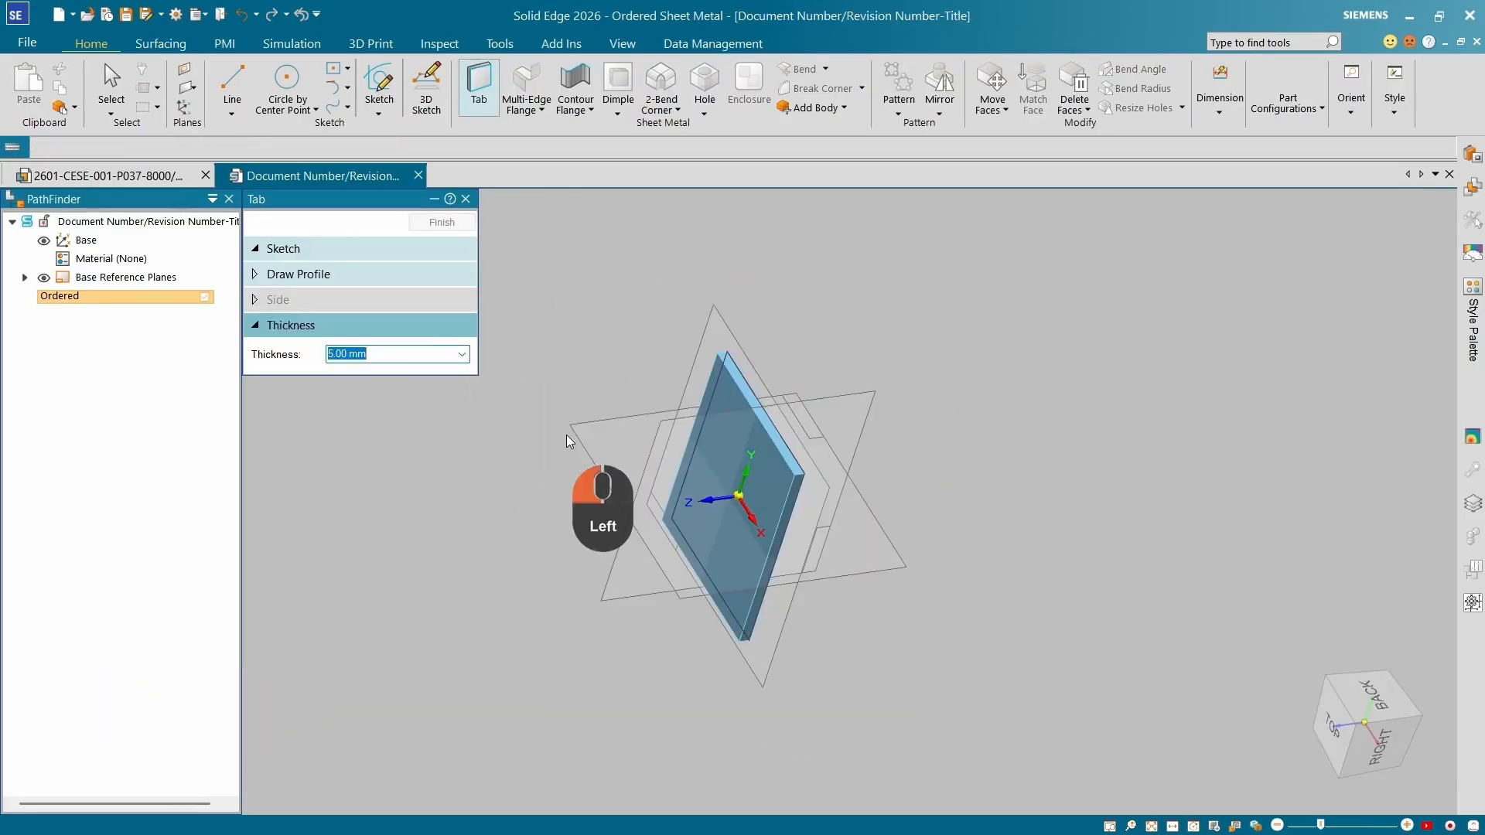
{"action": "left_click", "coordinate": [439, 223]}
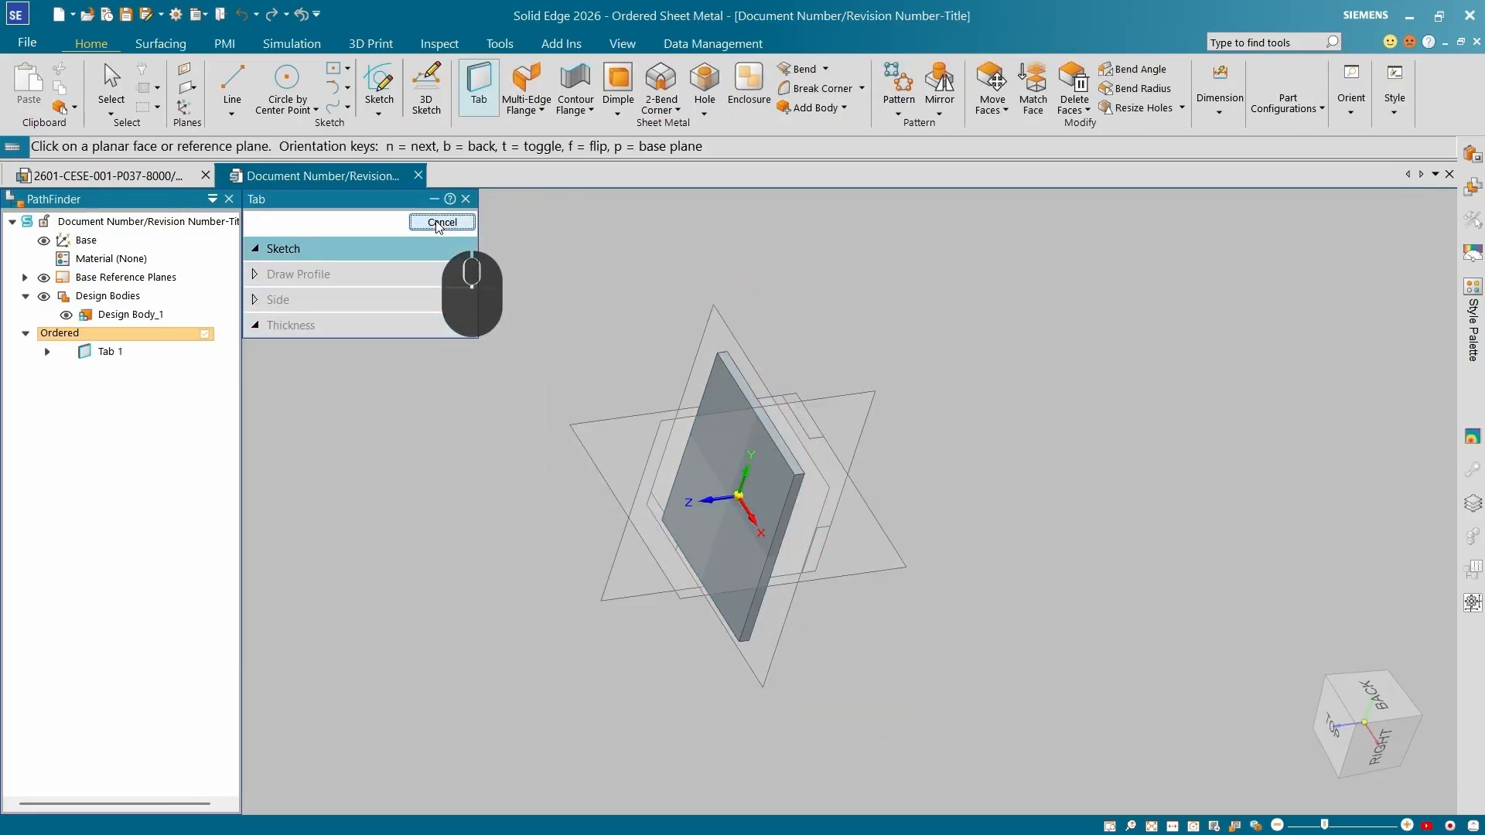
{"action": "left_click", "coordinate": [439, 224]}
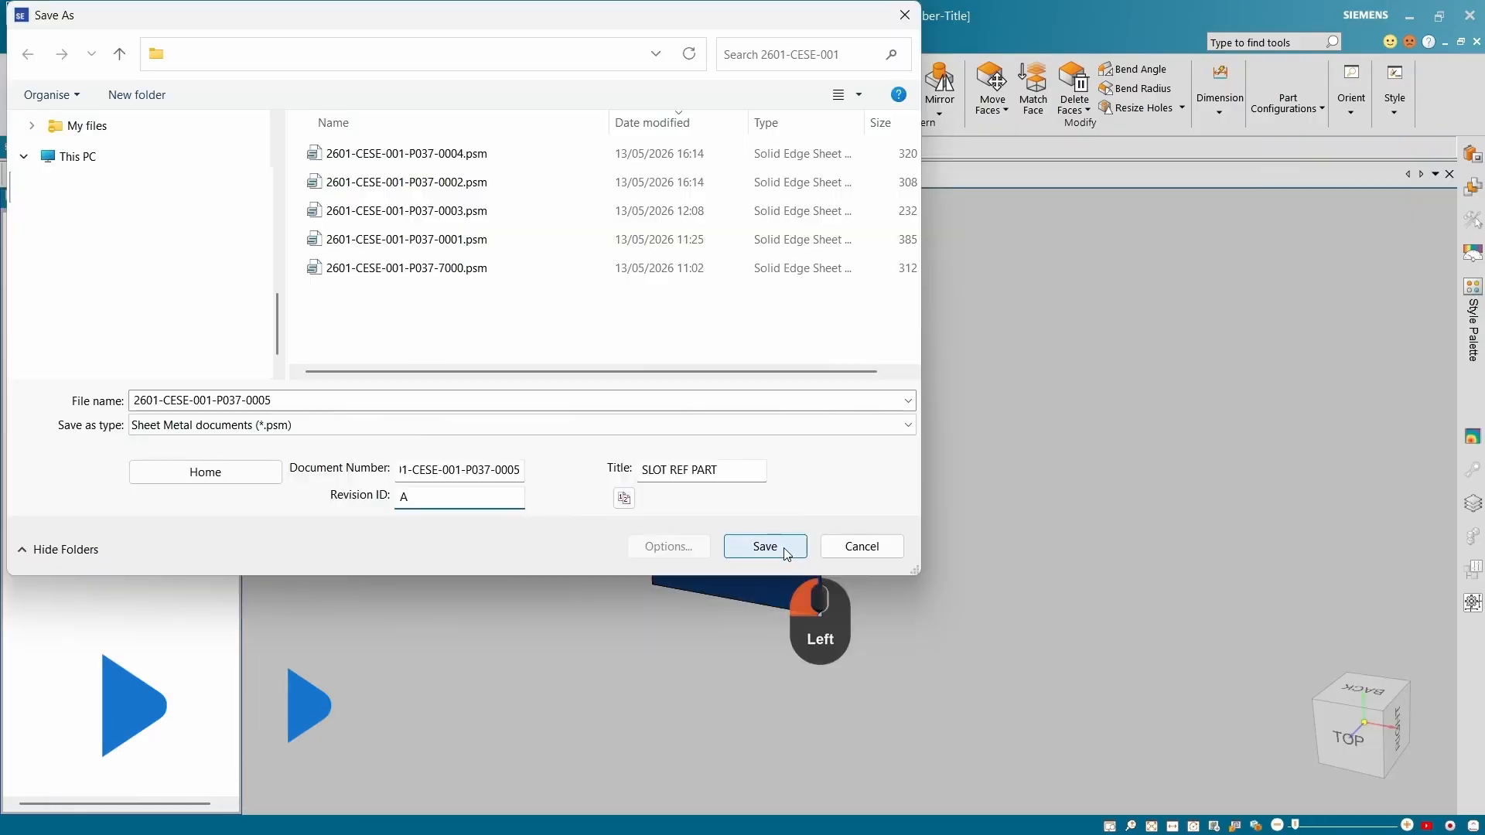
Return to the frame assembly and place the new slot reference part from the parts library.
{"action": "left_click", "coordinate": [787, 550]}
{"action": "left_click", "coordinate": [155, 175]}
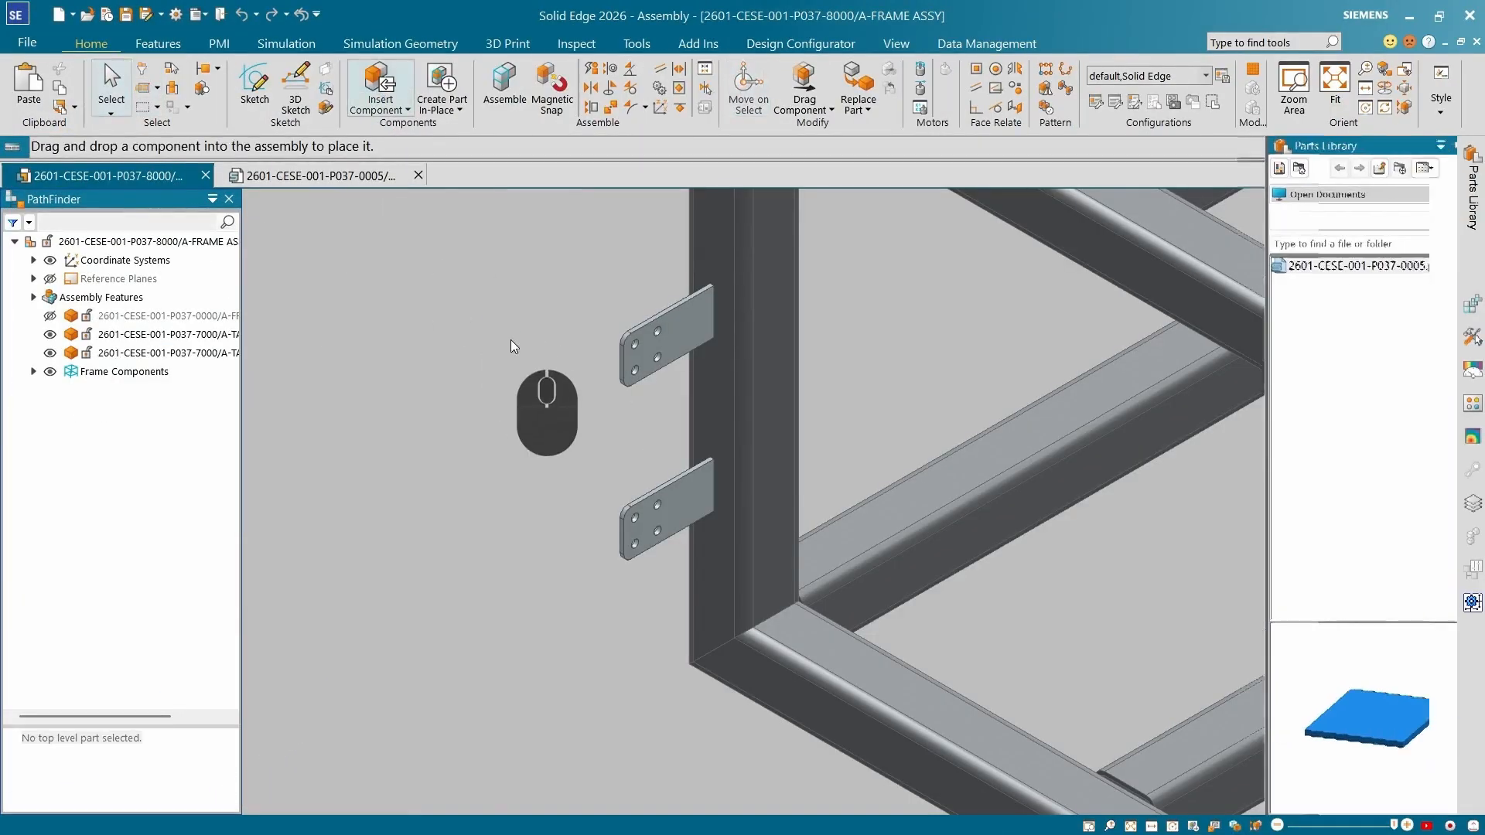
{"action": "left_click_drag", "start_coordinate": [1355, 267], "coordinate": [589, 415]}
{"action": "left_click", "coordinate": [590, 411]}
{"action": "left_click", "coordinate": [706, 424]}
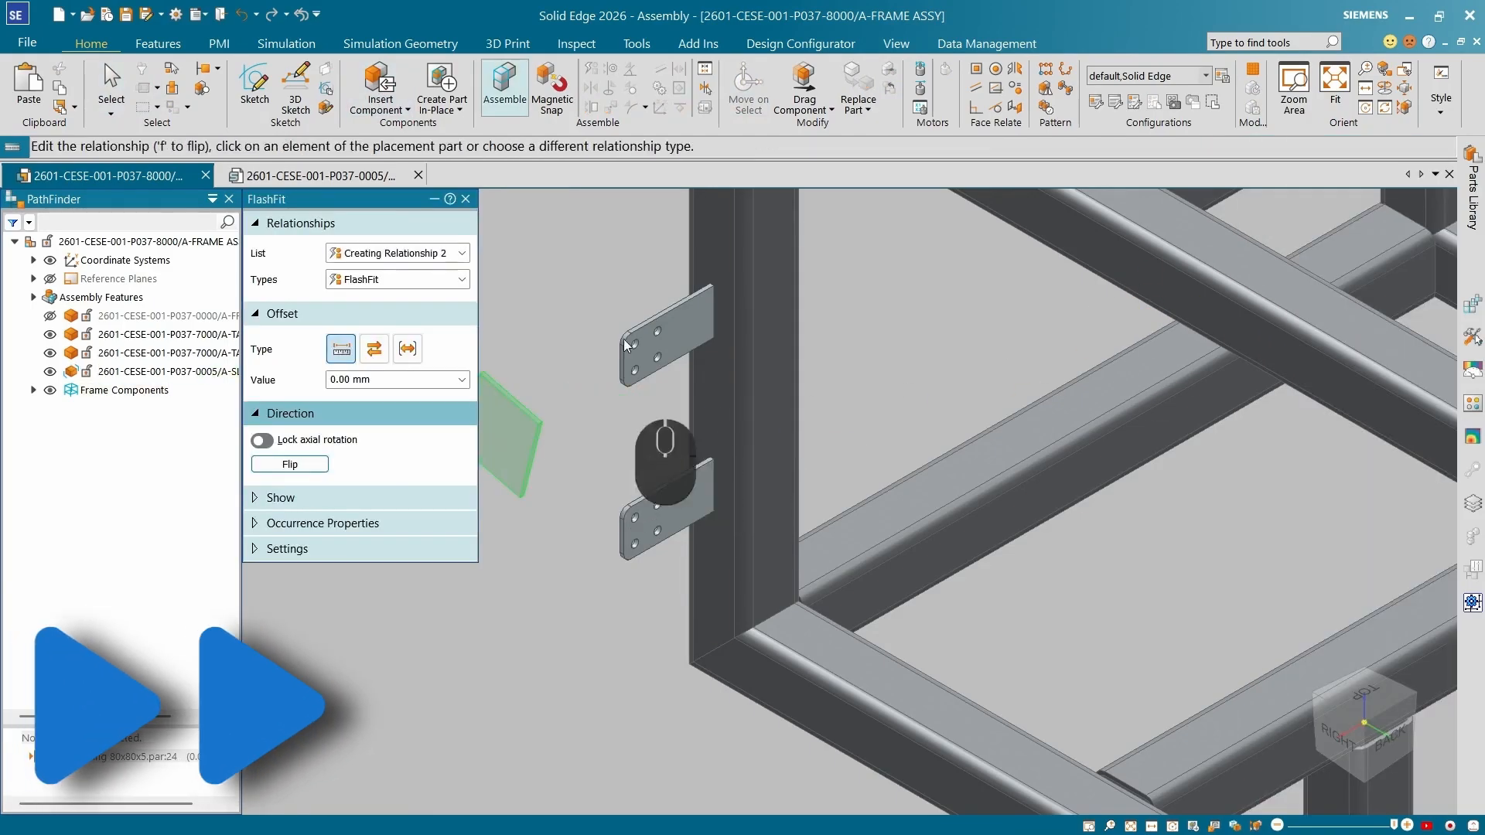
Add a Center-Plane relationship between the slot reference part and the frame tube.
{"action": "left_click", "coordinate": [462, 279]}
{"action": "left_click", "coordinate": [410, 480]}
{"action": "scroll", "coordinate": [546, 427], "scroll_direction": "up", "scroll_amount": 3}
{"action": "left_click", "coordinate": [533, 440]}
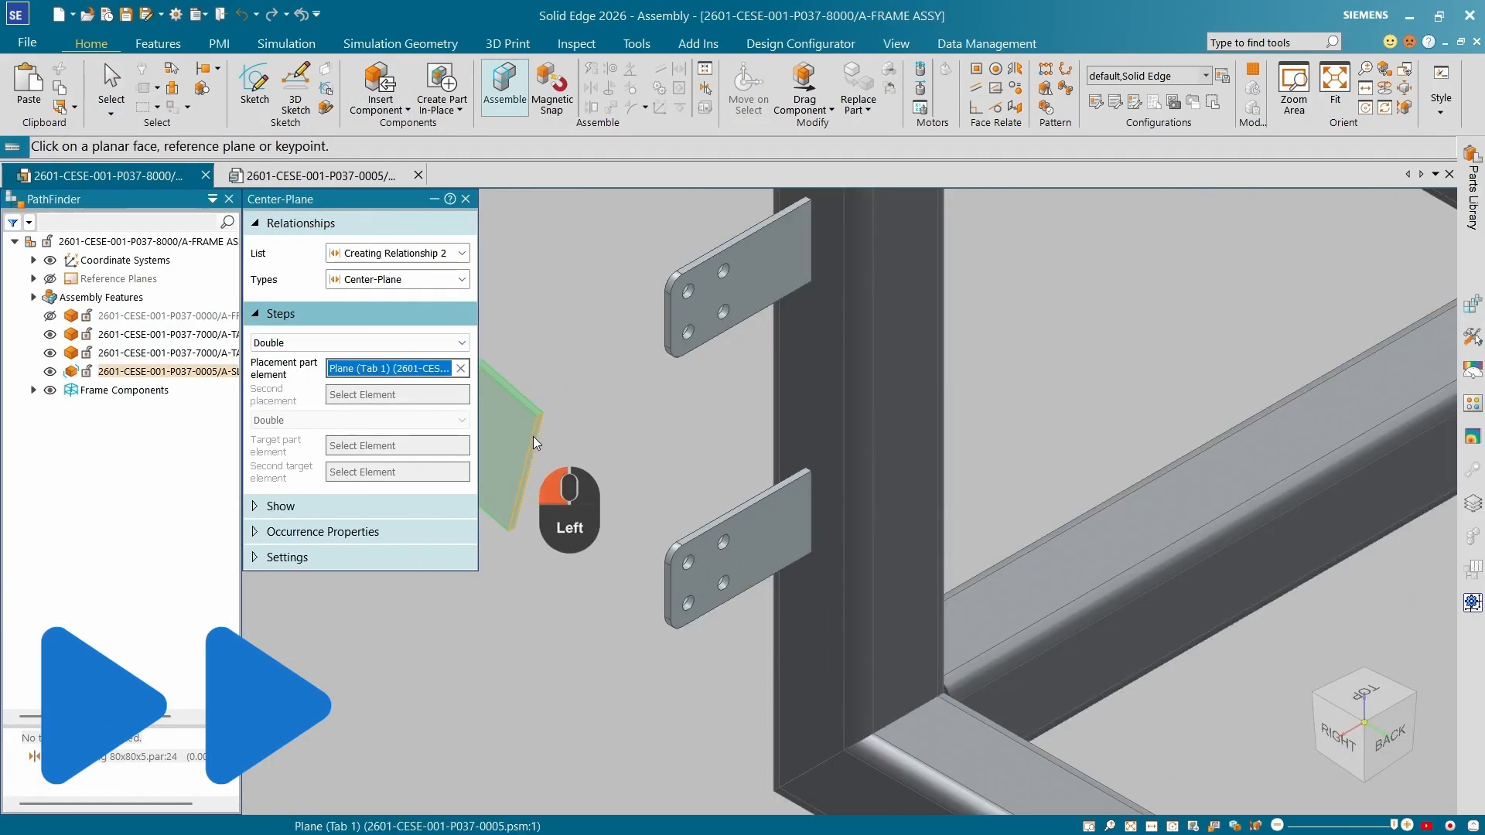
{"action": "scroll", "coordinate": [533, 441], "scroll_direction": "up", "scroll_amount": 3}
{"action": "left_click", "coordinate": [622, 452]}
{"action": "left_click", "coordinate": [1229, 495]}
{"action": "scroll", "coordinate": [963, 508], "scroll_direction": "down", "scroll_amount": 5}
{"action": "left_click", "coordinate": [976, 550]}
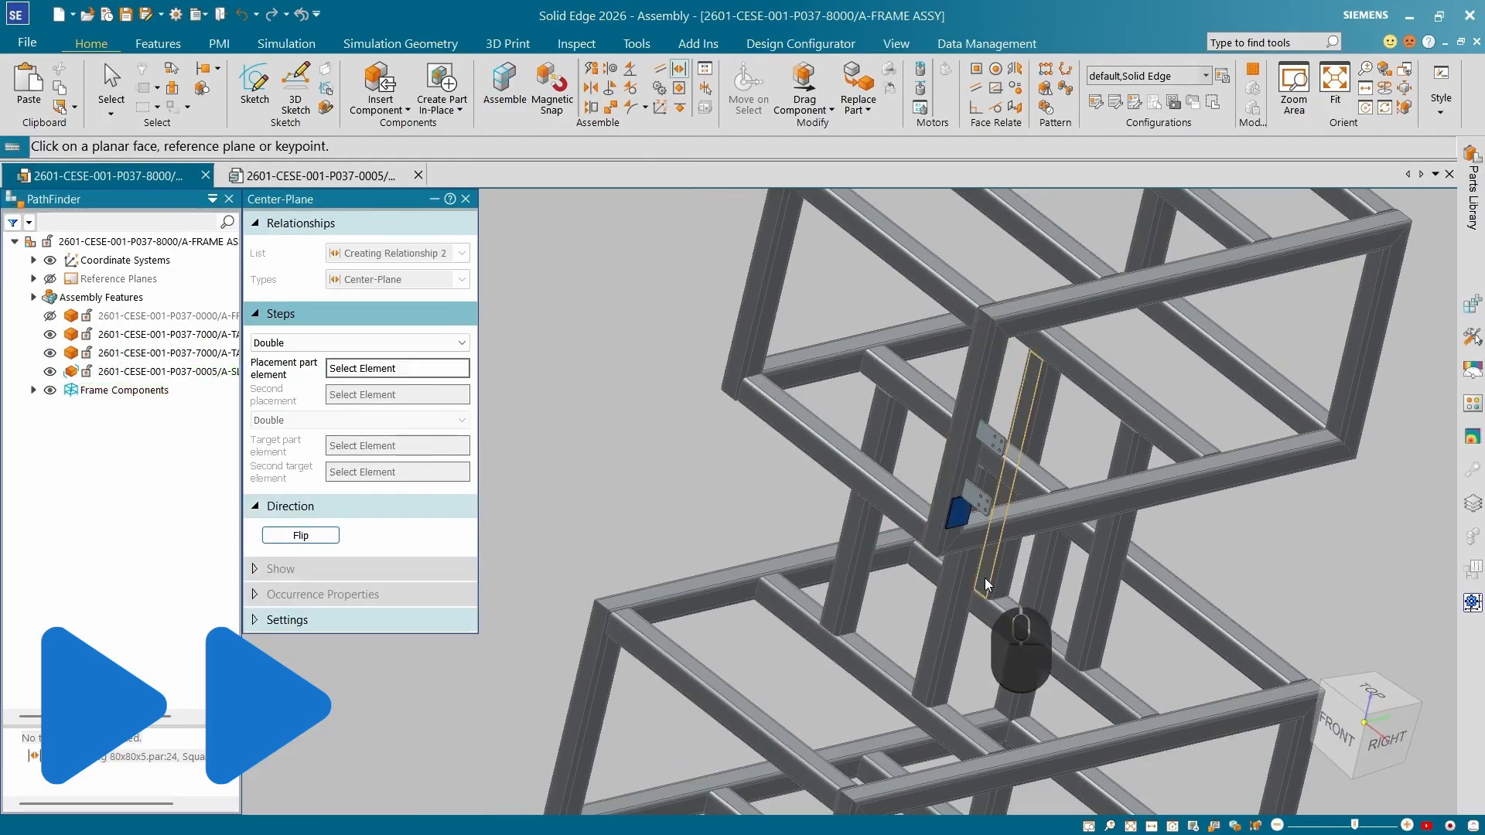
{"action": "scroll", "coordinate": [774, 427], "scroll_direction": "up", "scroll_amount": 5}
Drag the slot reference part against the square tube next to the tab brackets.
{"action": "left_click", "coordinate": [804, 93]}
{"action": "left_click", "coordinate": [928, 312]}
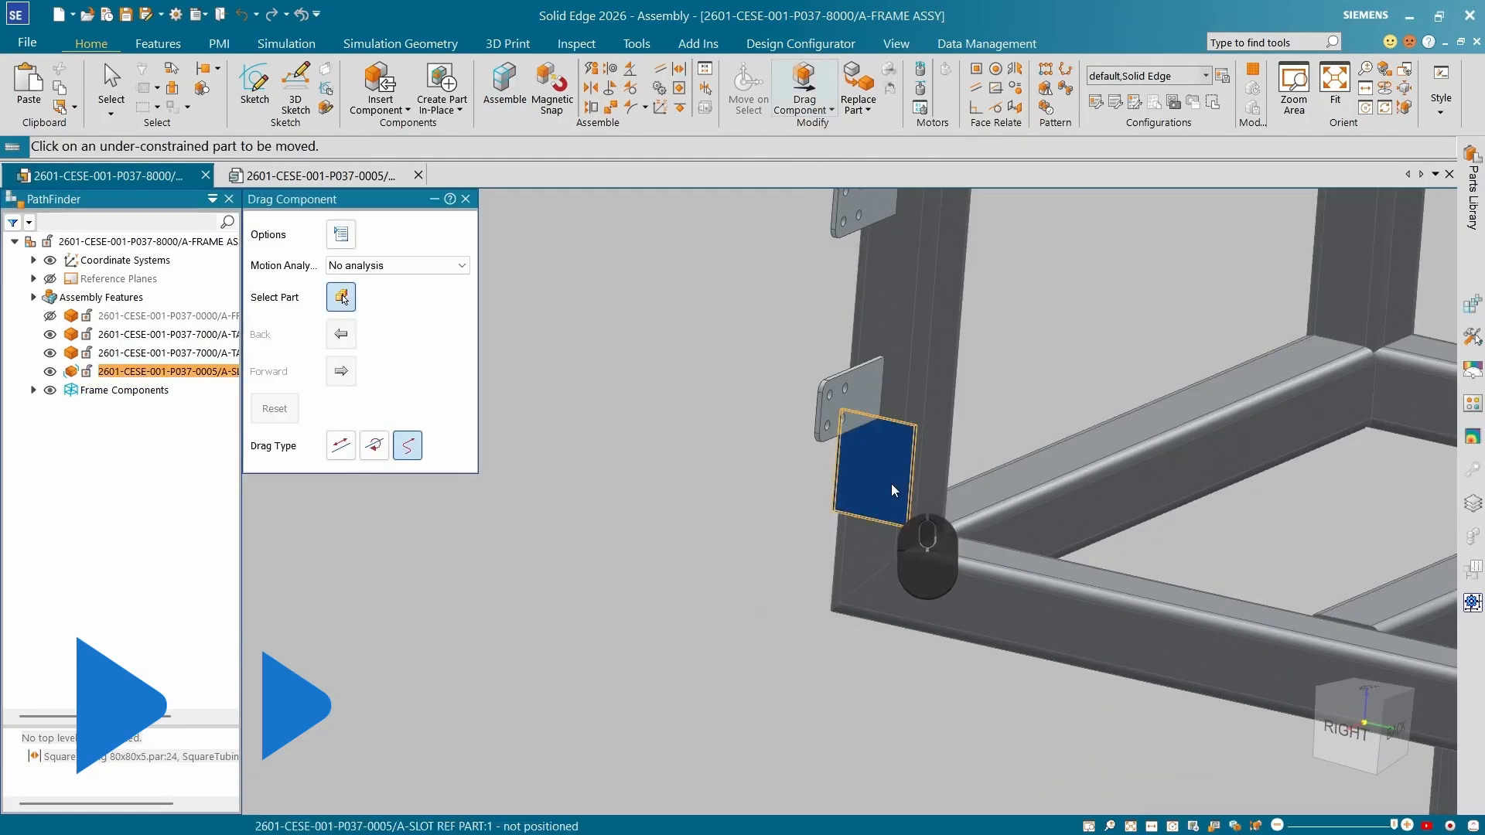
{"action": "left_click_drag", "start_coordinate": [891, 488], "coordinate": [899, 399]}
{"action": "left_click", "coordinate": [591, 88]}
{"action": "scroll", "coordinate": [922, 379], "scroll_direction": "down", "scroll_amount": 5}
{"action": "middle_click_drag", "start_coordinate": [858, 325], "coordinate": [887, 376]}
{"action": "key", "text": "Escape"}
{"action": "key", "text": "Escape"}
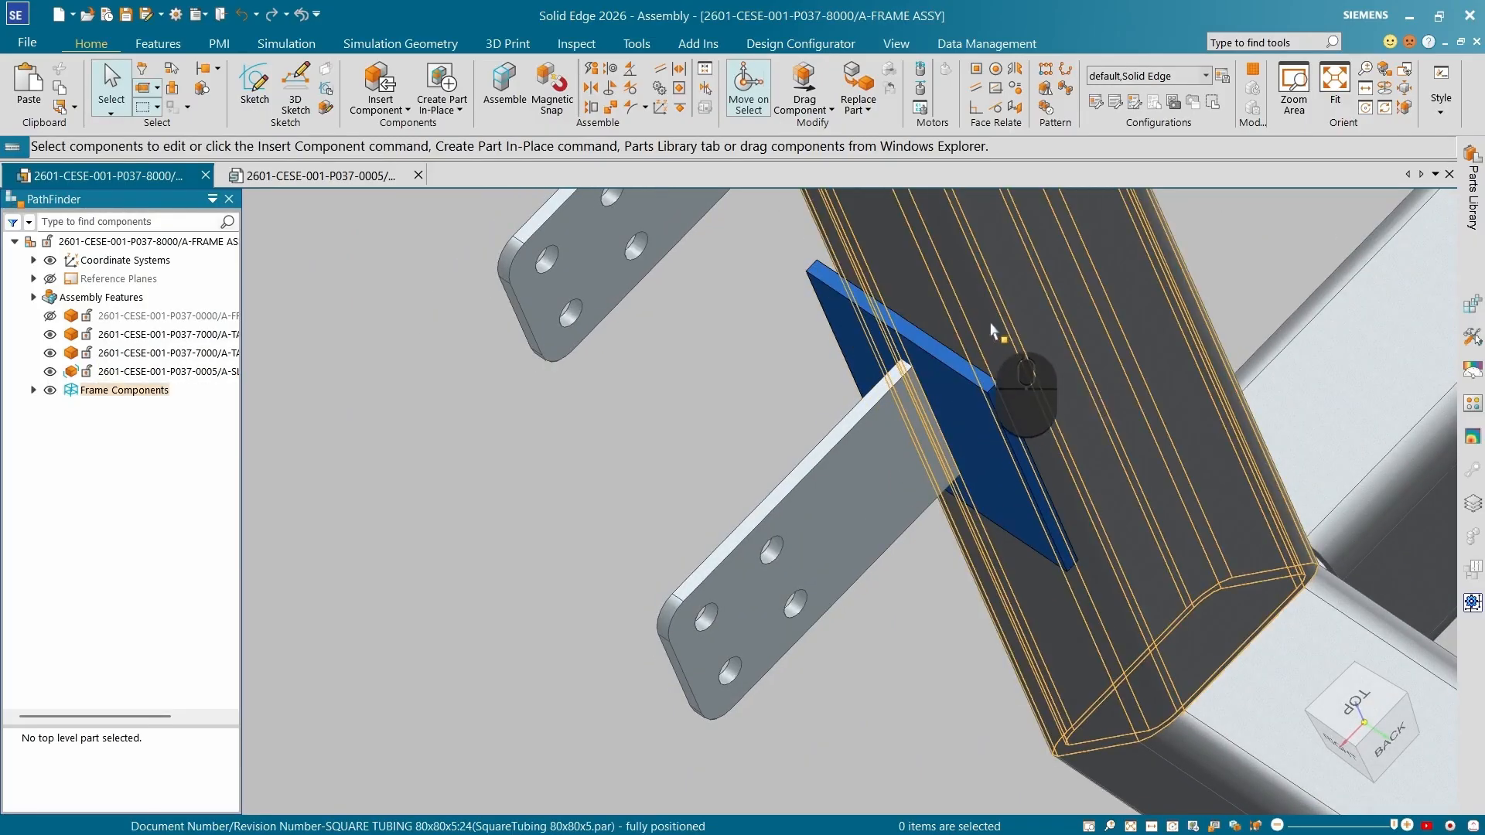
Select the slot reference part's mate with the square tubing and flip it.
{"action": "left_click", "coordinate": [172, 376]}
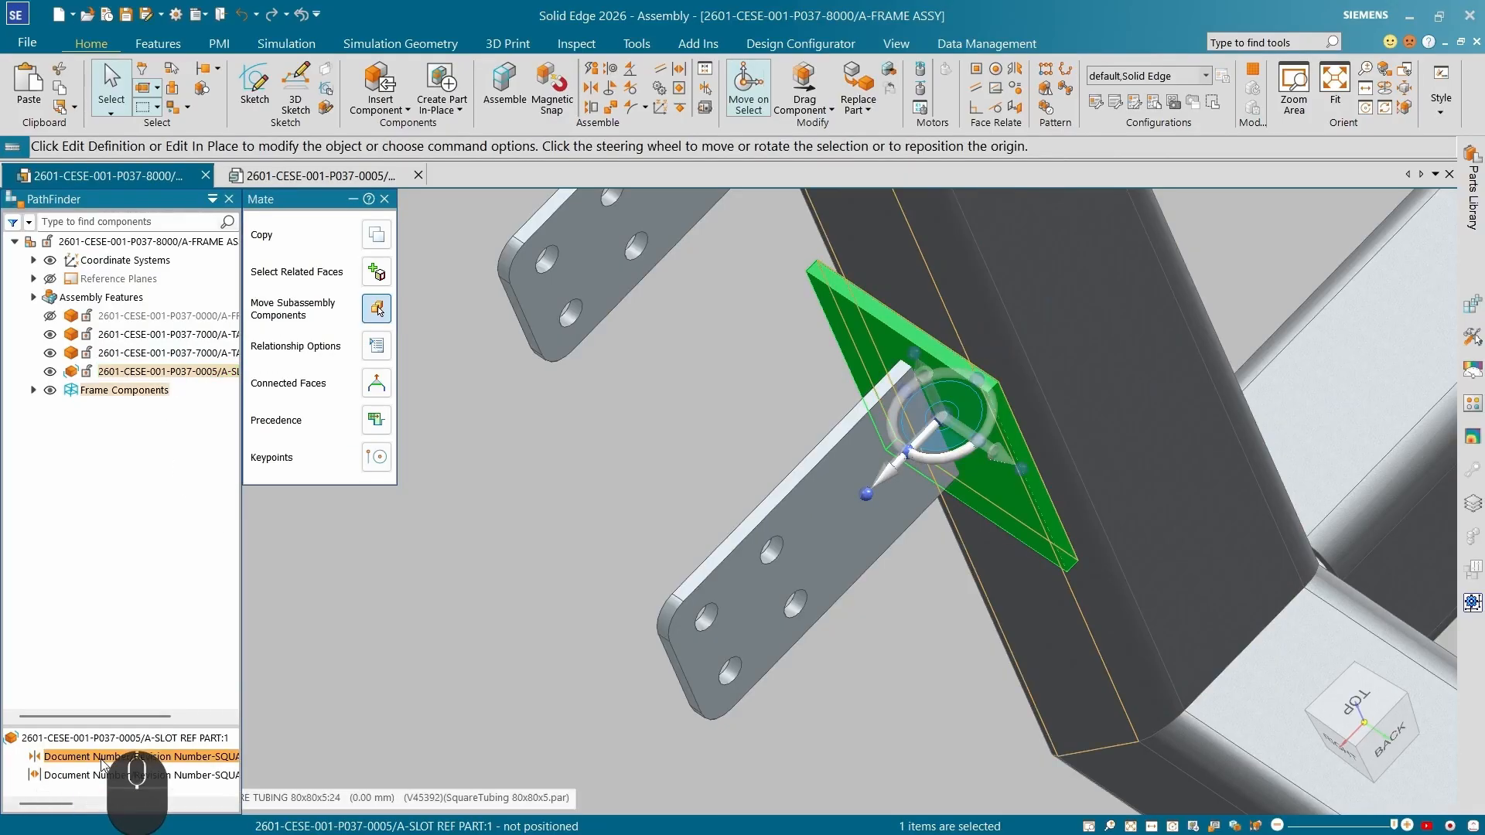
{"action": "left_click", "coordinate": [102, 764]}
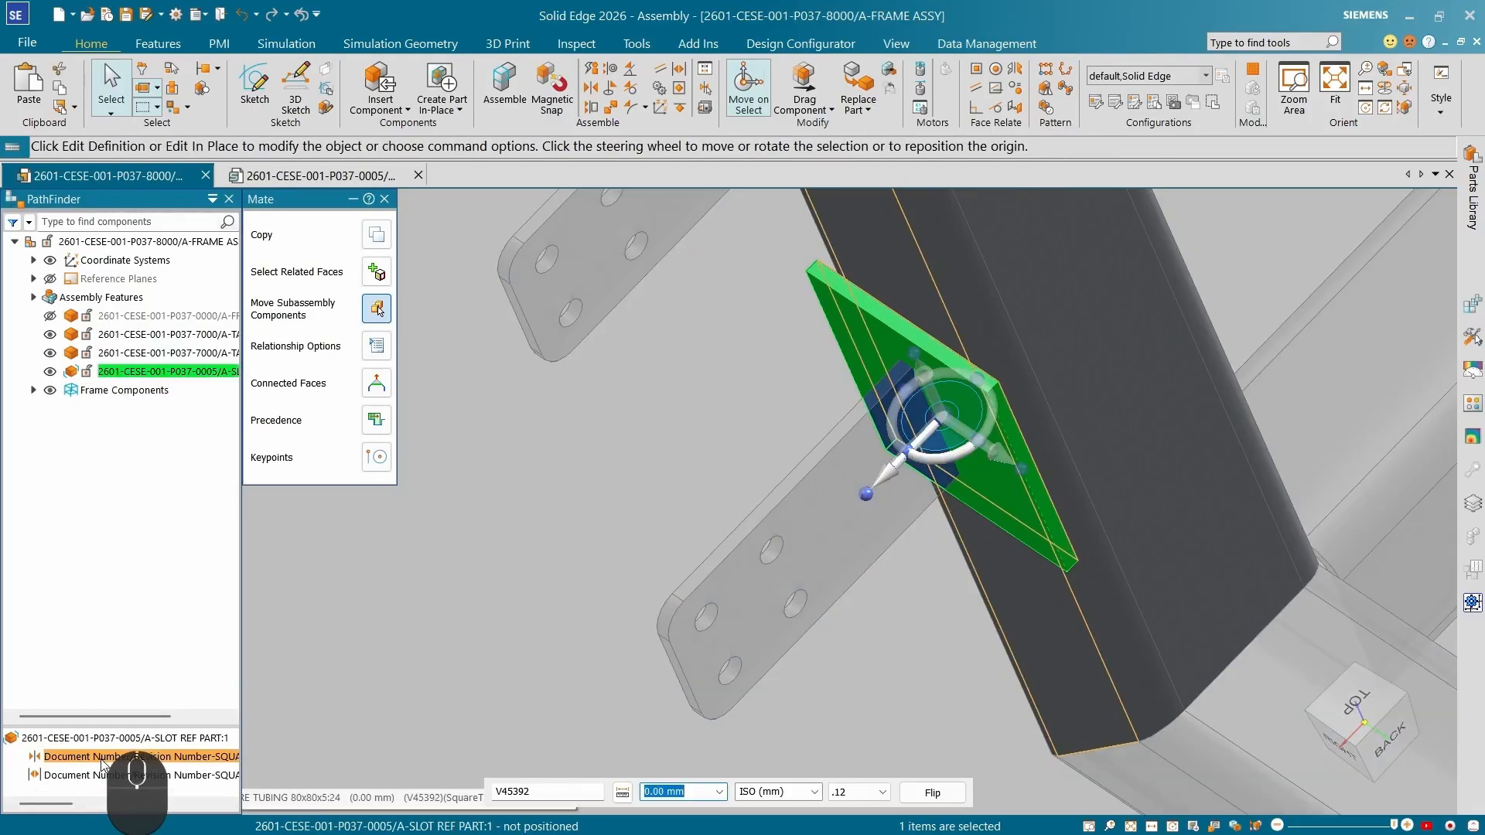
{"action": "left_click", "coordinate": [936, 802]}
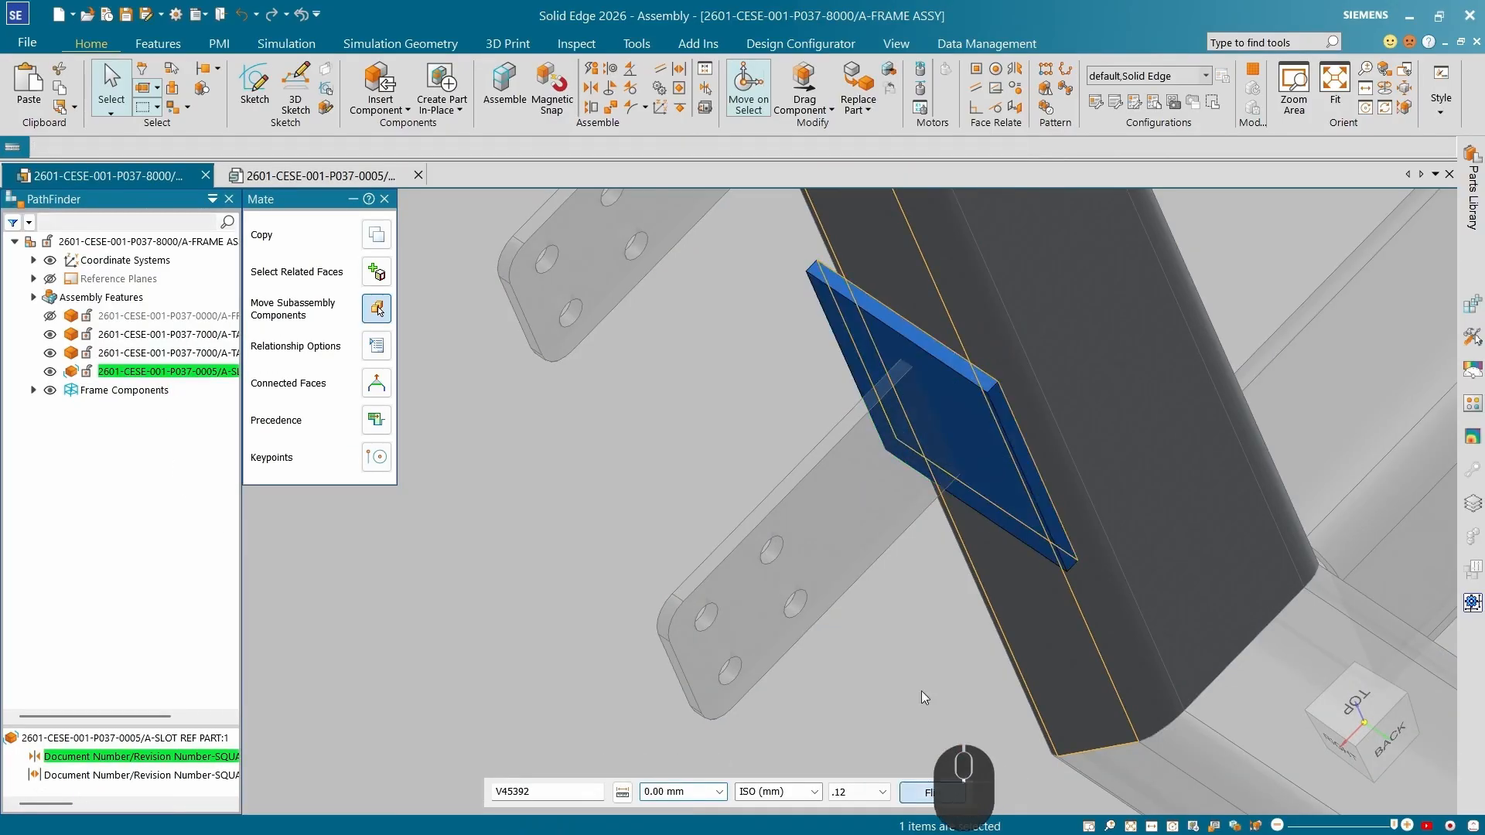
{"action": "left_click", "coordinate": [921, 690]}
{"action": "scroll", "coordinate": [1003, 557], "scroll_direction": "down", "scroll_amount": 3}
{"action": "middle_click_drag", "start_coordinate": [1007, 566], "coordinate": [1050, 578]}
{"action": "scroll", "coordinate": [1050, 579], "scroll_direction": "up", "scroll_amount": 4}
{"action": "scroll", "coordinate": [1051, 579], "scroll_direction": "down", "scroll_amount": 4}
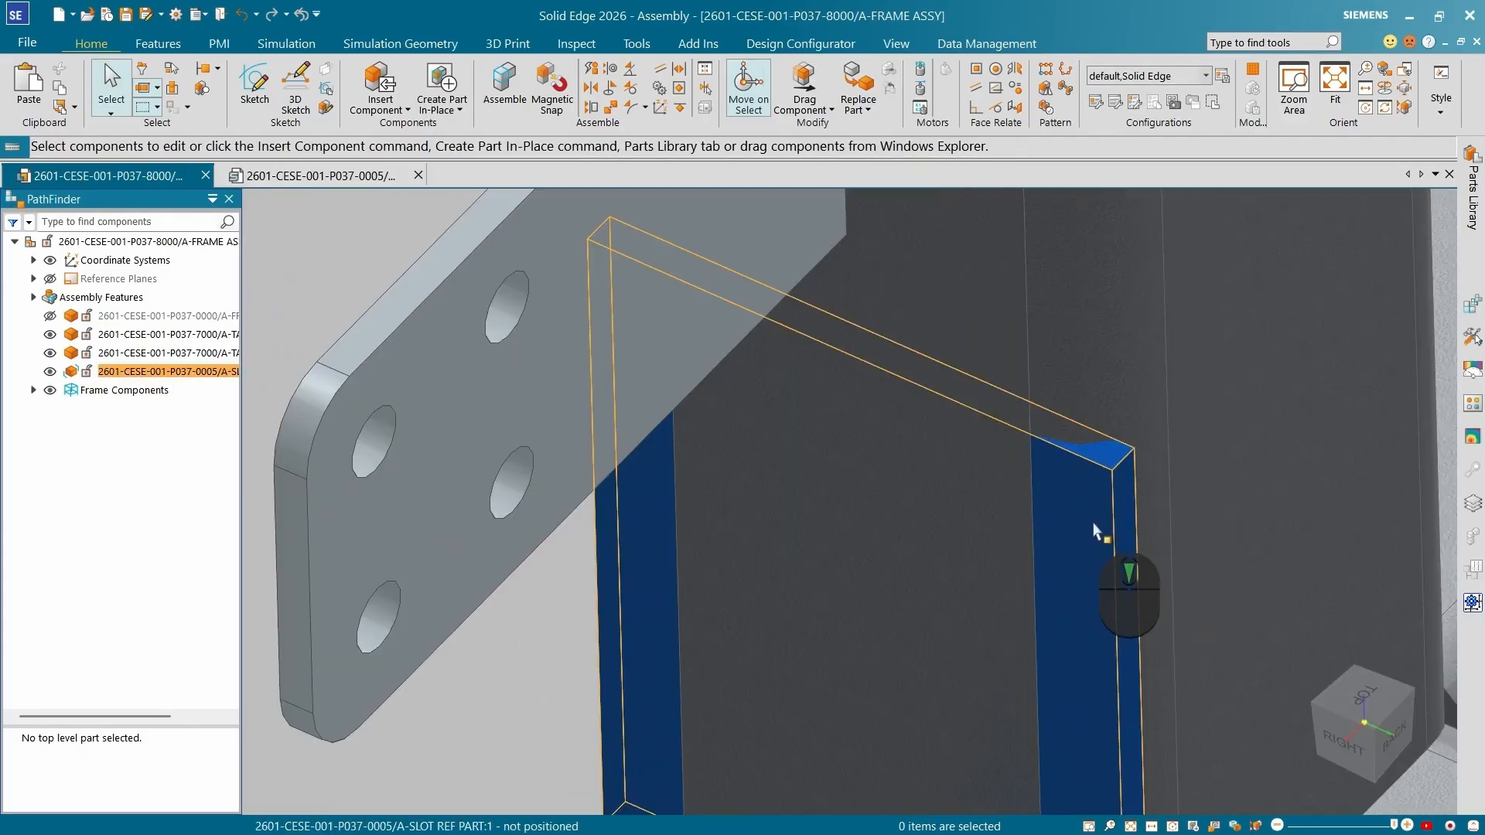
{"action": "scroll", "coordinate": [1045, 484], "scroll_direction": "up", "scroll_amount": 6}
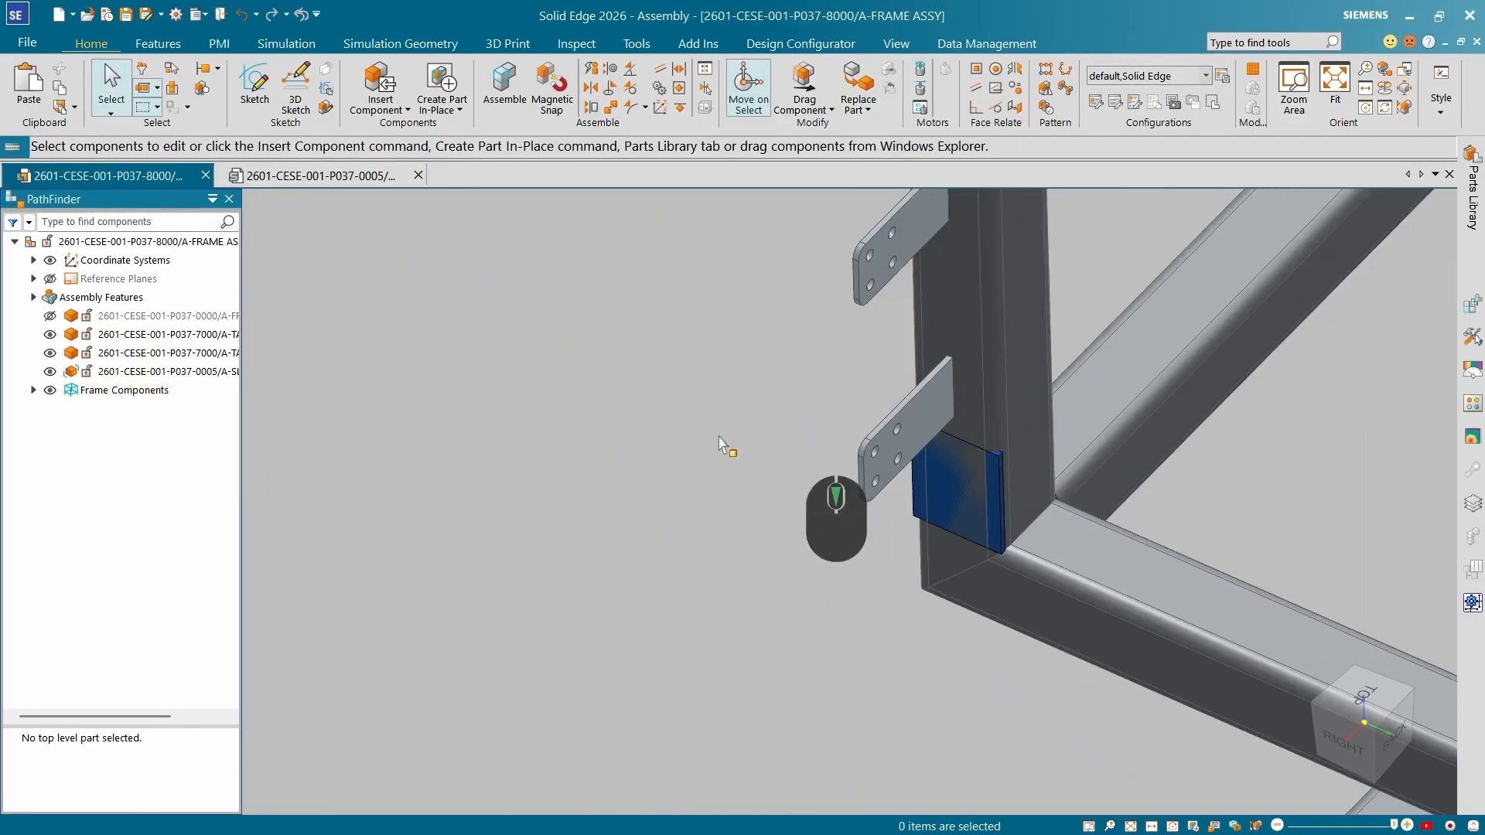
{"action": "left_click", "coordinate": [804, 89]}
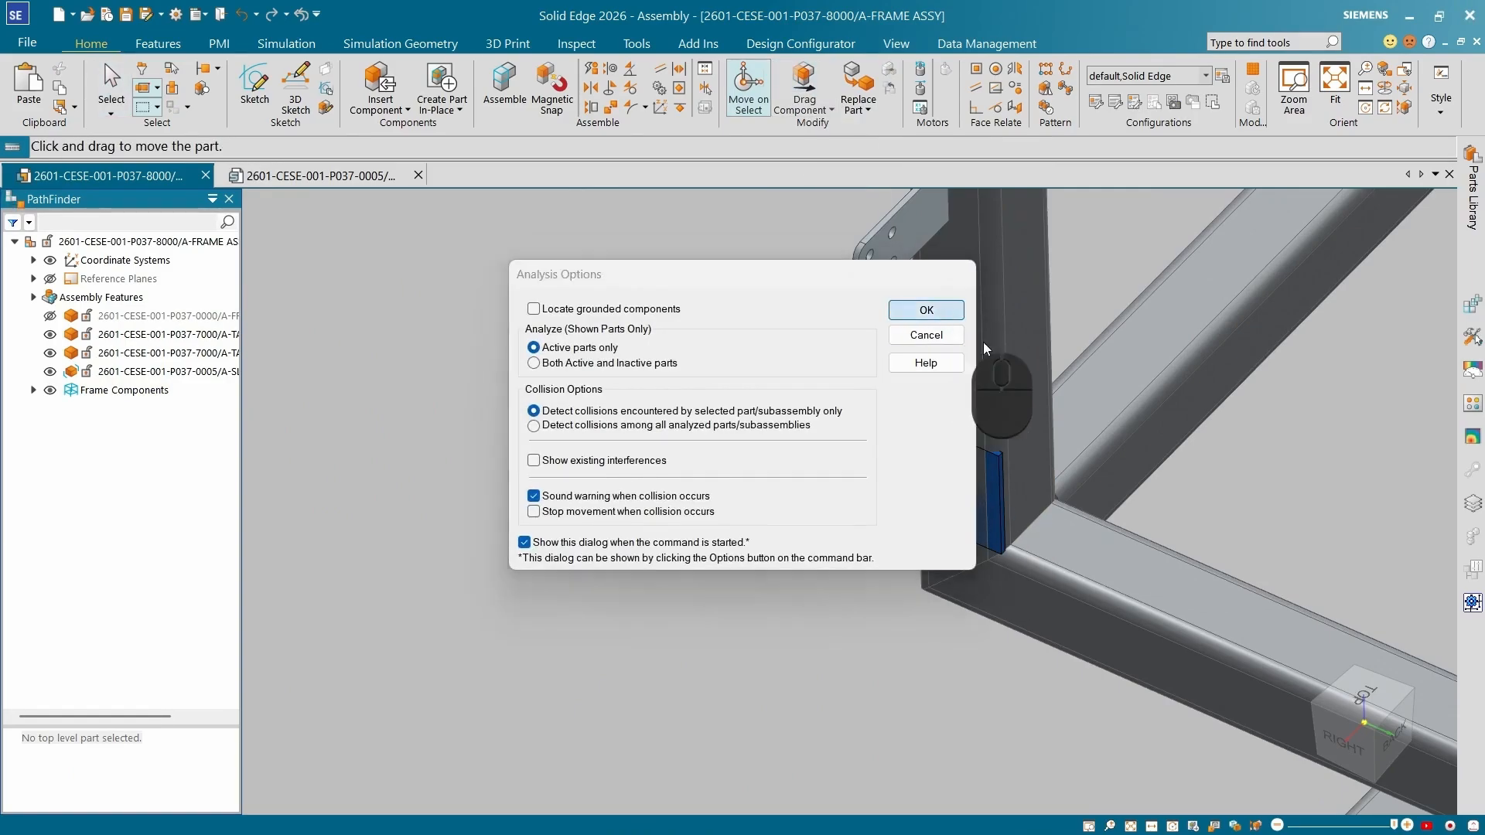
{"action": "left_click", "coordinate": [945, 310]}
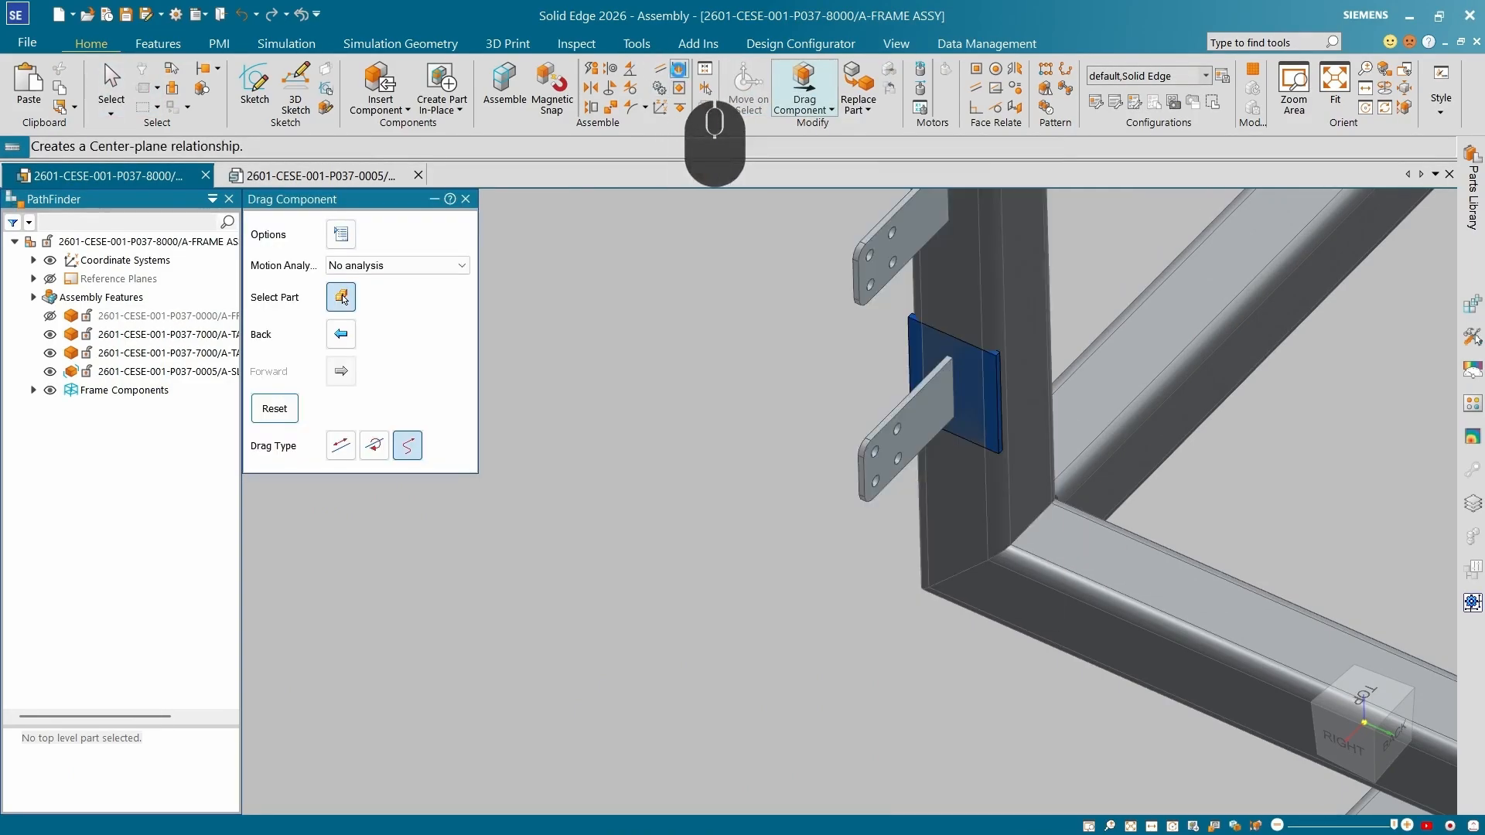
Add a Center-Plane relationship centring the slot reference part's tab planes on the lower tab bracket's planes.
{"action": "left_click", "coordinate": [681, 75]}
{"action": "scroll", "coordinate": [956, 361], "scroll_direction": "down", "scroll_amount": 5}
{"action": "left_click", "coordinate": [1111, 341]}
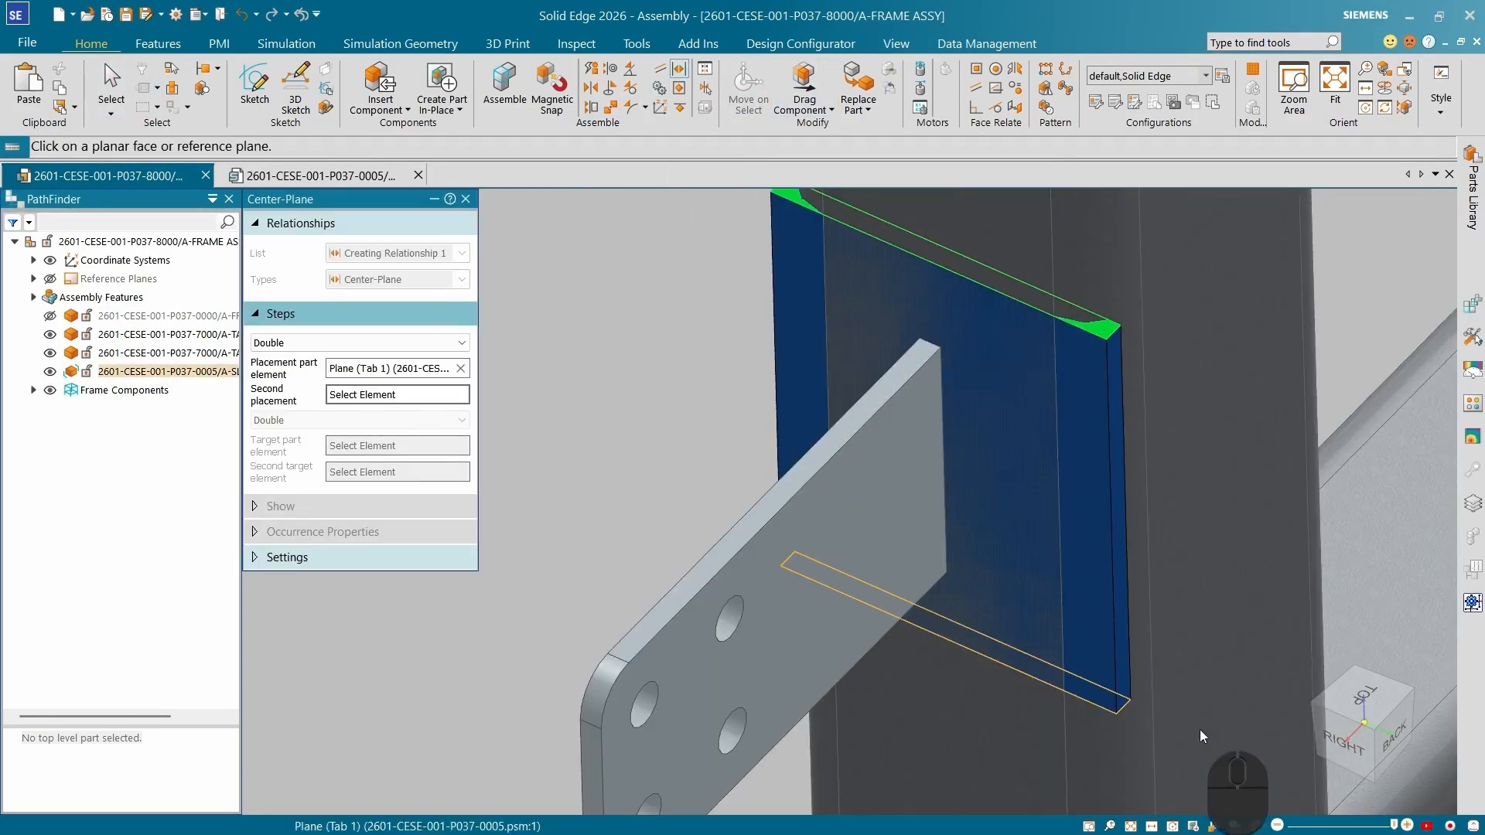
{"action": "left_click", "coordinate": [1114, 700]}
{"action": "left_click", "coordinate": [876, 425]}
{"action": "left_click", "coordinate": [936, 700]}
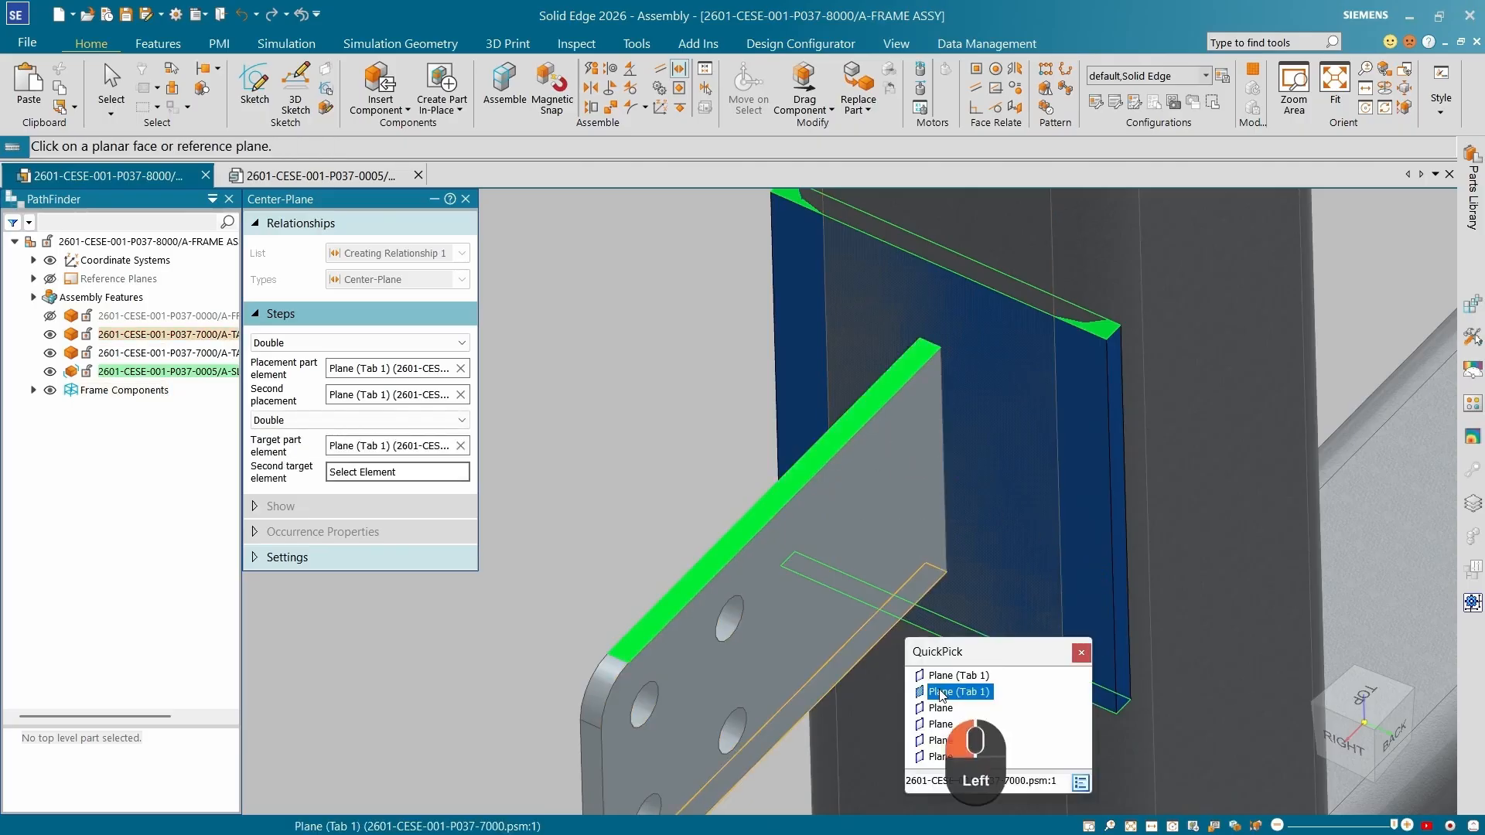
{"action": "scroll", "coordinate": [912, 495], "scroll_direction": "up", "scroll_amount": 3}
{"action": "scroll", "coordinate": [912, 495], "scroll_direction": "up", "scroll_amount": 3}
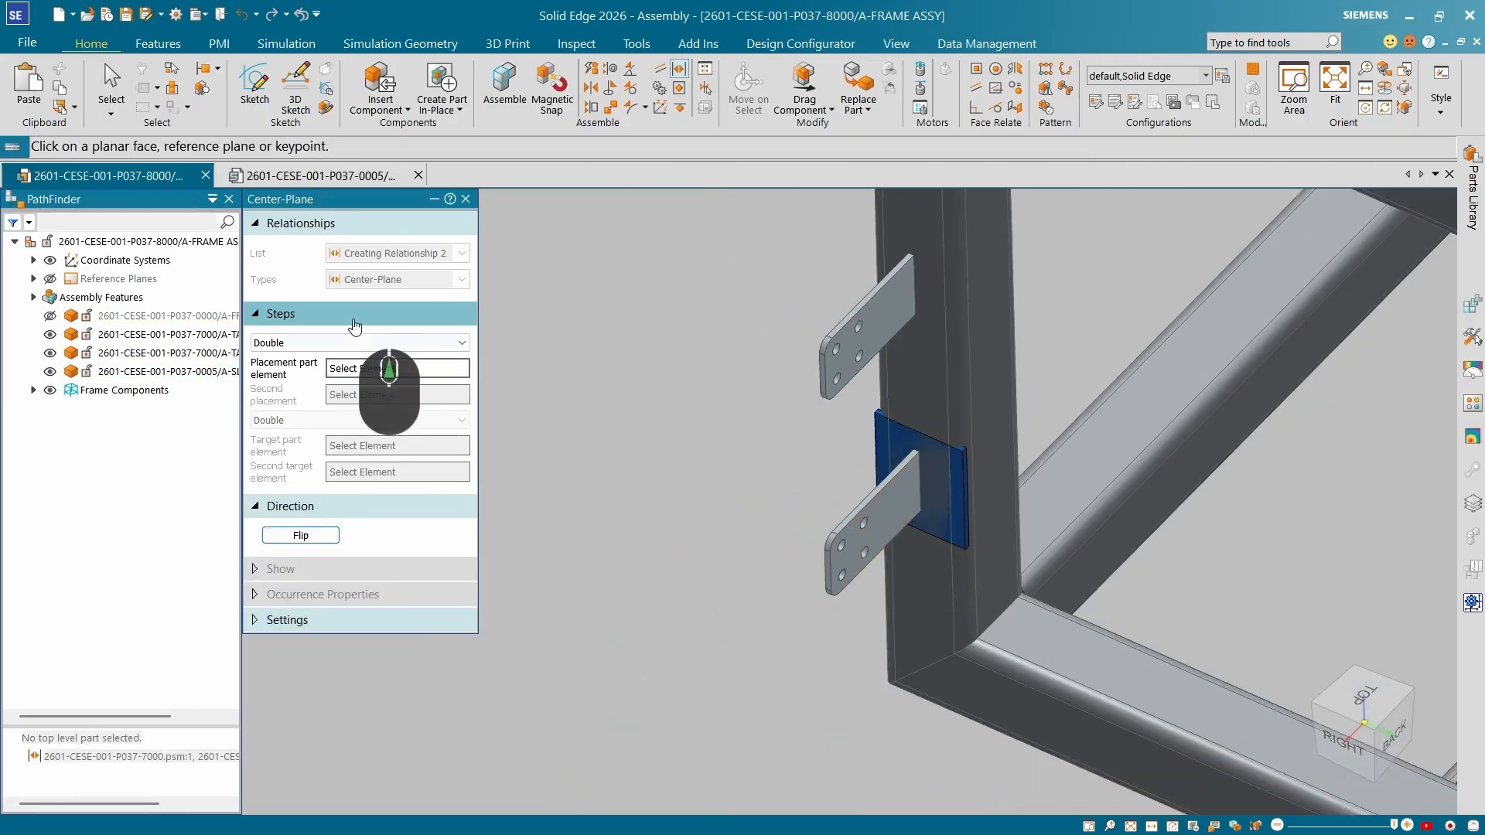
{"action": "key", "text": "Escape"}
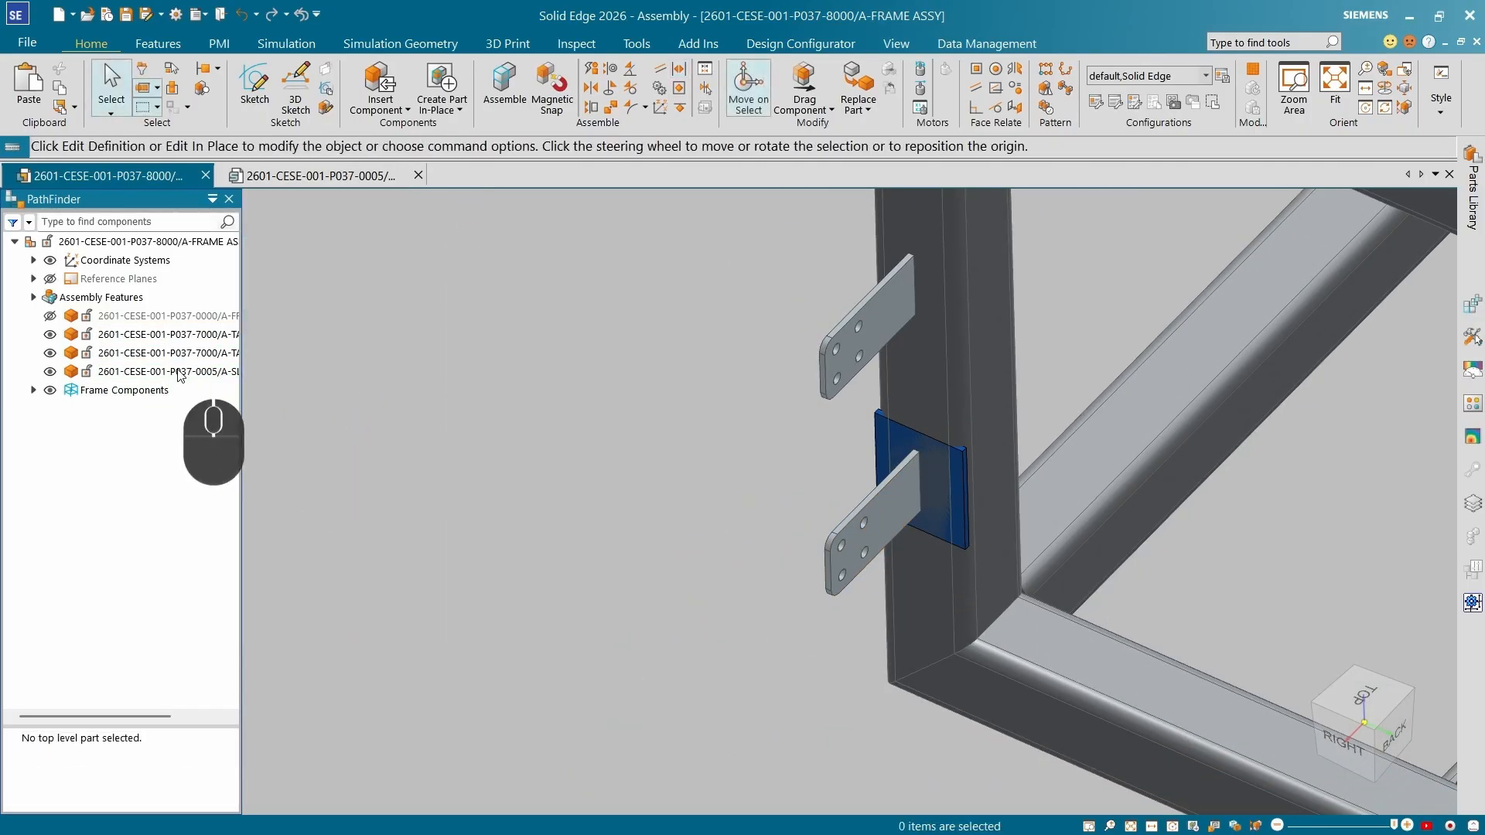
Hide the vertical square tube behind the slot reference part.
{"action": "left_click", "coordinate": [179, 372]}
{"action": "left_click", "coordinate": [590, 518]}
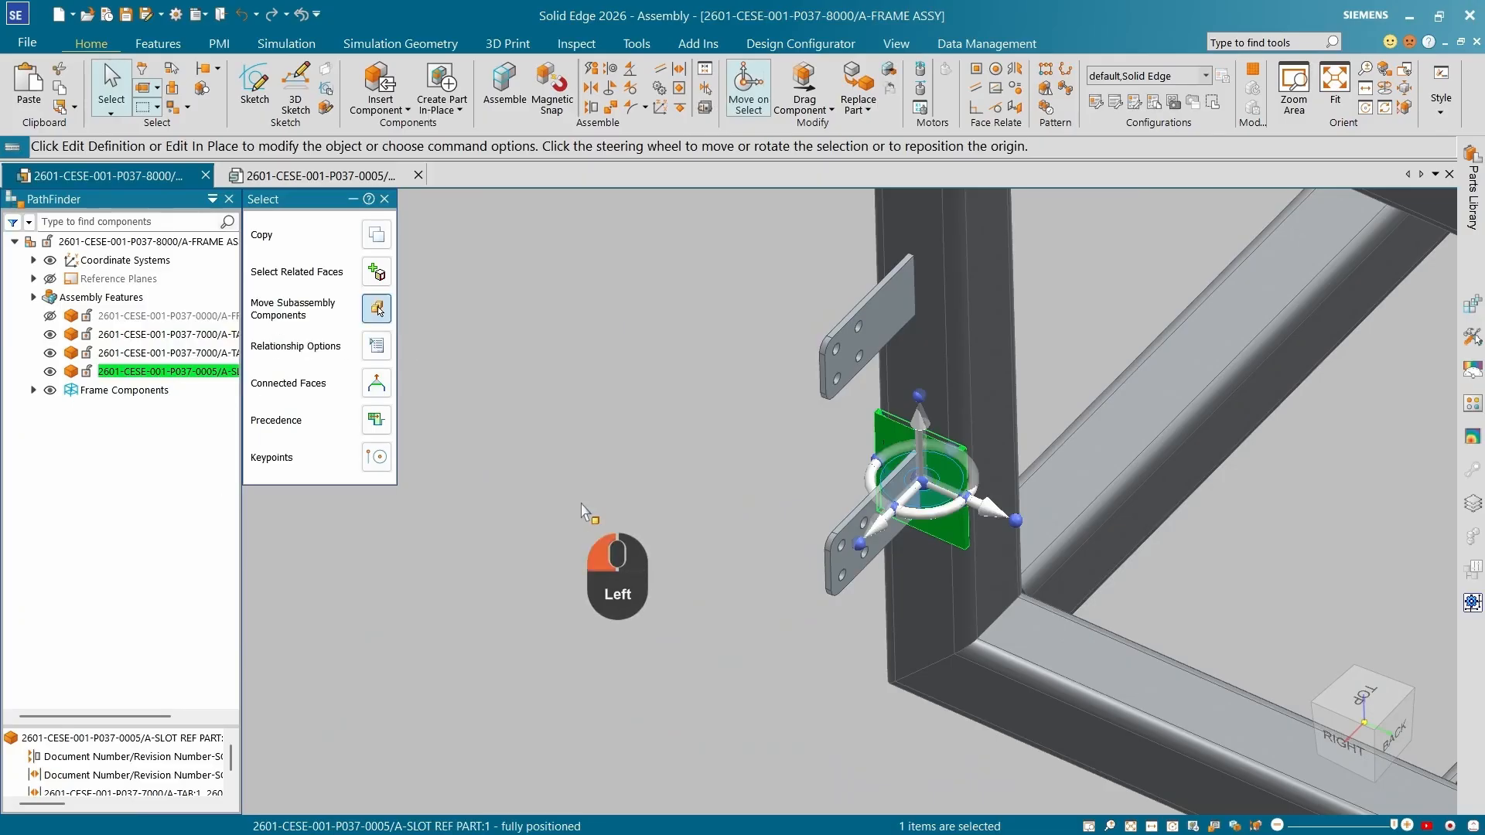
{"action": "scroll", "coordinate": [603, 480], "scroll_direction": "up", "scroll_amount": 3}
{"action": "left_click", "coordinate": [761, 340]}
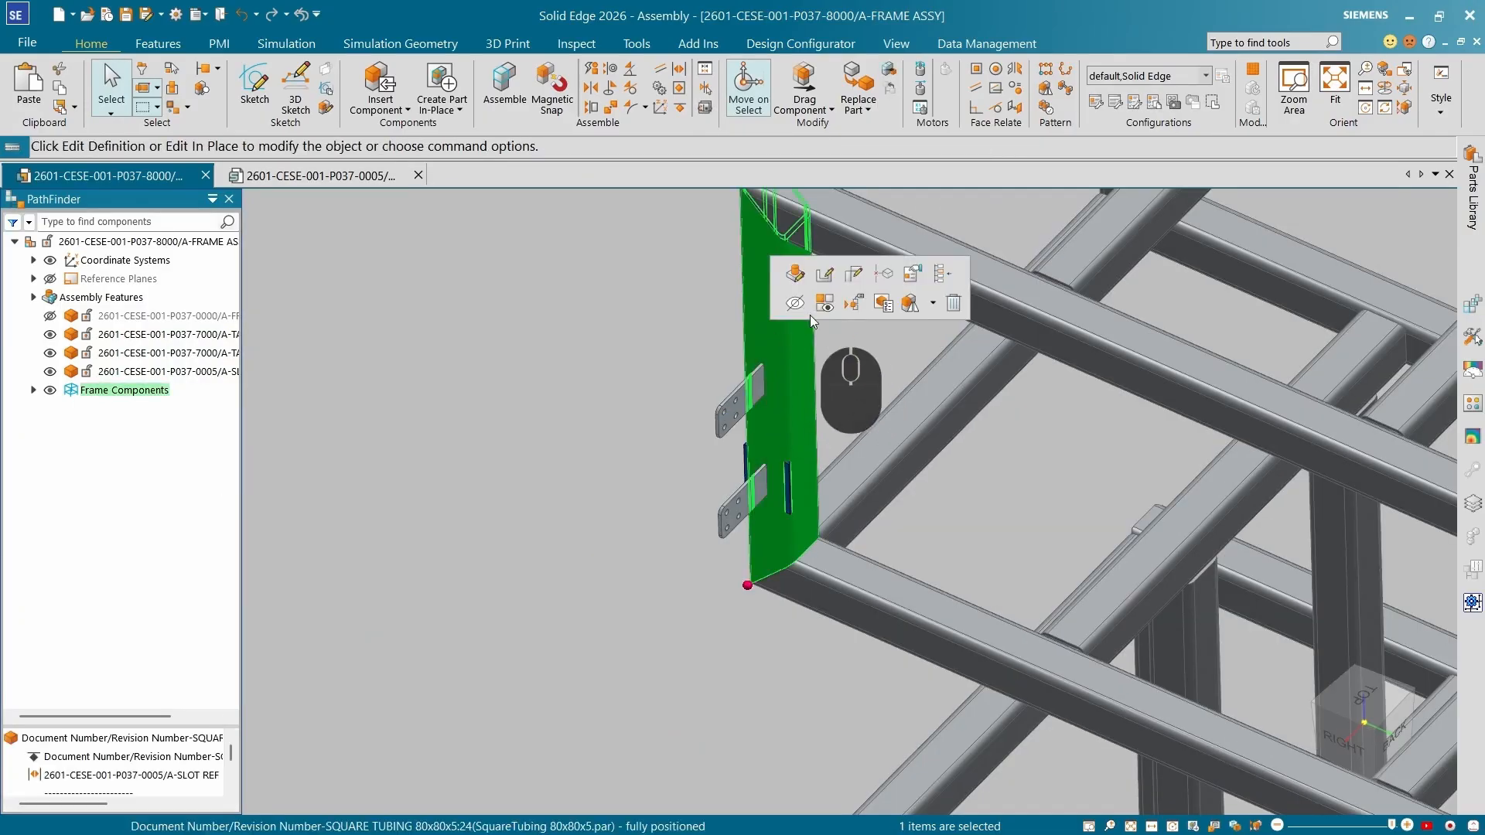
{"action": "left_click", "coordinate": [795, 303]}
{"action": "scroll", "coordinate": [658, 514], "scroll_direction": "down", "scroll_amount": 3}
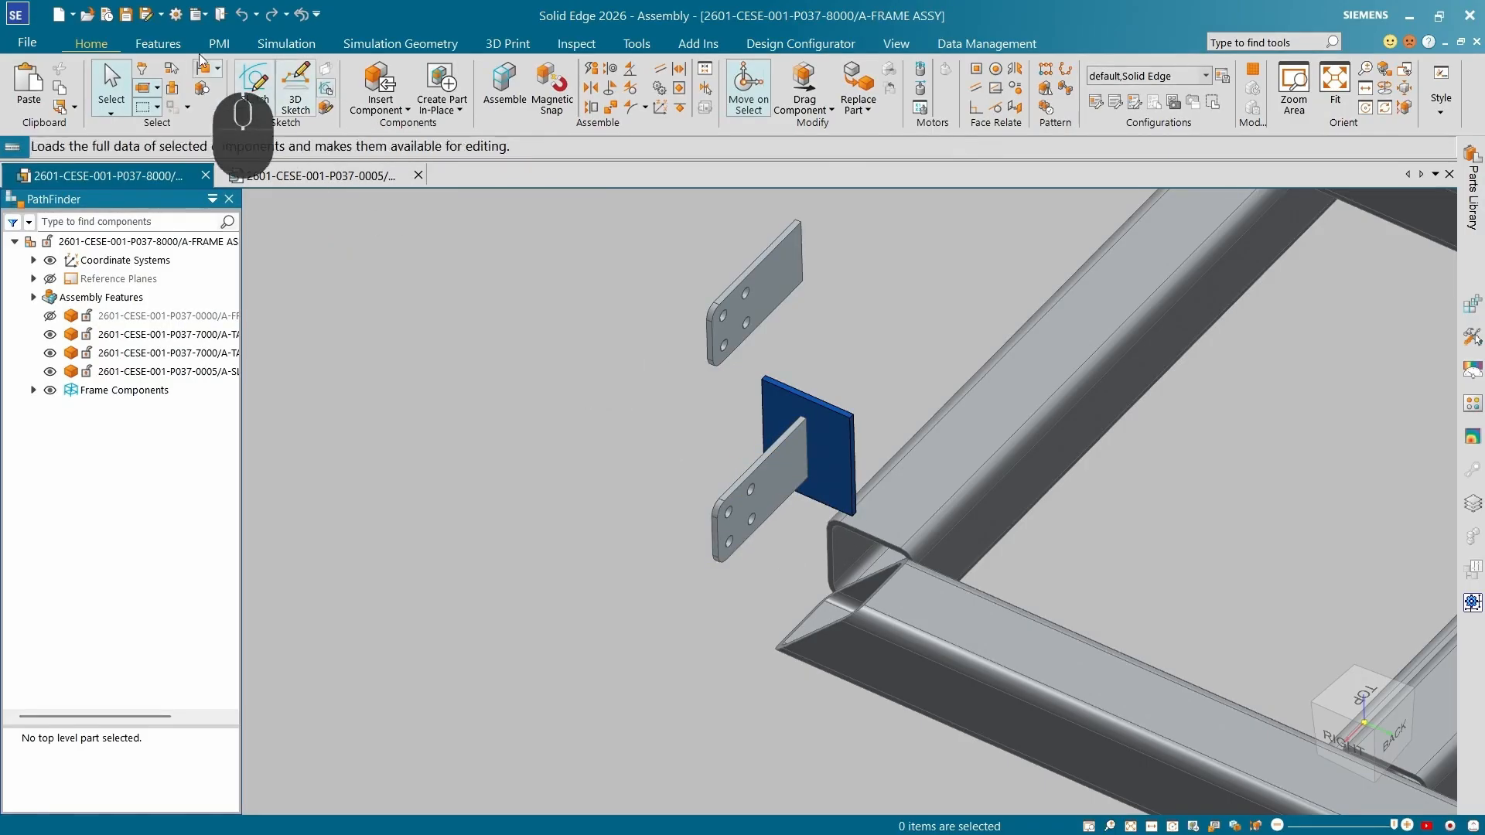
Start a Tab and Slot feature, selecting the lower bracket's end edge as the tab edge and the slot reference plate's face.
{"action": "left_click", "coordinate": [158, 44]}
{"action": "left_click", "coordinate": [727, 108]}
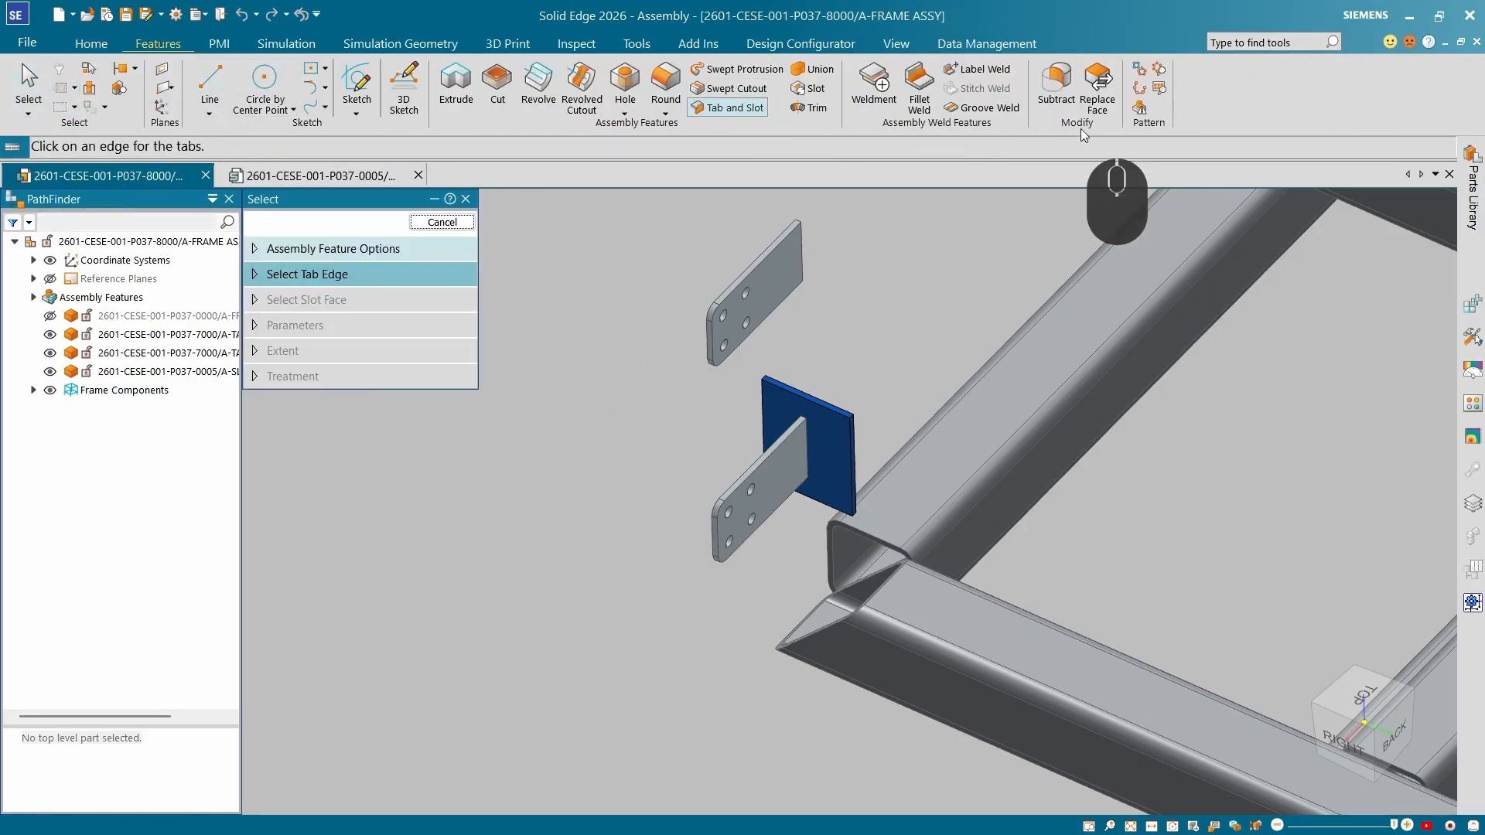
{"action": "left_click", "coordinate": [809, 471]}
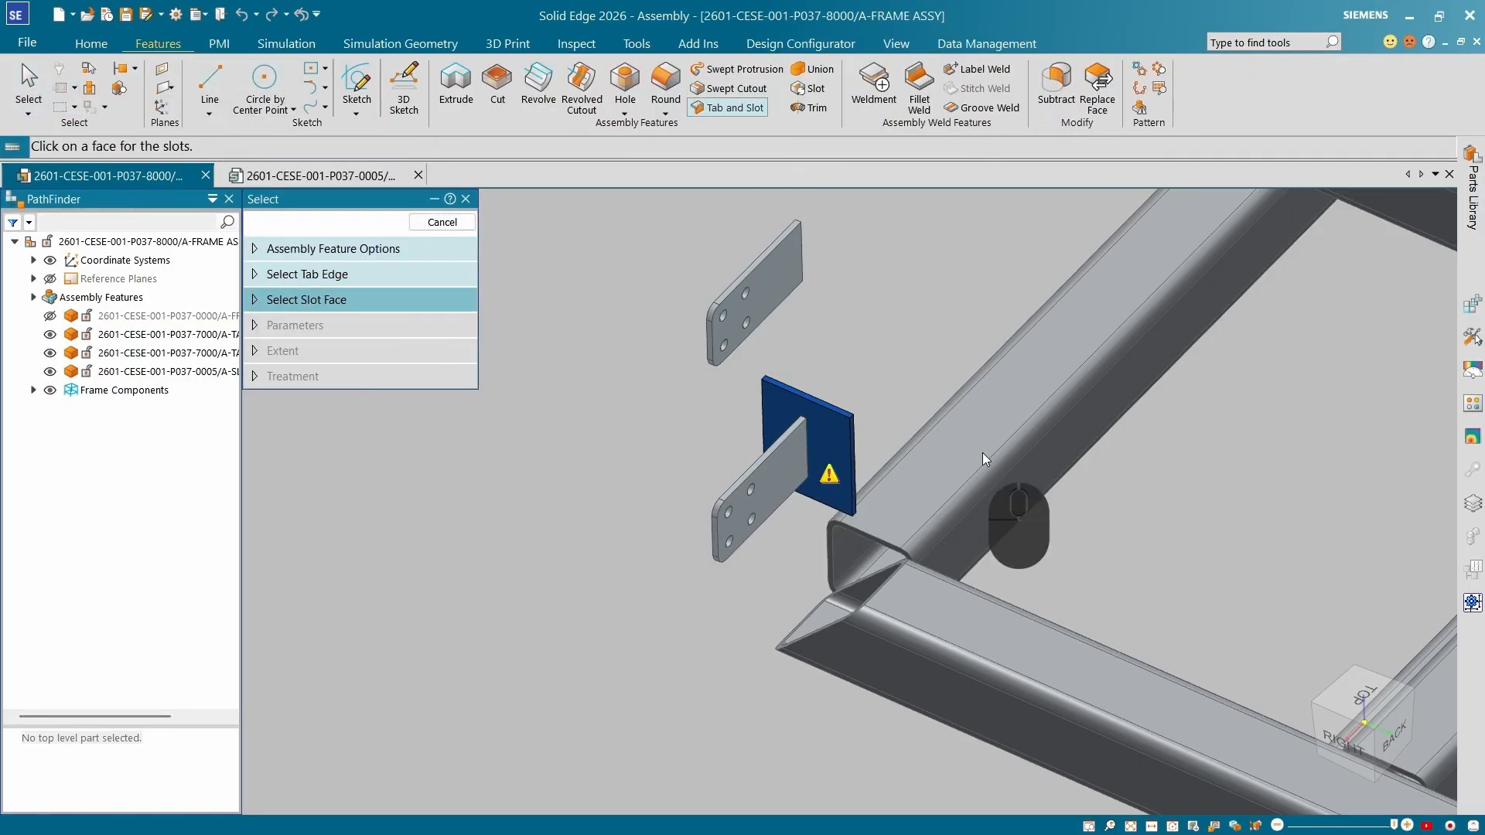
{"action": "left_click", "coordinate": [873, 431]}
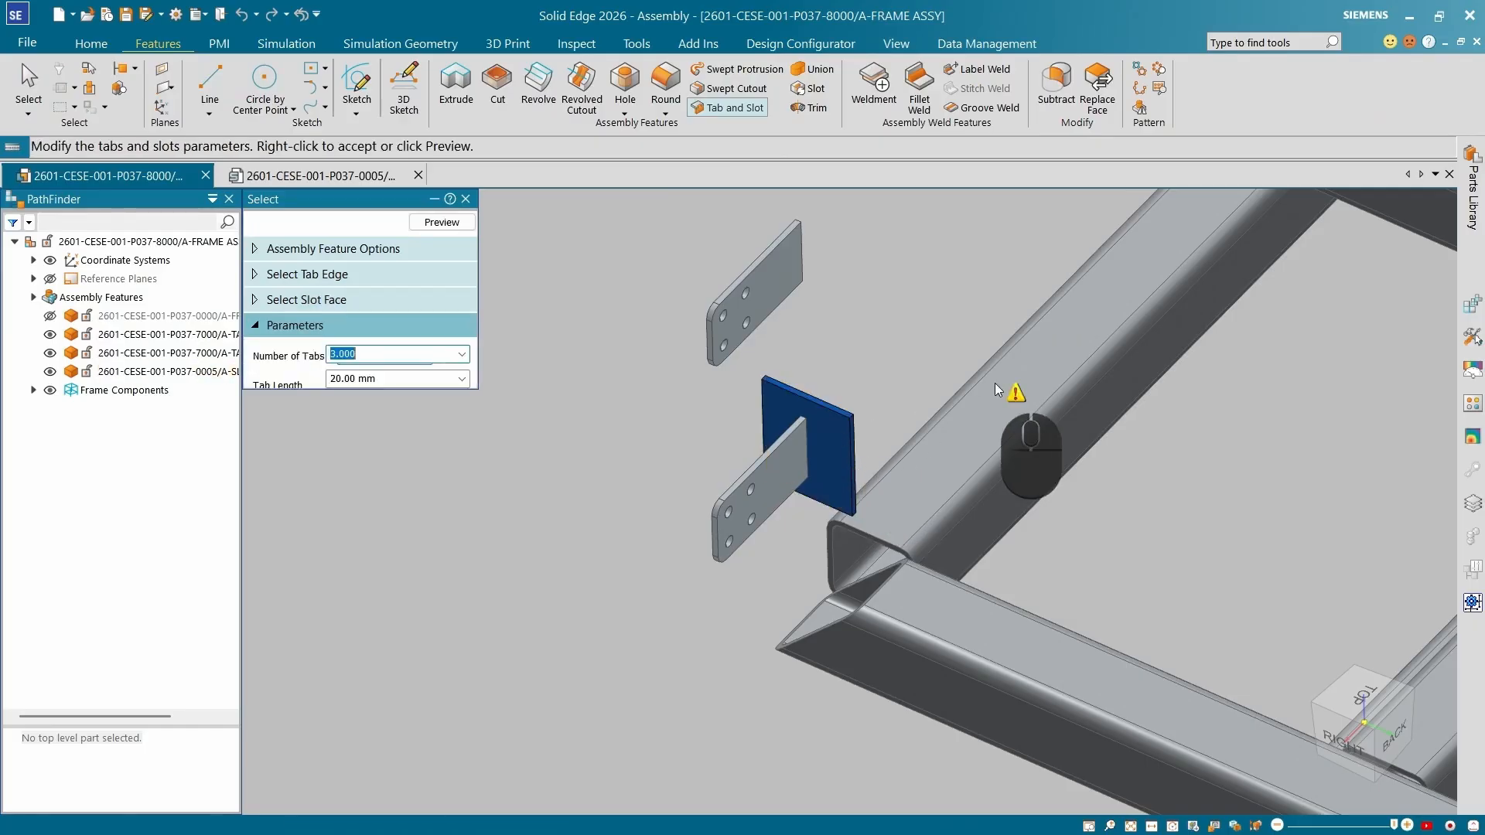
Set two tabs with 20 mm tab length and 5 mm start and end offsets.
{"action": "scroll", "coordinate": [805, 452], "scroll_direction": "up", "scroll_amount": 2}
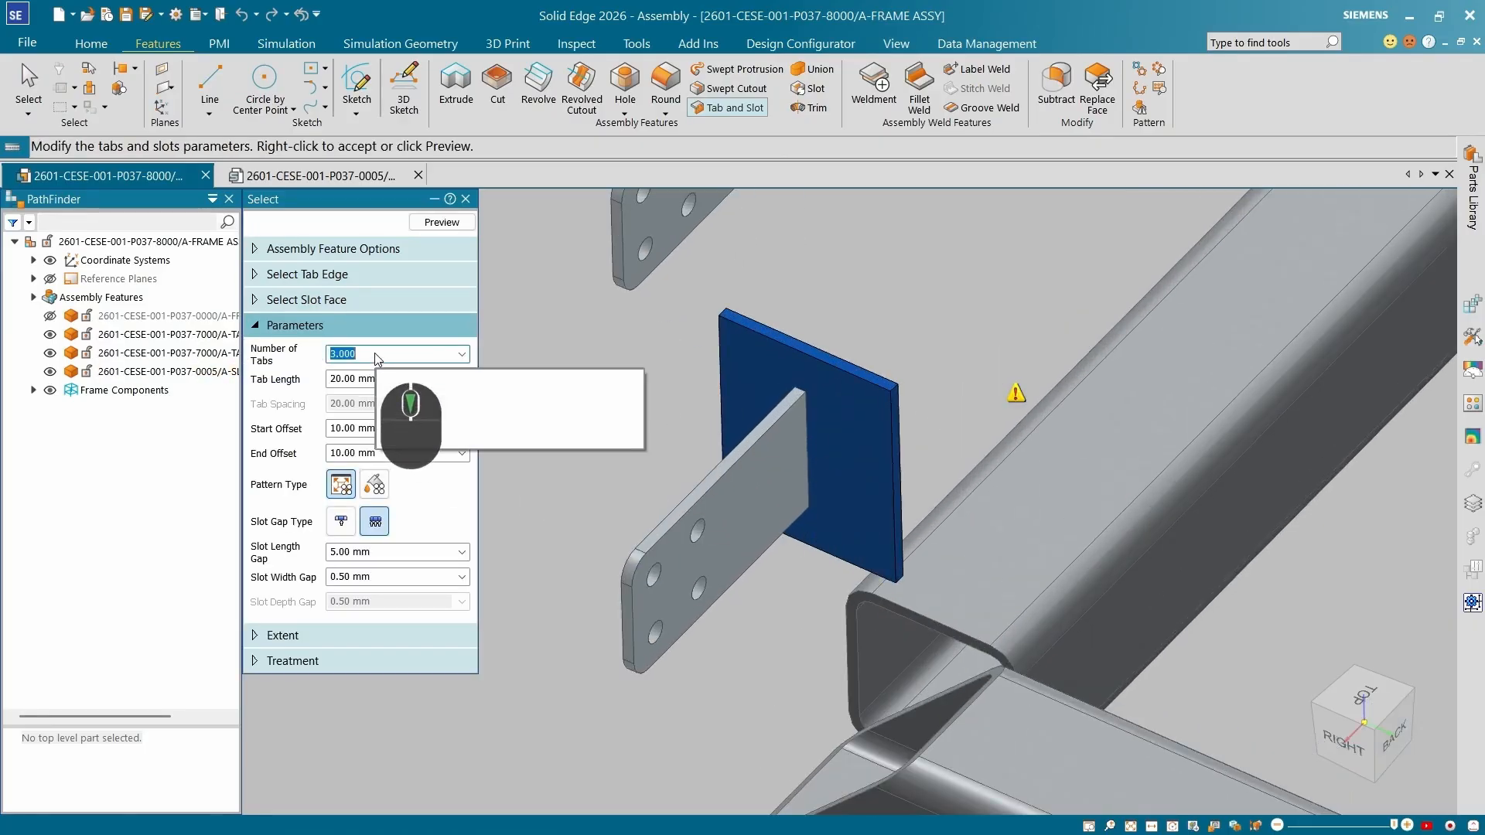
{"action": "key", "text": "Tab"}
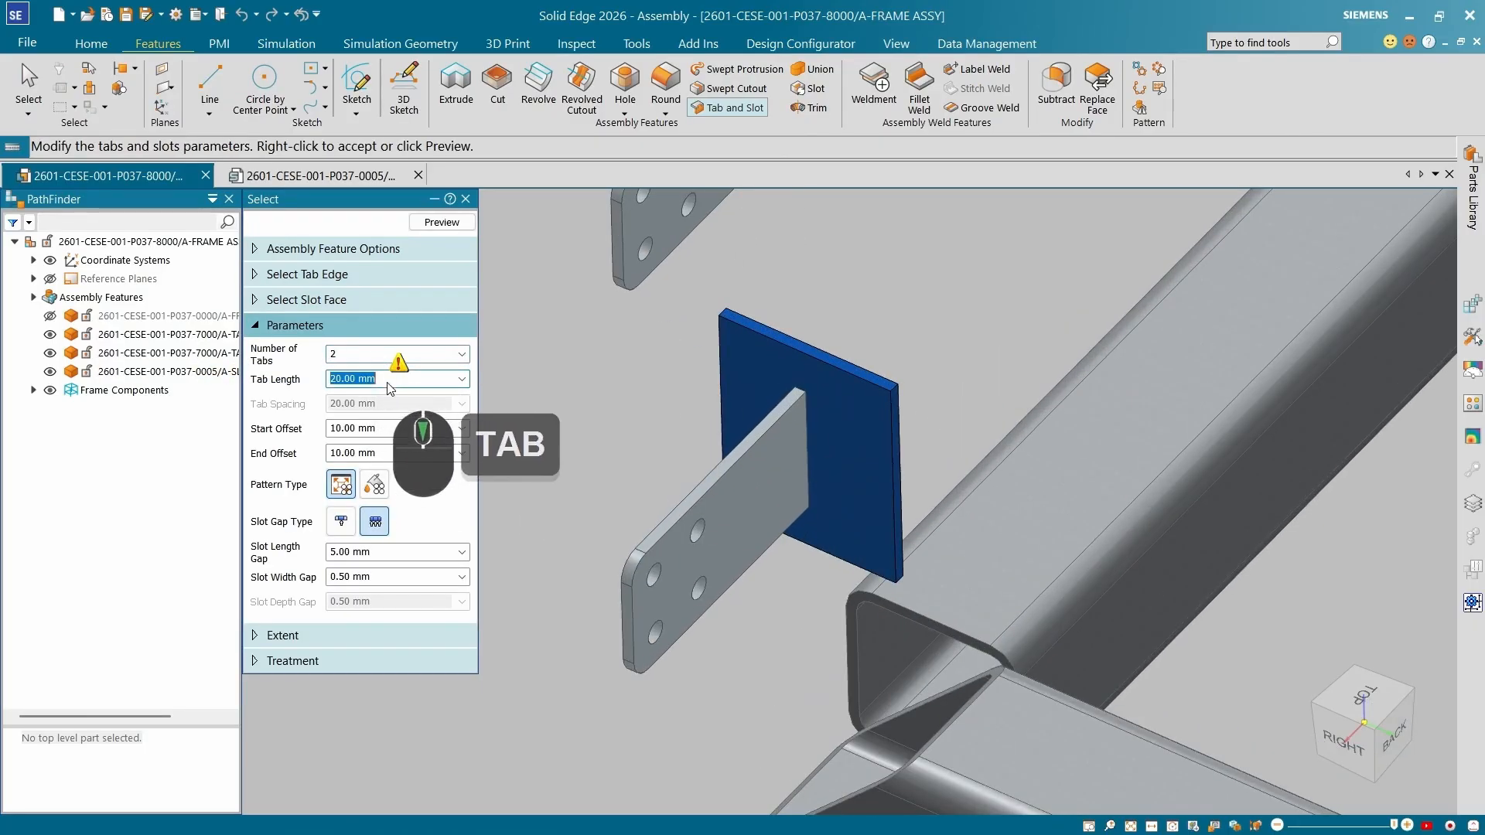
{"action": "middle_click_drag", "start_coordinate": [881, 403], "coordinate": [531, 417]}
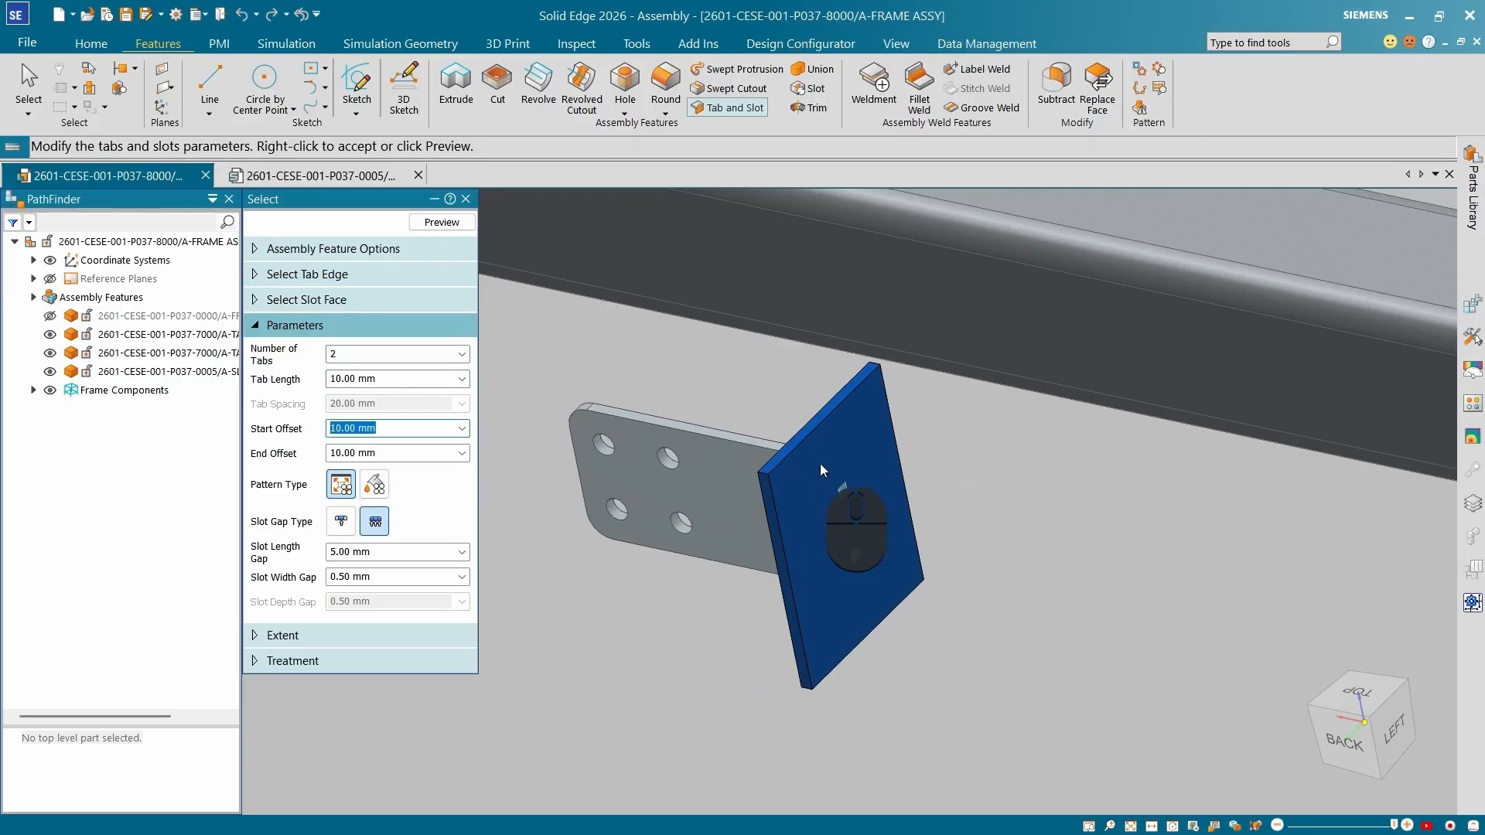
{"action": "left_click", "coordinate": [410, 381]}
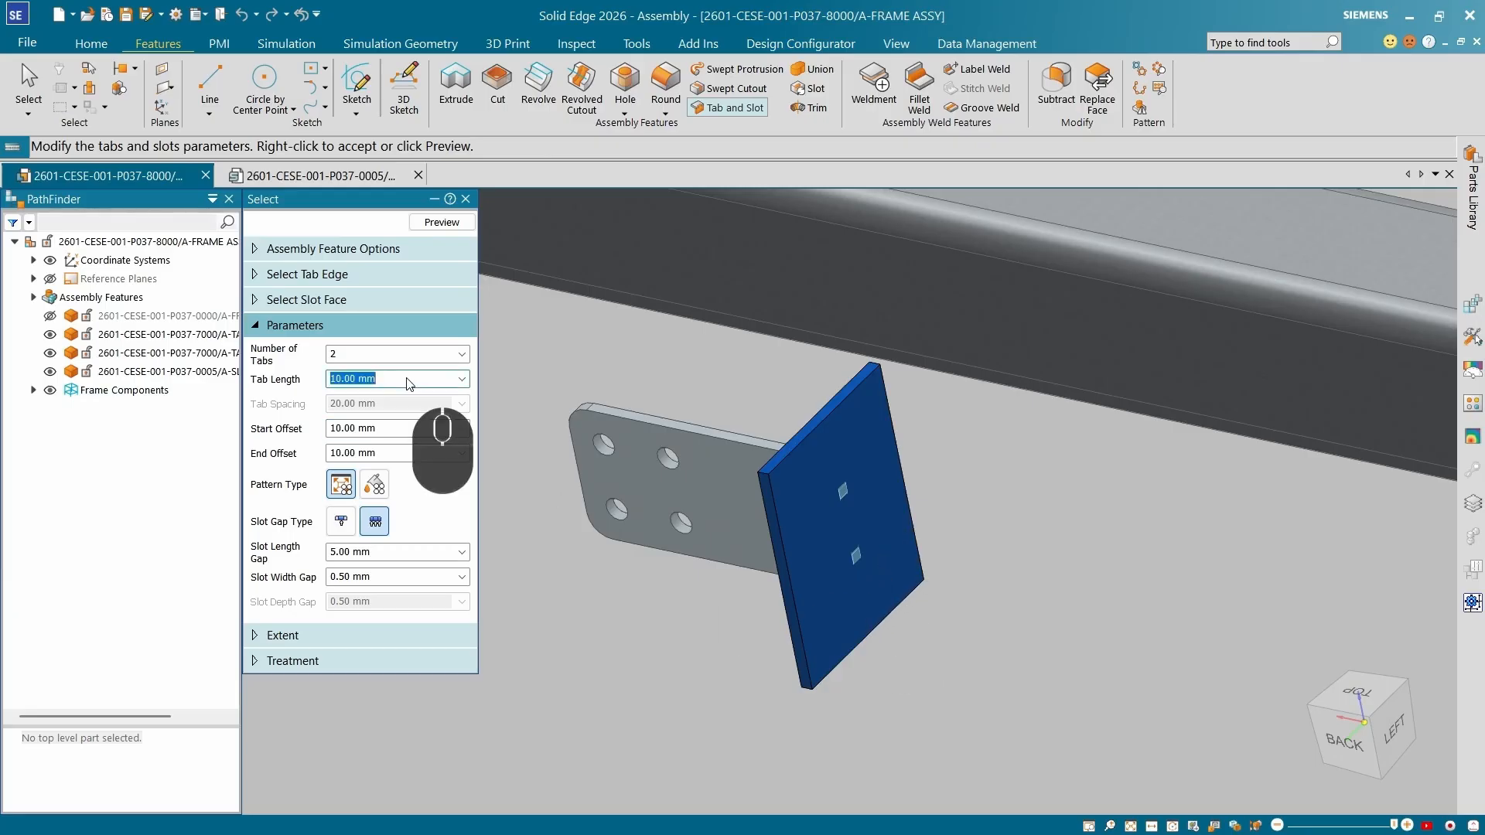
{"action": "left_click", "coordinate": [406, 429]}
{"action": "type", "text": "5"}
{"action": "key", "text": "Tab"}
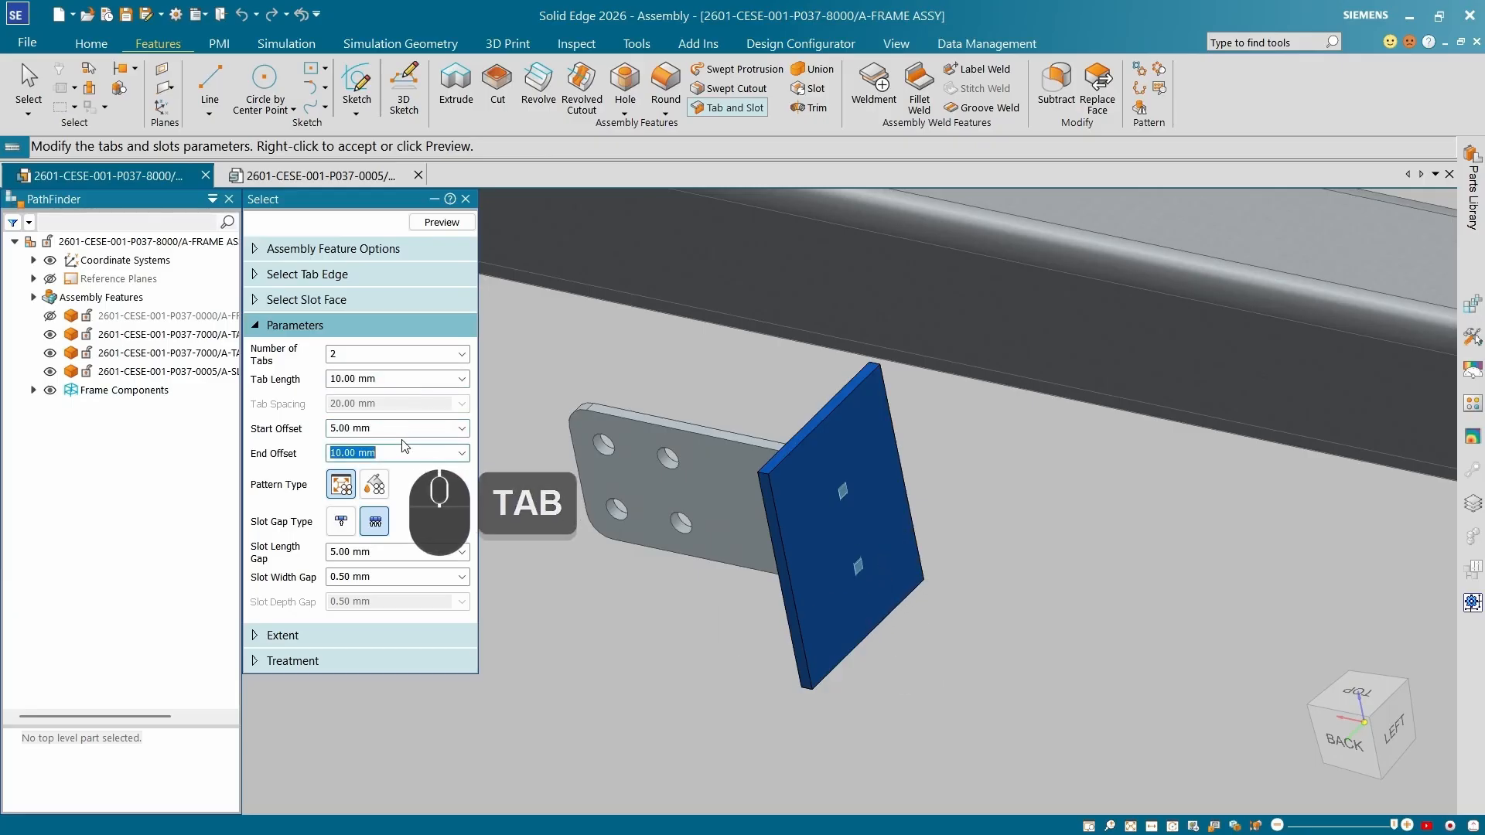
{"action": "left_click", "coordinate": [401, 380]}
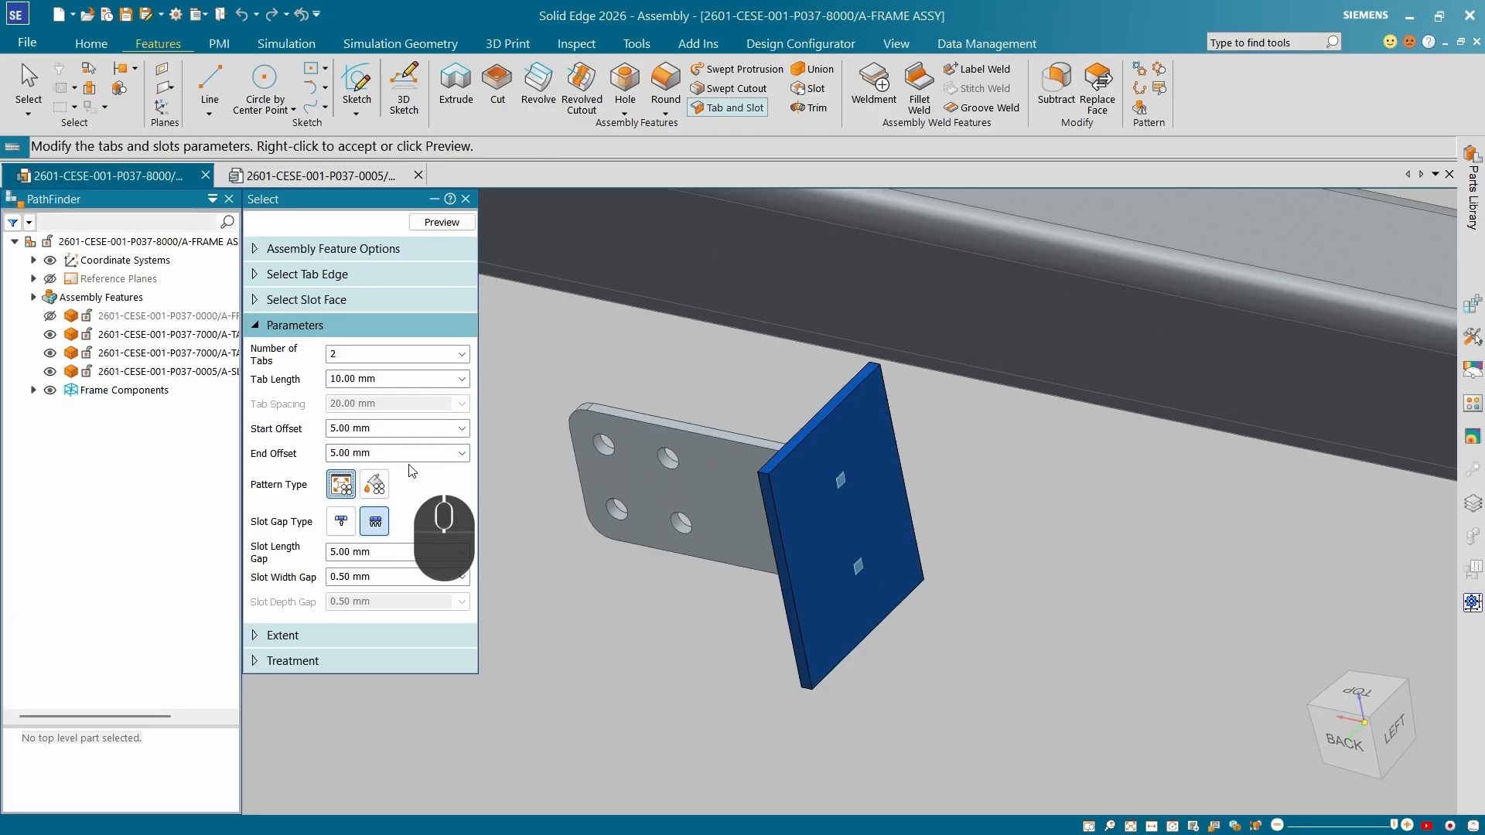
{"action": "type", "text": "20"}
{"action": "key", "text": "Tab"}
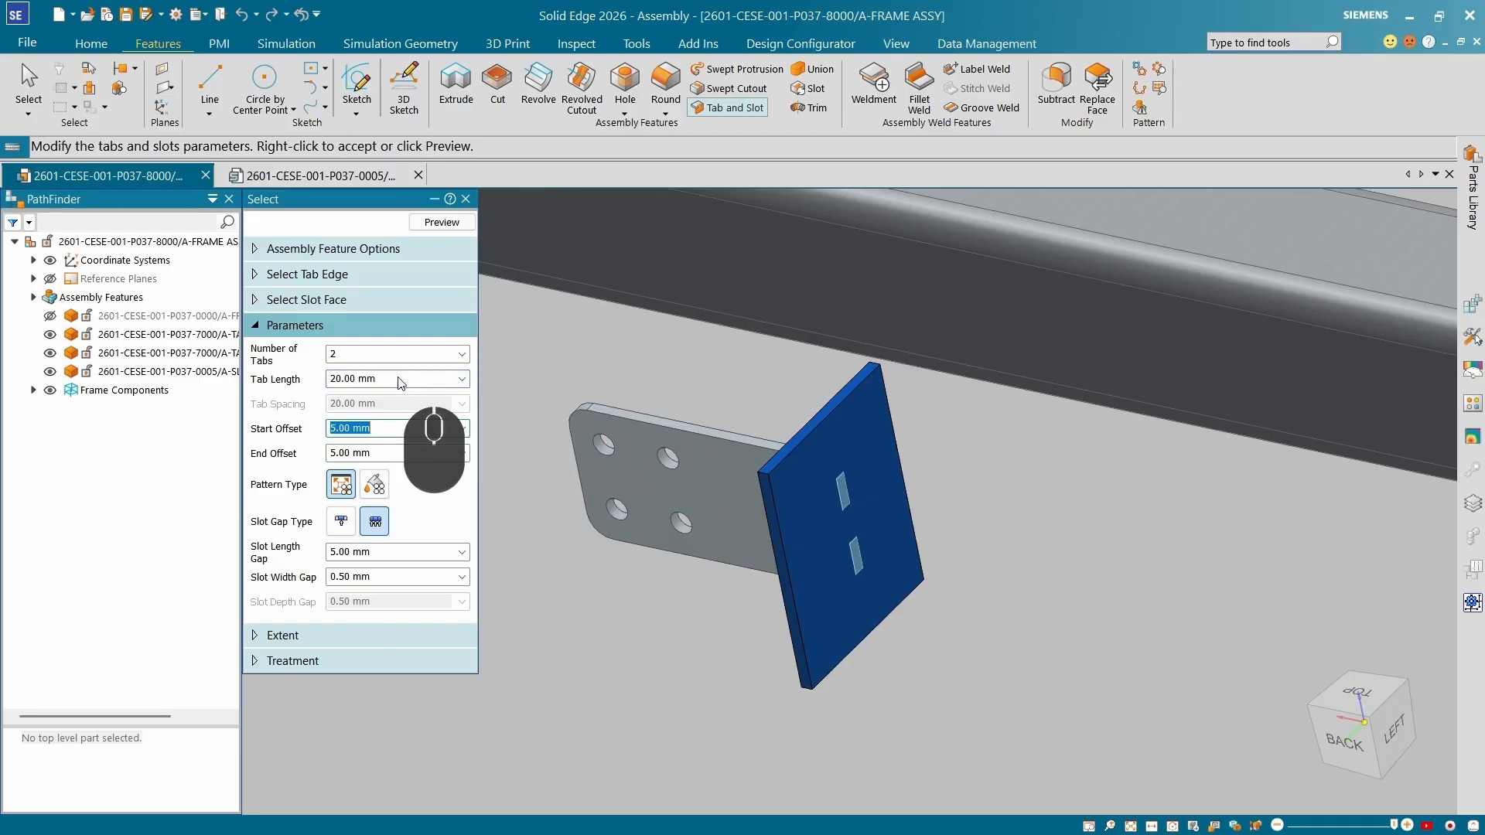
Switch the slot gap to a single value and give the tabs a finite extent of 5 mm.
{"action": "left_click", "coordinate": [341, 523]}
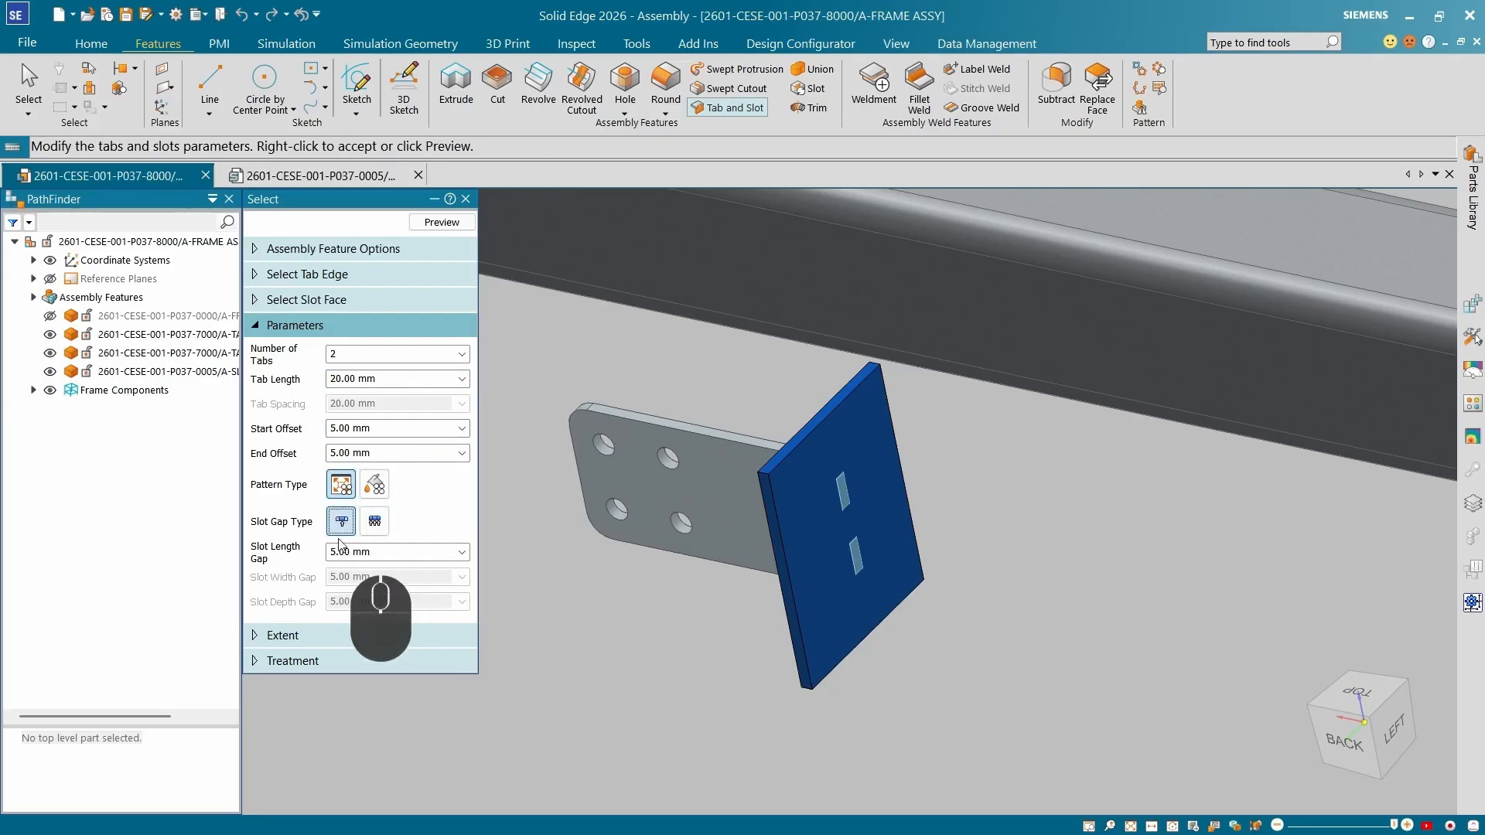
{"action": "left_click", "coordinate": [407, 553]}
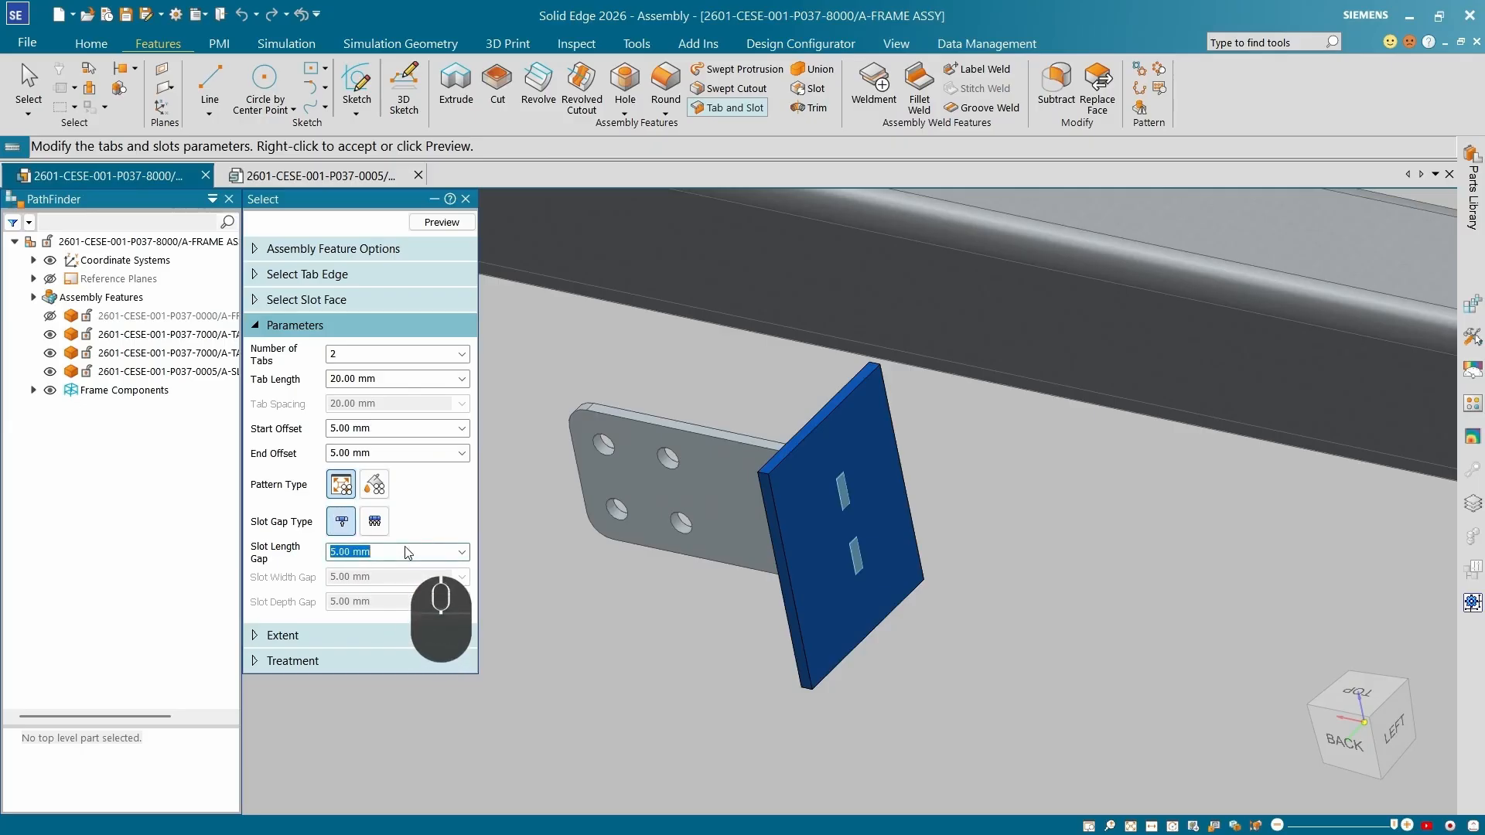
{"action": "left_click", "coordinate": [357, 636]}
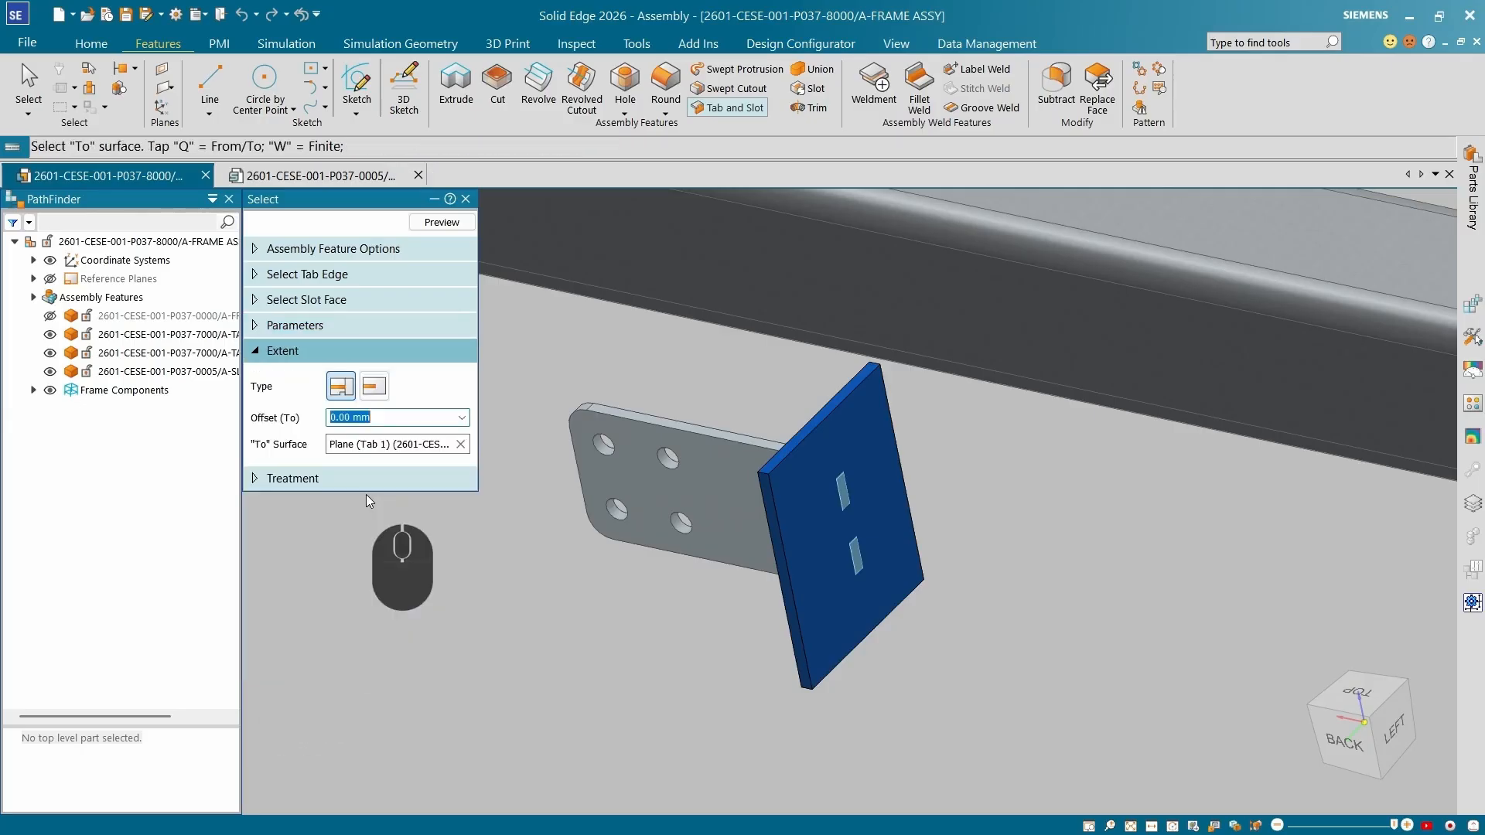
{"action": "key", "text": "w"}
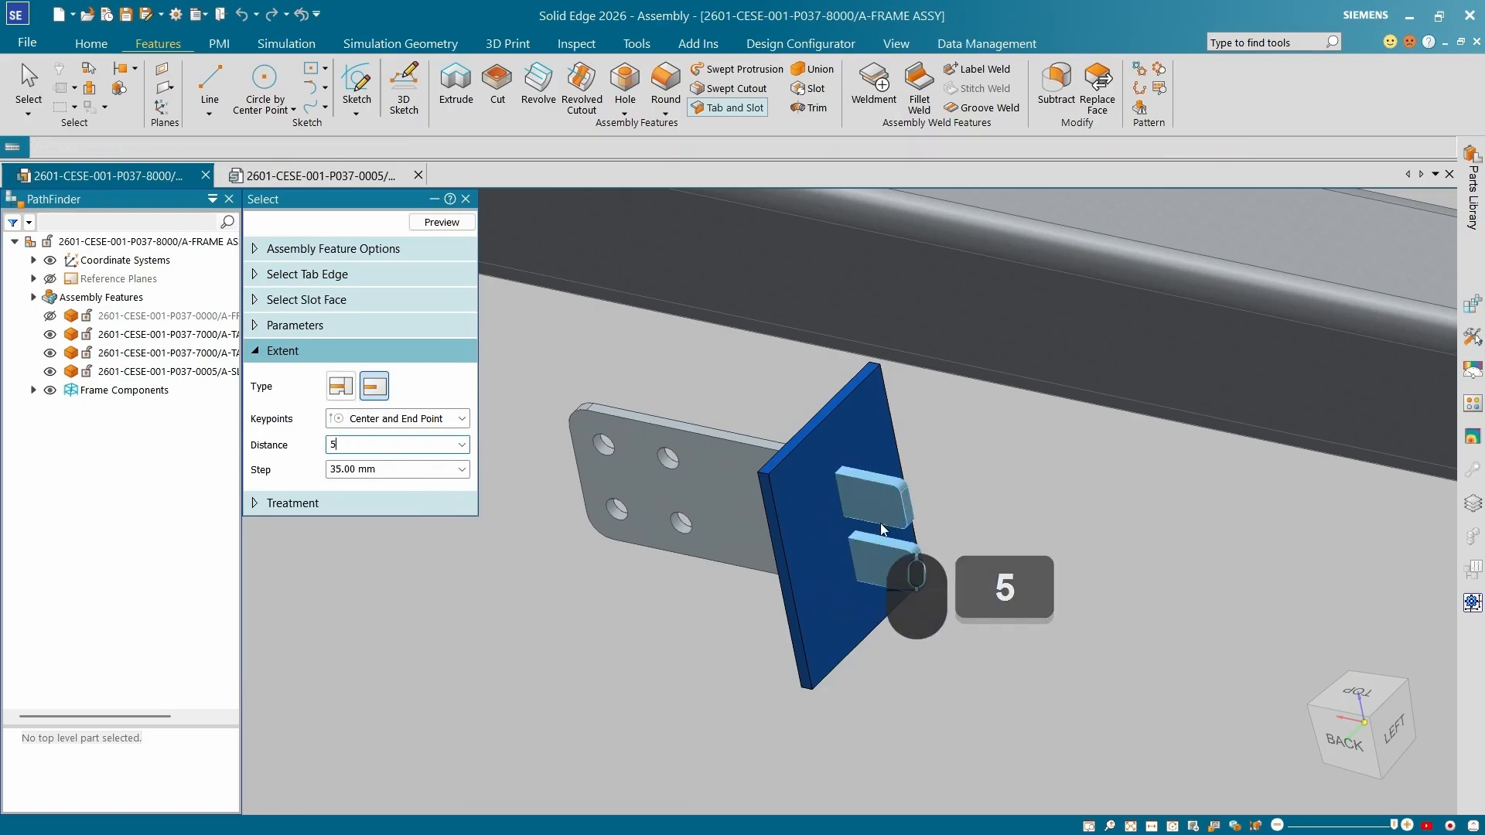
{"action": "key", "text": "Return"}
{"action": "left_click", "coordinate": [1047, 570]}
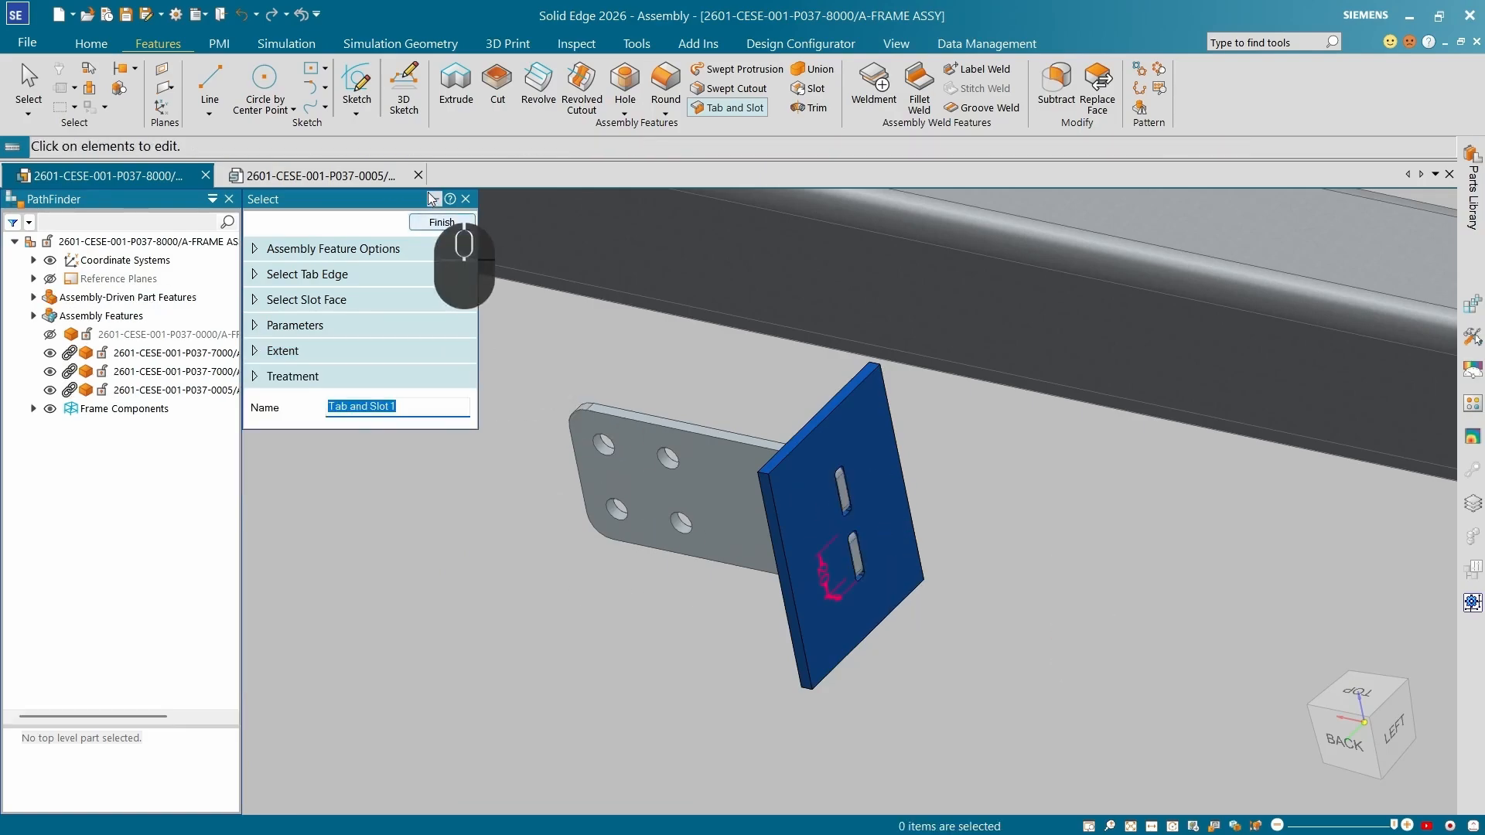
Preview the tabs and slots and finish the Tab and Slot feature.
{"action": "scroll", "coordinate": [842, 494], "scroll_direction": "down", "scroll_amount": 6}
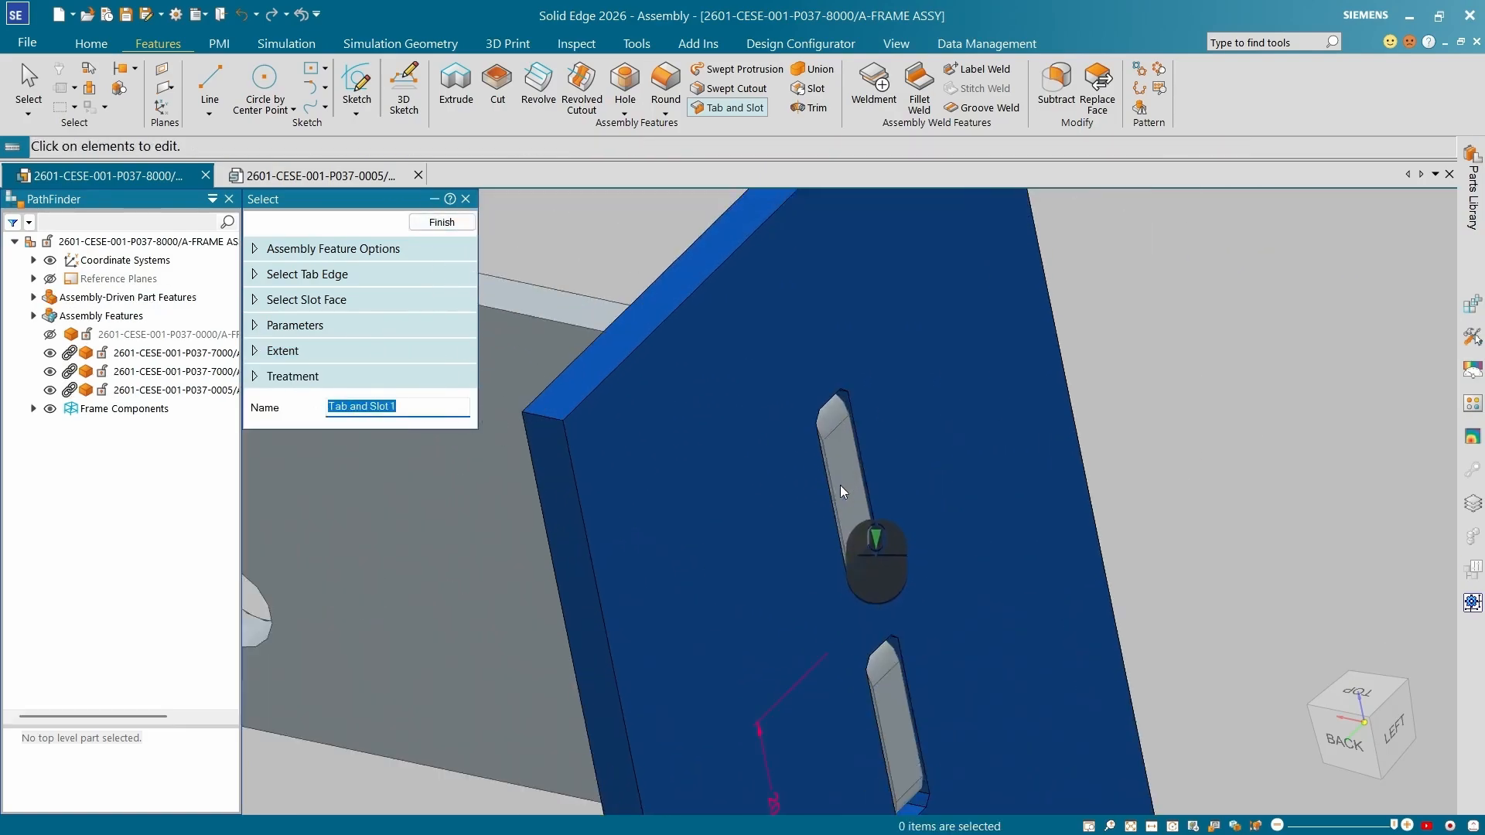
{"action": "middle_click_drag", "start_coordinate": [842, 494], "coordinate": [764, 391]}
{"action": "scroll", "coordinate": [764, 388], "scroll_direction": "up", "scroll_amount": 2}
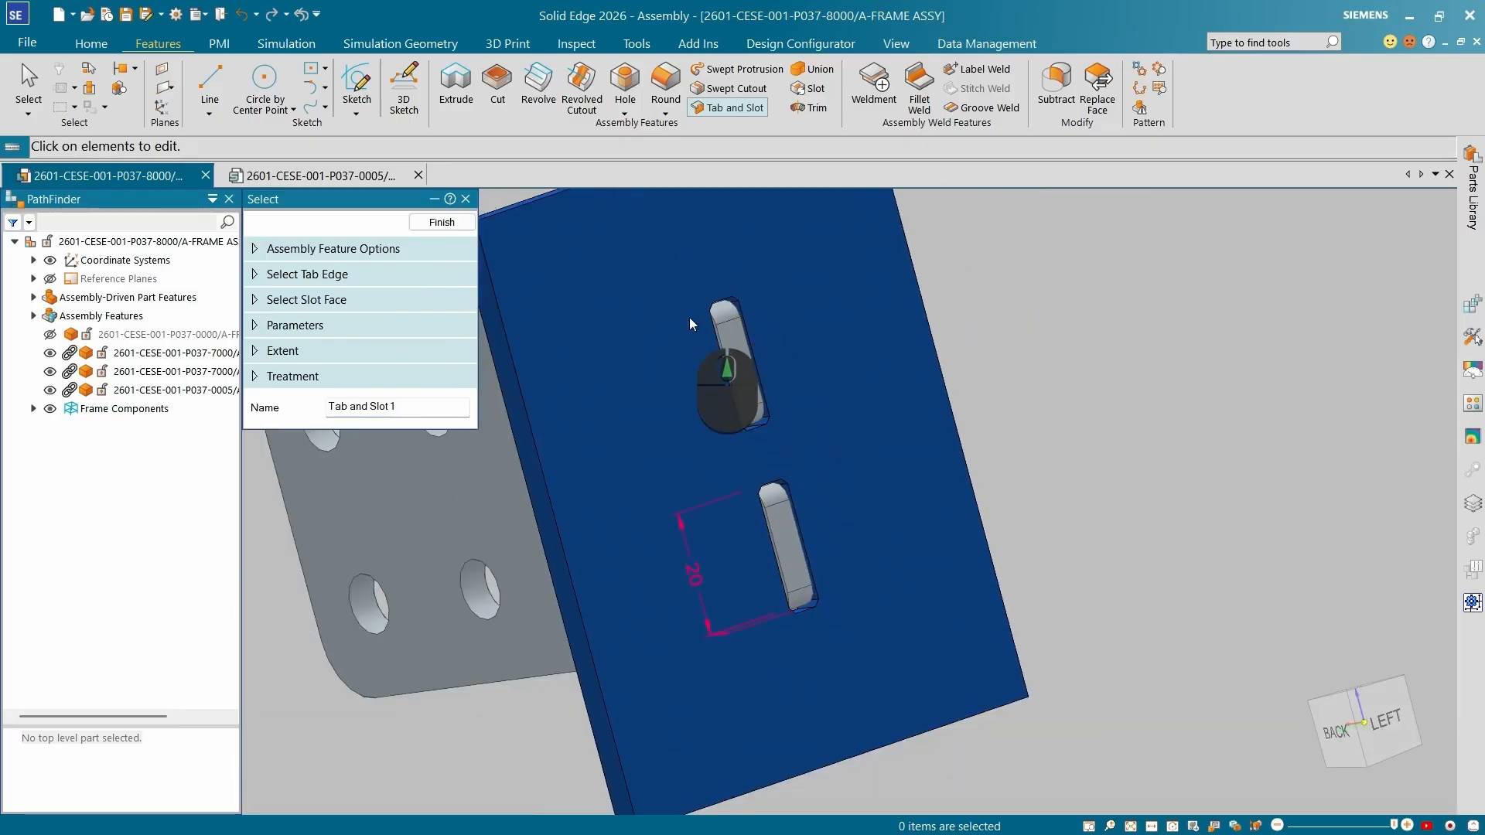
{"action": "left_click", "coordinate": [279, 379]}
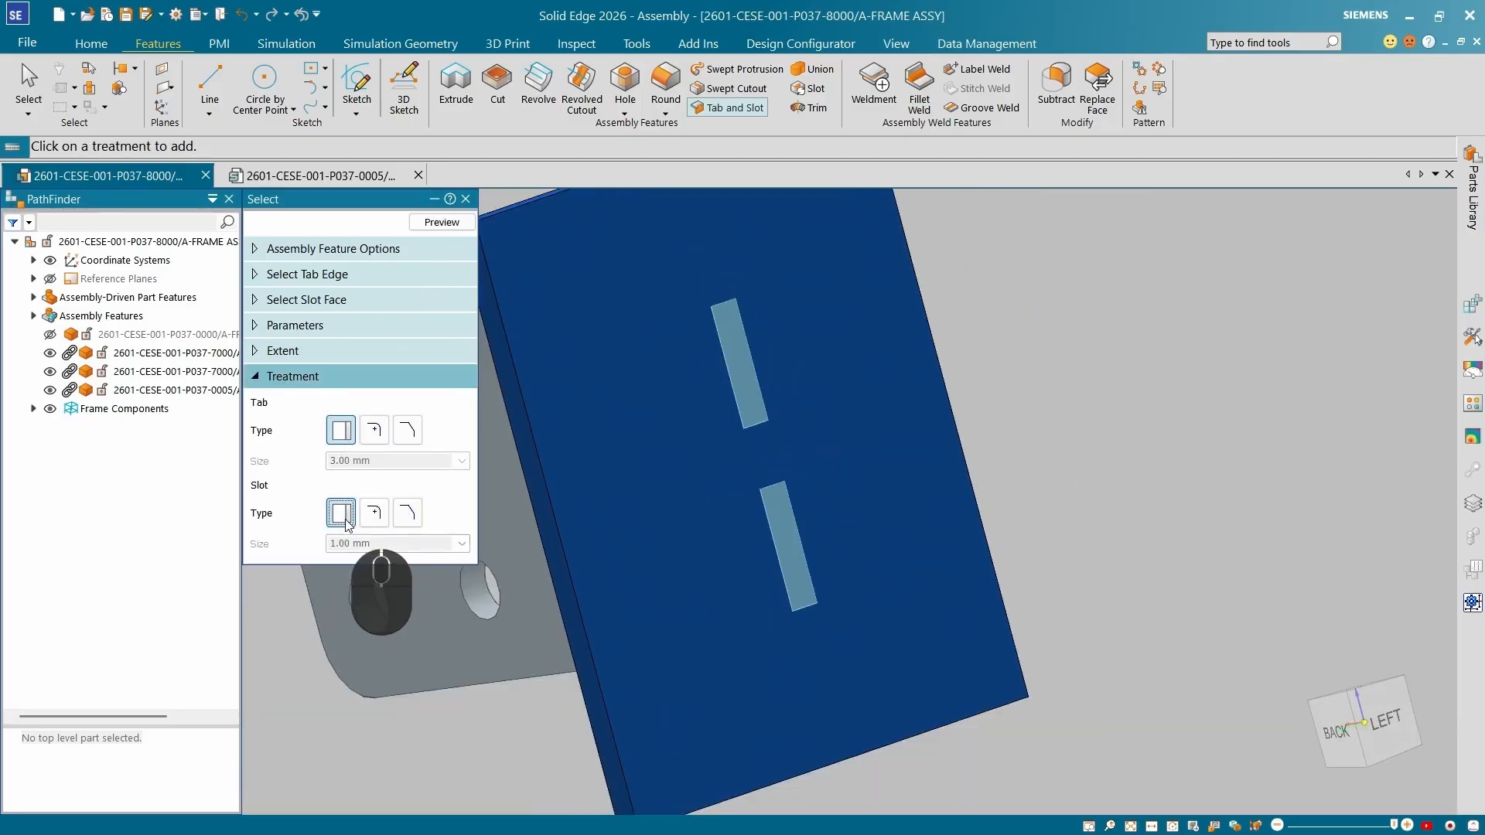
{"action": "left_click", "coordinate": [441, 222]}
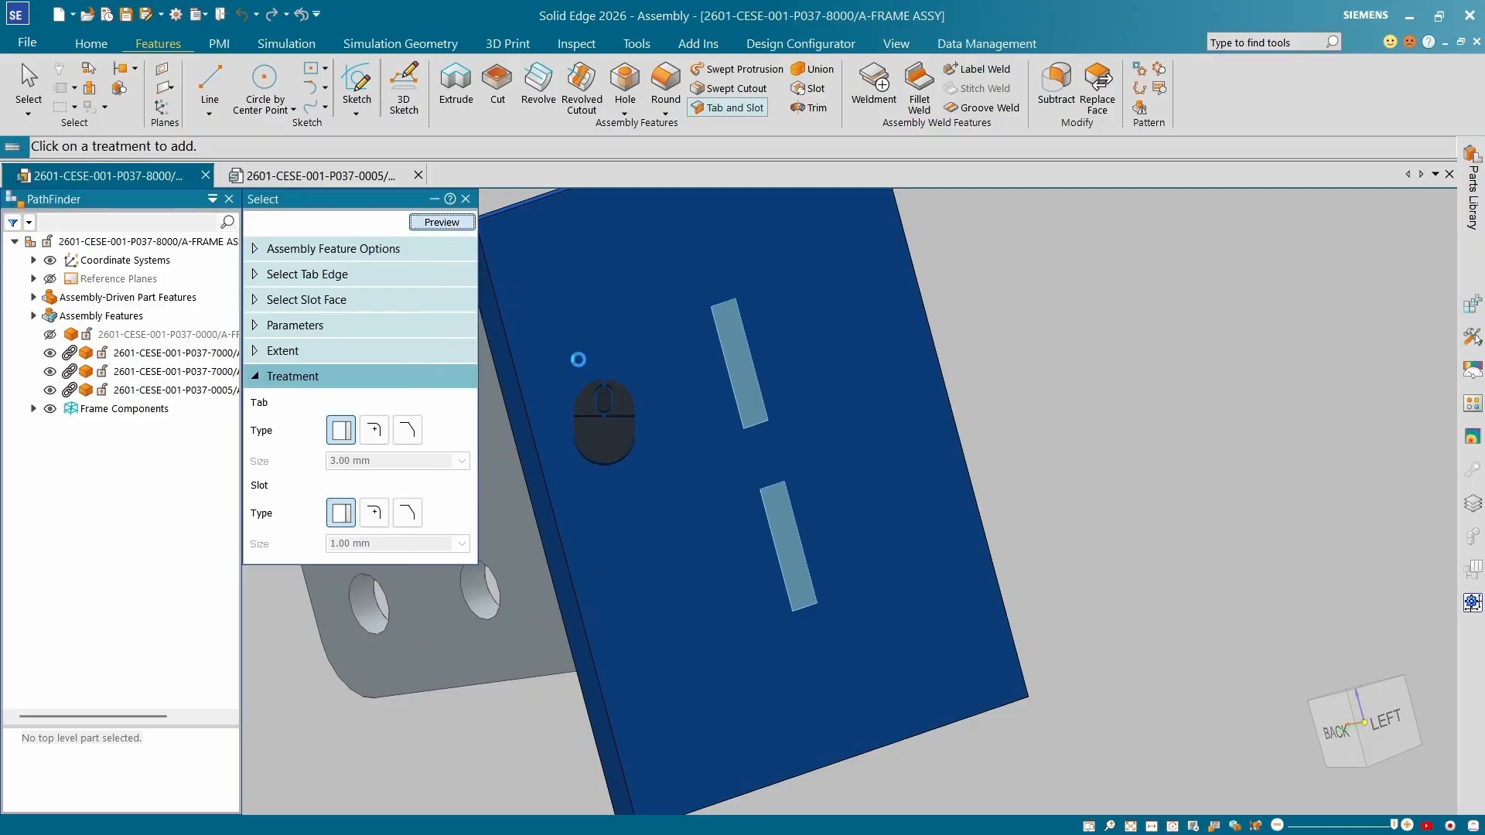
{"action": "middle_click_drag", "start_coordinate": [576, 348], "coordinate": [637, 569]}
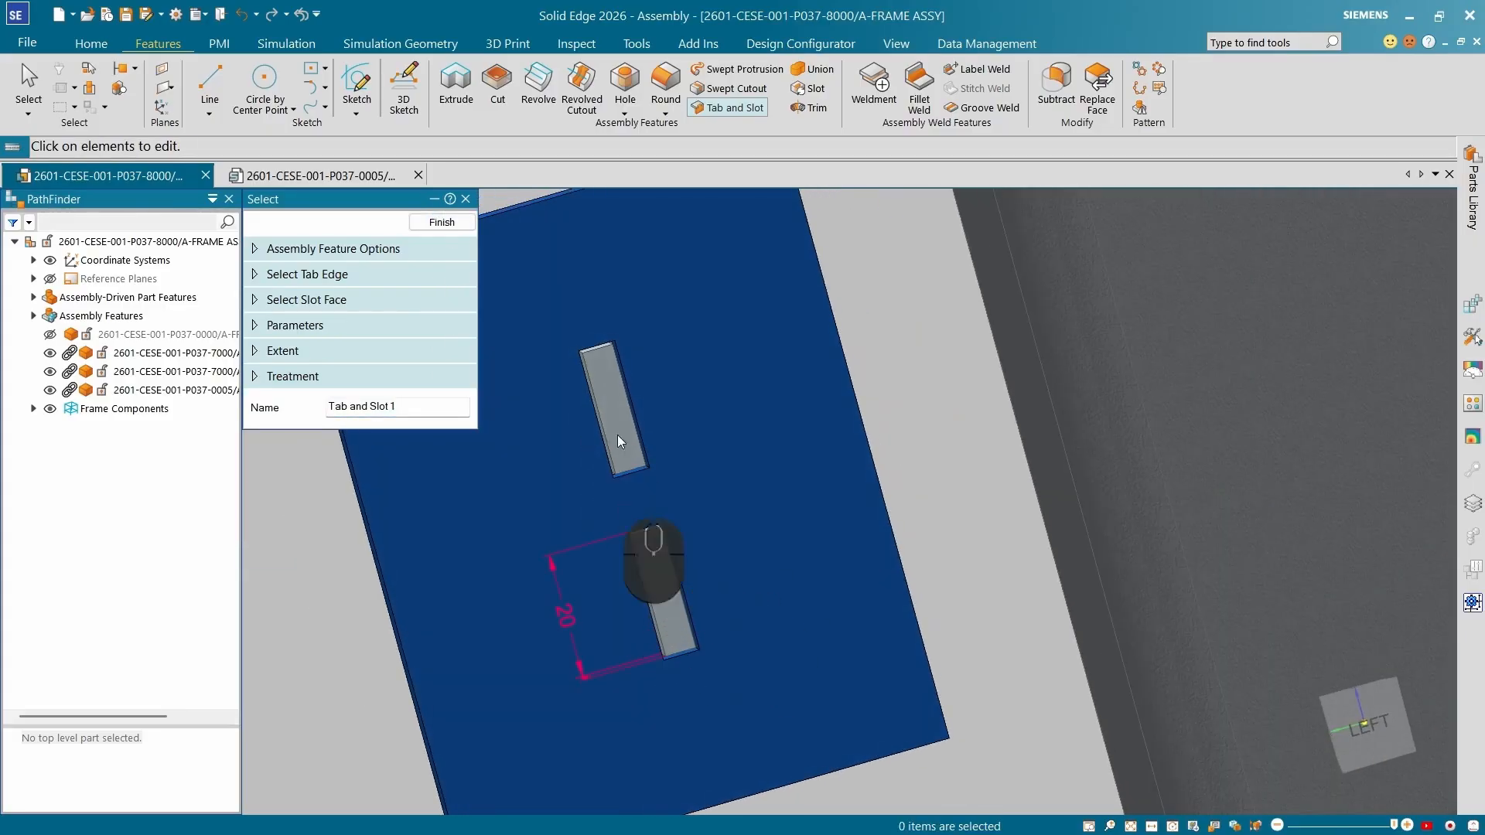
{"action": "middle_click_drag", "start_coordinate": [675, 430], "coordinate": [581, 371]}
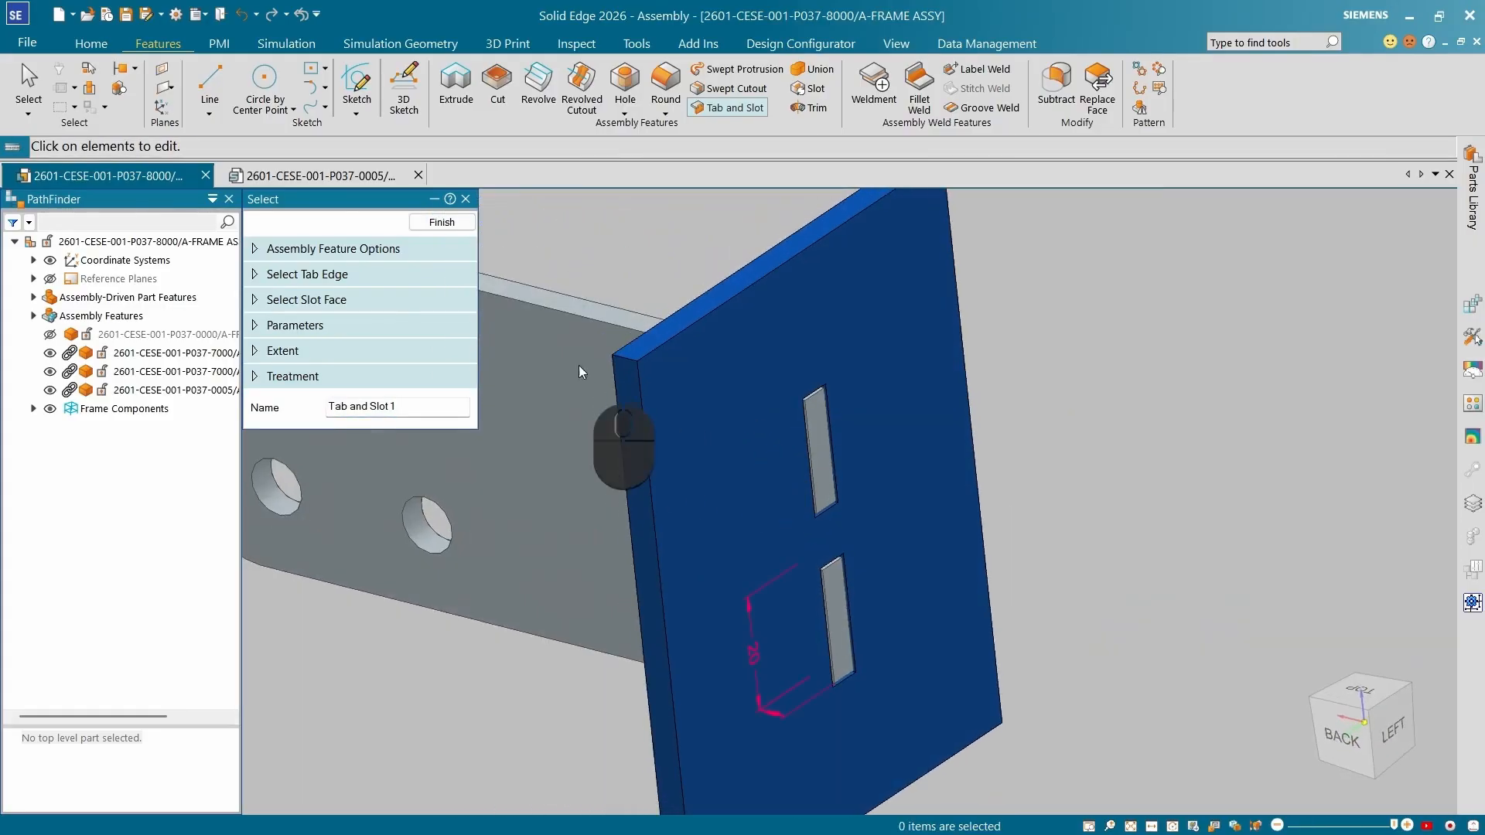
{"action": "left_click", "coordinate": [444, 225]}
{"action": "left_click", "coordinate": [445, 225]}
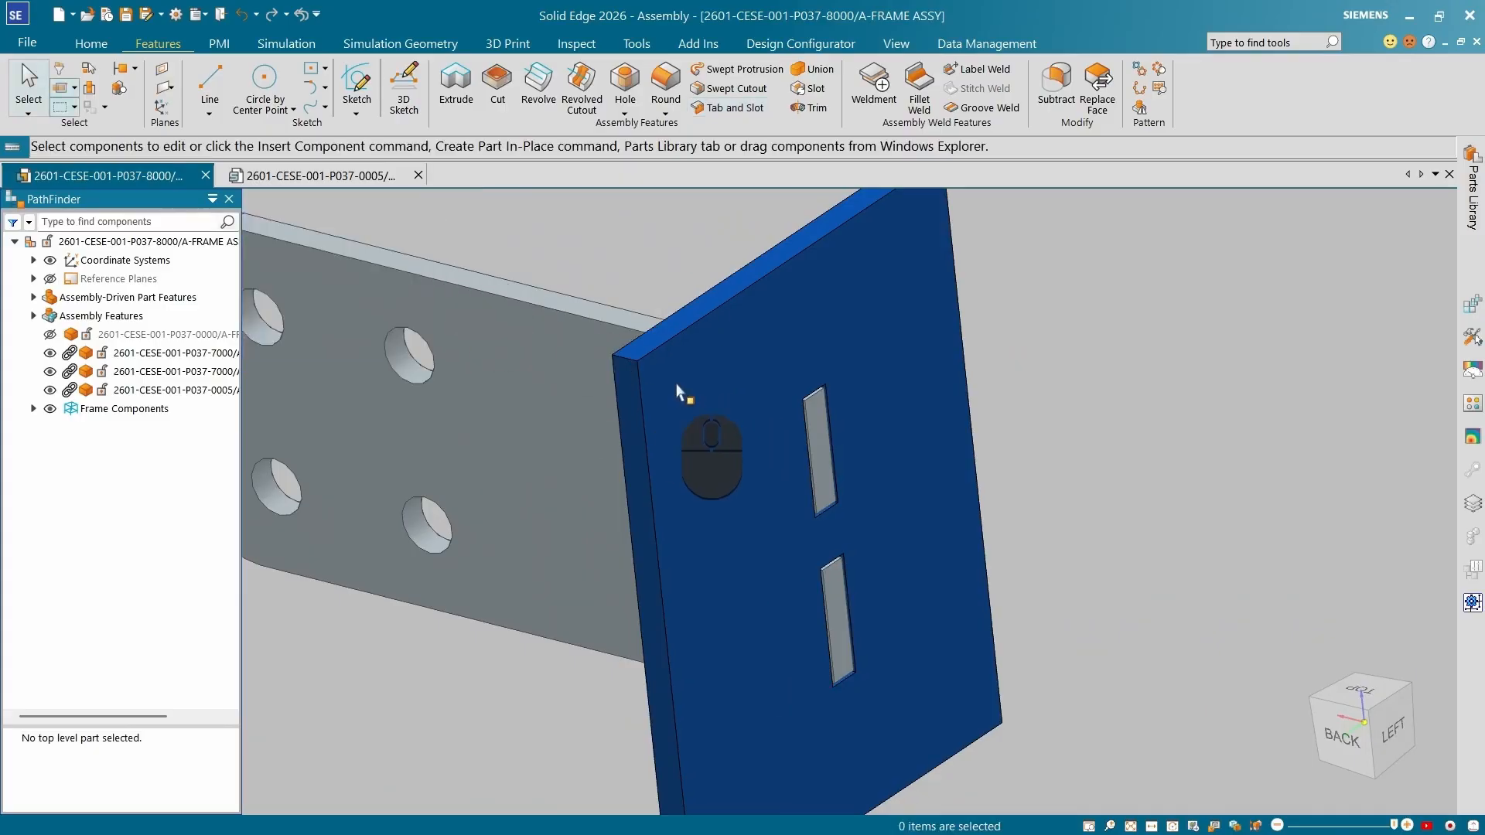
Examine the tab bracket and slotted plate from different angles.
{"action": "scroll", "coordinate": [458, 485], "scroll_direction": "up", "scroll_amount": 3}
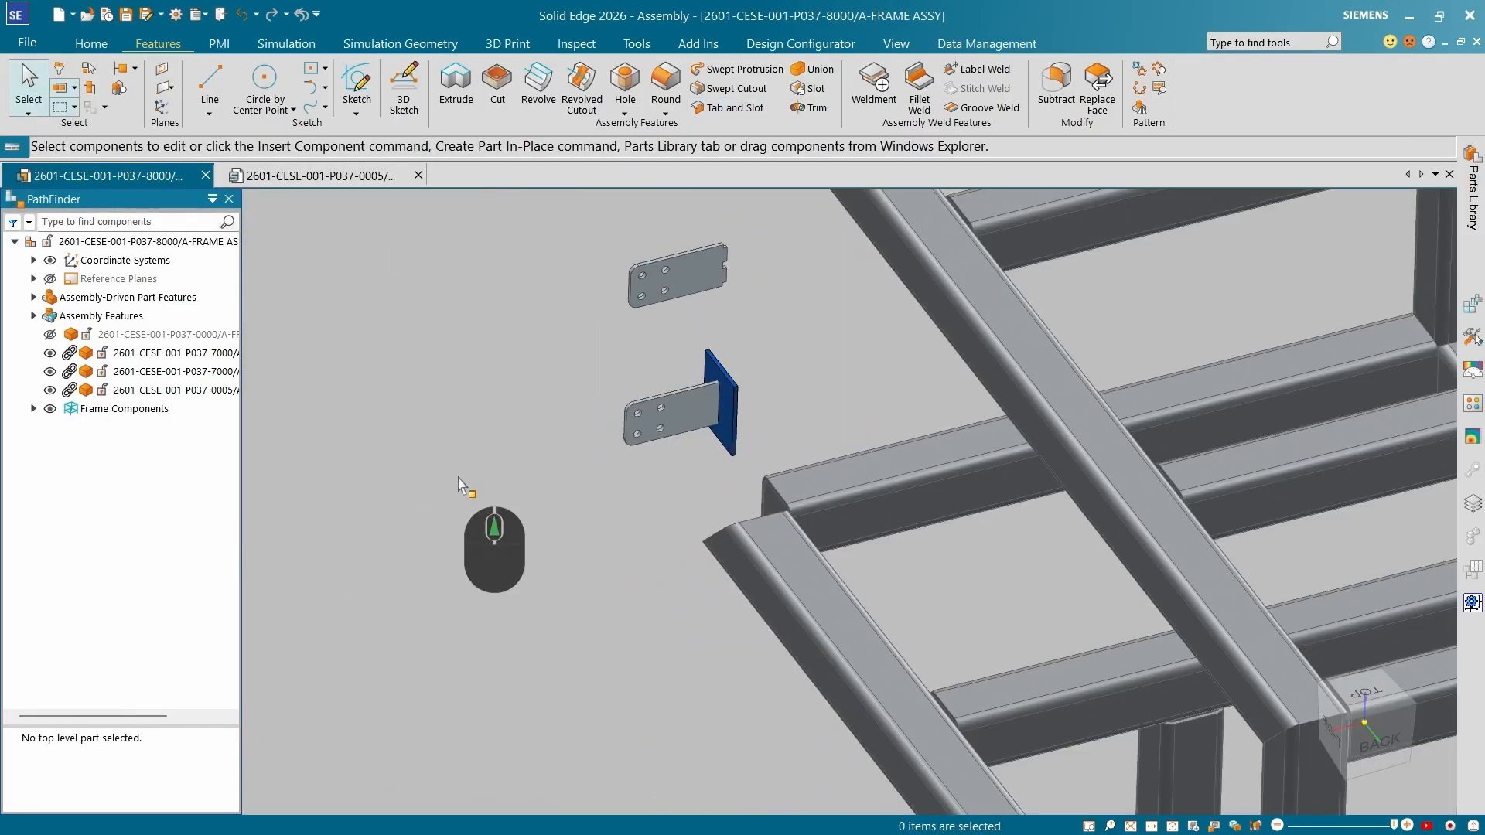
{"action": "middle_click_drag", "start_coordinate": [458, 485], "coordinate": [655, 479]}
{"action": "scroll", "coordinate": [723, 313], "scroll_direction": "up", "scroll_amount": 5}
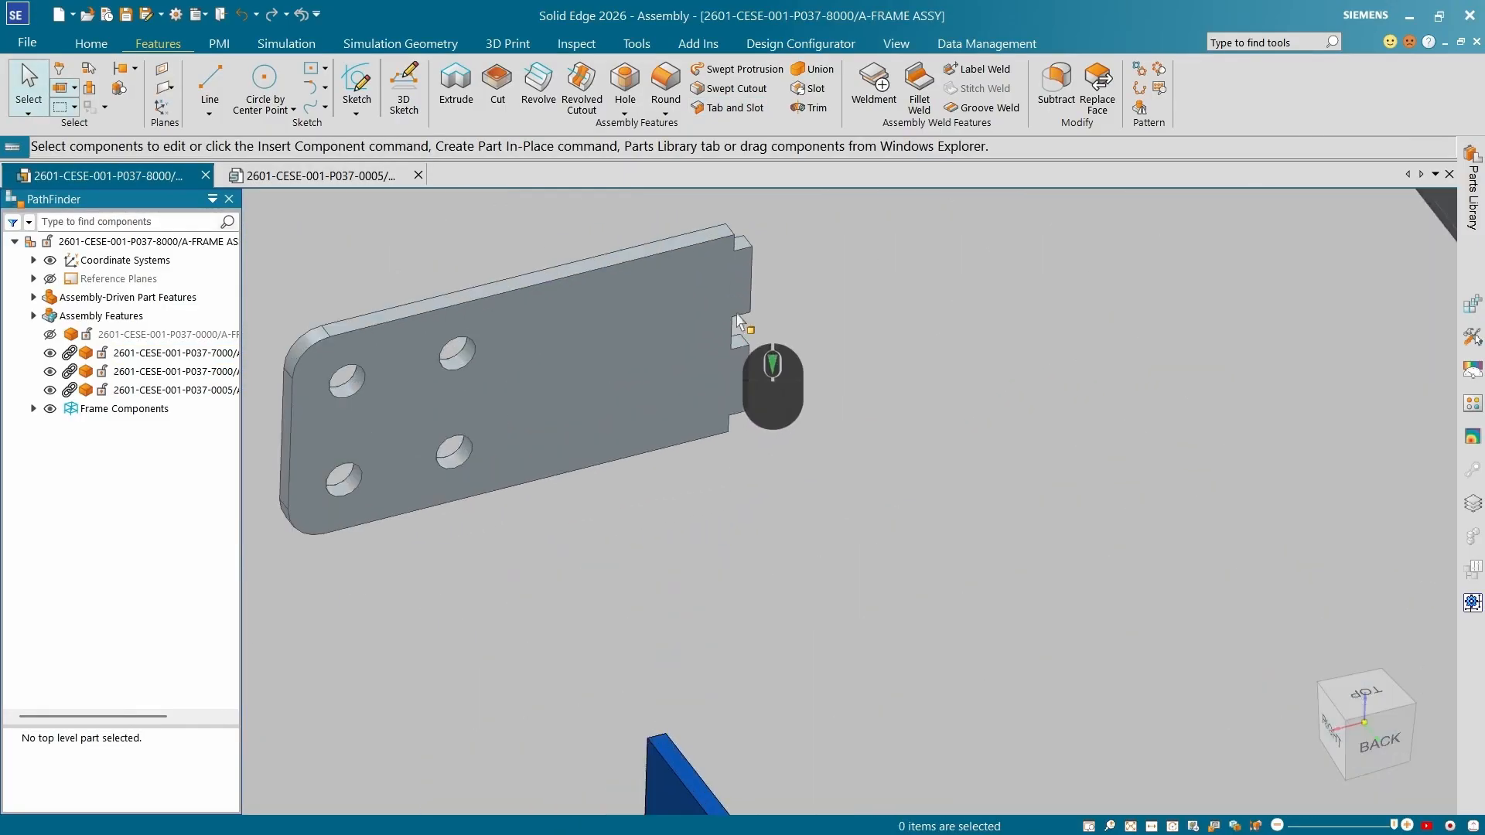
{"action": "middle_click_drag", "start_coordinate": [738, 387], "coordinate": [657, 381]}
{"action": "scroll", "coordinate": [654, 378], "scroll_direction": "down", "scroll_amount": 4}
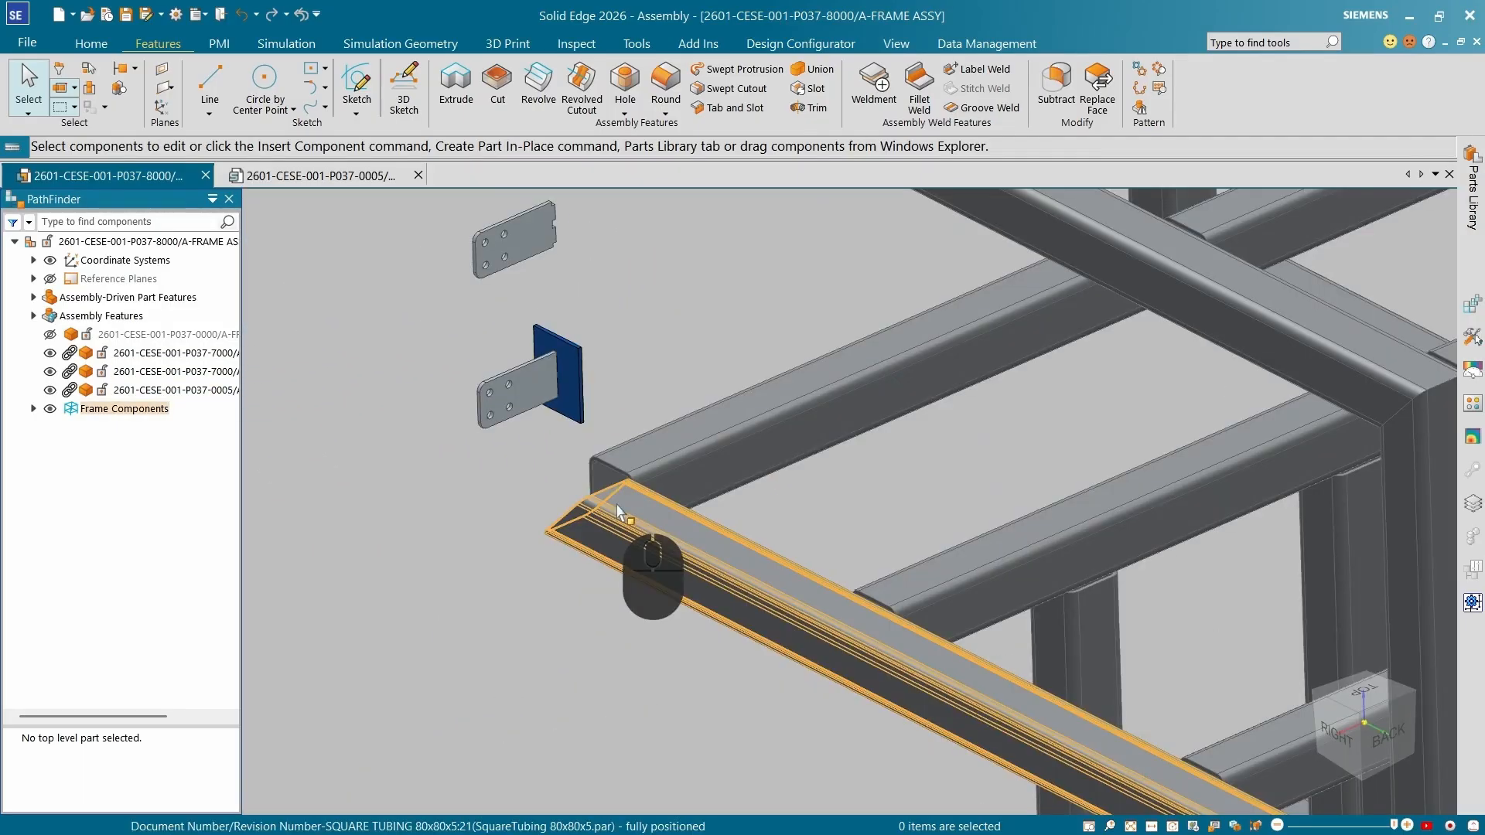
Locate the vertical frame tube beside the slotted plate in the Frame_4 components and check its visibility.
{"action": "left_click", "coordinate": [619, 512]}
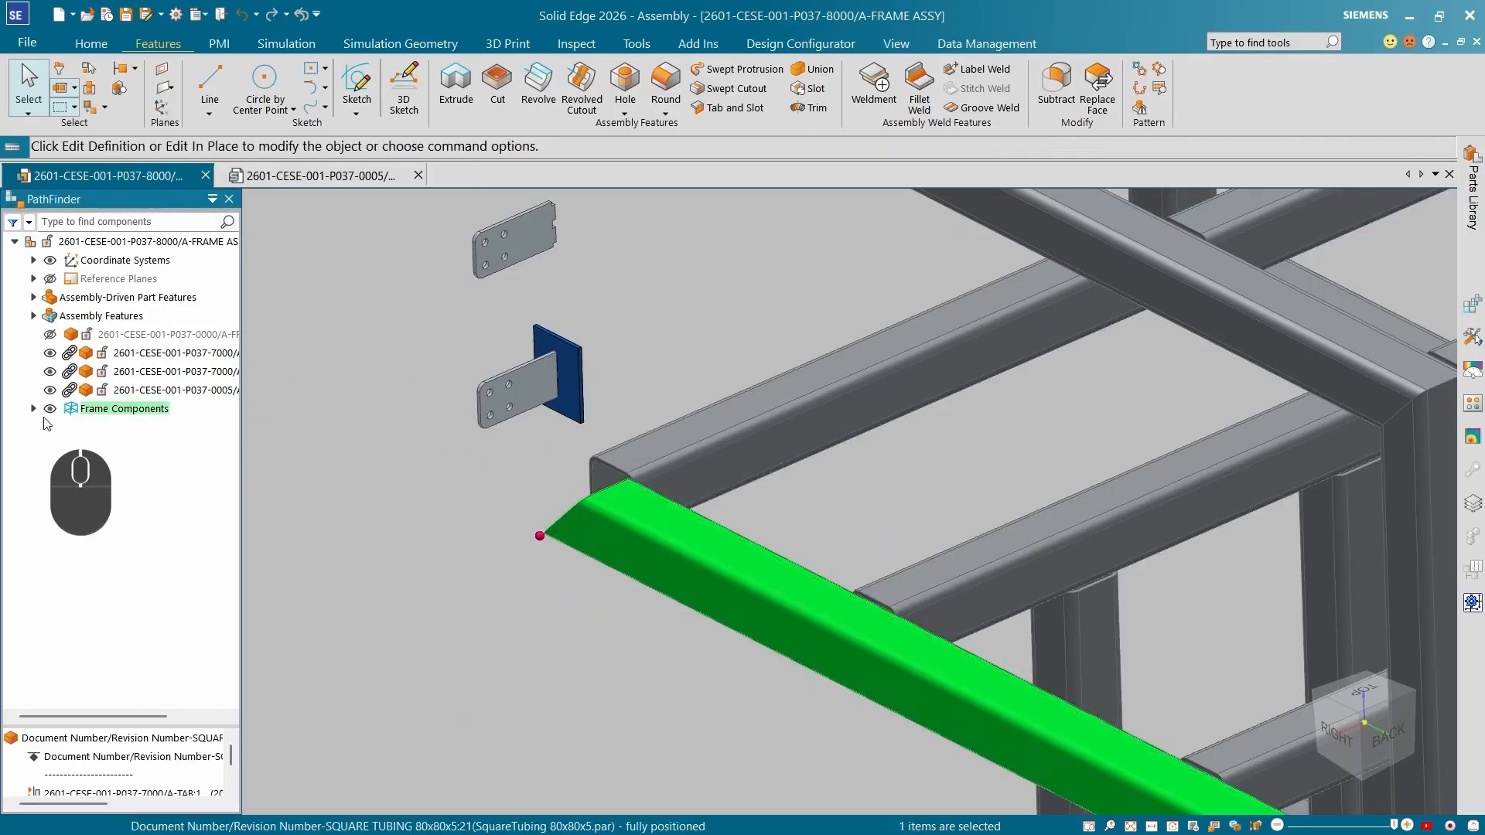
{"action": "left_click", "coordinate": [33, 408]}
{"action": "left_click", "coordinate": [53, 483]}
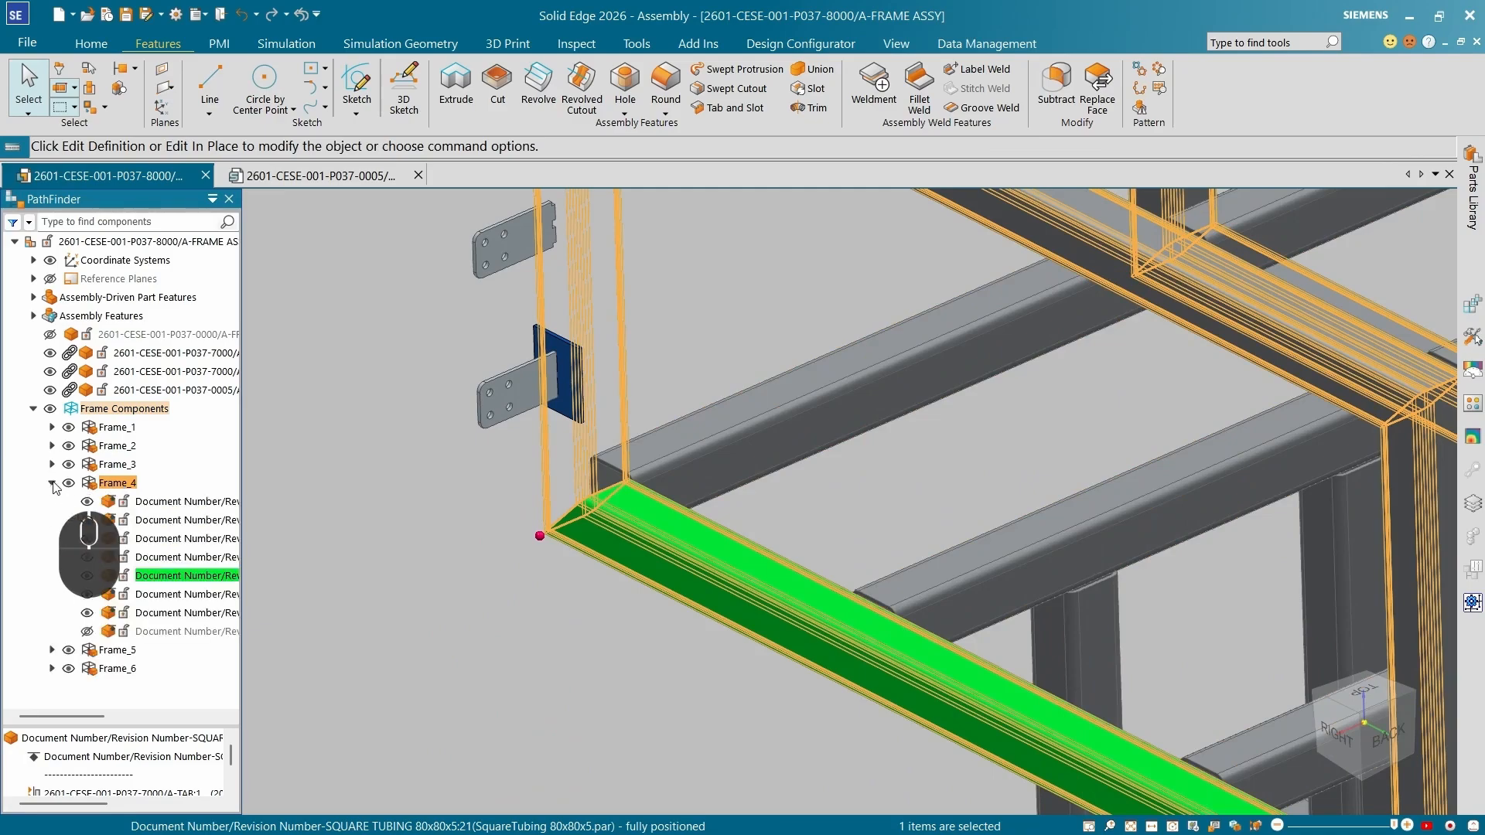
{"action": "left_click", "coordinate": [86, 631]}
{"action": "left_click", "coordinate": [88, 632]}
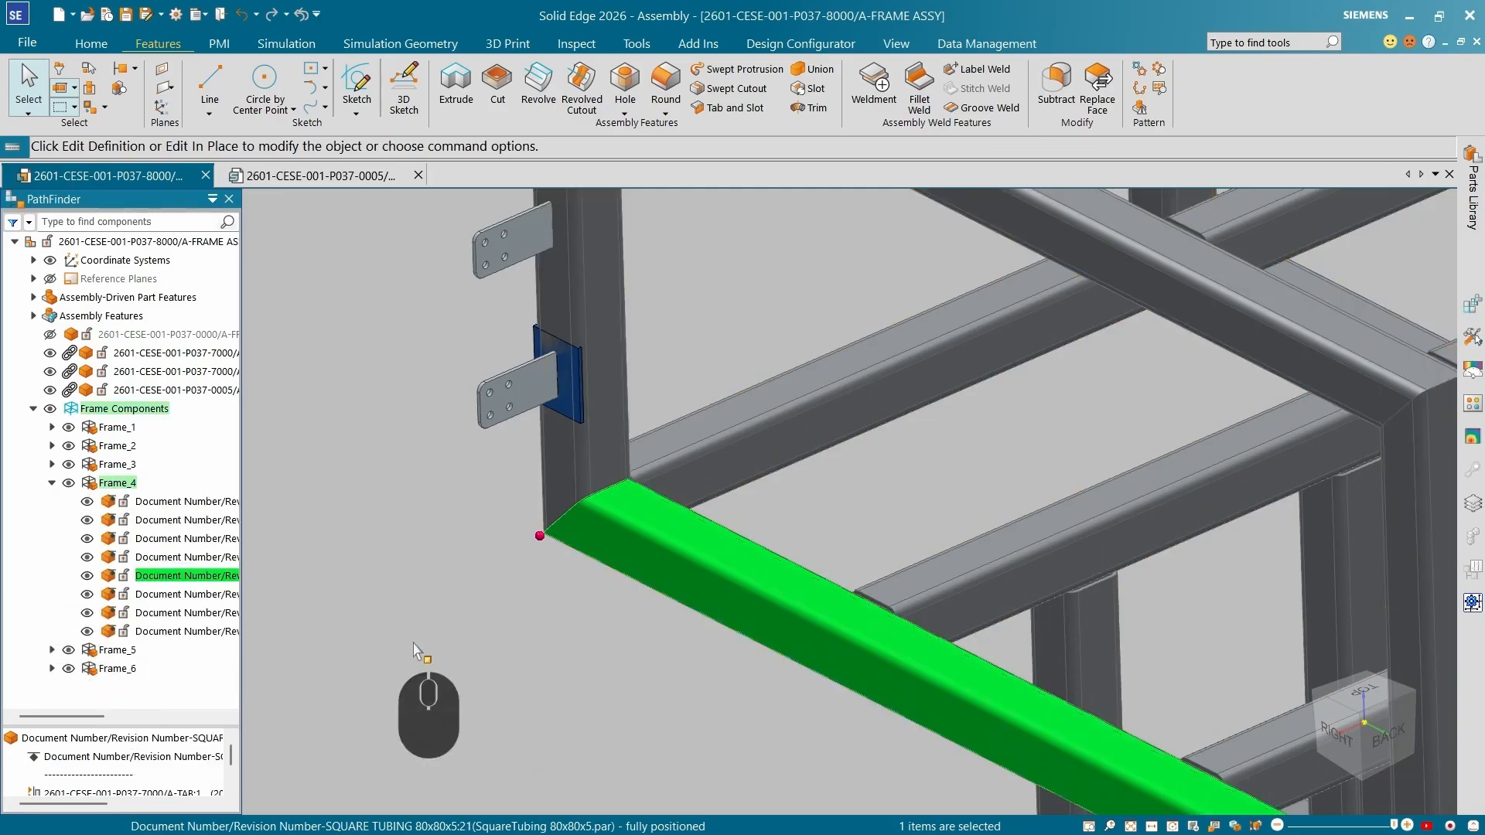
{"action": "left_click", "coordinate": [446, 638]}
{"action": "scroll", "coordinate": [638, 489], "scroll_direction": "down", "scroll_amount": 3}
{"action": "middle_click_drag", "start_coordinate": [638, 489], "coordinate": [628, 405]}
{"action": "scroll", "coordinate": [627, 405], "scroll_direction": "up", "scroll_amount": 3}
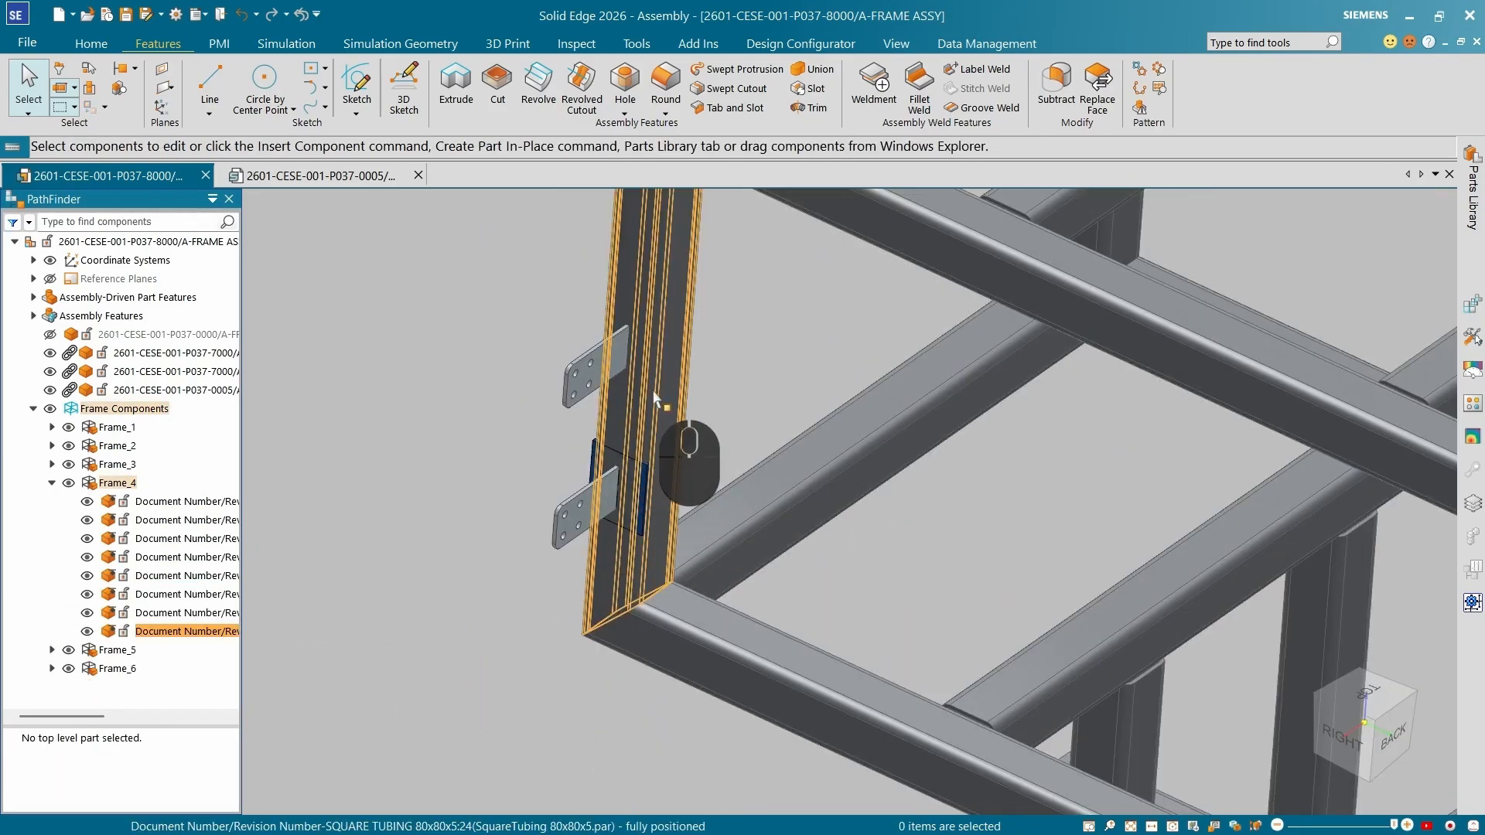
{"action": "scroll", "coordinate": [639, 426], "scroll_direction": "down", "scroll_amount": 2}
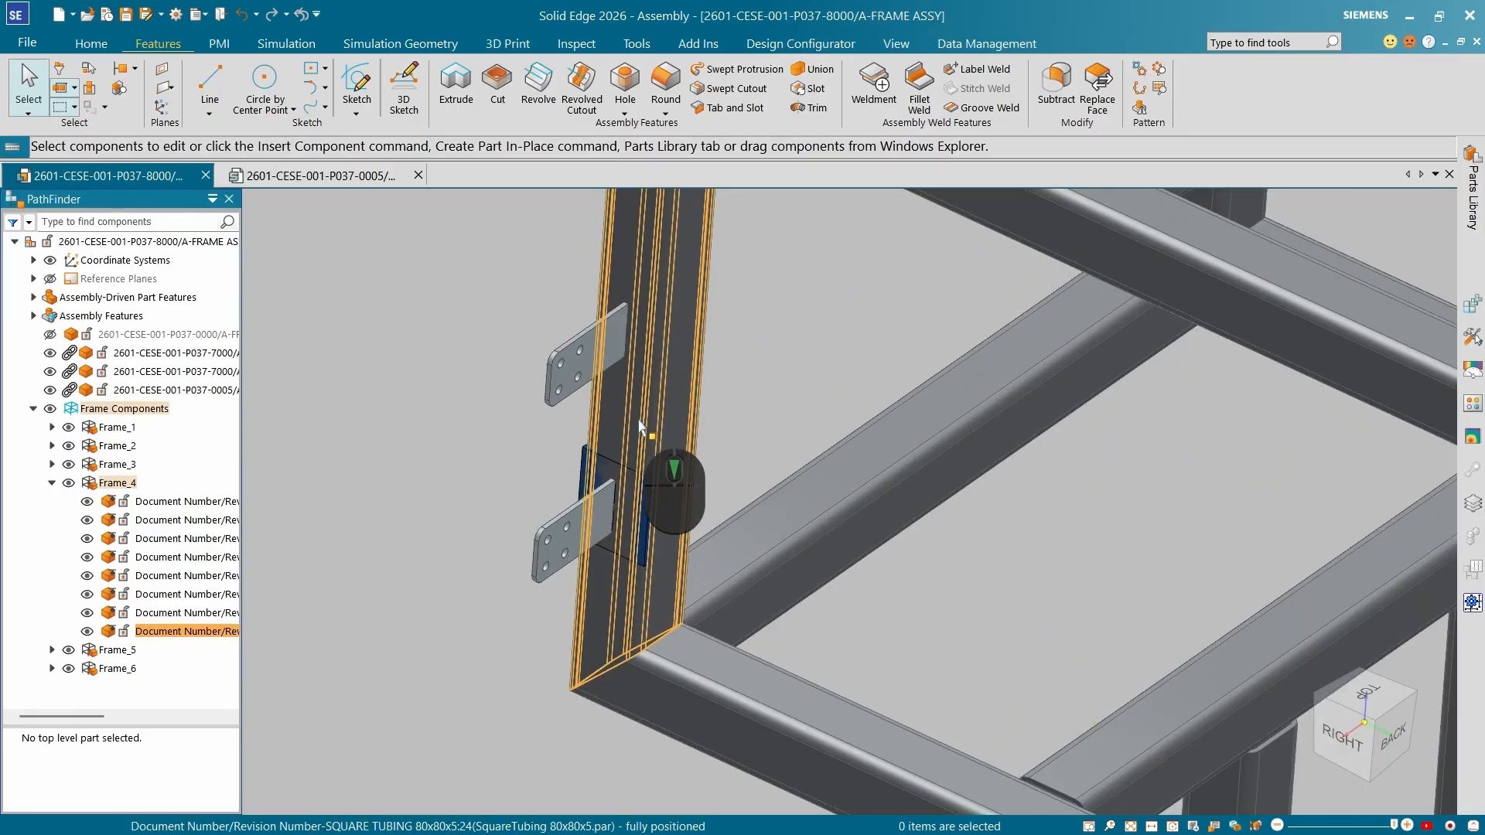
Save the vertical tube as part document 2601-CESE-001-P037-7003 and hide the original tube in the frame.
{"action": "left_click", "coordinate": [646, 407]}
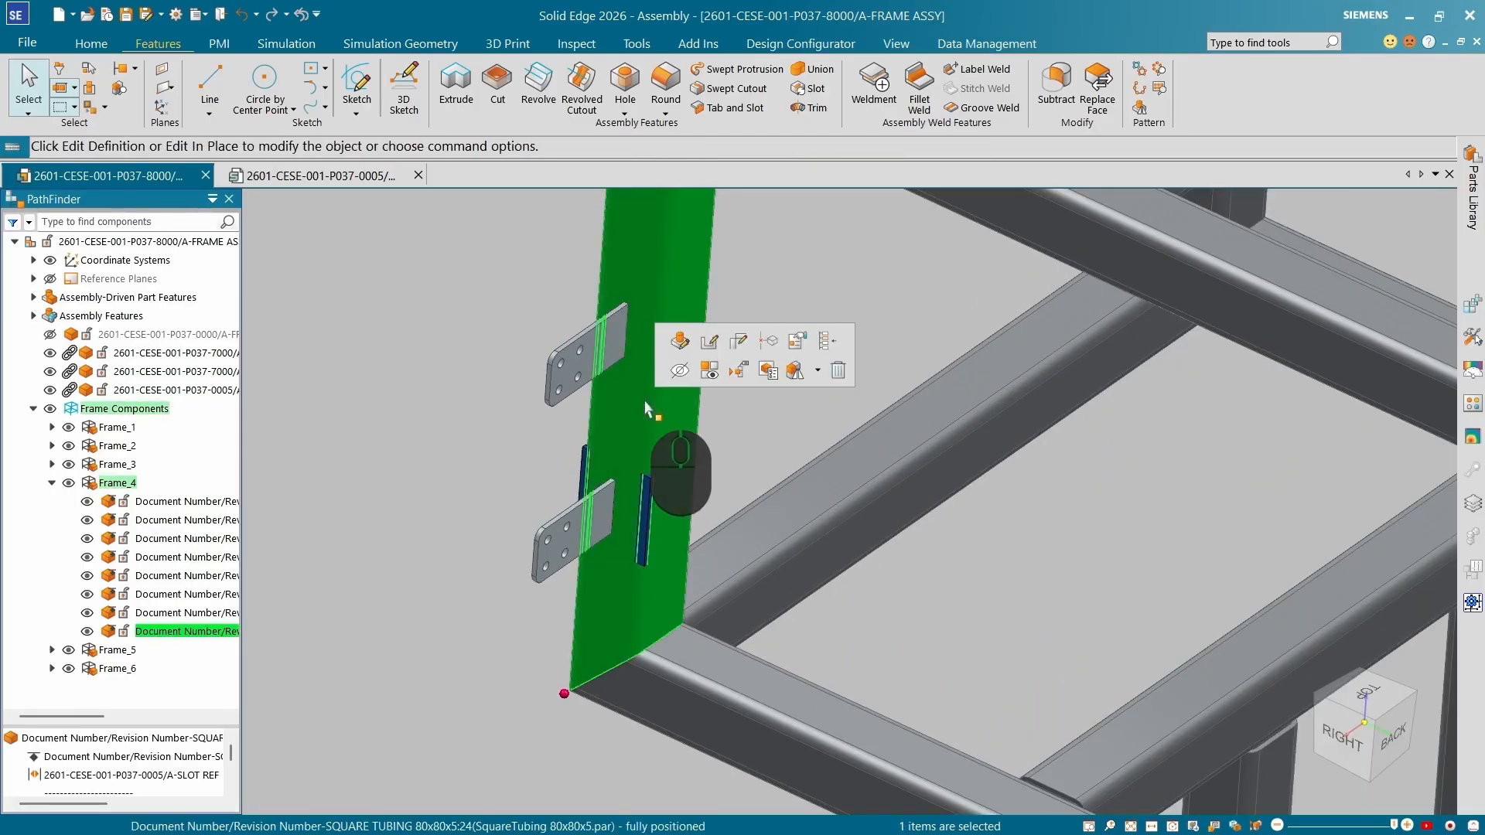
{"action": "right_click", "coordinate": [646, 407]}
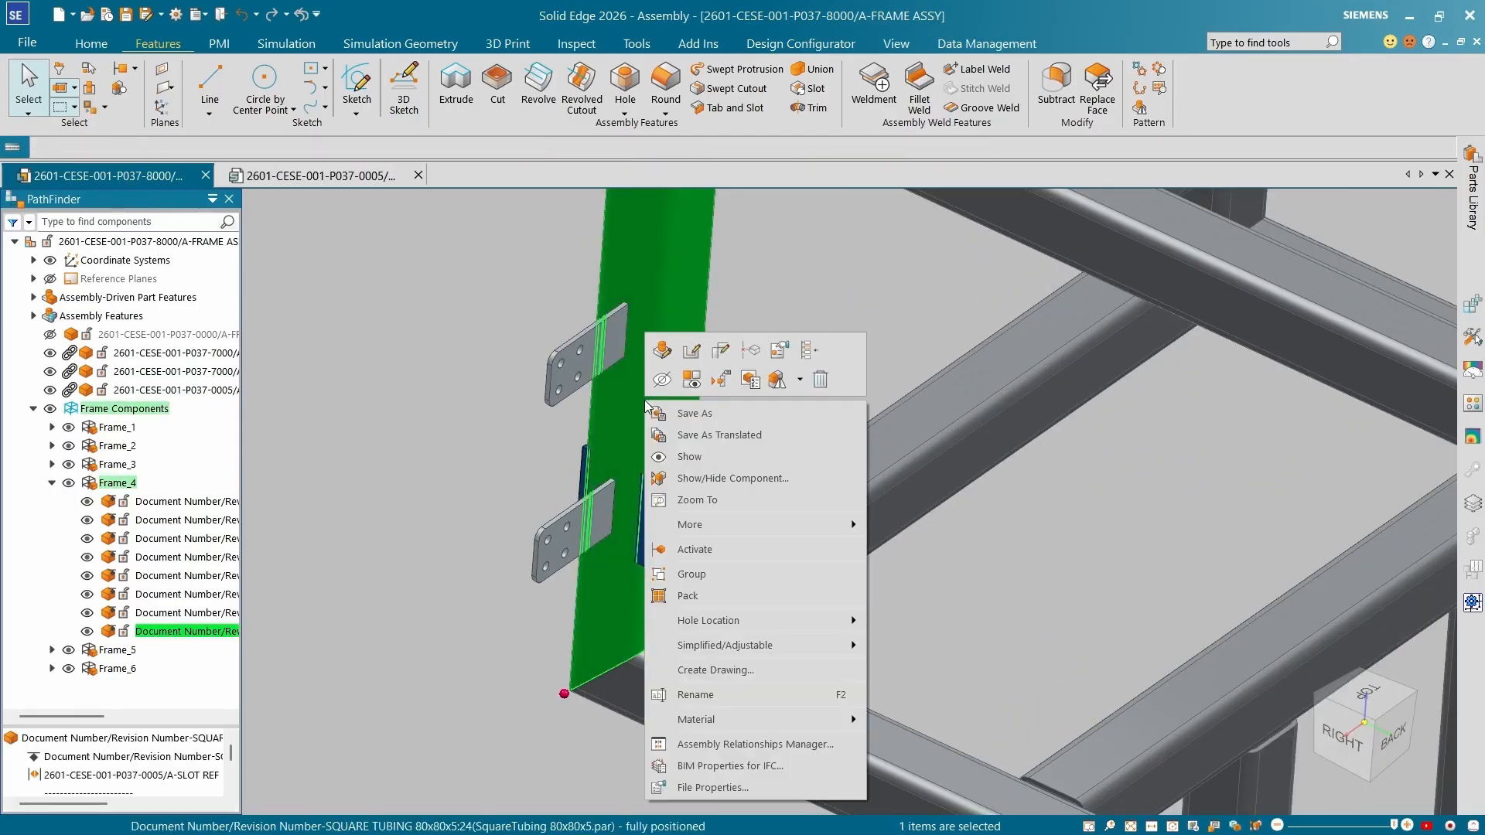
{"action": "left_click", "coordinate": [685, 416]}
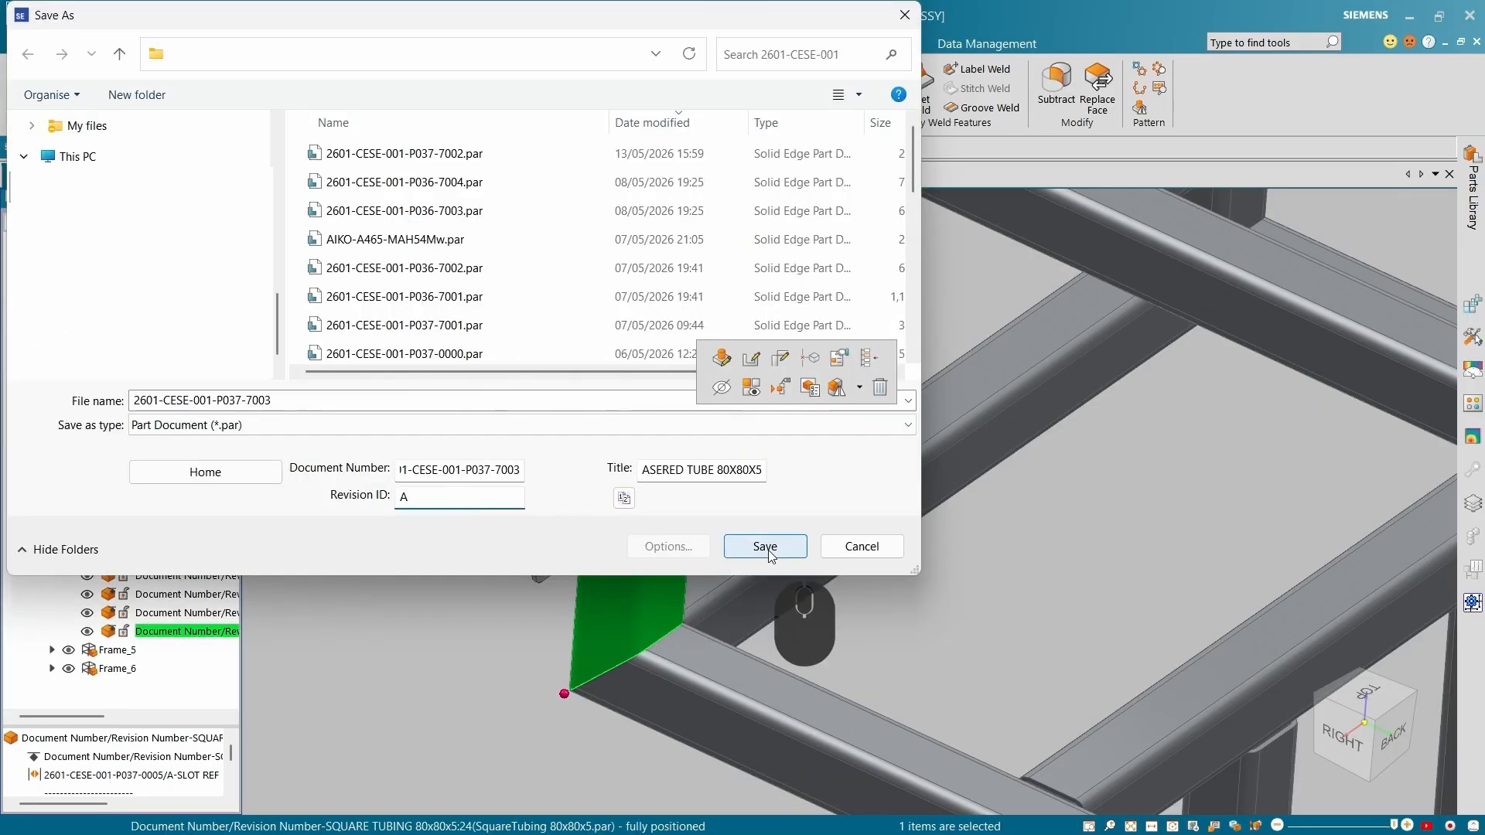
{"action": "left_click", "coordinate": [770, 552]}
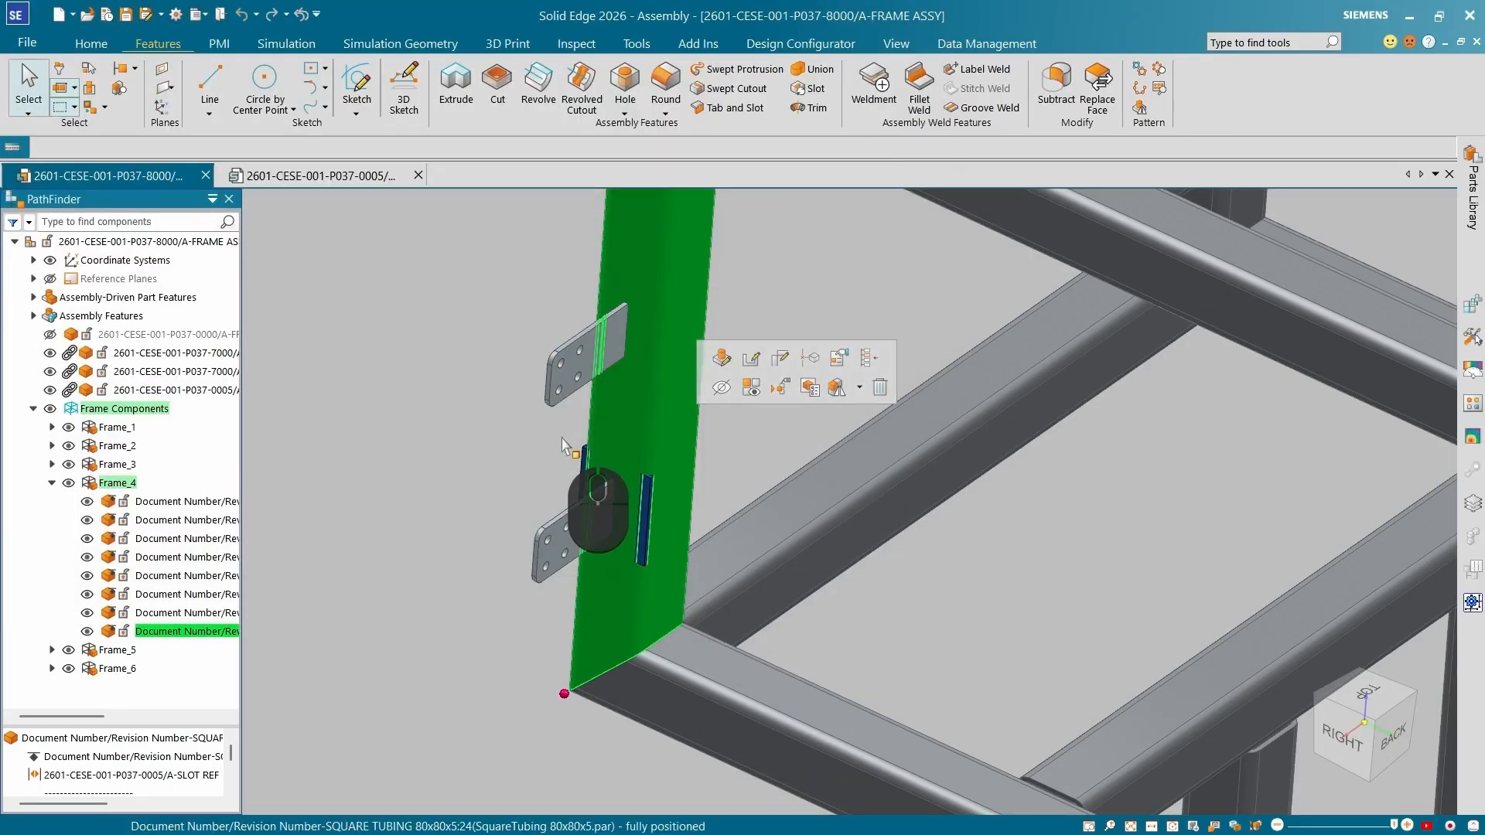
{"action": "left_click", "coordinate": [87, 632]}
{"action": "left_click", "coordinate": [434, 431]}
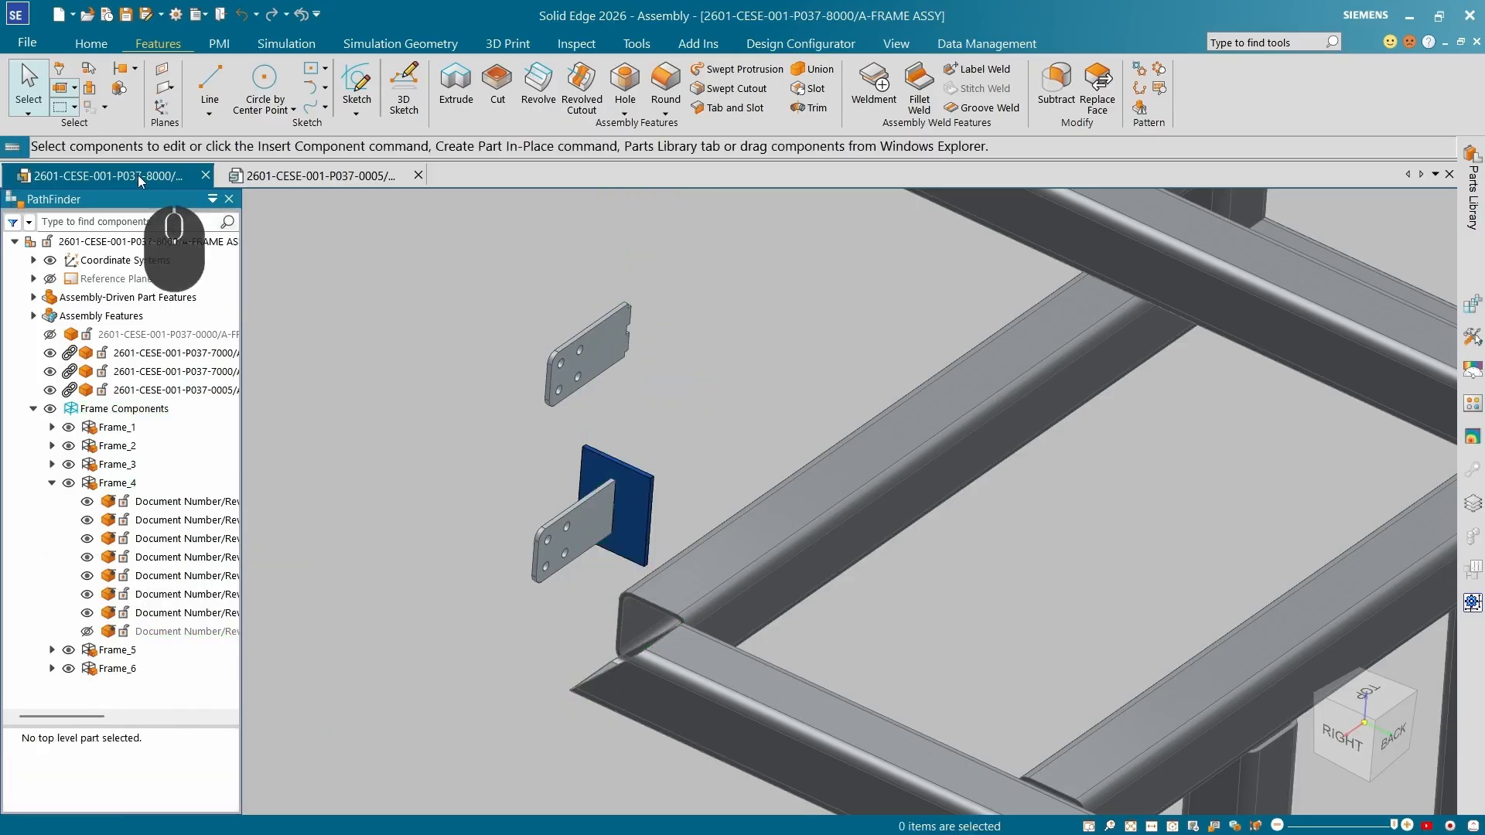
Open the assembly's document folder and drag the saved tube part into the assembly.
{"action": "right_click", "coordinate": [137, 175]}
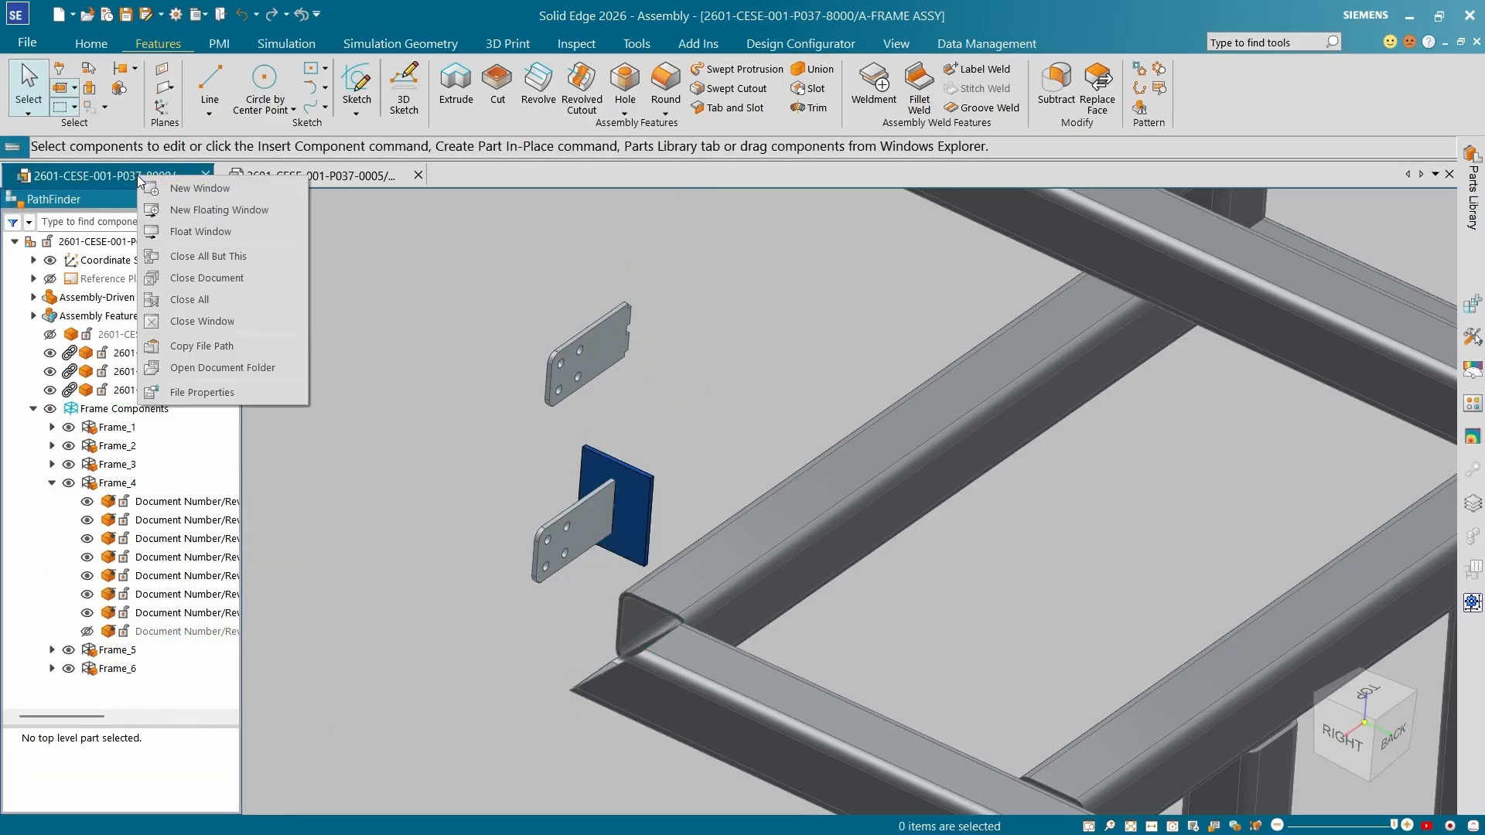
{"action": "left_click", "coordinate": [239, 365]}
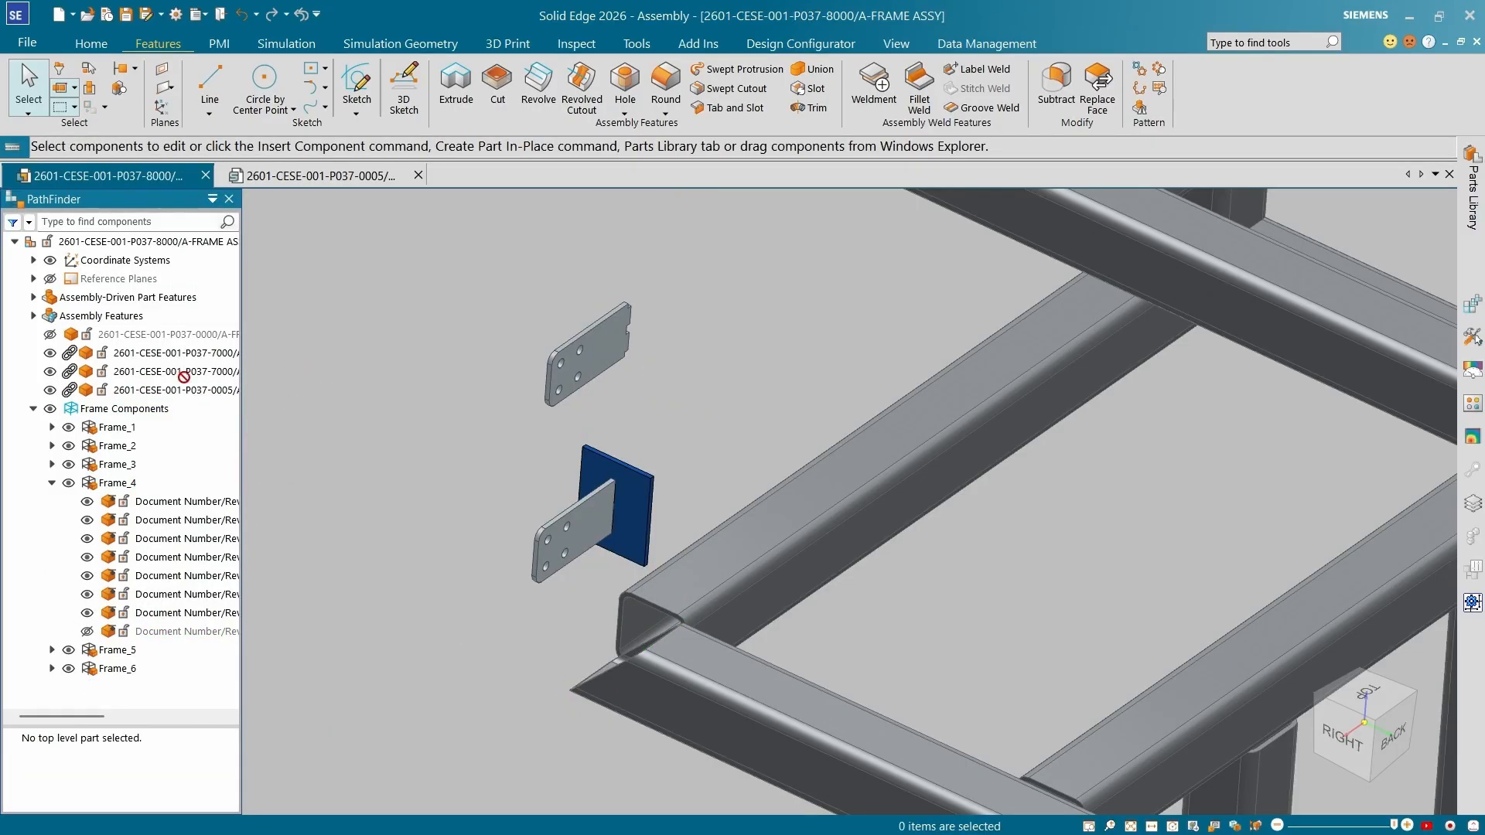
{"action": "left_click_drag", "start_coordinate": [650, 277], "coordinate": [675, 277]}
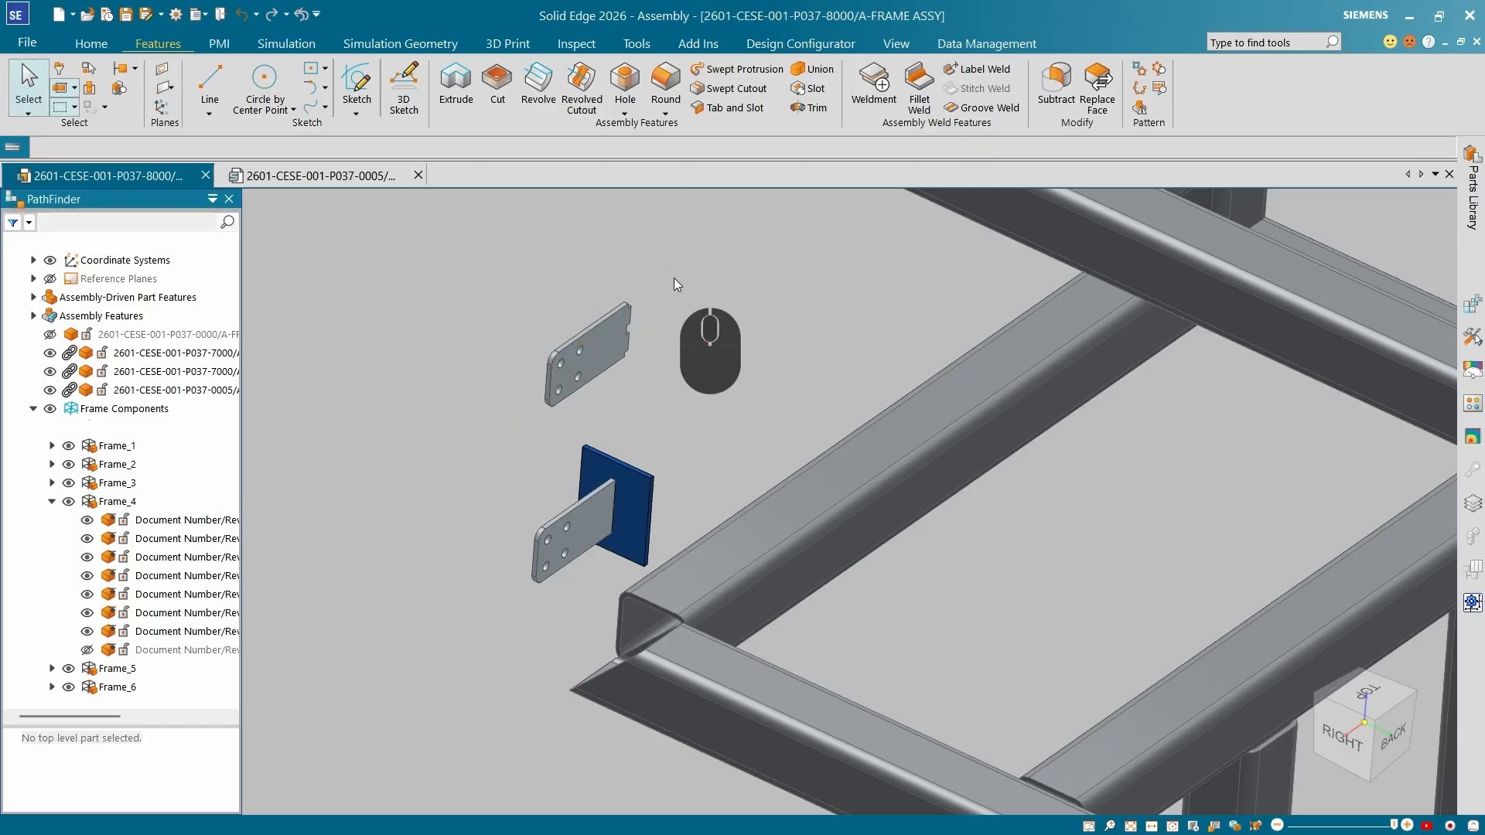
{"action": "scroll", "coordinate": [711, 353], "scroll_direction": "down", "scroll_amount": 3}
{"action": "scroll", "coordinate": [711, 352], "scroll_direction": "up", "scroll_amount": 5}
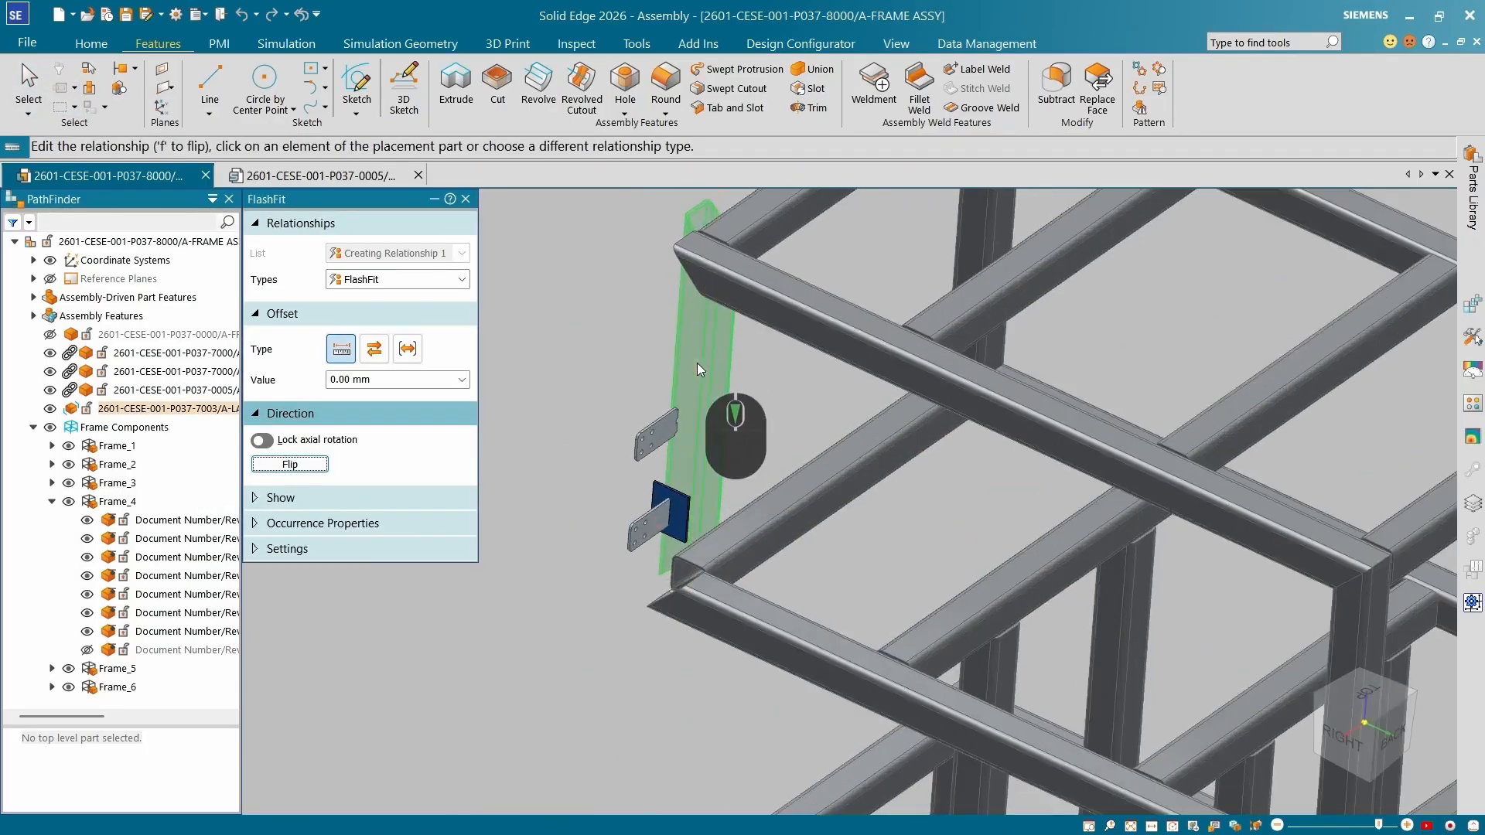
{"action": "scroll", "coordinate": [647, 331], "scroll_direction": "down", "scroll_amount": 5}
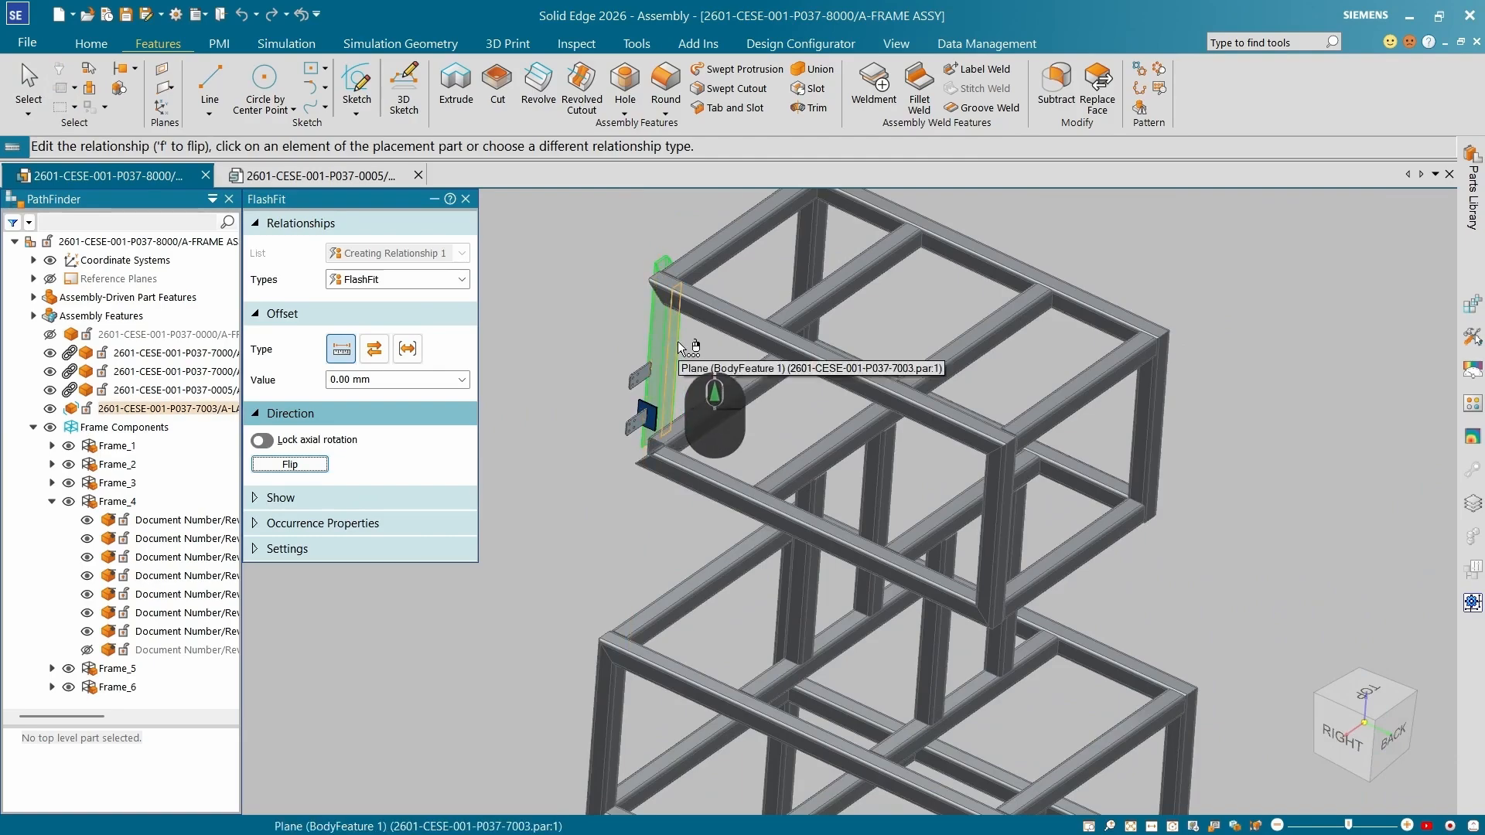
{"action": "scroll", "coordinate": [776, 348], "scroll_direction": "down", "scroll_amount": 3}
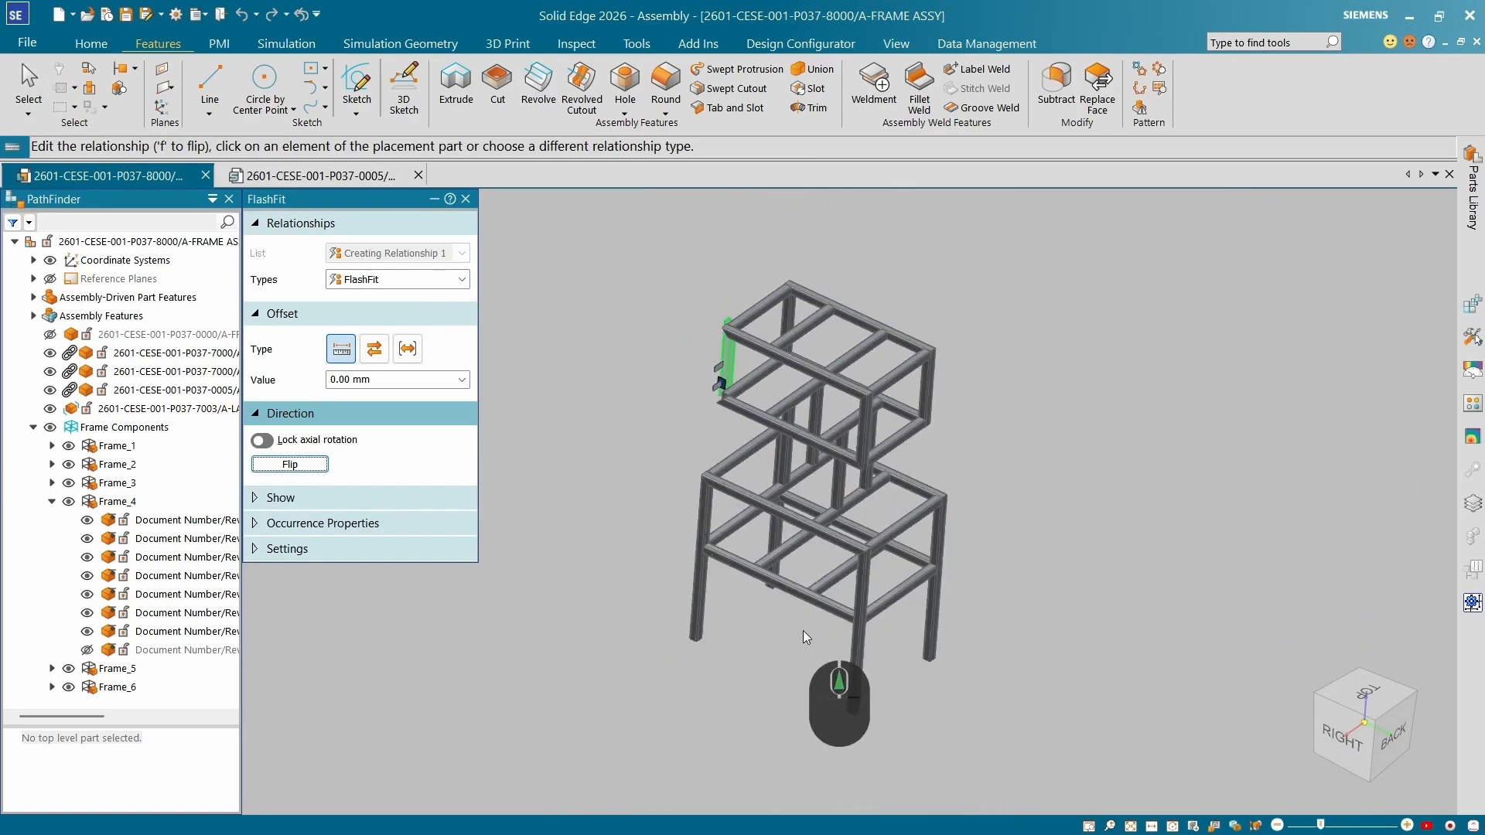
{"action": "scroll", "coordinate": [713, 413], "scroll_direction": "up", "scroll_amount": 5}
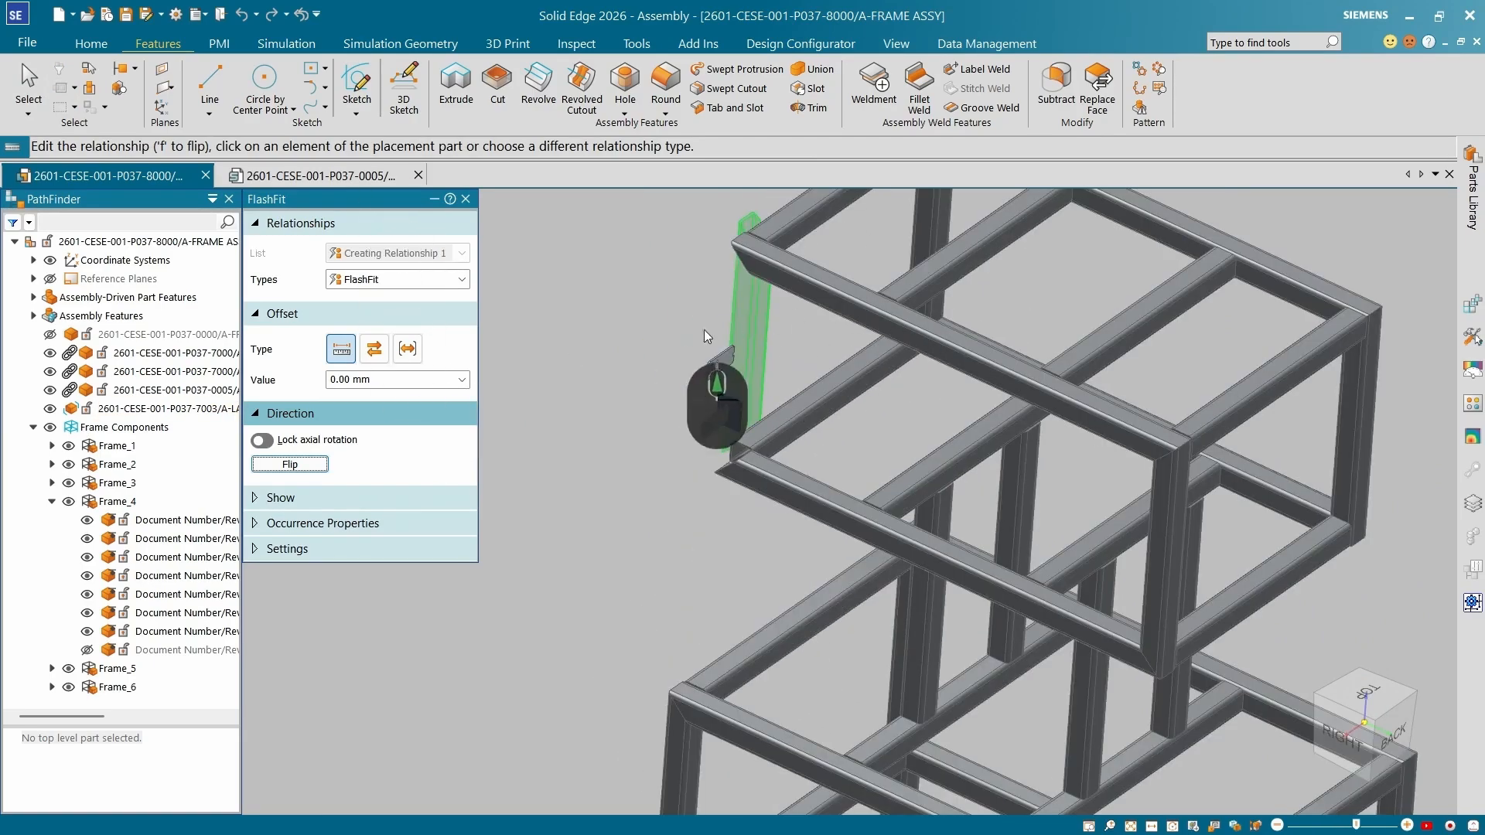
Position the inserted tube with Match Coordinate Systems, aligning its Base coordinate system to the assembly's Base.
{"action": "left_click", "coordinate": [461, 280]}
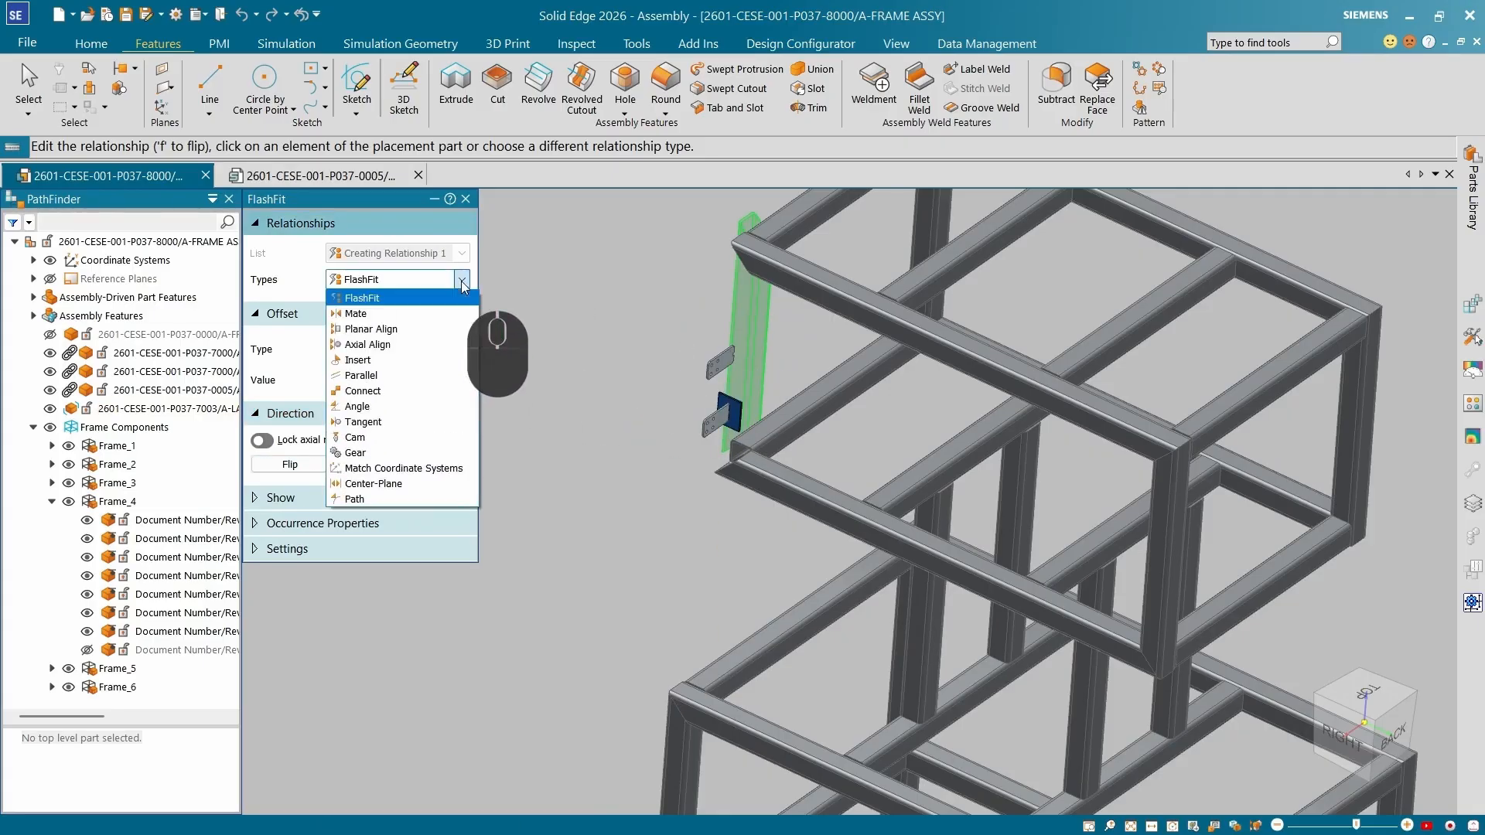
{"action": "left_click", "coordinate": [431, 469]}
{"action": "scroll", "coordinate": [649, 369], "scroll_direction": "down", "scroll_amount": 5}
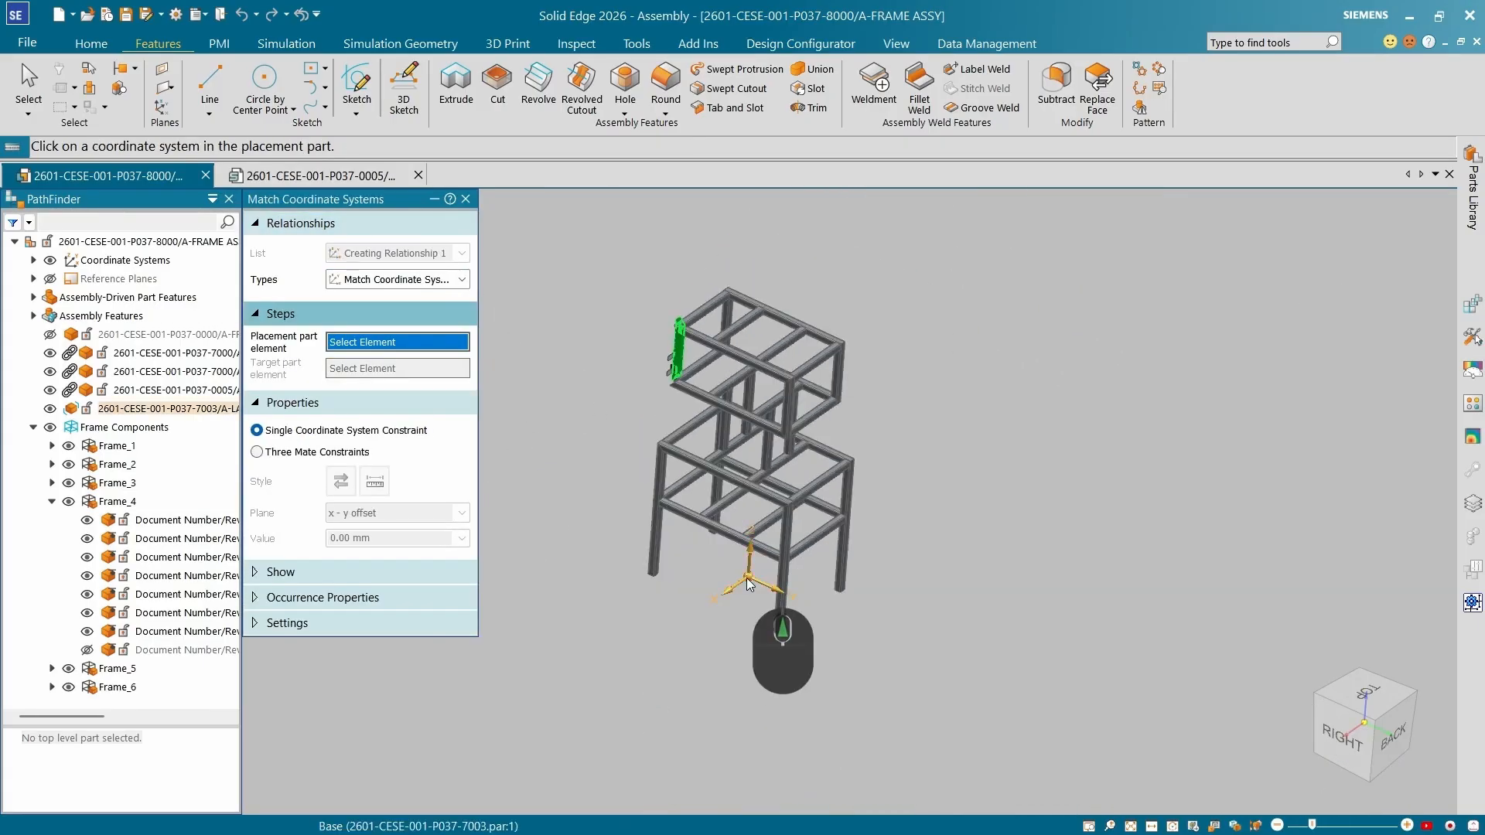
{"action": "left_click", "coordinate": [34, 260]}
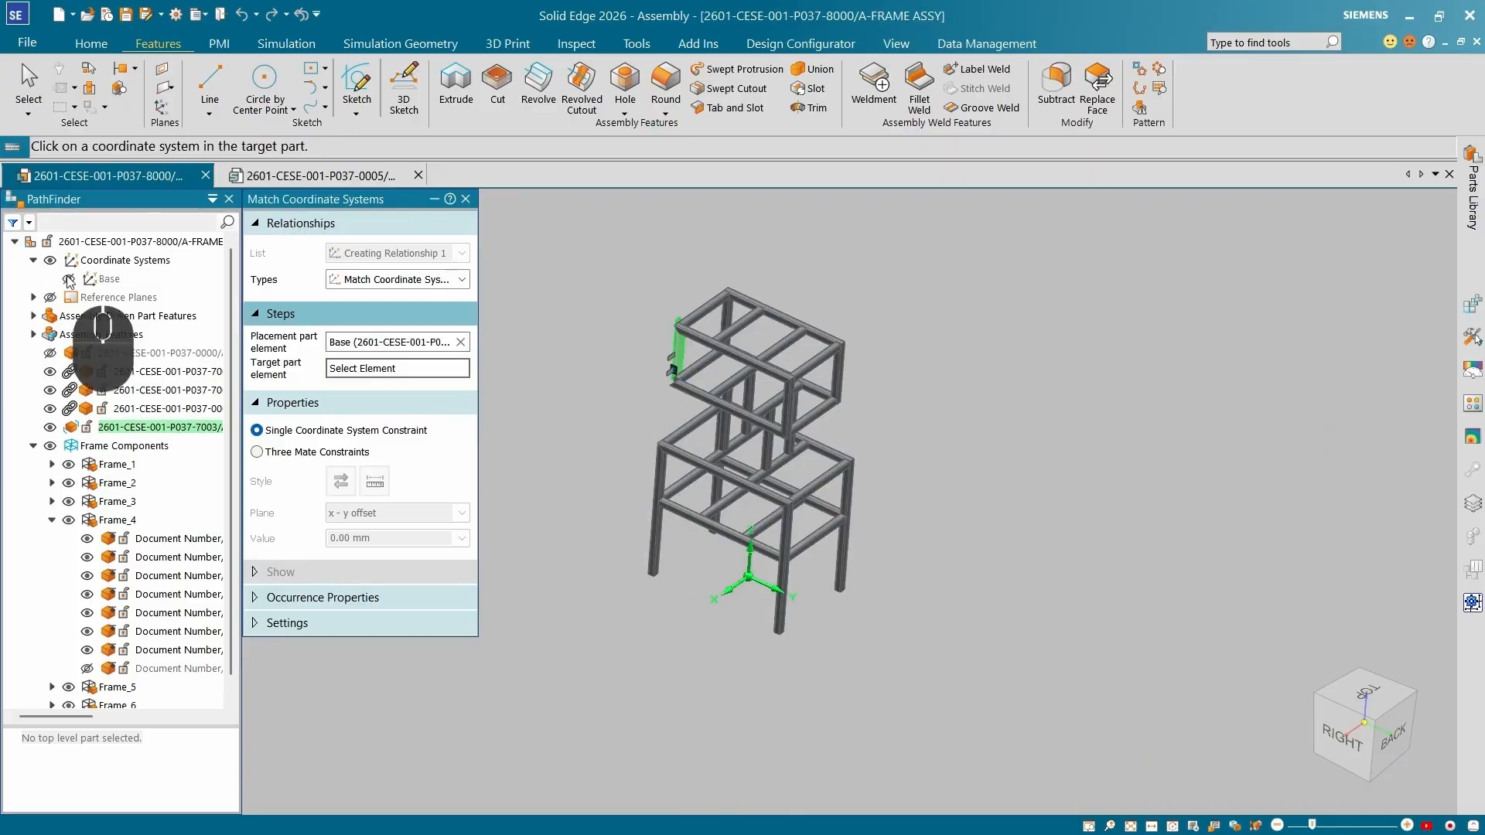
{"action": "scroll", "coordinate": [687, 587], "scroll_direction": "up", "scroll_amount": 8}
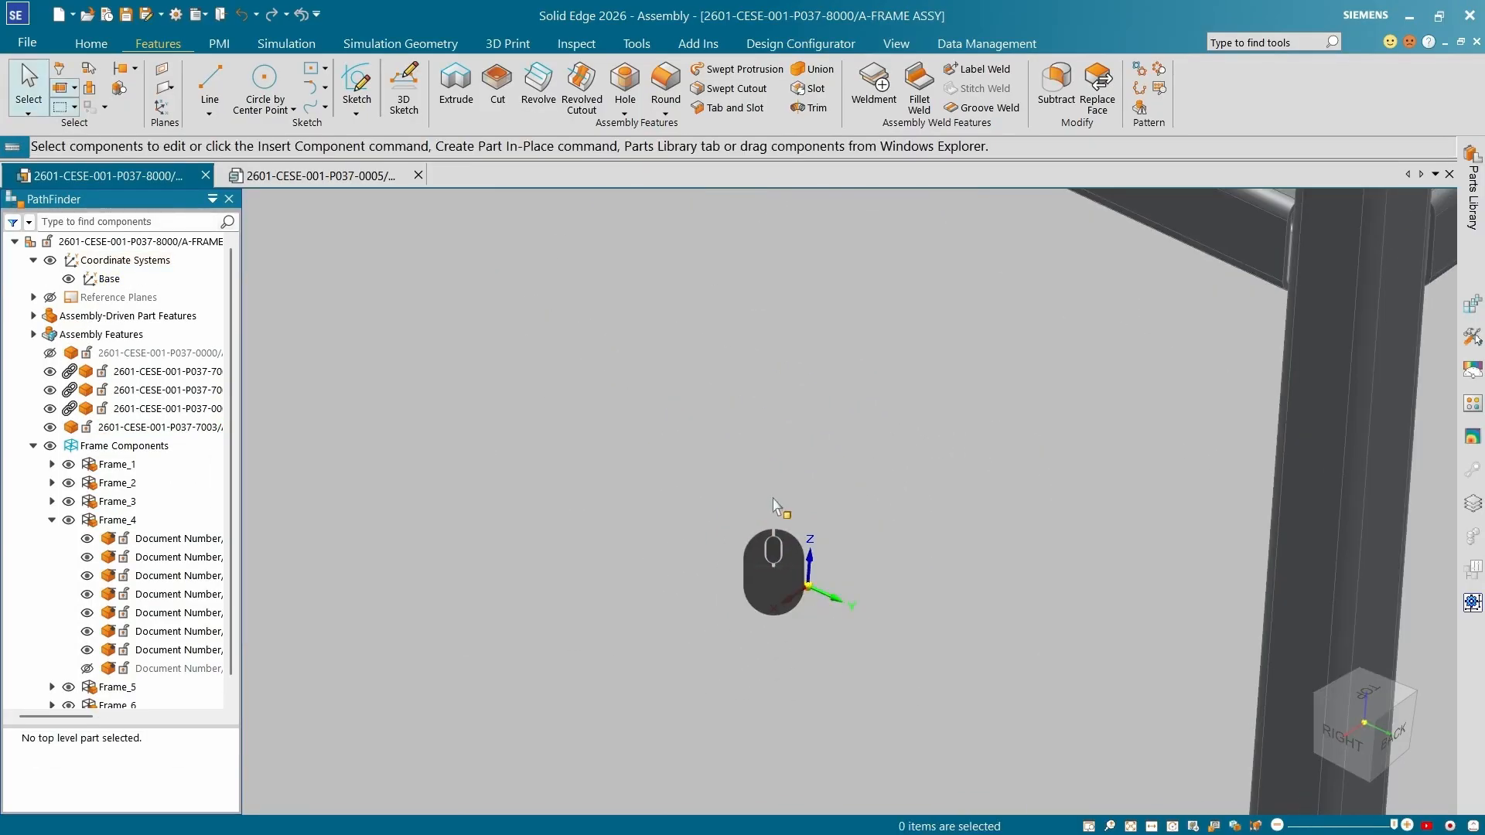
{"action": "scroll", "coordinate": [835, 609], "scroll_direction": "down", "scroll_amount": 9}
{"action": "scroll", "coordinate": [753, 298], "scroll_direction": "up", "scroll_amount": 7}
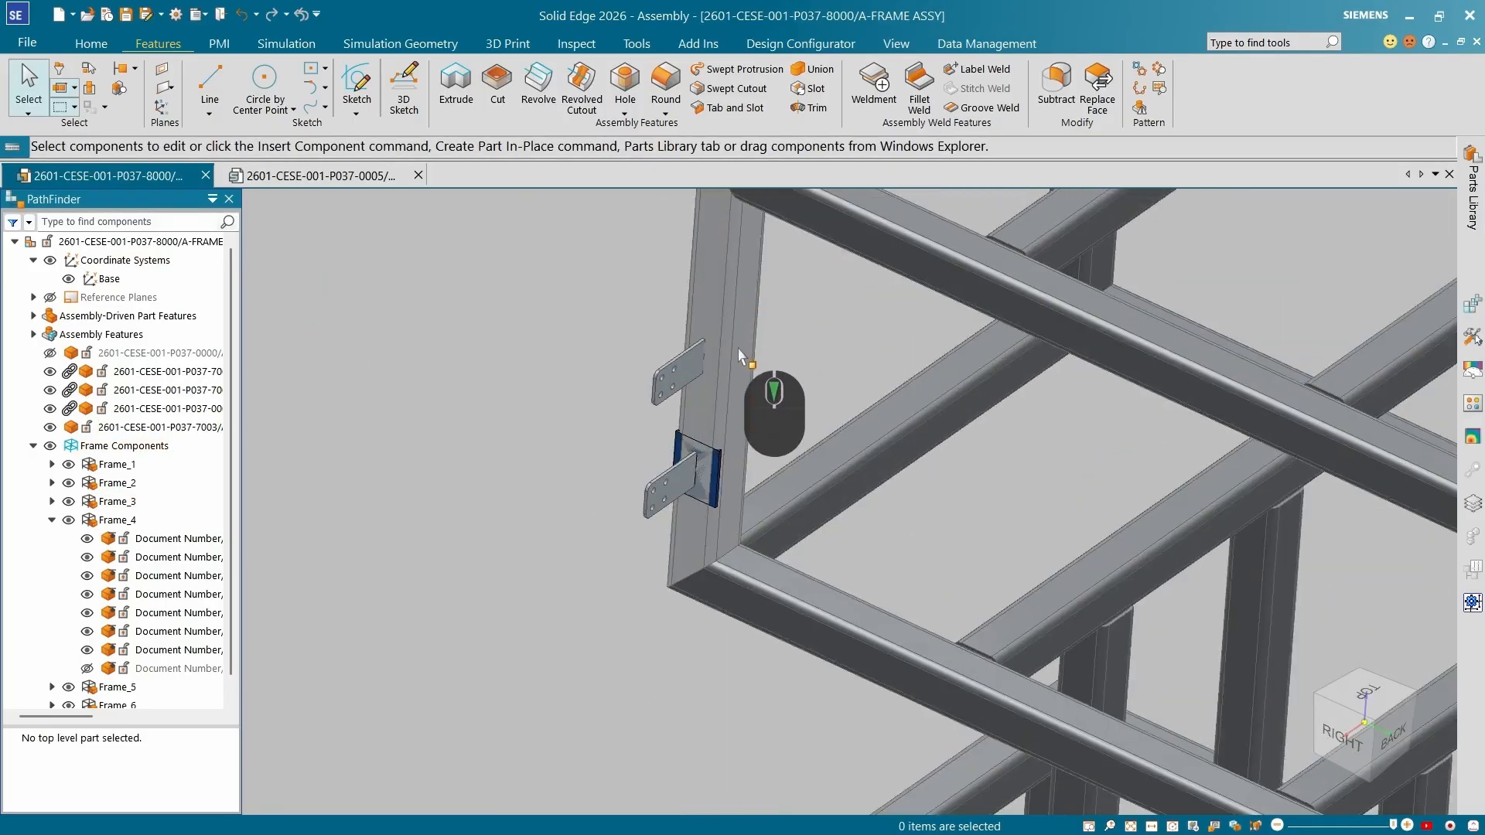
Open the slot reference part for editing in its own window.
{"action": "middle_click_drag", "start_coordinate": [679, 485], "coordinate": [802, 336]}
{"action": "scroll", "coordinate": [702, 422], "scroll_direction": "down", "scroll_amount": 4}
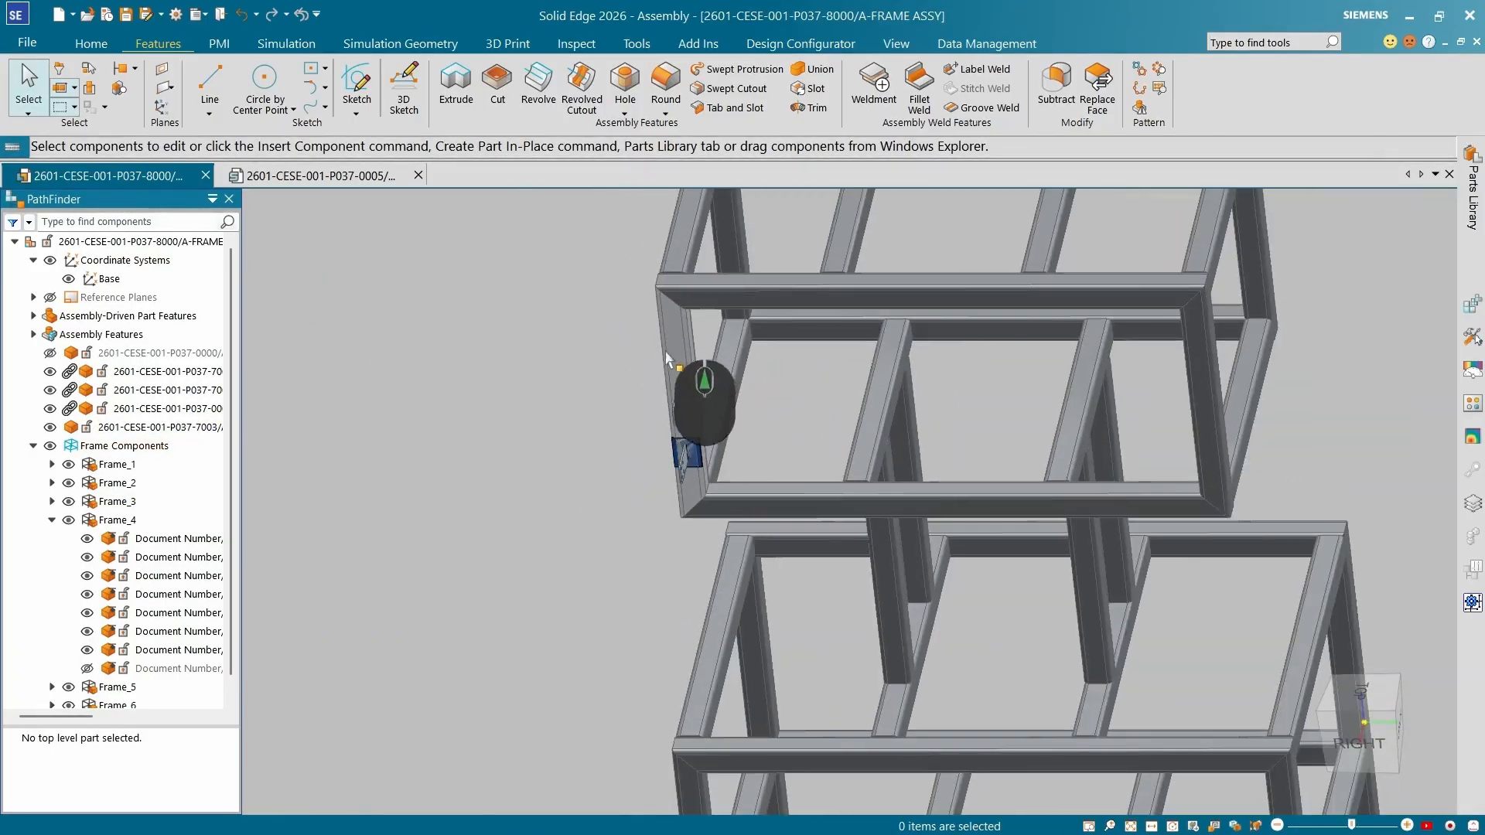
{"action": "left_click", "coordinate": [127, 14]}
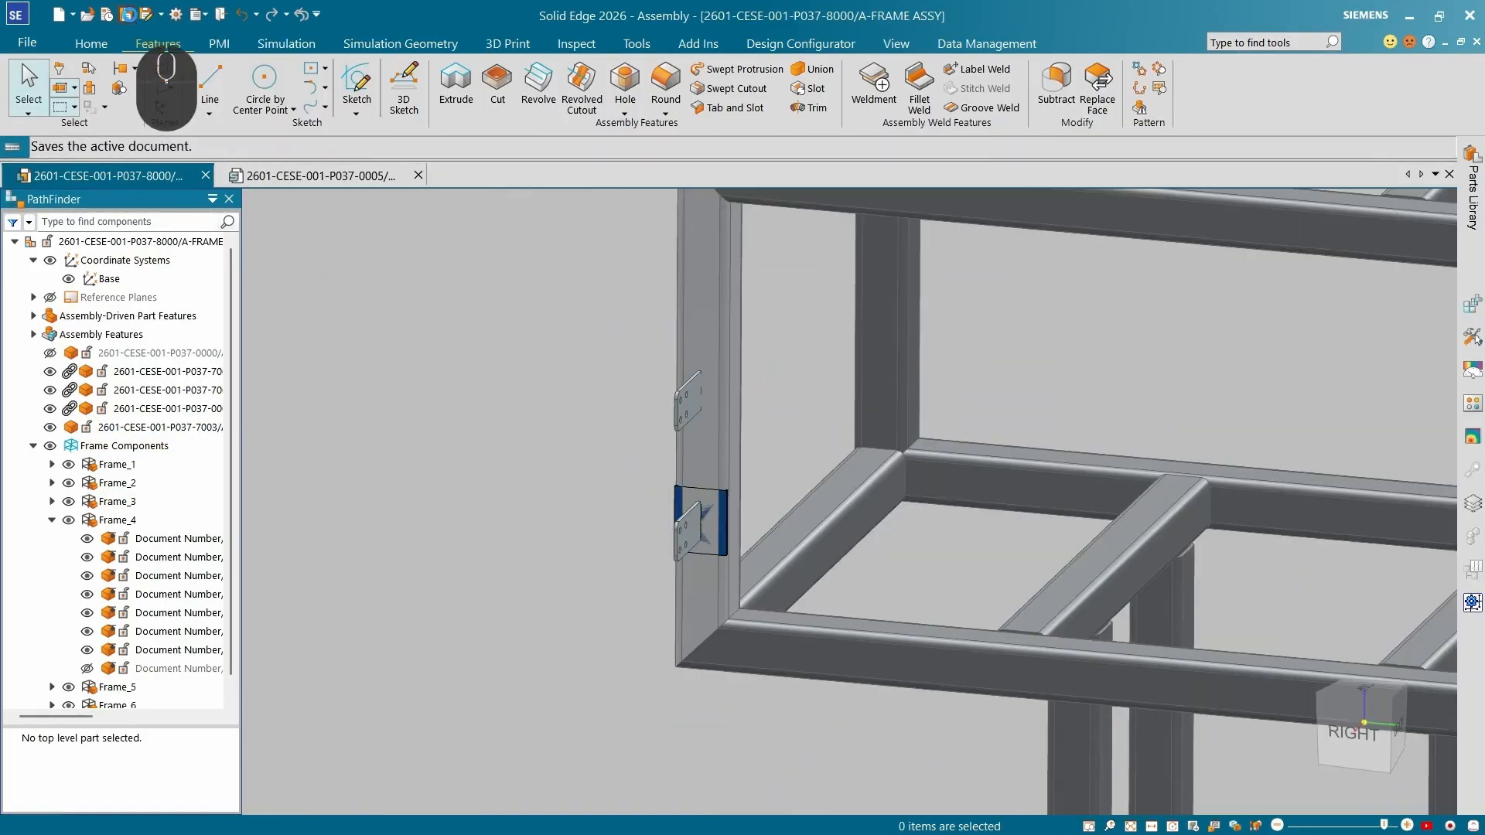
{"action": "scroll", "coordinate": [734, 479], "scroll_direction": "up", "scroll_amount": 5}
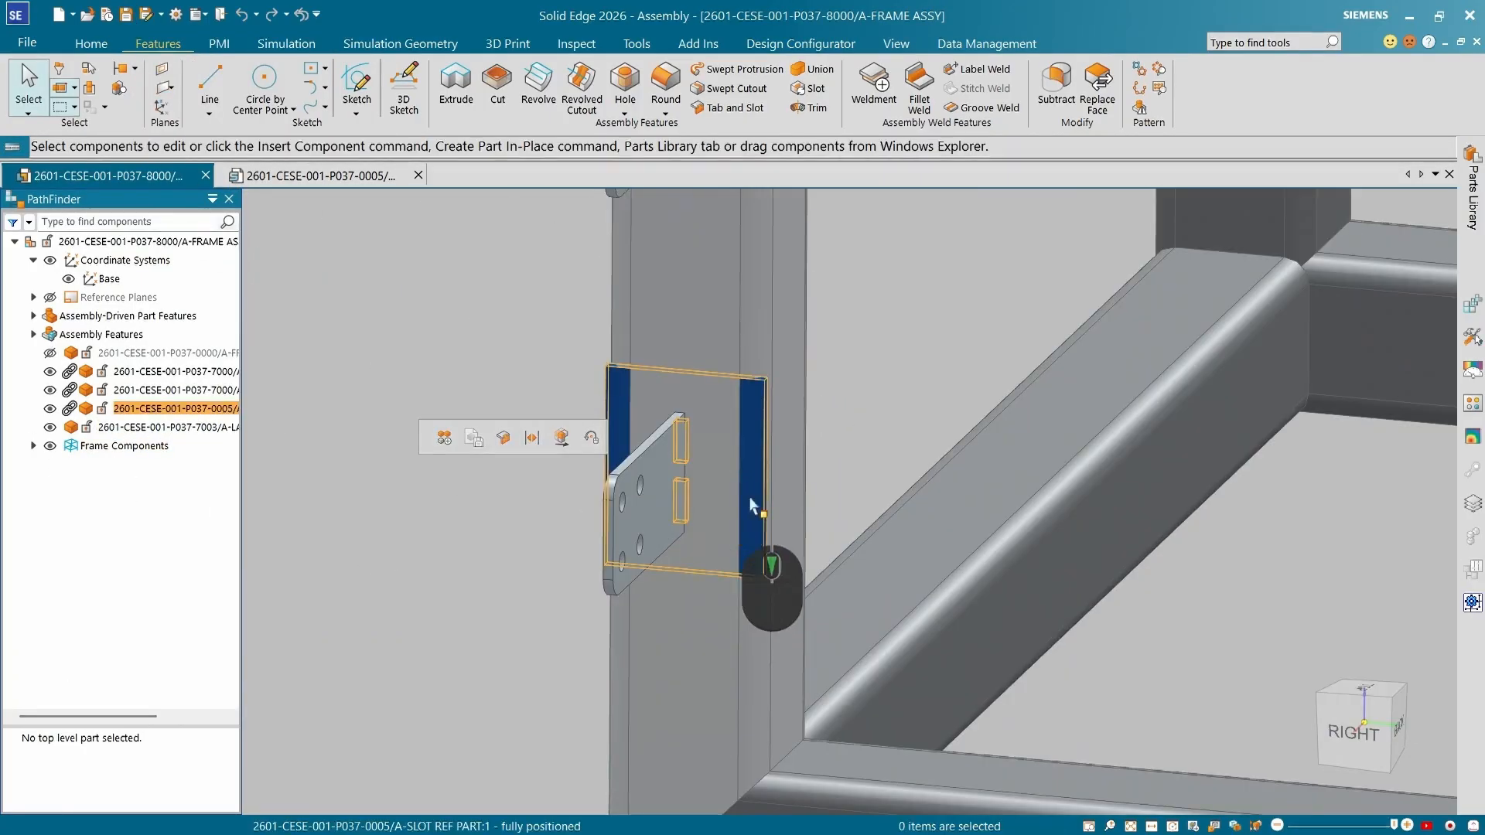
{"action": "left_click", "coordinate": [759, 437]}
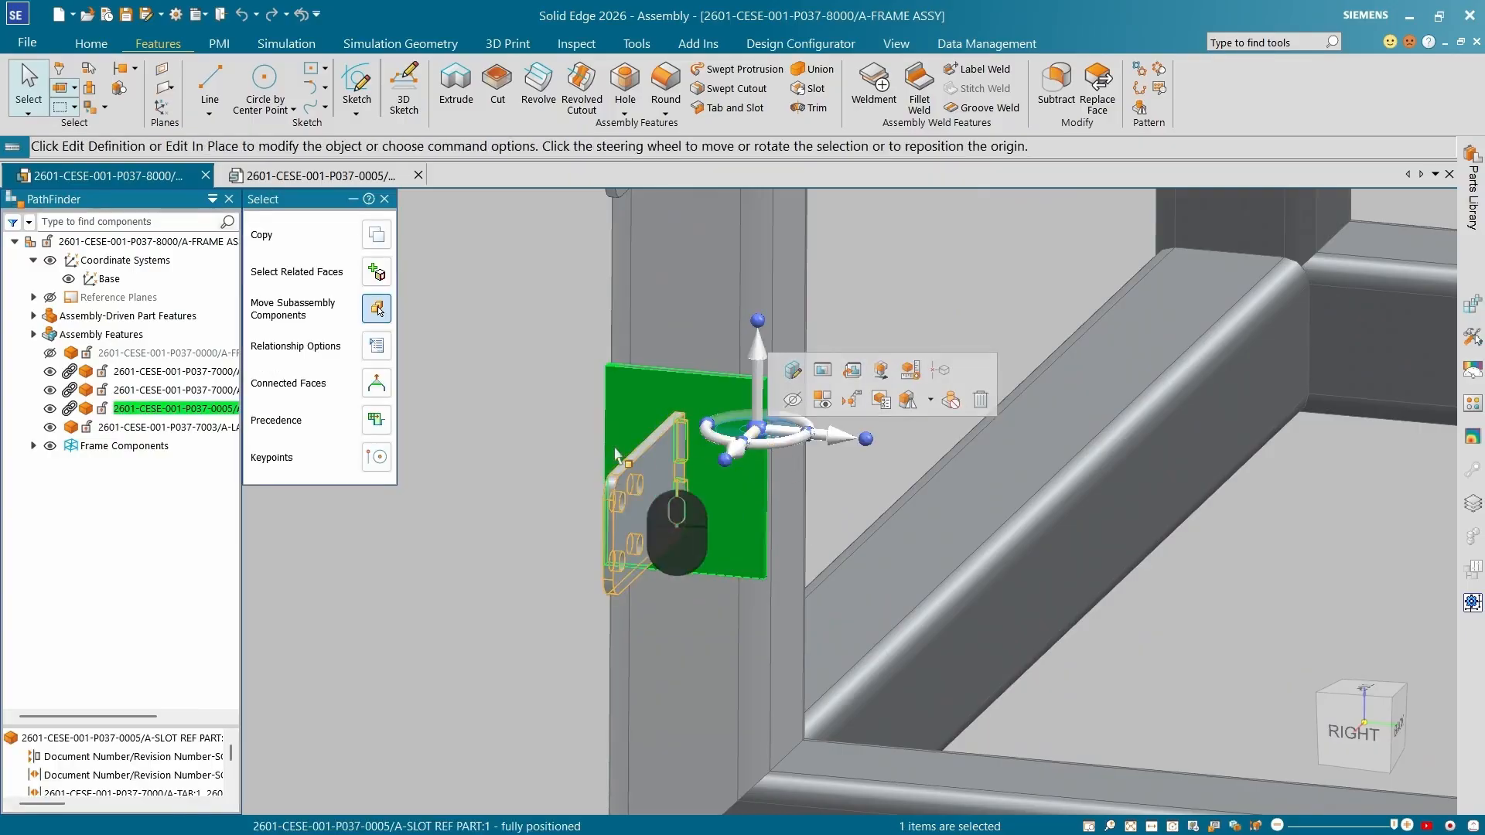
{"action": "left_click", "coordinate": [823, 372]}
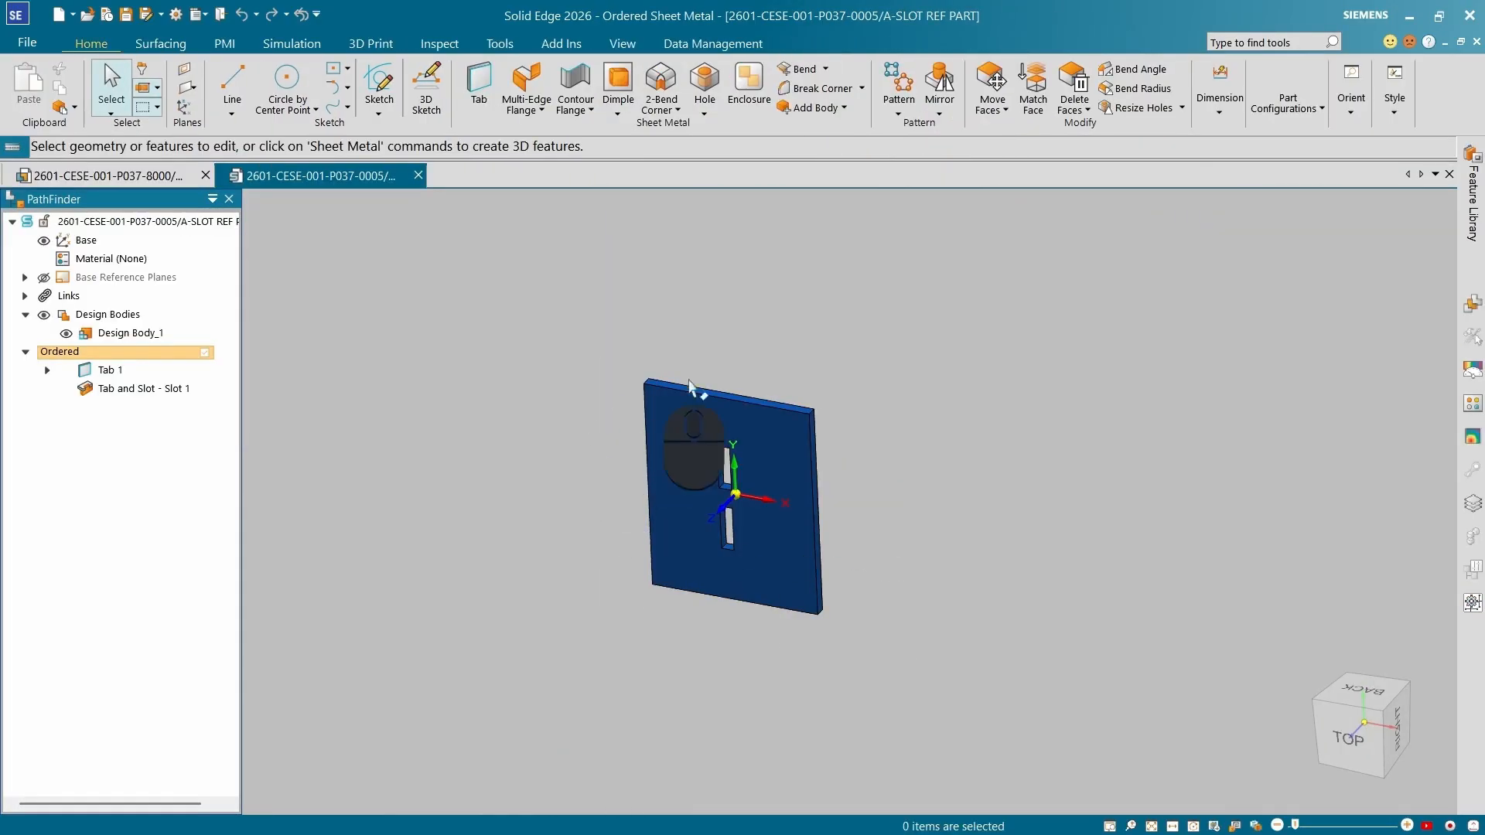
Add a new part body named Design Body_2 to the slot reference part.
{"action": "scroll", "coordinate": [732, 500], "scroll_direction": "down", "scroll_amount": 5}
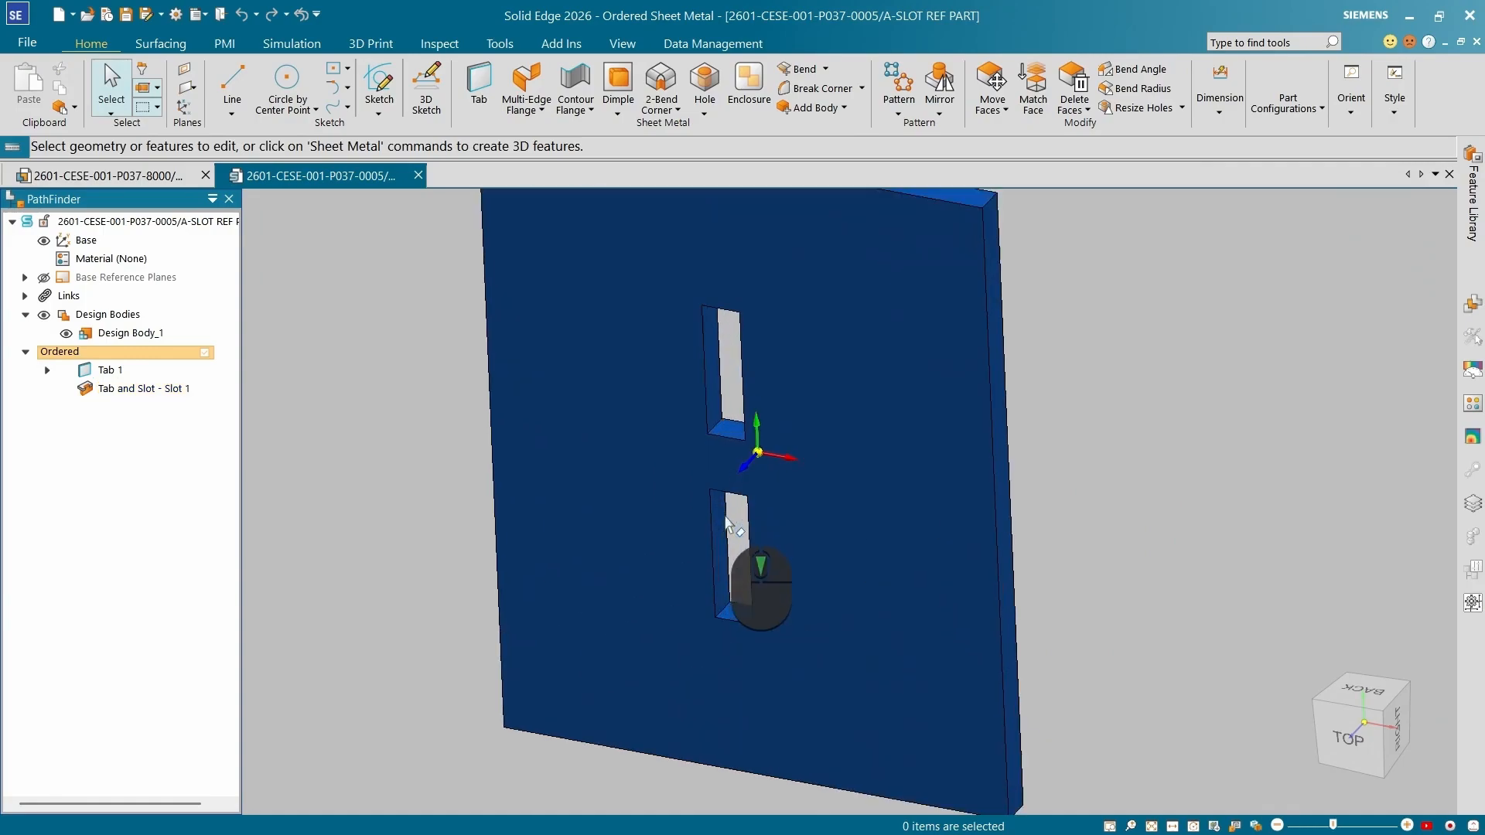
{"action": "scroll", "coordinate": [740, 561], "scroll_direction": "up", "scroll_amount": 5}
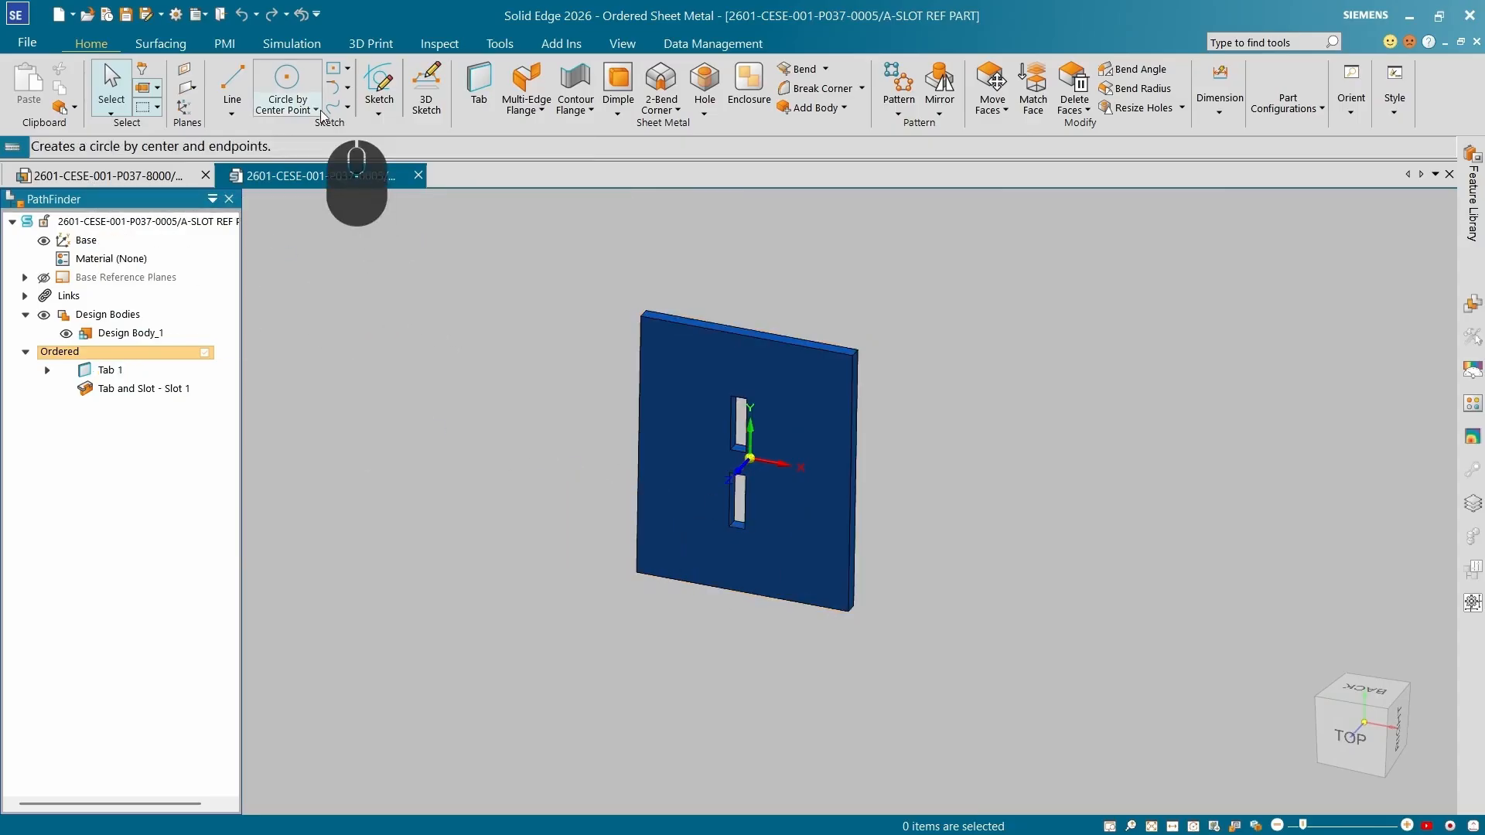
{"action": "left_click", "coordinate": [842, 107]}
{"action": "left_click", "coordinate": [836, 130]}
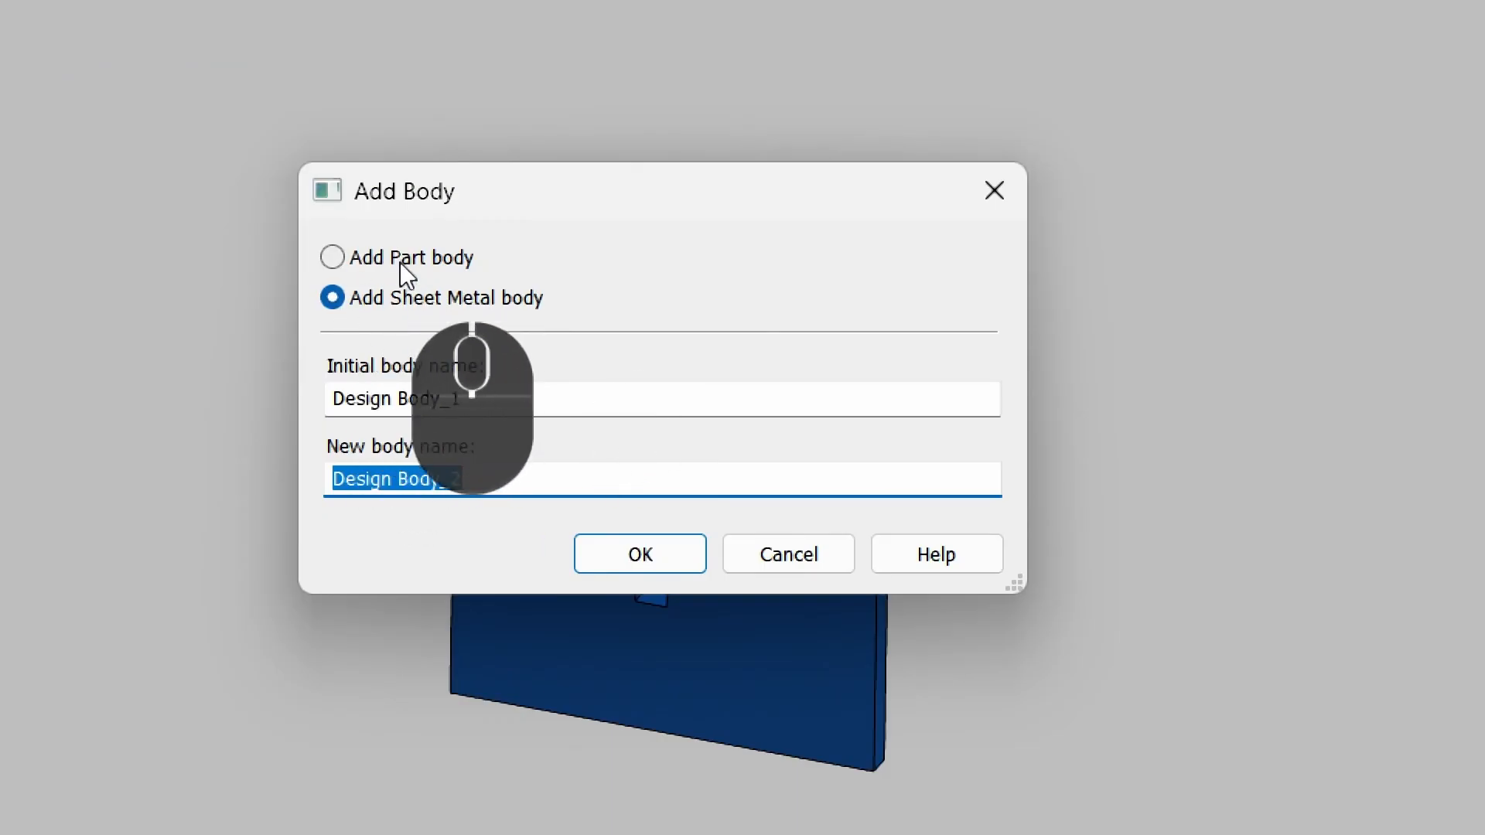
{"action": "left_click", "coordinate": [401, 262]}
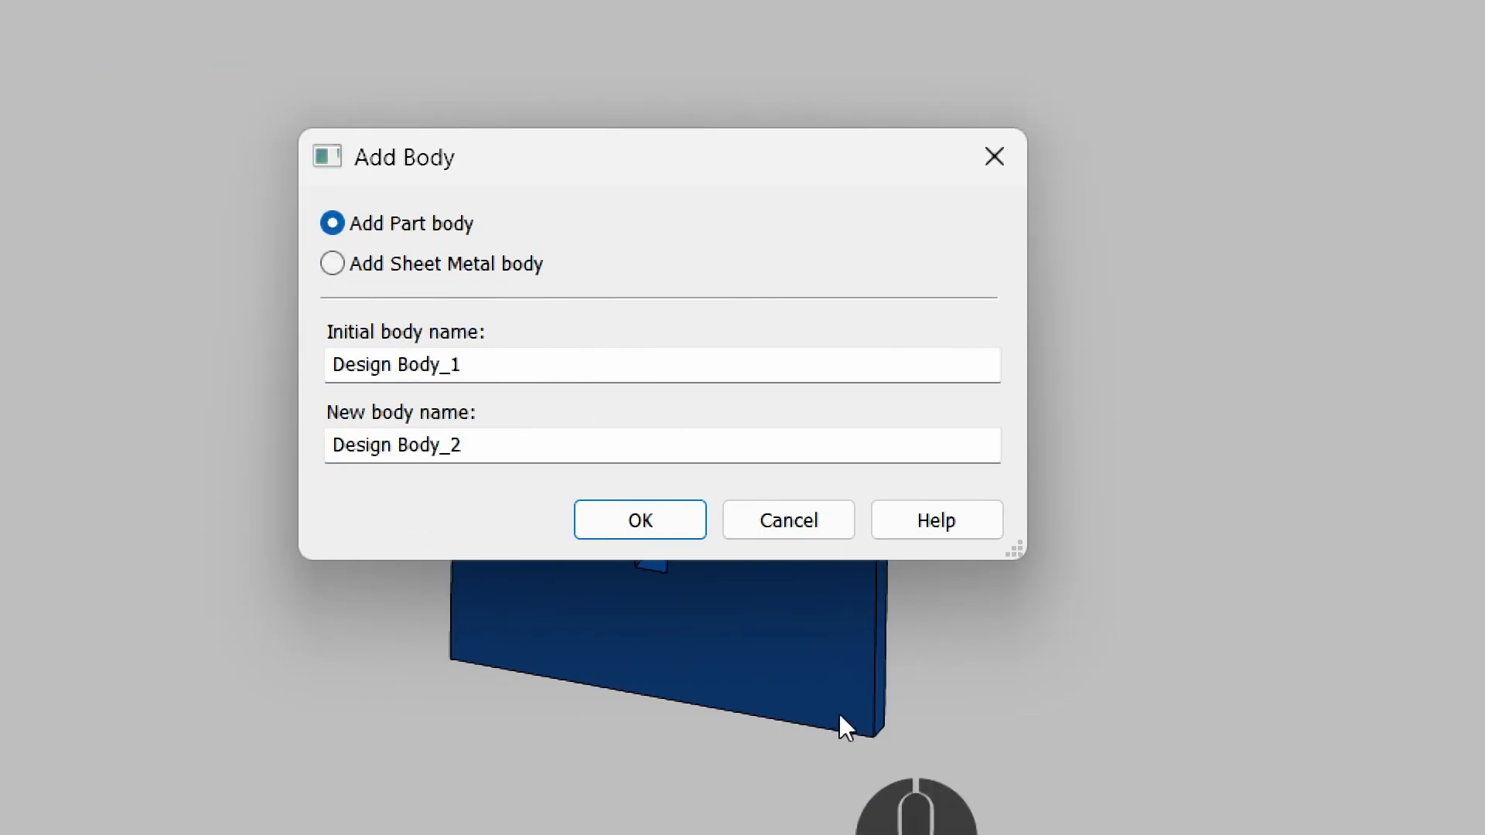
{"action": "left_click", "coordinate": [641, 520]}
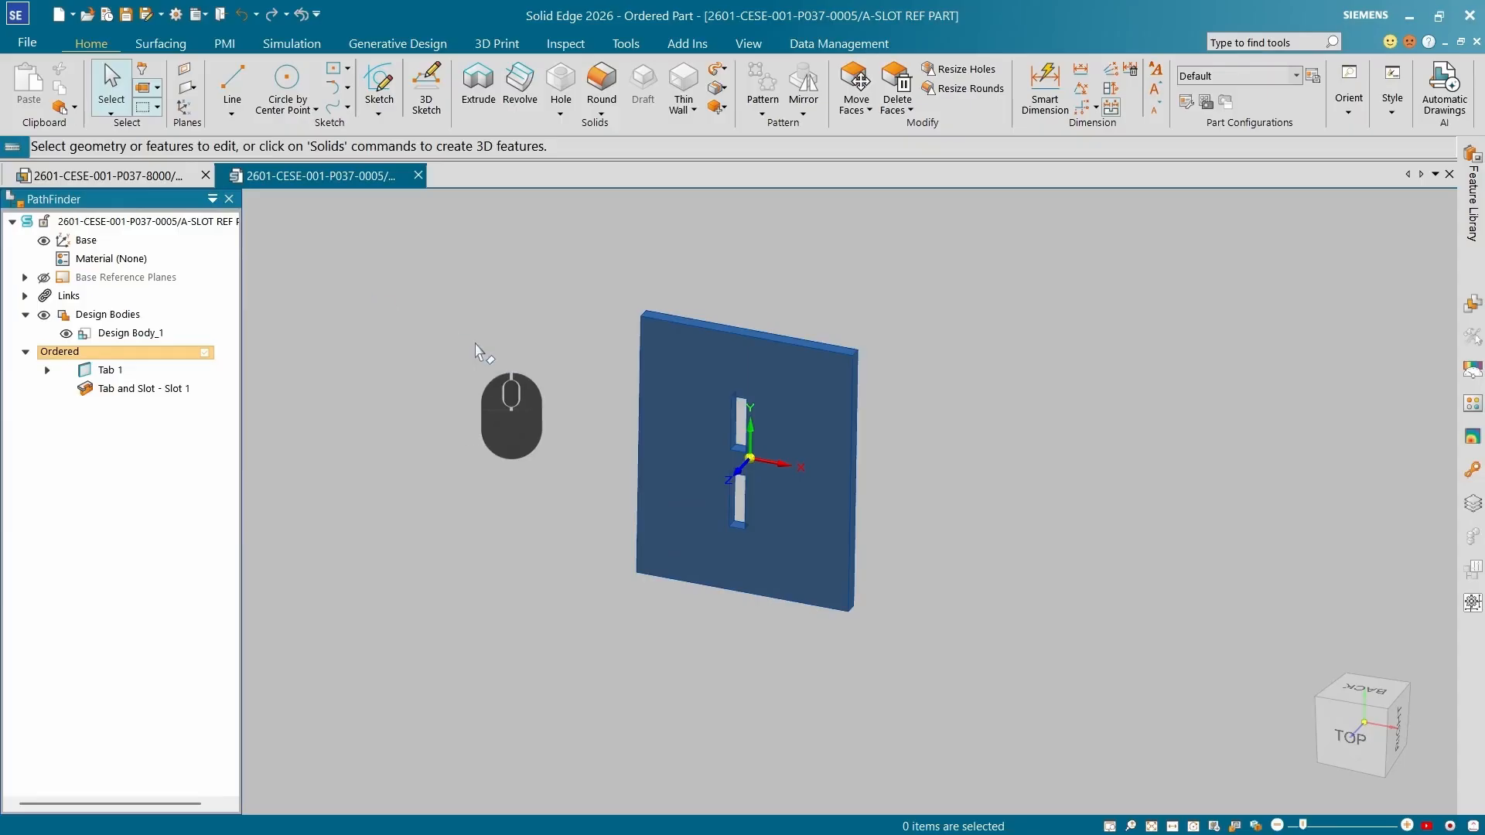
Create a sketch on the plate's front face by projecting the face's outer edges into it.
{"action": "left_click", "coordinate": [379, 86]}
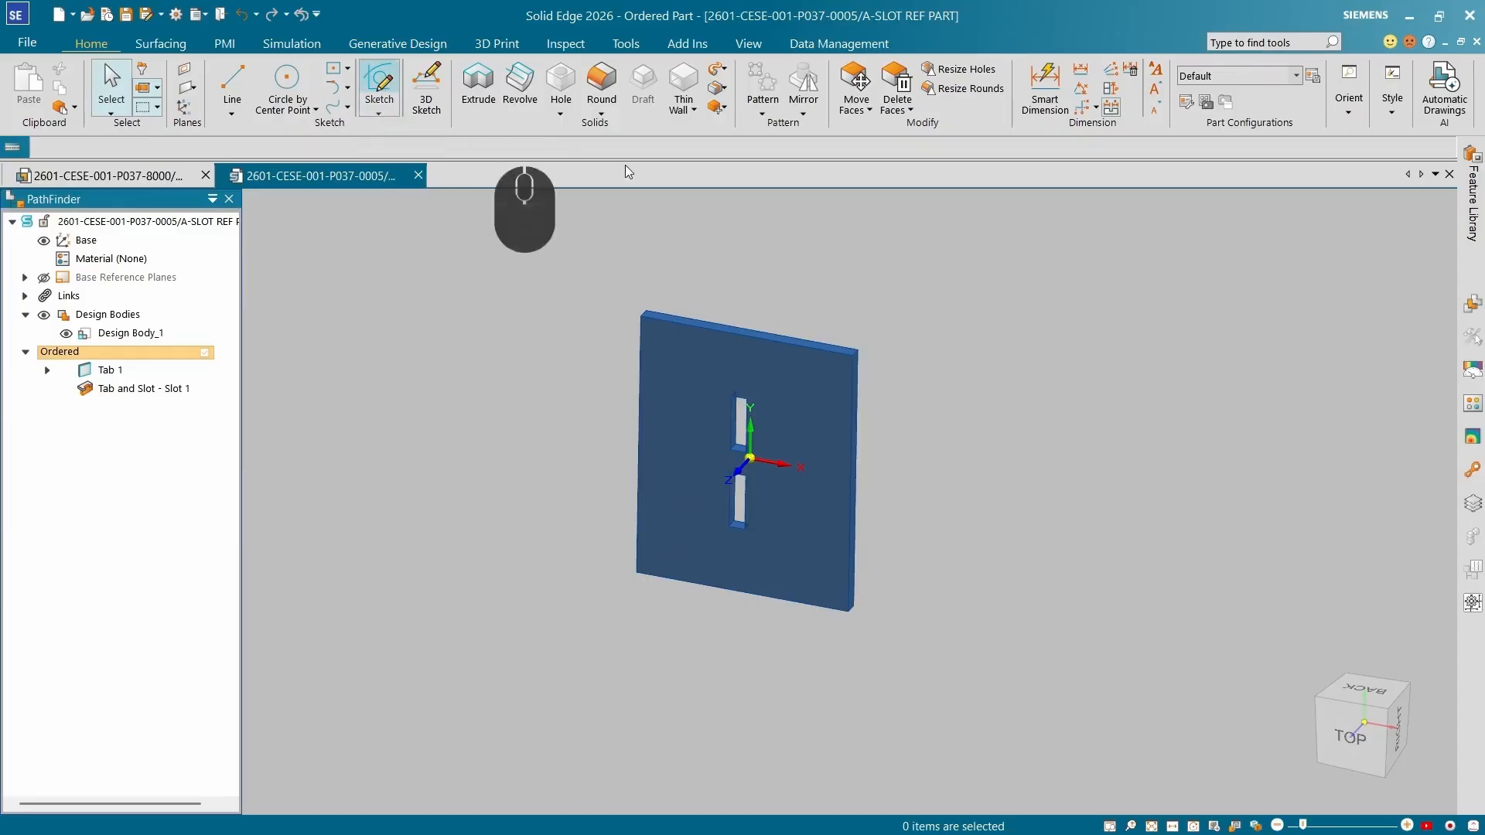
{"action": "left_click", "coordinate": [801, 405]}
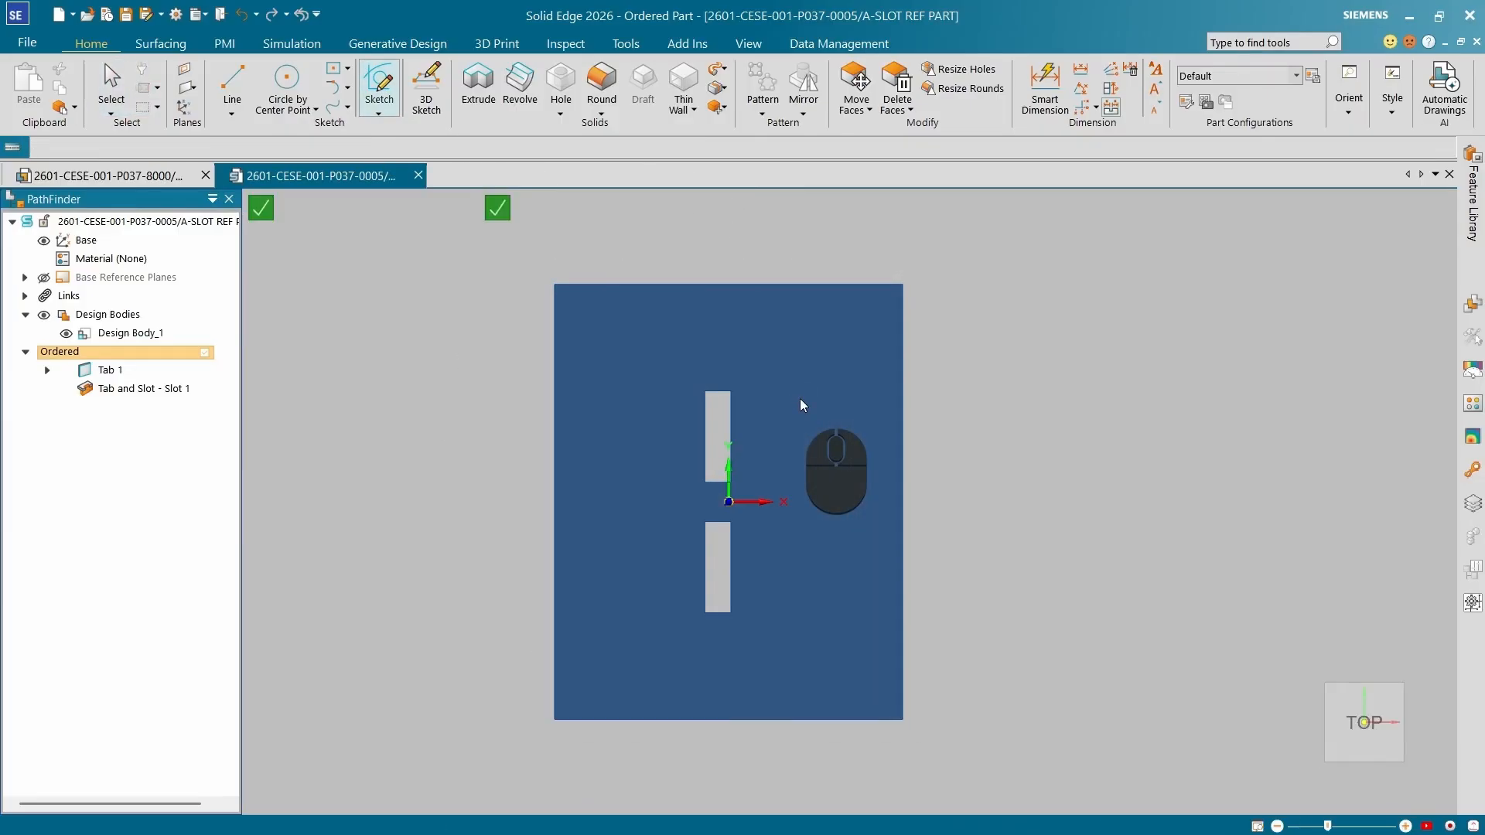
{"action": "key", "text": "ctrl+4"}
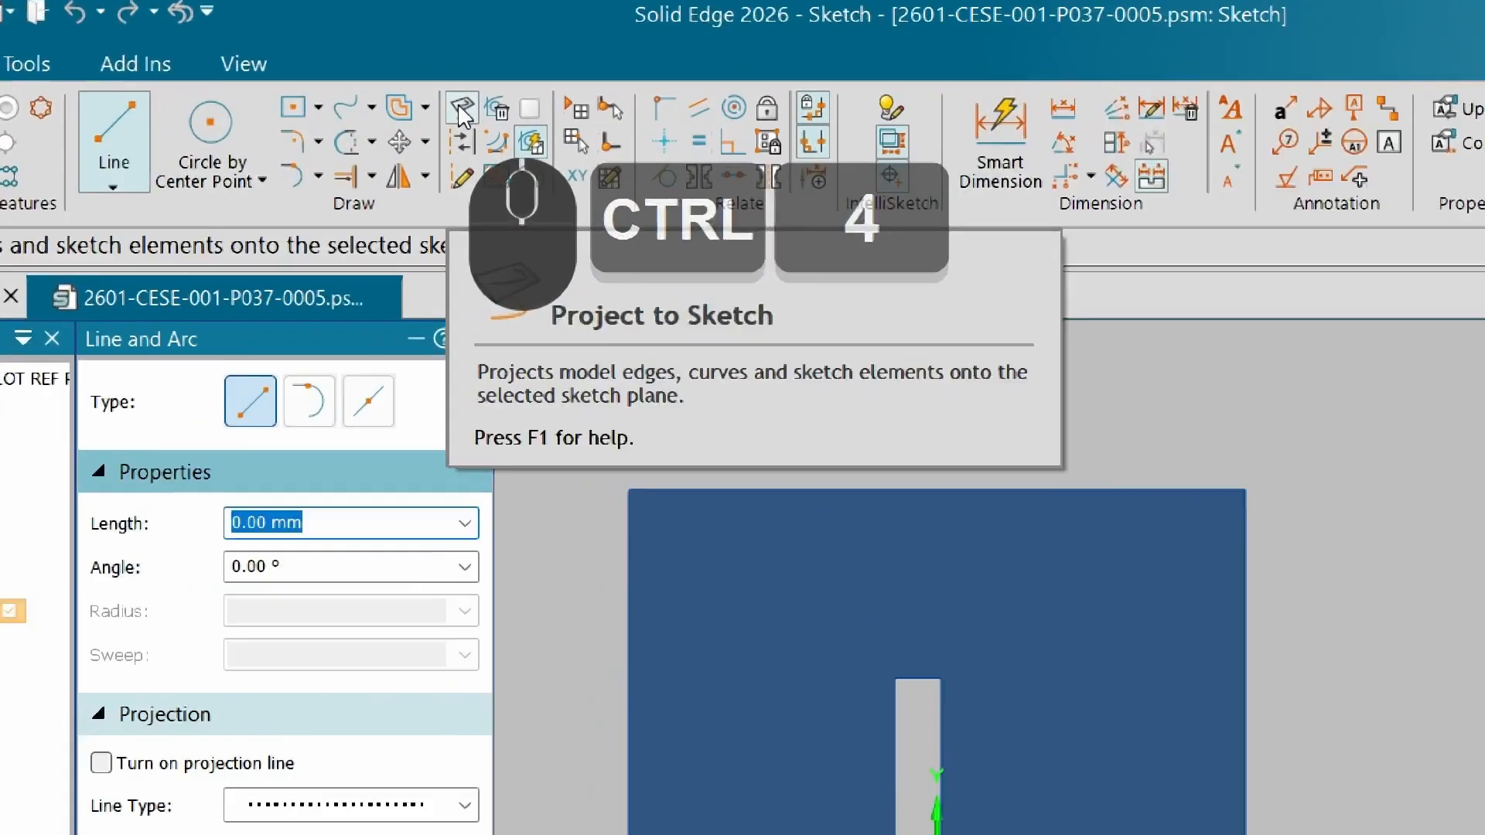
{"action": "left_click", "coordinate": [460, 109]}
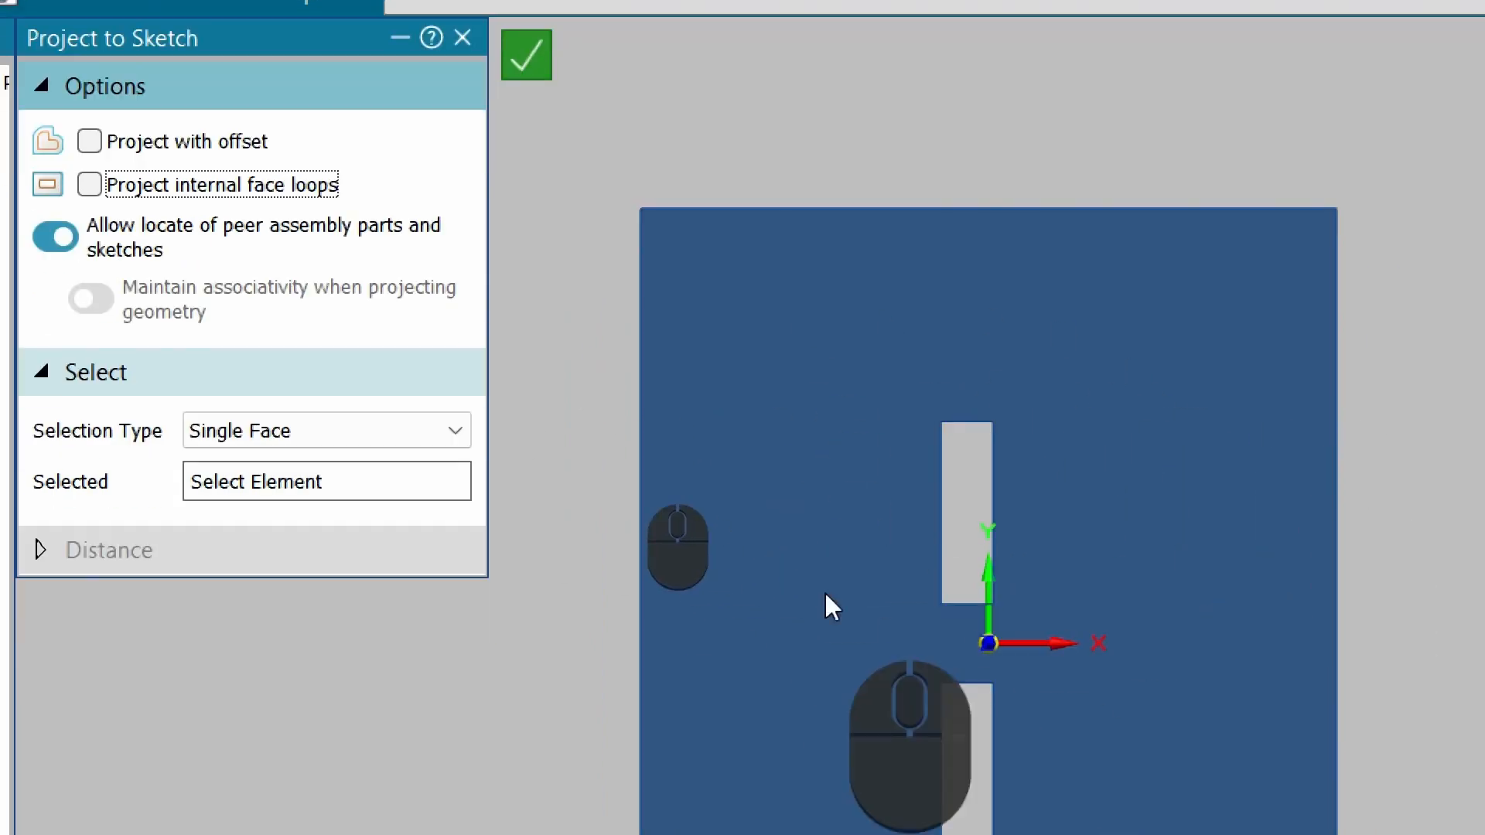
{"action": "left_click", "coordinate": [843, 362]}
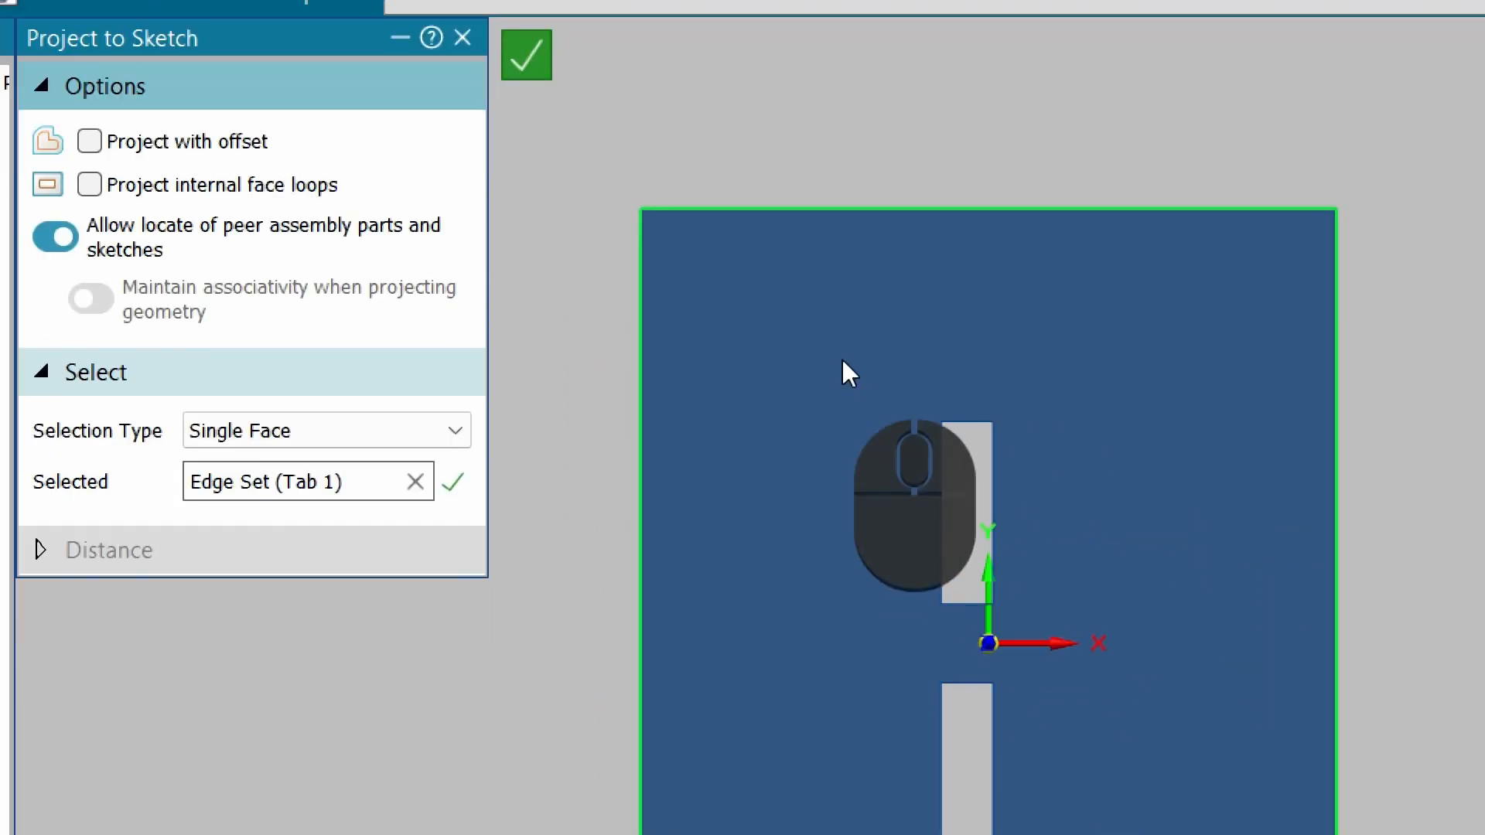
{"action": "left_click", "coordinate": [454, 482]}
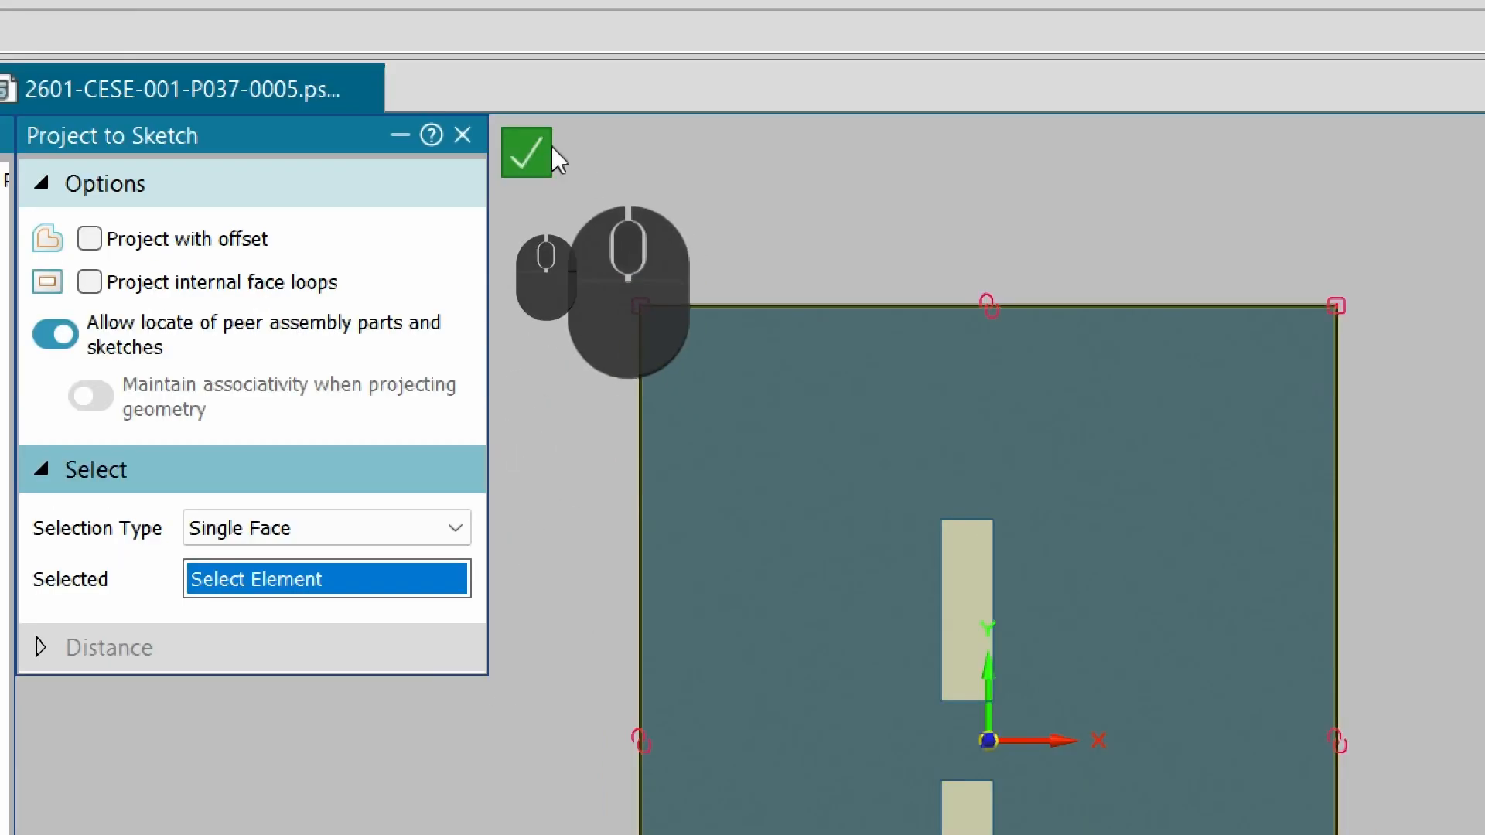
{"action": "left_click", "coordinate": [523, 45]}
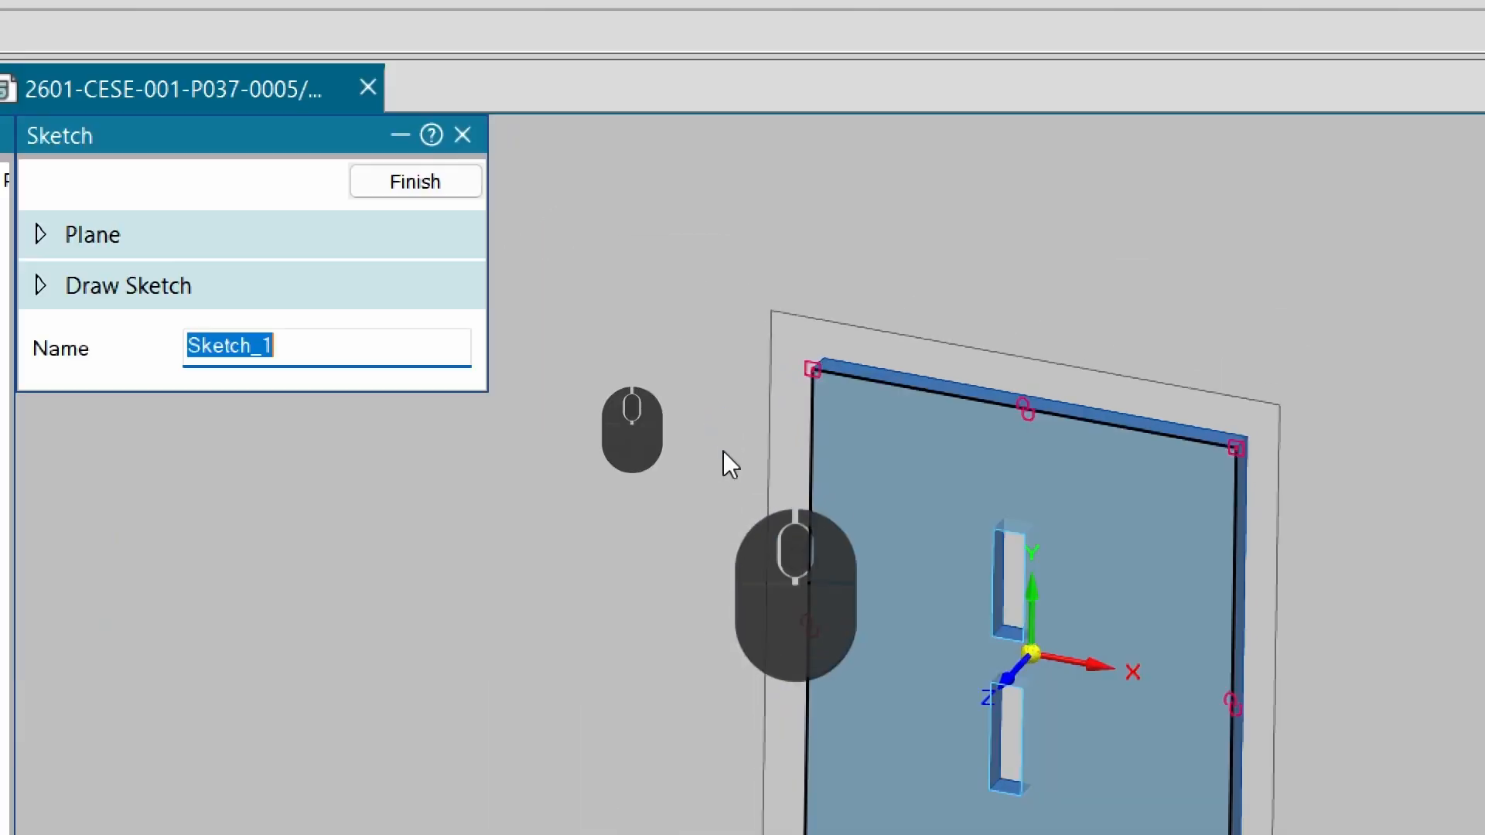
{"action": "left_click", "coordinate": [415, 181]}
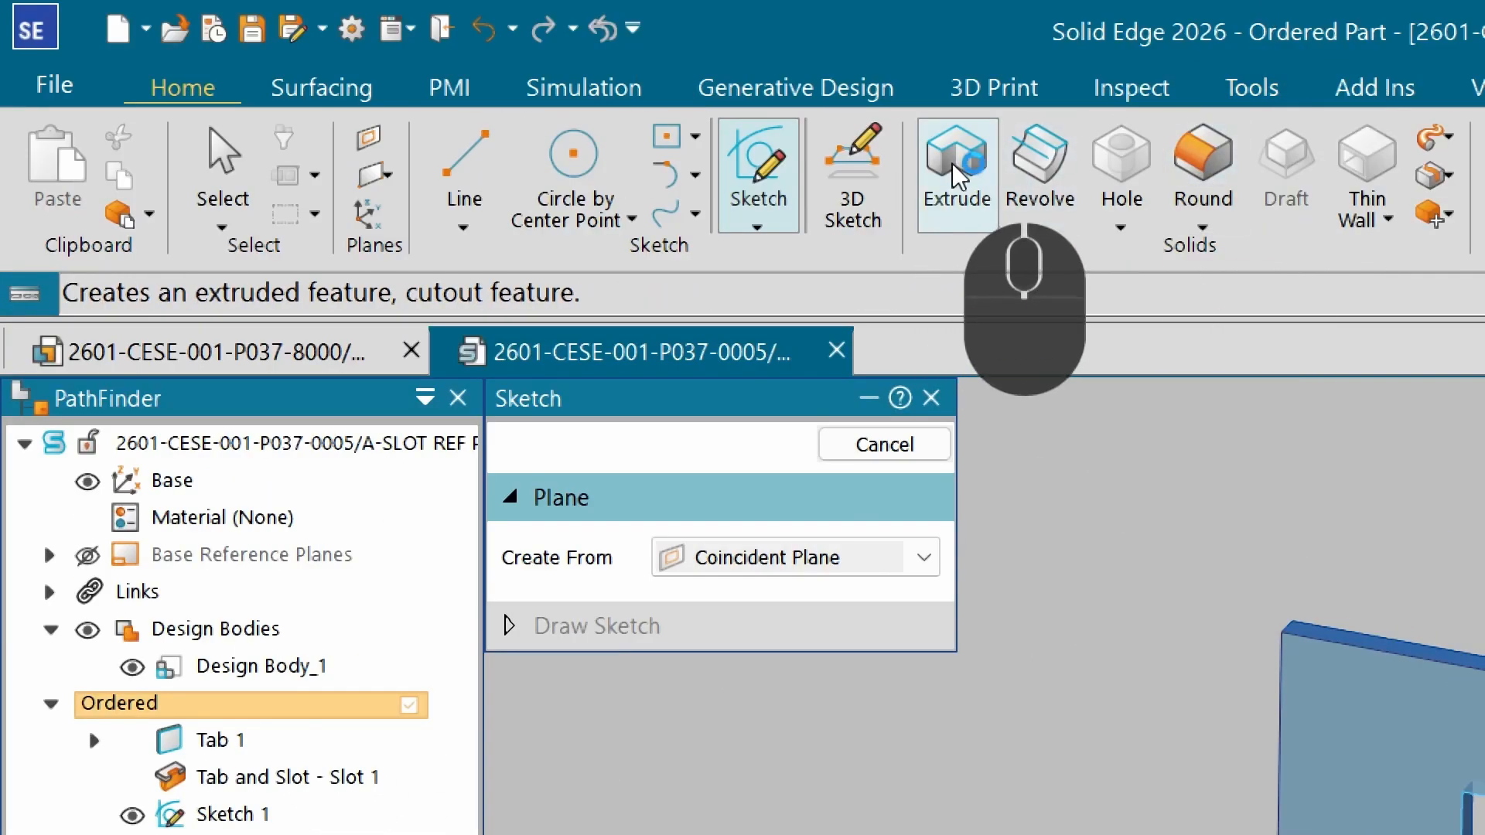
Extrude the projected sketch profile through the plate's thickness, ending at the plate's rear corner keypoint.
{"action": "left_click", "coordinate": [958, 174]}
{"action": "left_click", "coordinate": [923, 660]}
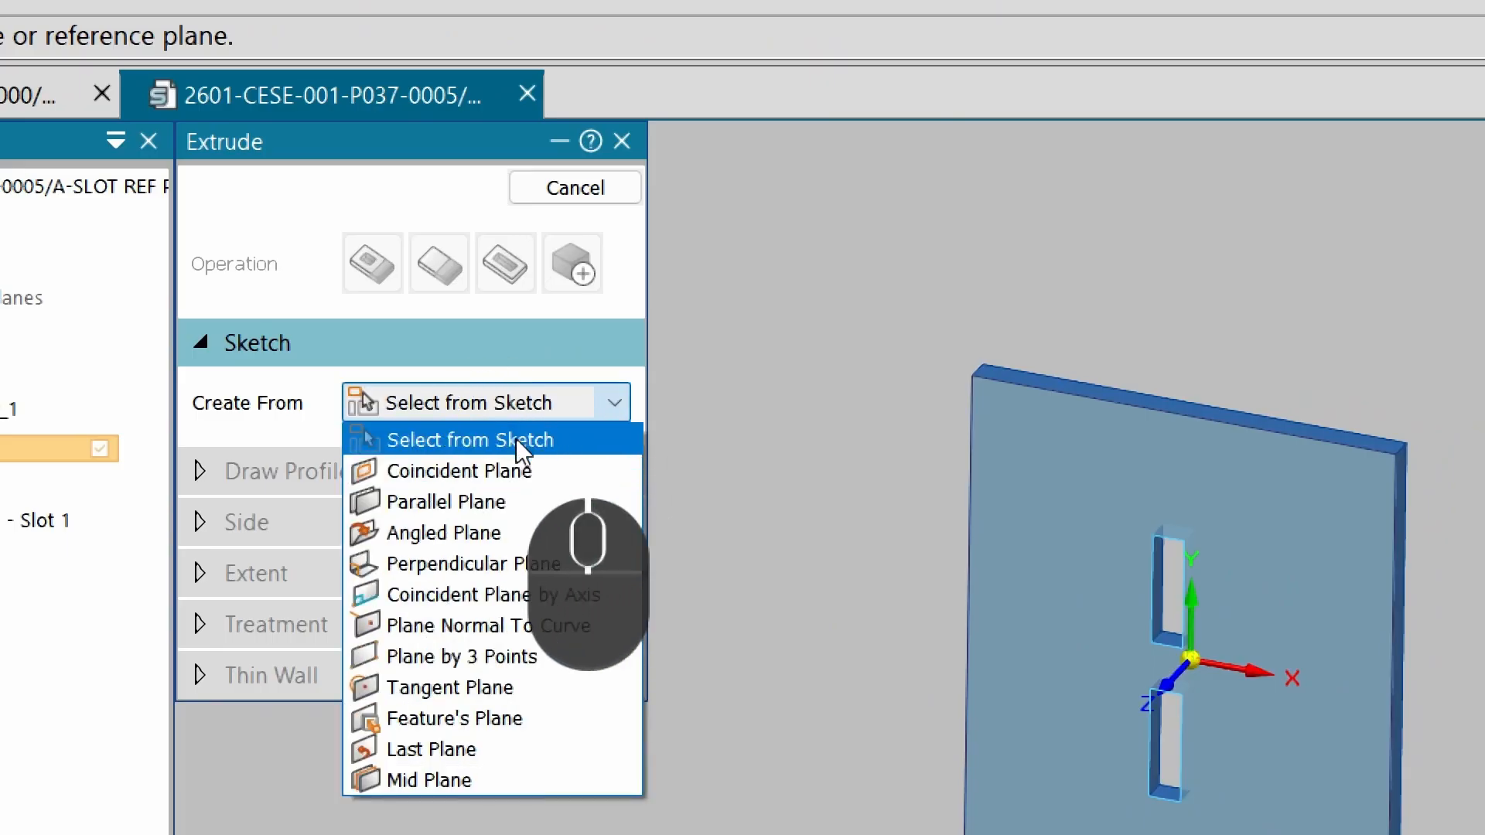
{"action": "left_click", "coordinate": [517, 439]}
{"action": "left_click", "coordinate": [971, 422]}
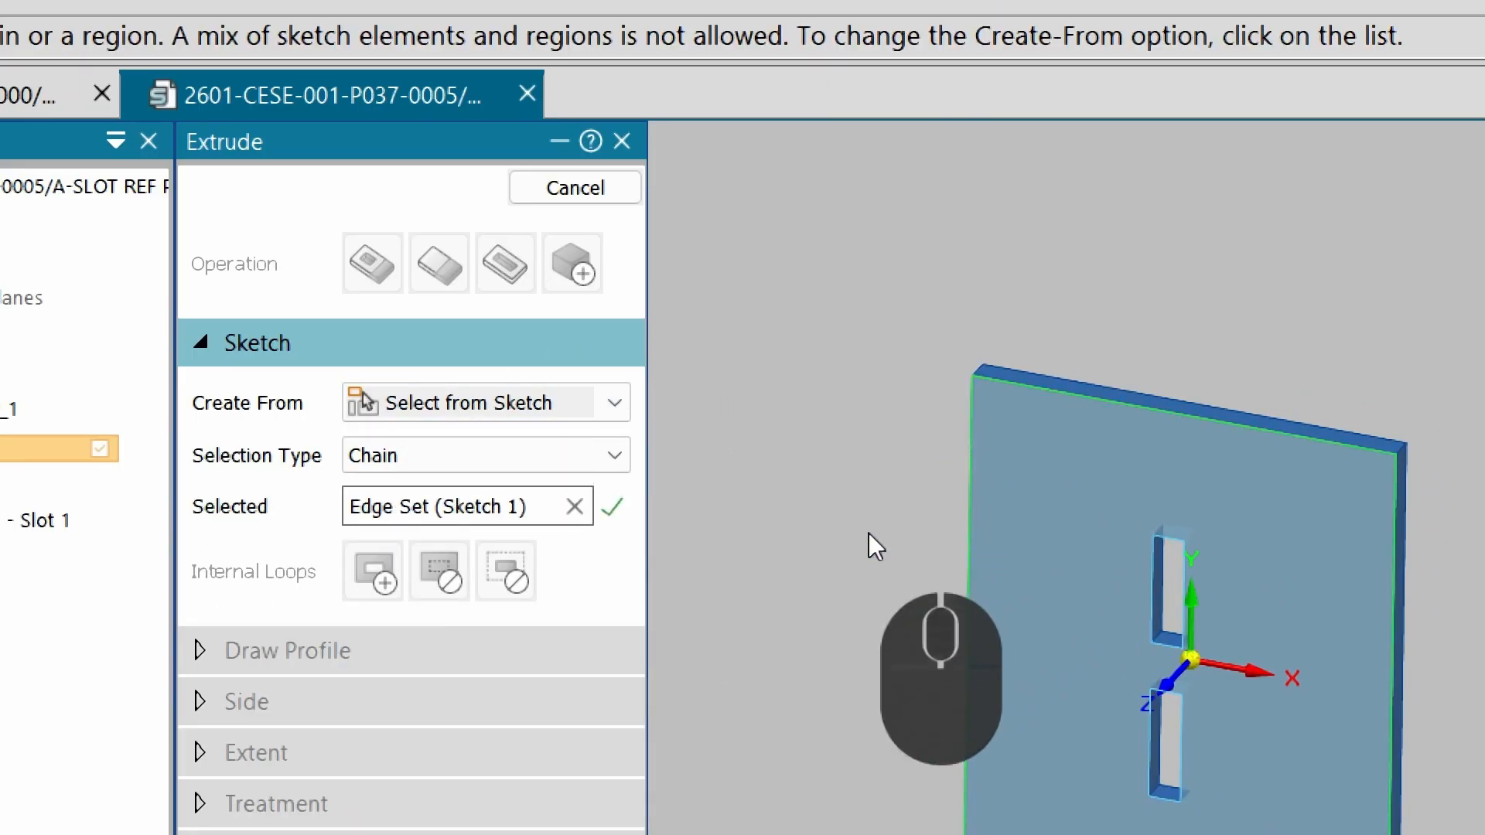
{"action": "right_click", "coordinate": [745, 447]}
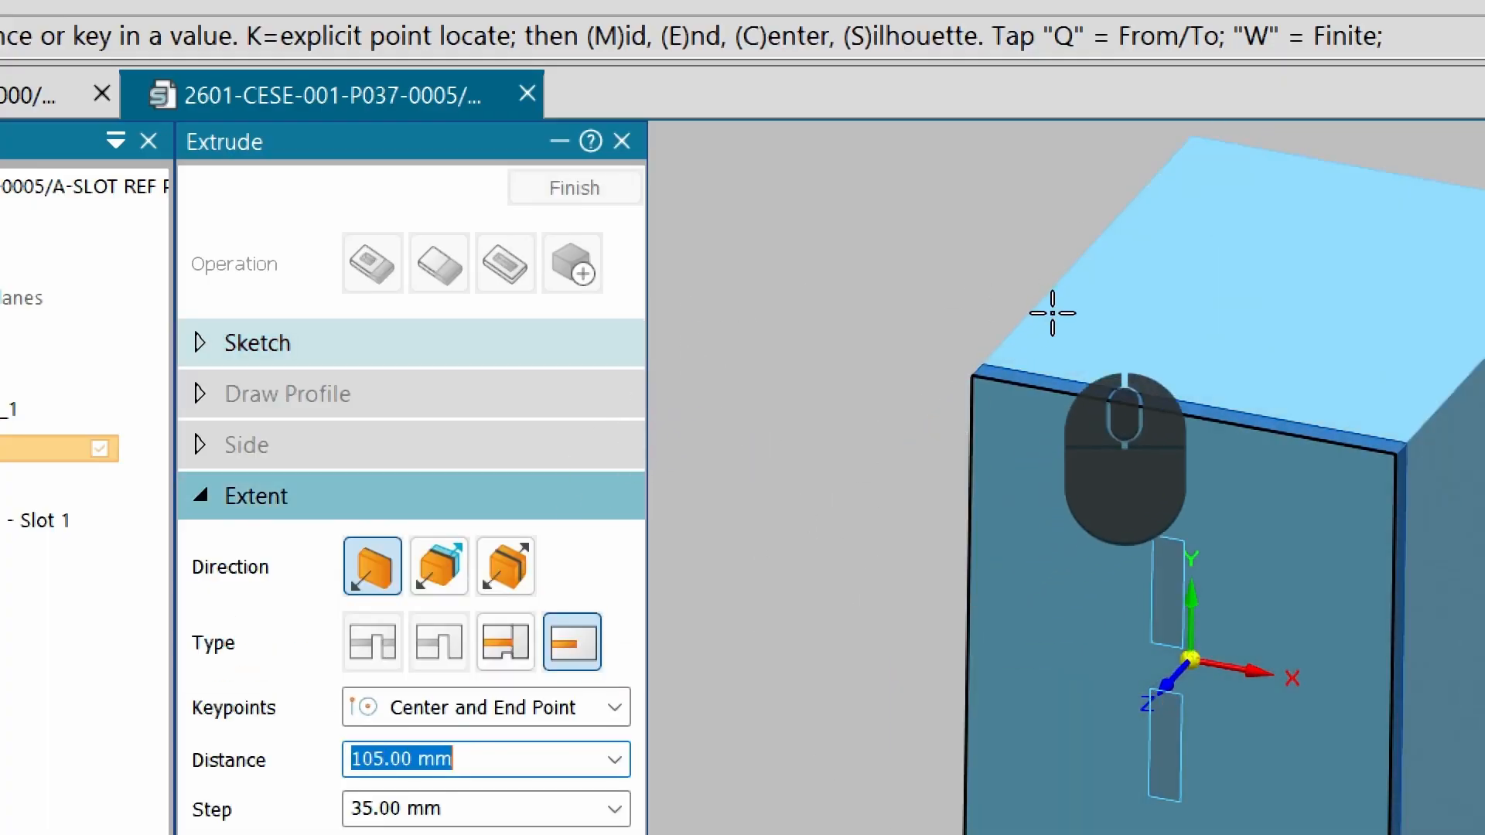
{"action": "scroll", "coordinate": [951, 415], "scroll_direction": "down", "scroll_amount": 4}
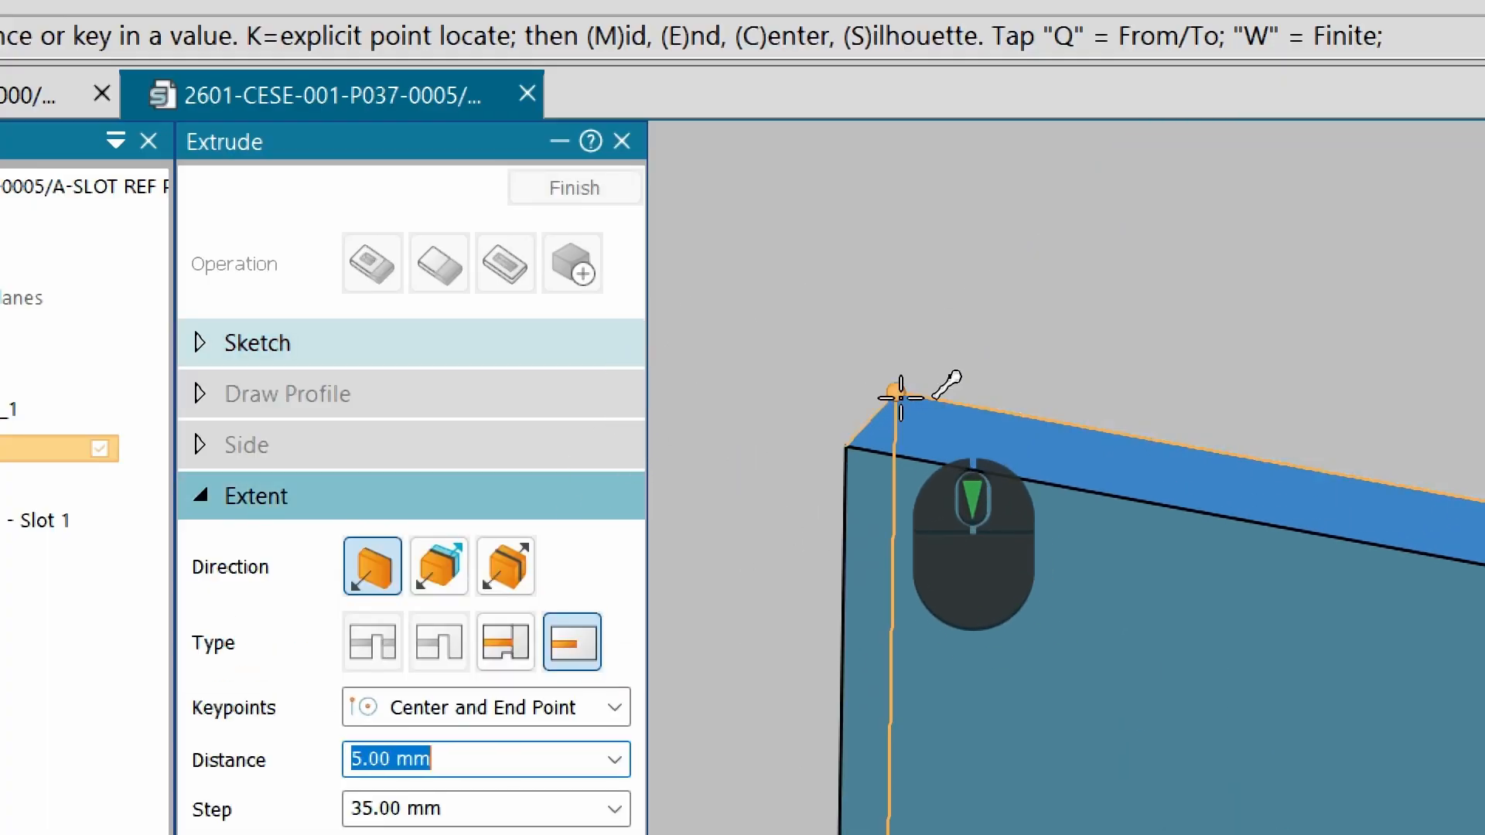
{"action": "left_click", "coordinate": [898, 395]}
{"action": "left_click", "coordinate": [574, 188]}
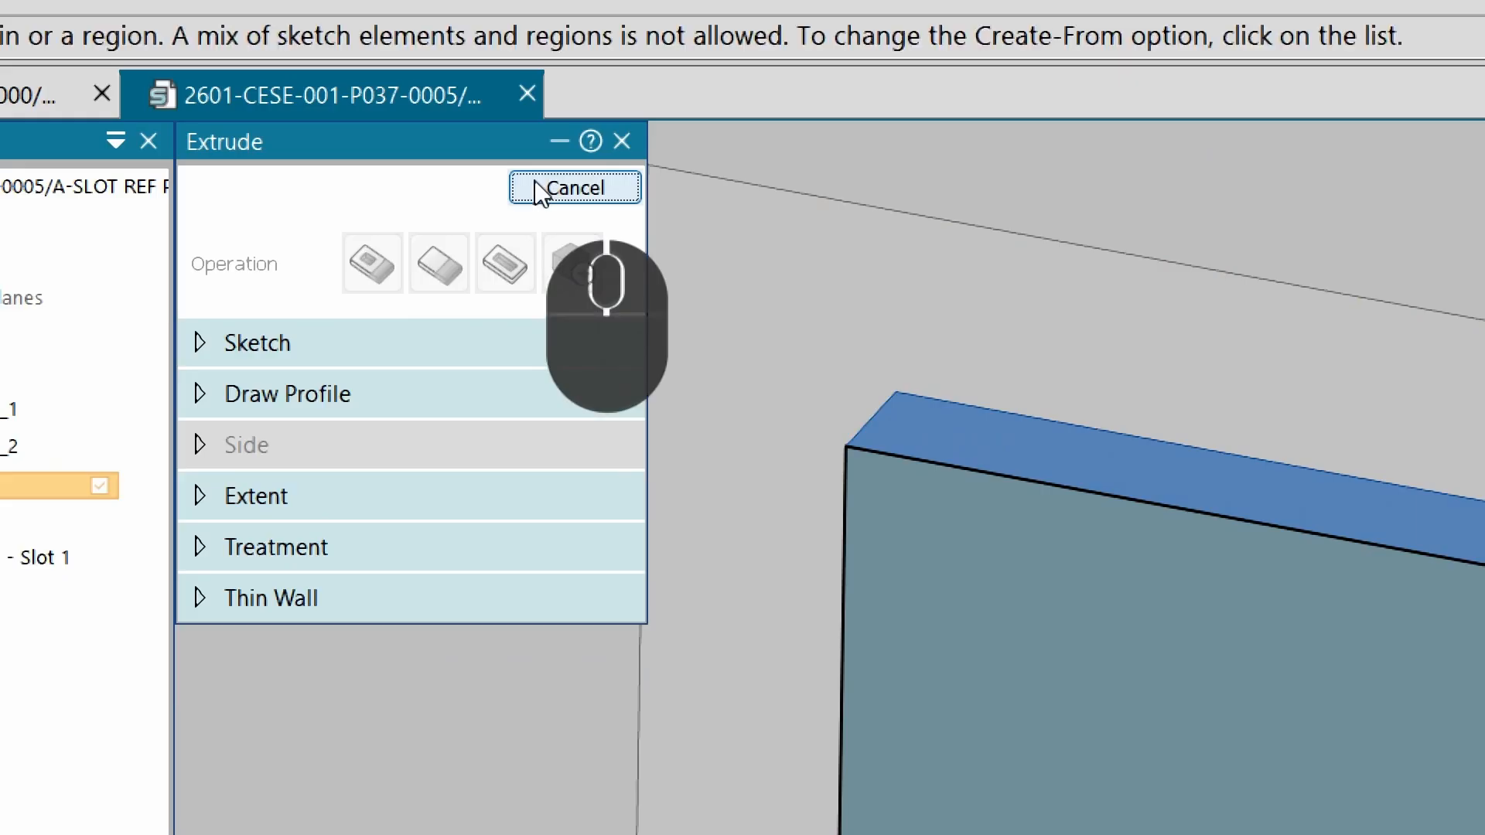
{"action": "left_click", "coordinate": [541, 190]}
Subtract Design Body_1 from Design Body_2 using the Subtract body command.
{"action": "scroll", "coordinate": [637, 385], "scroll_direction": "up", "scroll_amount": 5}
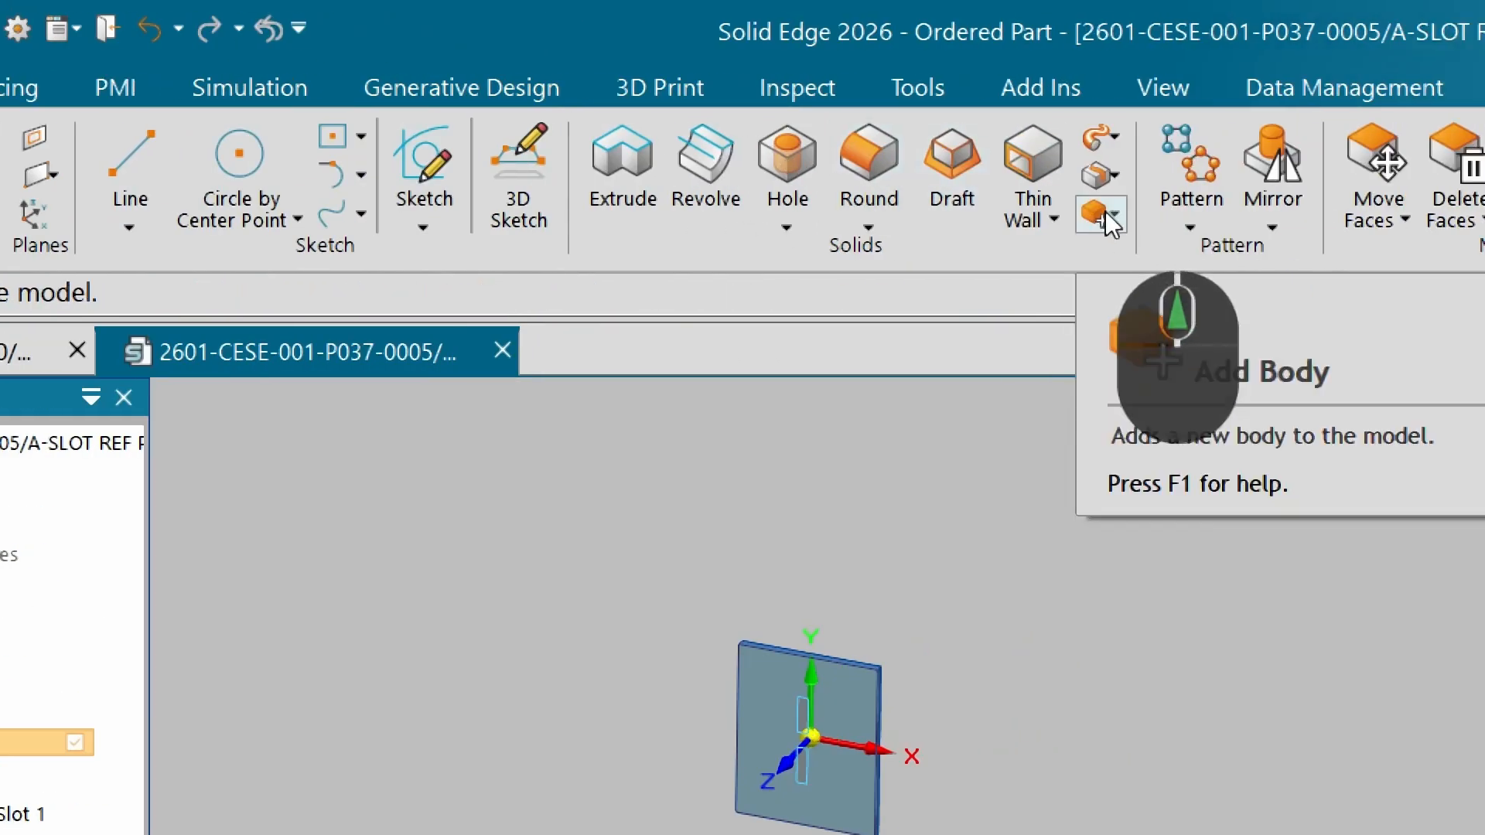
{"action": "left_click", "coordinate": [1116, 215]}
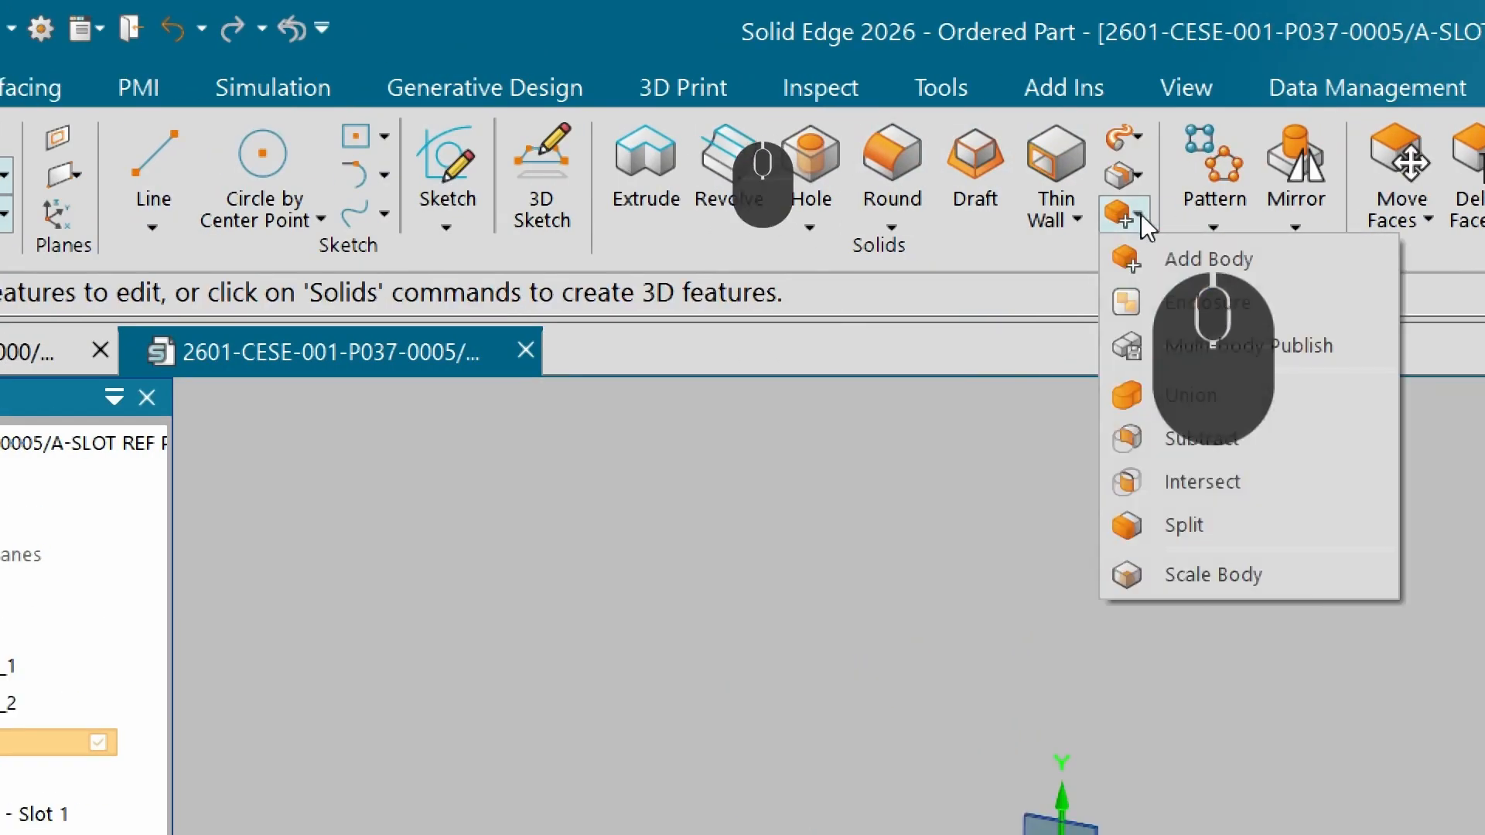
{"action": "left_click", "coordinate": [1238, 440]}
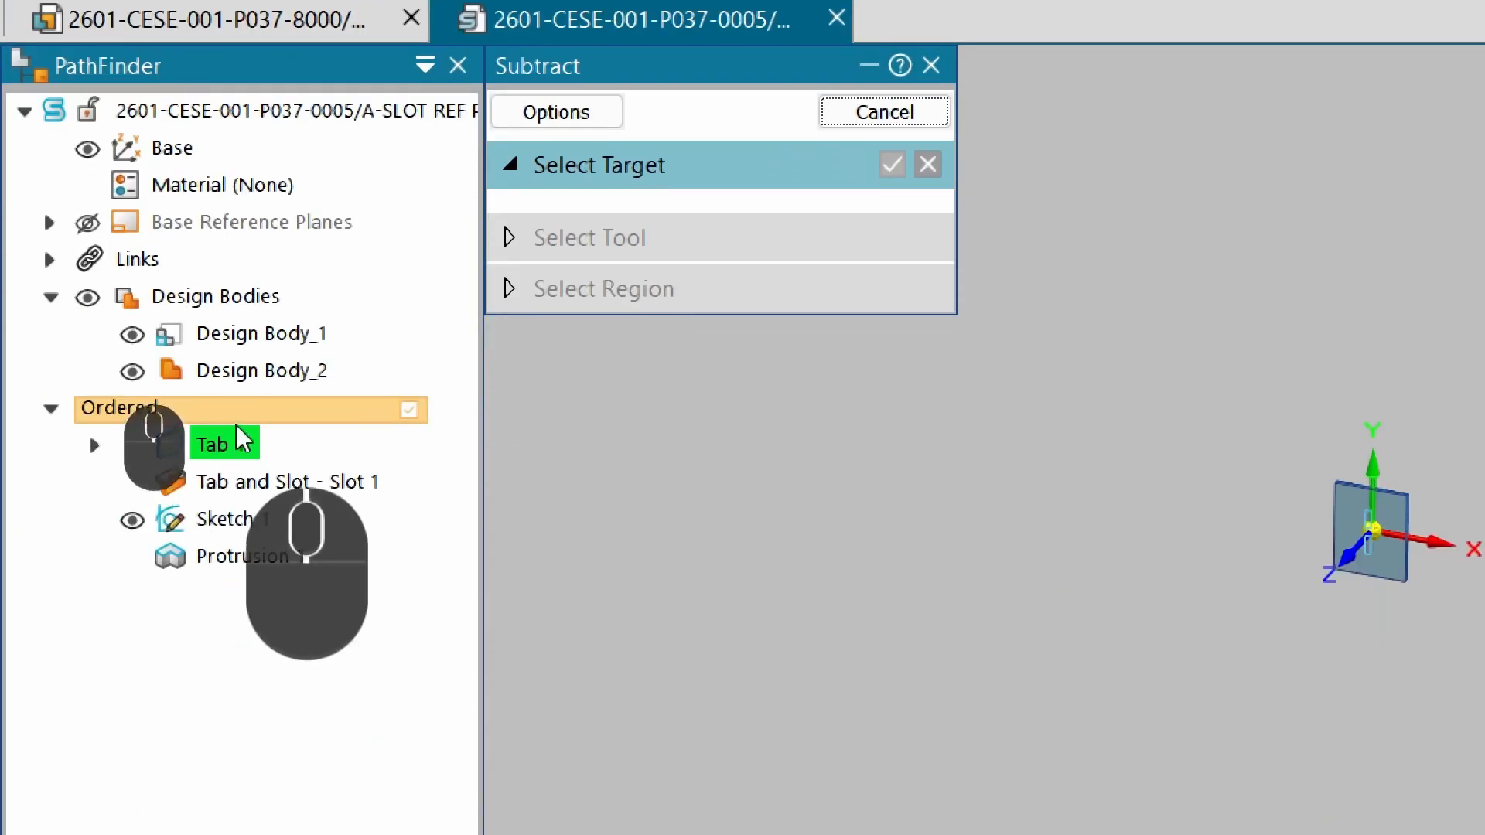
{"action": "left_click", "coordinate": [239, 383]}
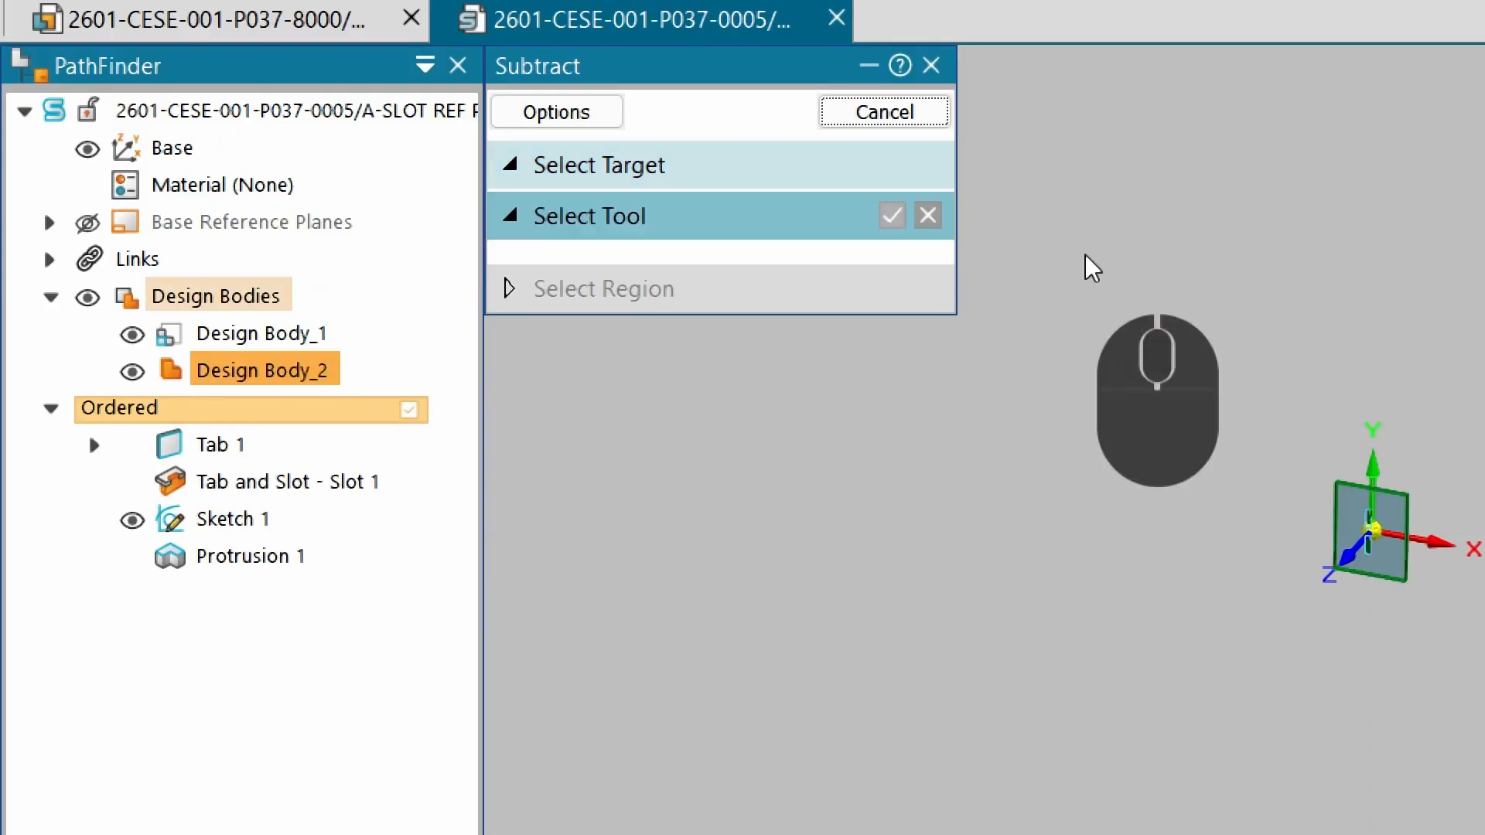
{"action": "left_click", "coordinate": [262, 334]}
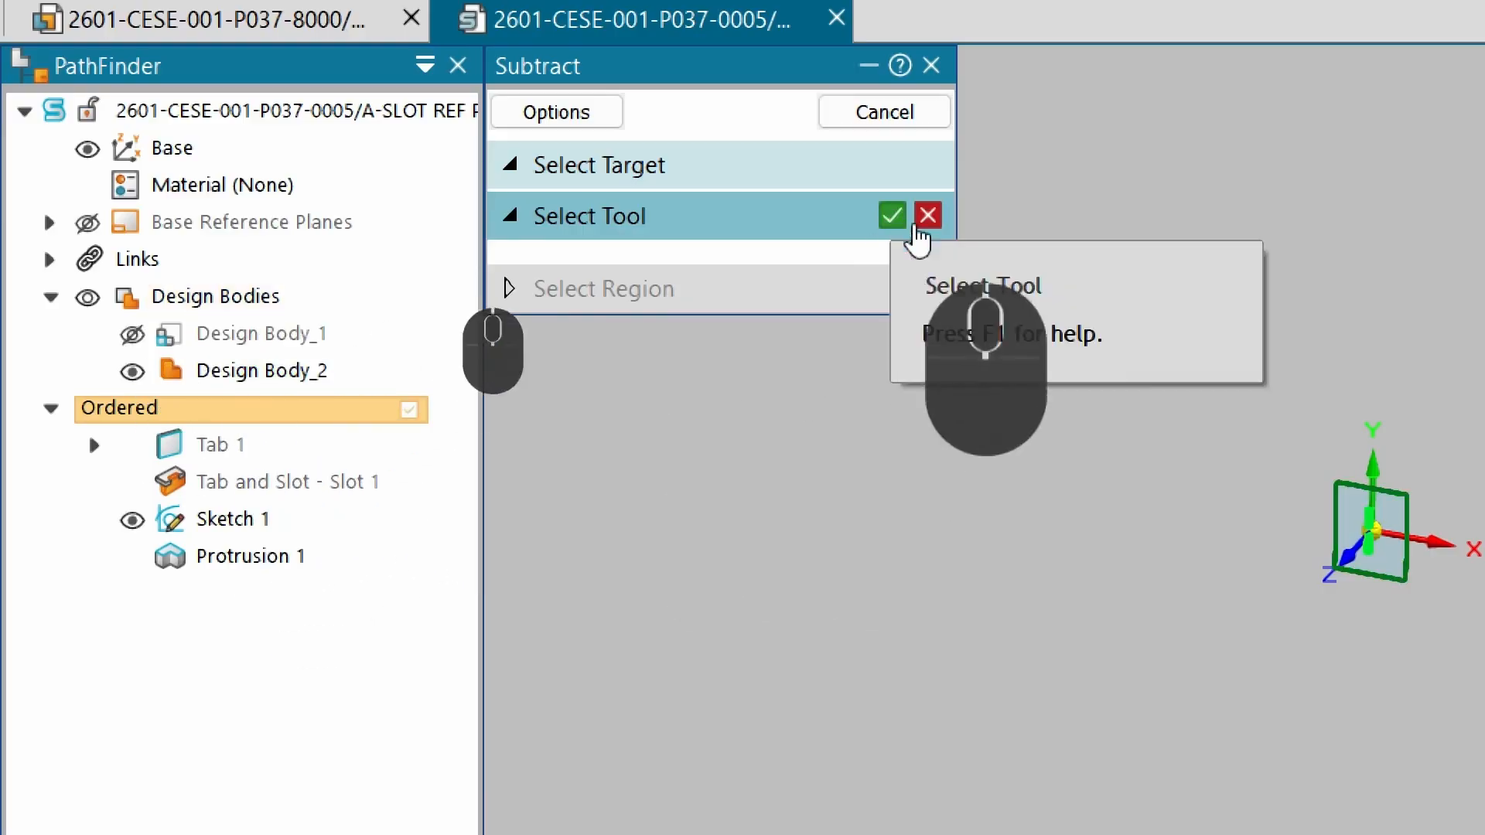
{"action": "right_click", "coordinate": [1130, 245]}
{"action": "right_click", "coordinate": [1036, 241]}
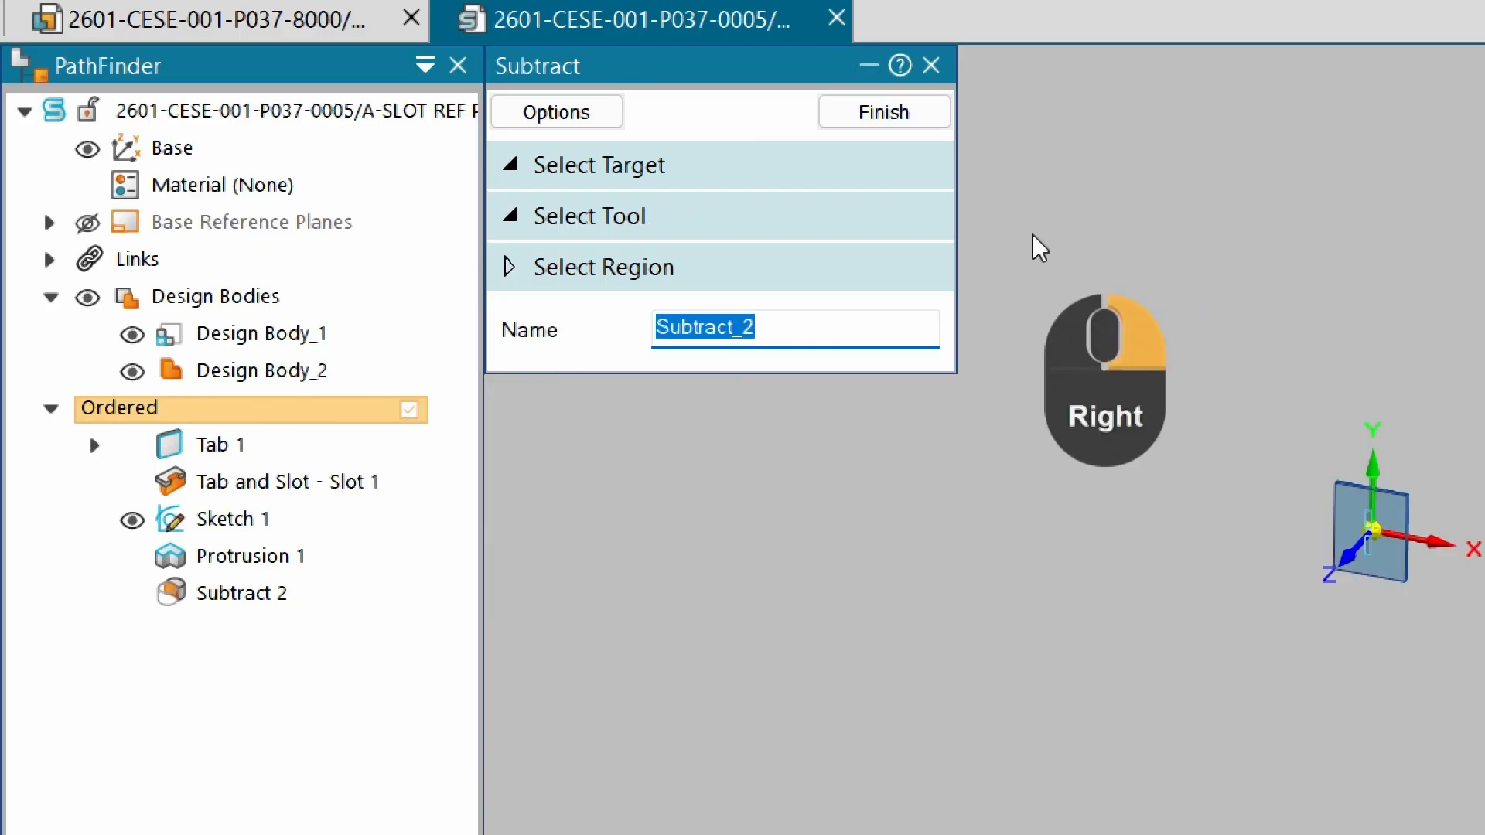
{"action": "left_click", "coordinate": [889, 116]}
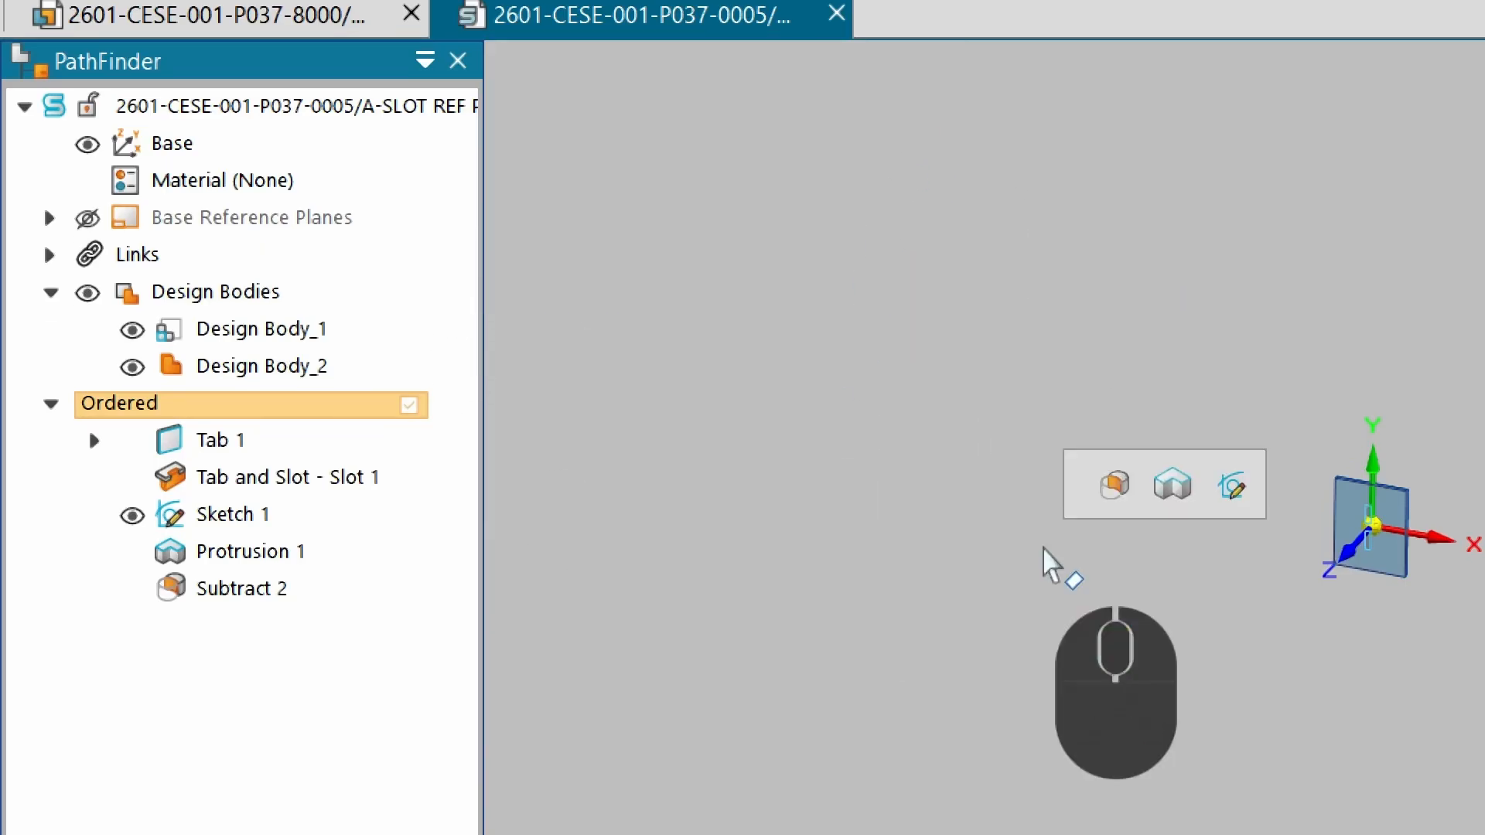
Hide Sketch 1 and Design Body_1 in the part.
{"action": "middle_click", "coordinate": [1042, 547]}
{"action": "middle_click", "coordinate": [1042, 547]}
{"action": "middle_click_drag", "start_coordinate": [819, 539], "coordinate": [172, 541]}
{"action": "scroll", "coordinate": [172, 542], "scroll_direction": "up", "scroll_amount": 3}
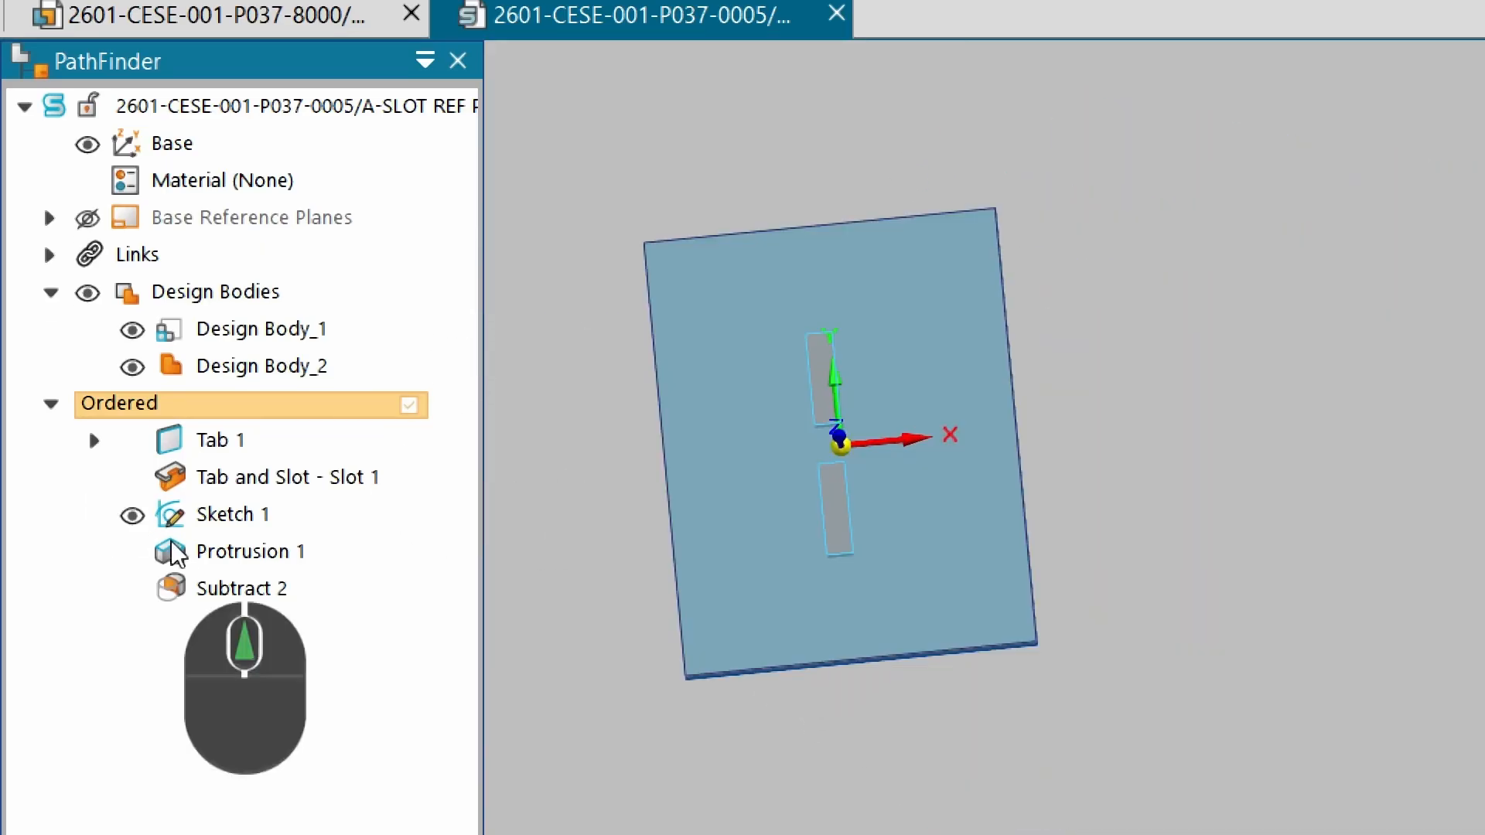
{"action": "left_click", "coordinate": [132, 515]}
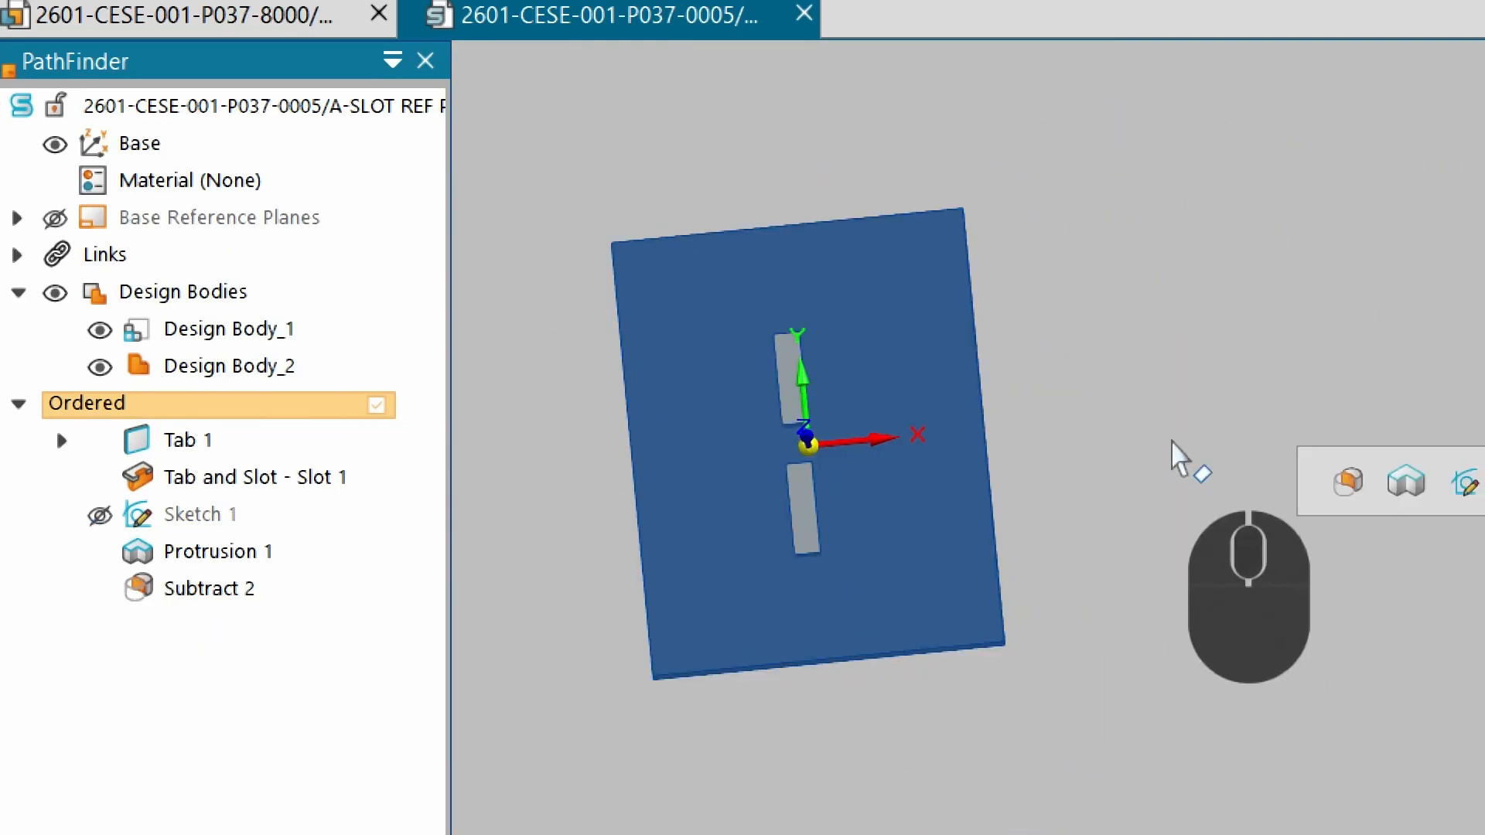
{"action": "mouse_move", "coordinate": [1181, 460]}
{"action": "middle_mouse_down"}
{"action": "mouse_move", "coordinate": [1064, 454]}
{"action": "mouse_move", "coordinate": [1044, 649]}
{"action": "mouse_move", "coordinate": [819, 583]}
{"action": "middle_mouse_up"}
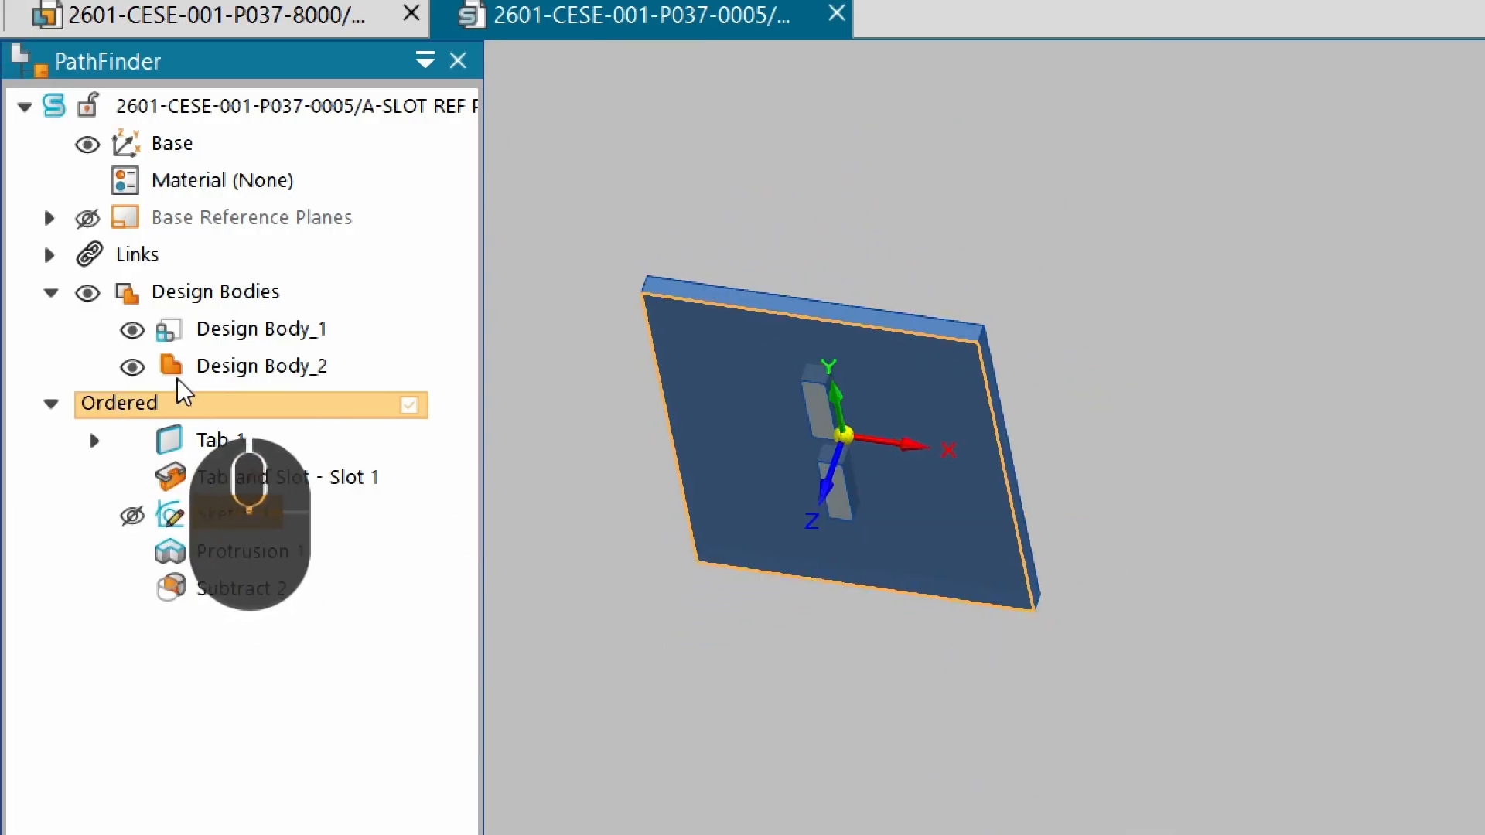
{"action": "left_click", "coordinate": [105, 330]}
Toggle Design Body_2 to a construction body.
{"action": "left_click", "coordinate": [208, 373]}
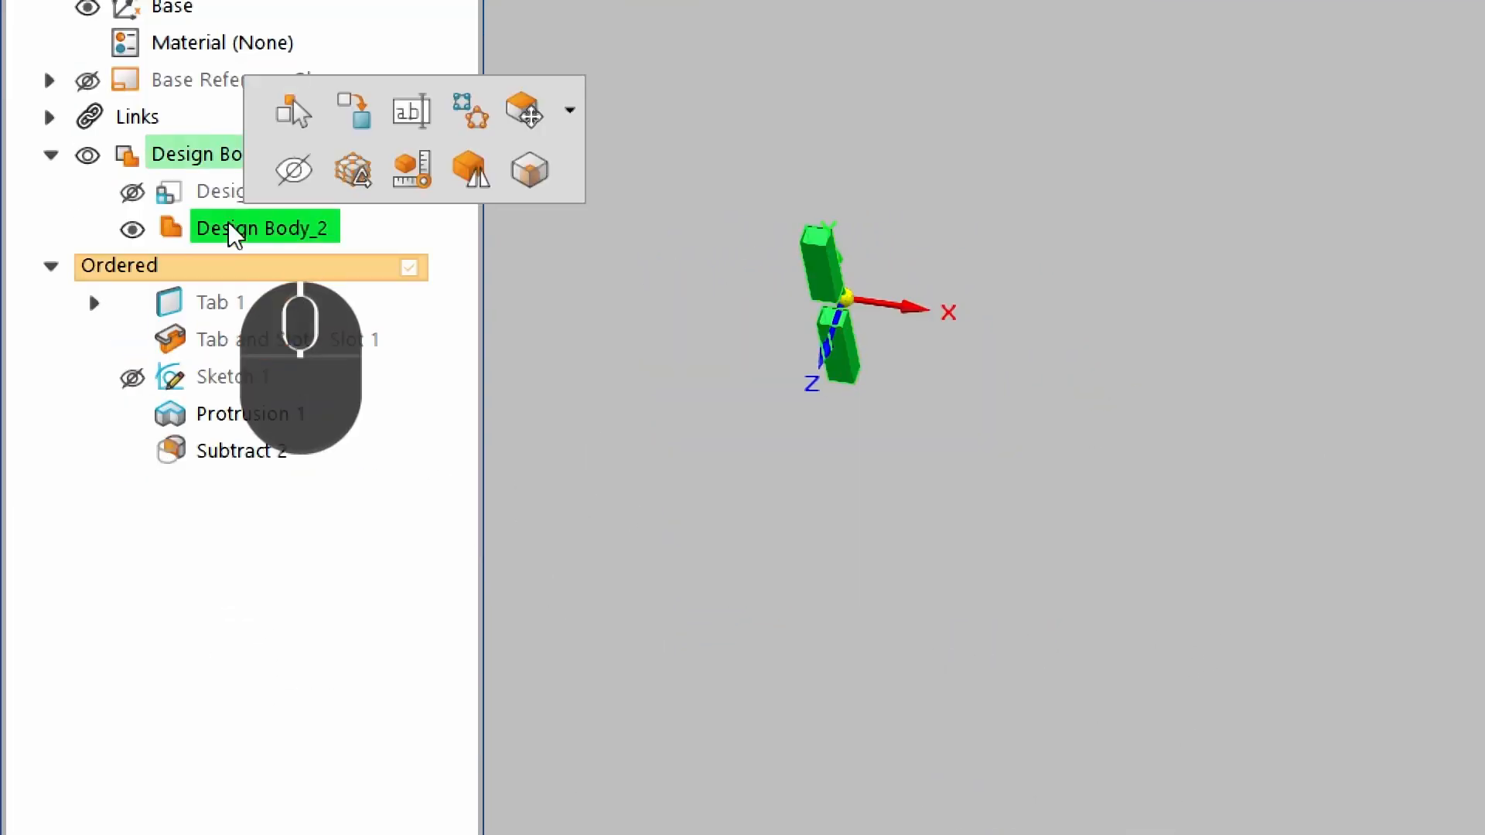
{"action": "left_click", "coordinate": [354, 111]}
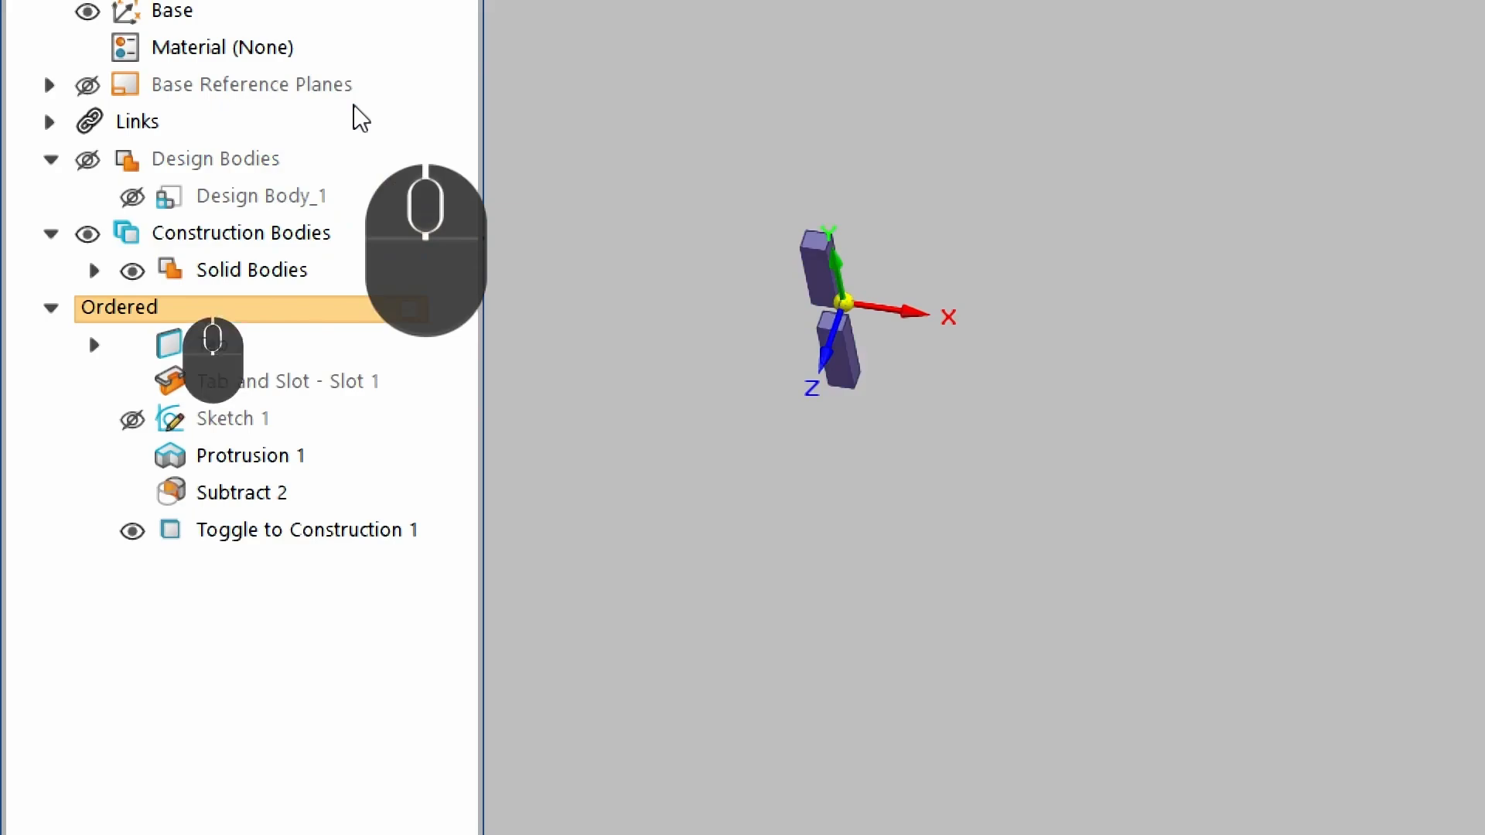
{"action": "middle_click_drag", "start_coordinate": [673, 301], "coordinate": [696, 139]}
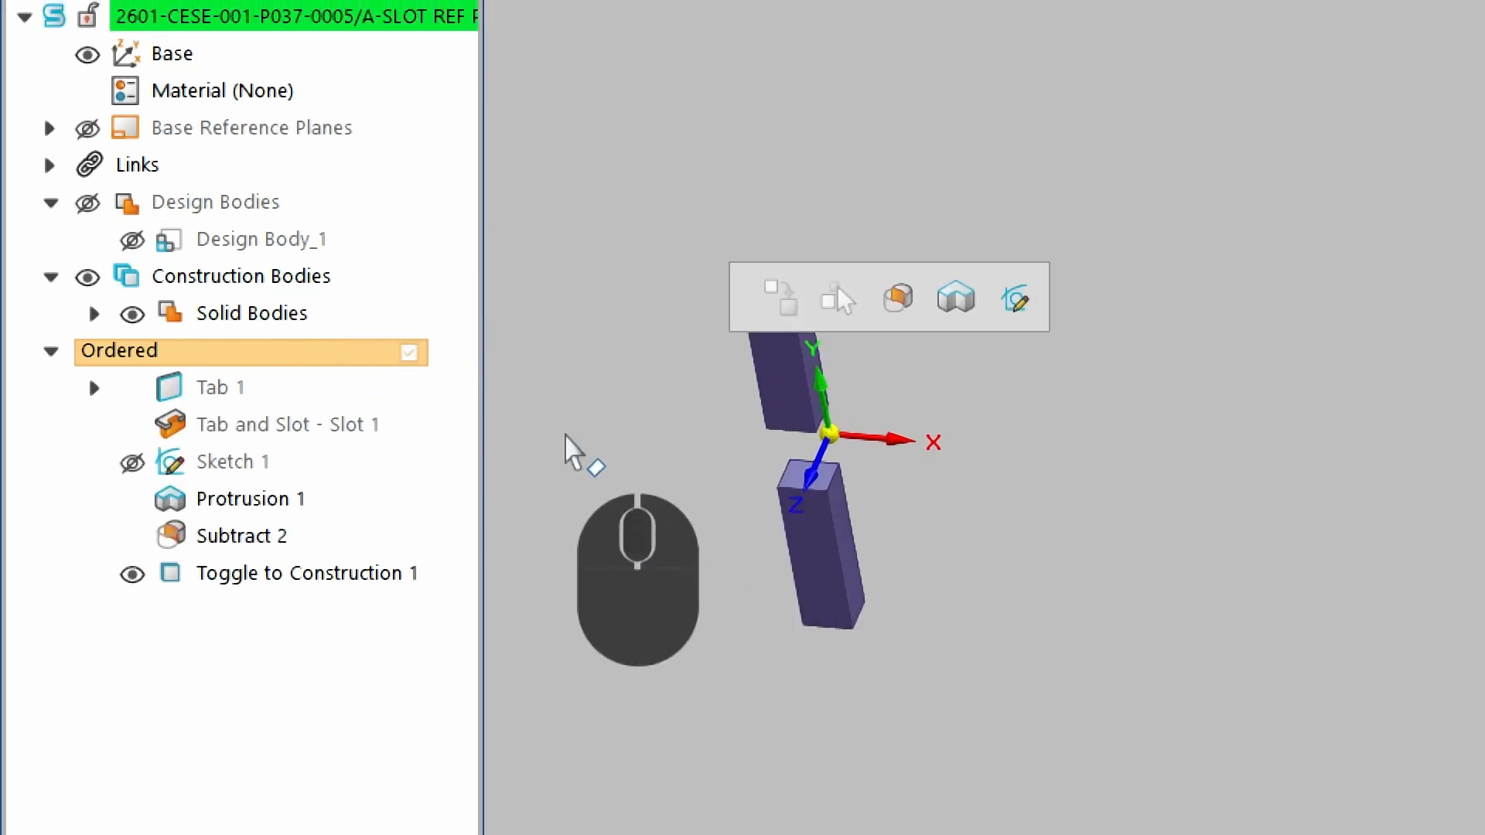
Show Design Body_1 again.
{"action": "left_click", "coordinate": [132, 241]}
{"action": "scroll", "coordinate": [696, 352], "scroll_direction": "up", "scroll_amount": 2}
{"action": "middle_click_drag", "start_coordinate": [757, 437], "coordinate": [735, 317]}
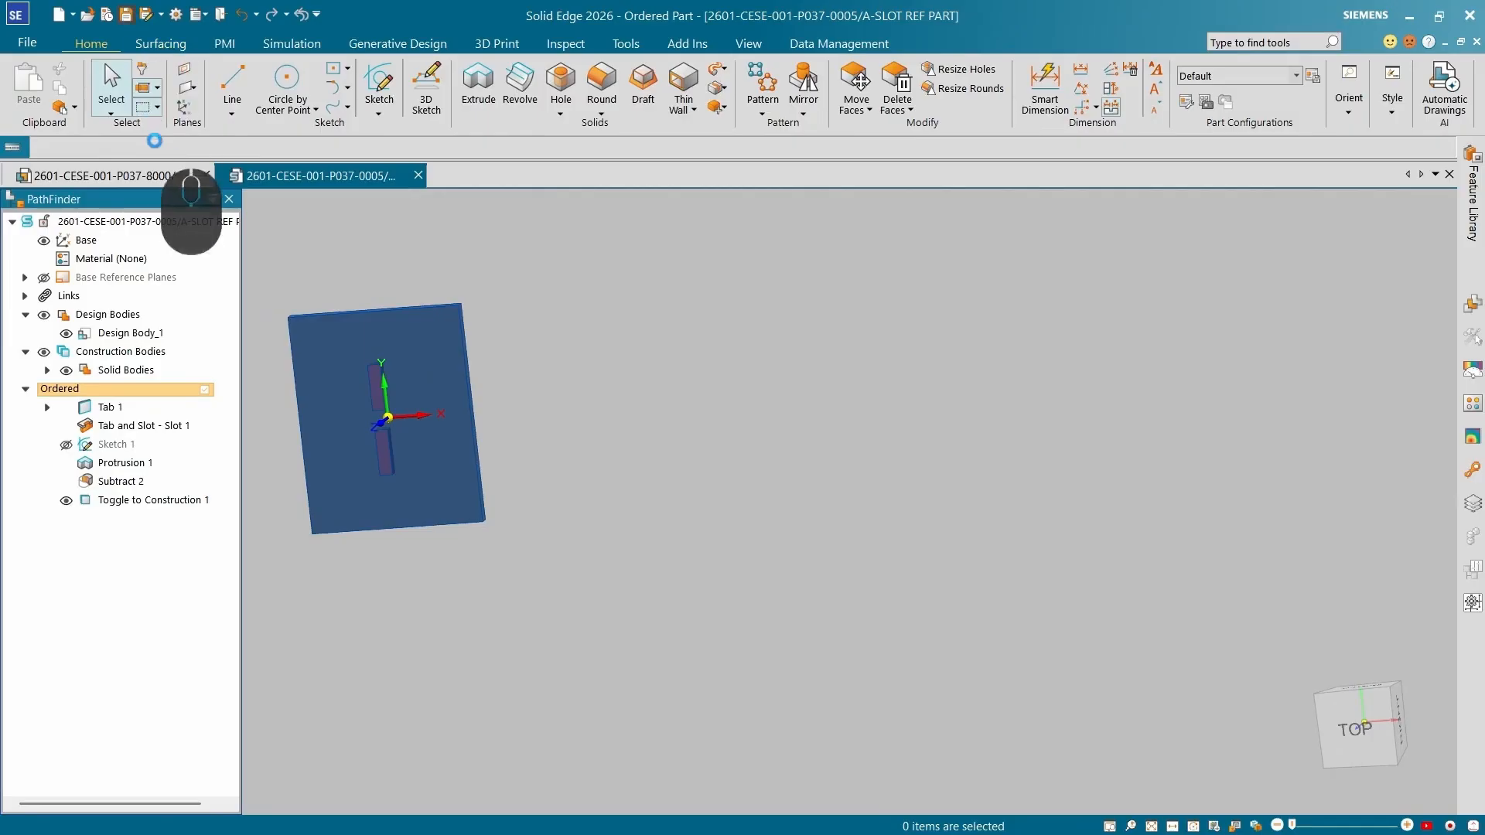
Switch to the assembly and hide the slot reference part's element types with Show/Hide Component.
{"action": "left_click", "coordinate": [150, 175]}
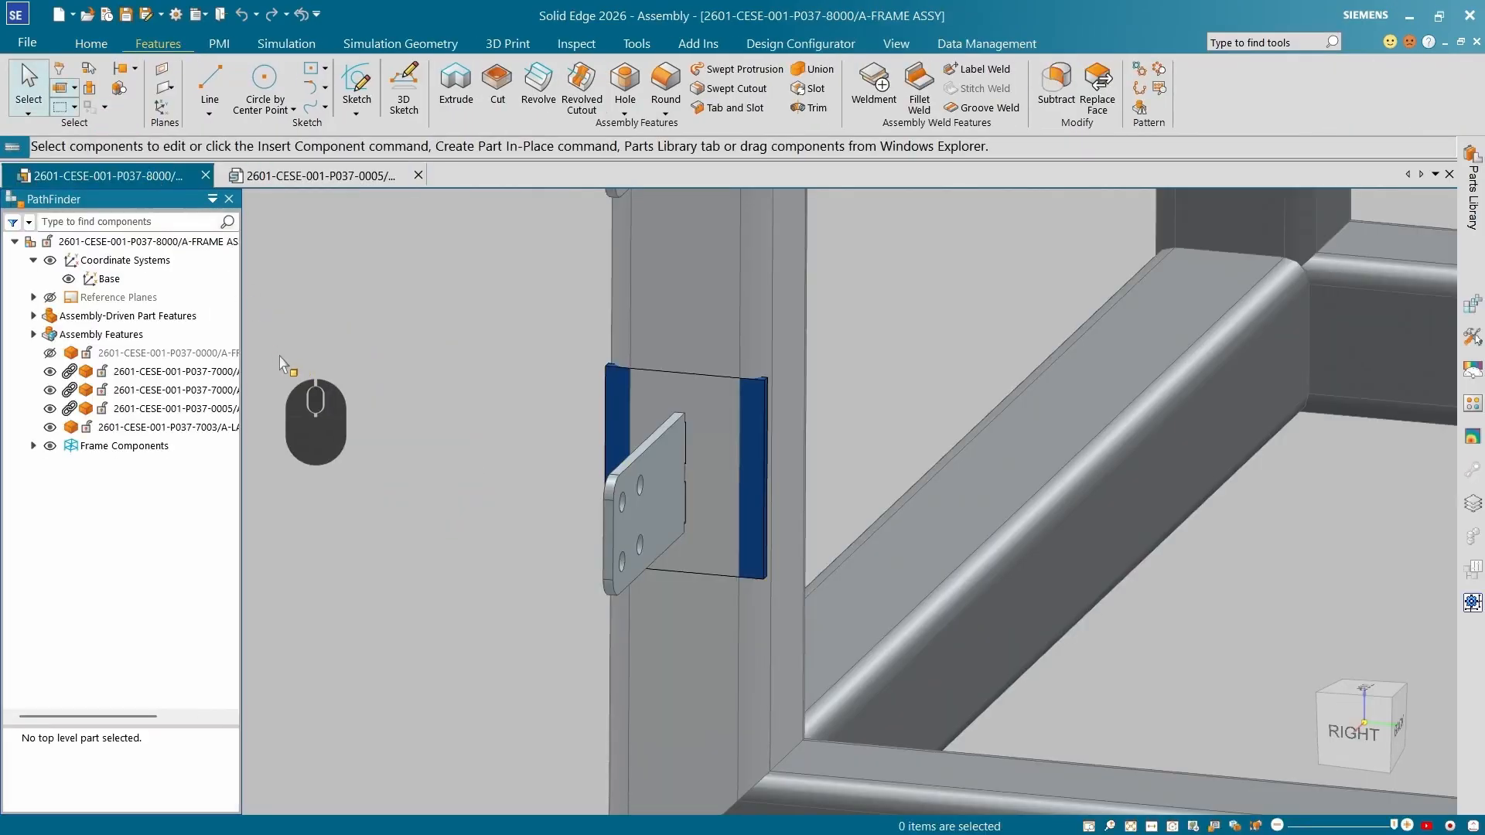
{"action": "left_click", "coordinate": [744, 438]}
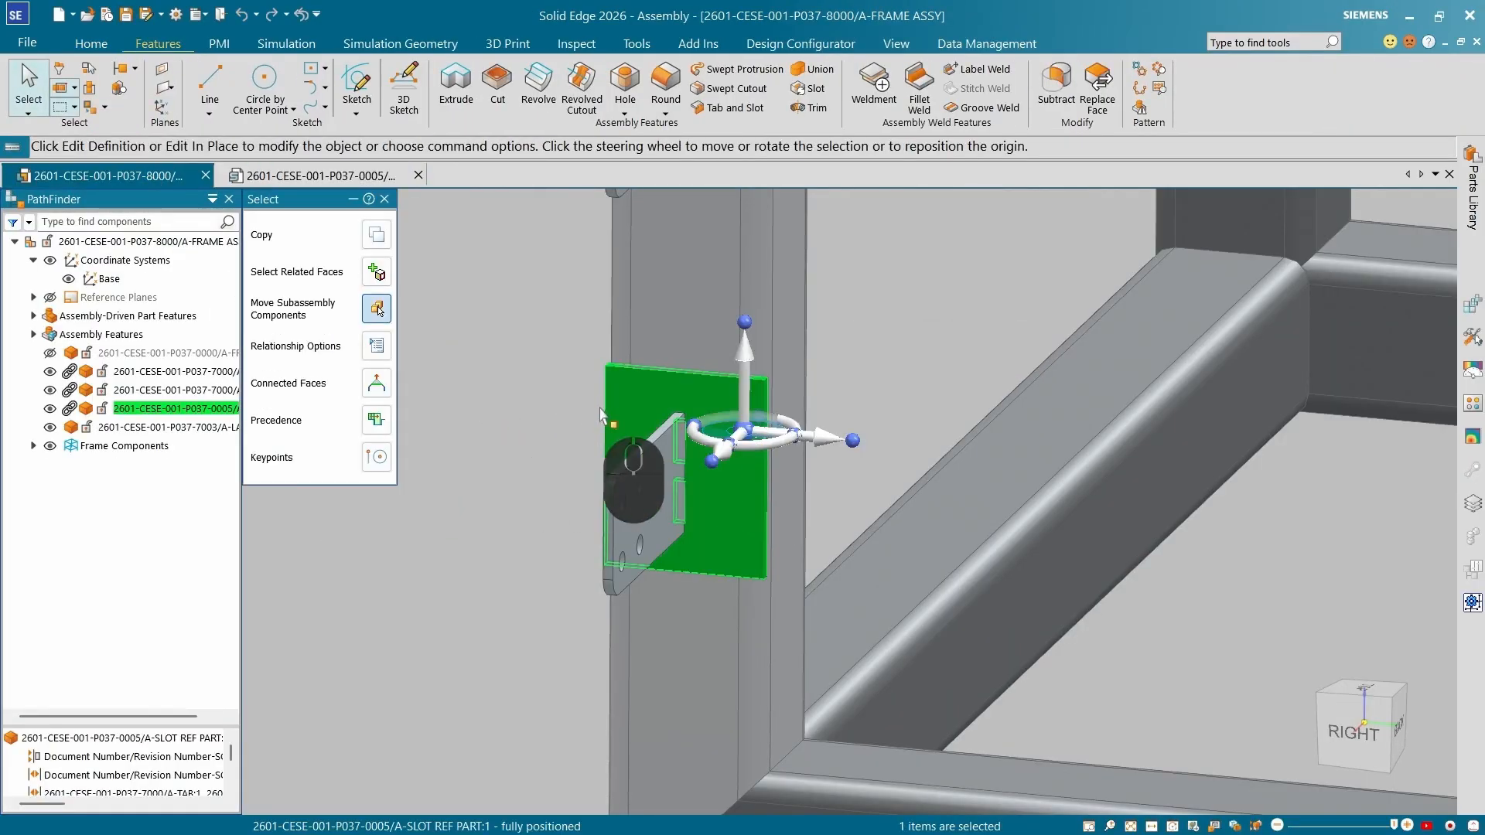
{"action": "key", "text": "Escape"}
{"action": "left_click", "coordinate": [213, 407]}
{"action": "right_click", "coordinate": [218, 410]}
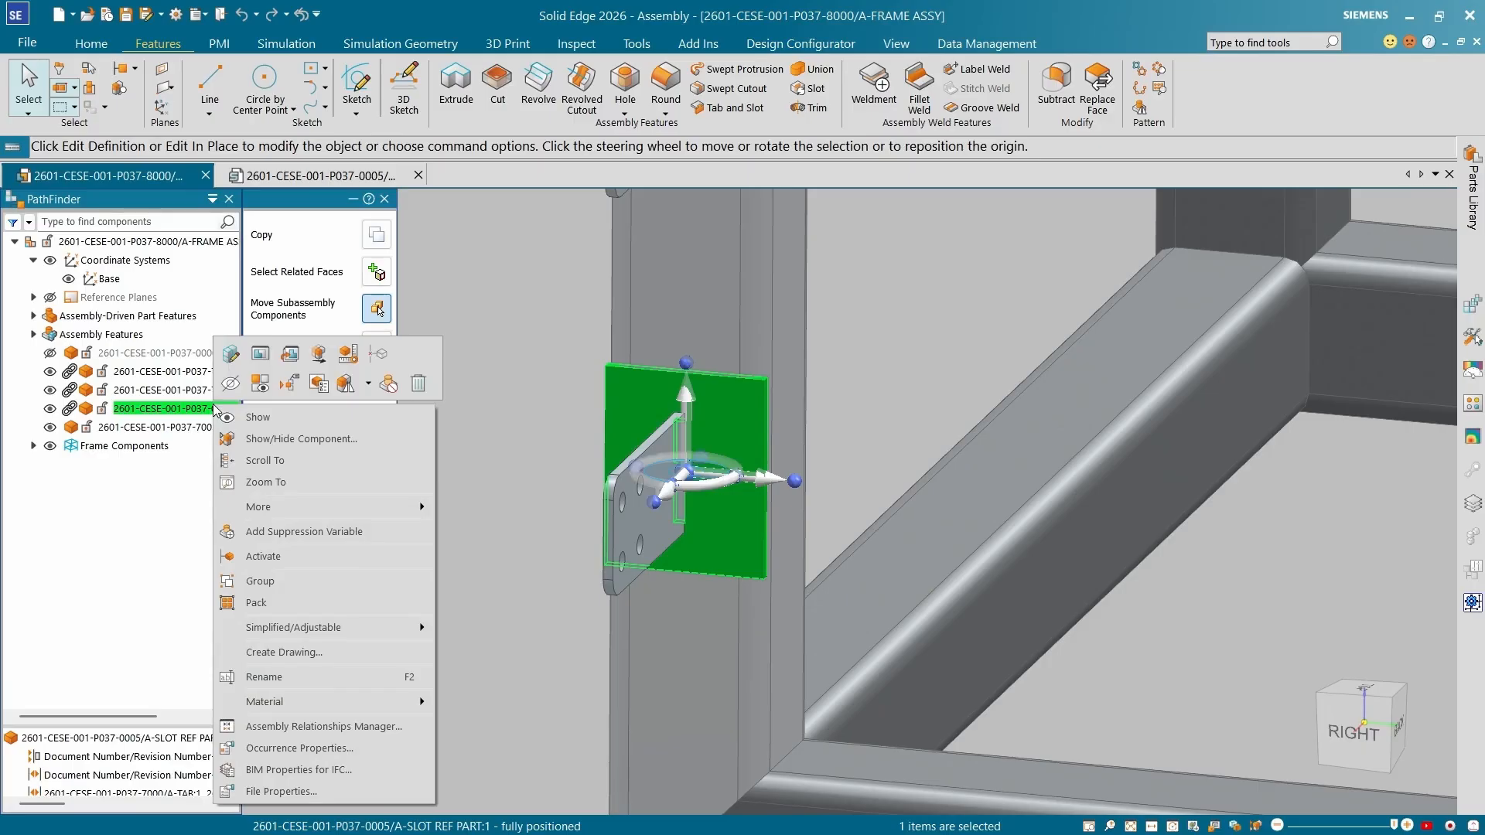
{"action": "left_click", "coordinate": [303, 439]}
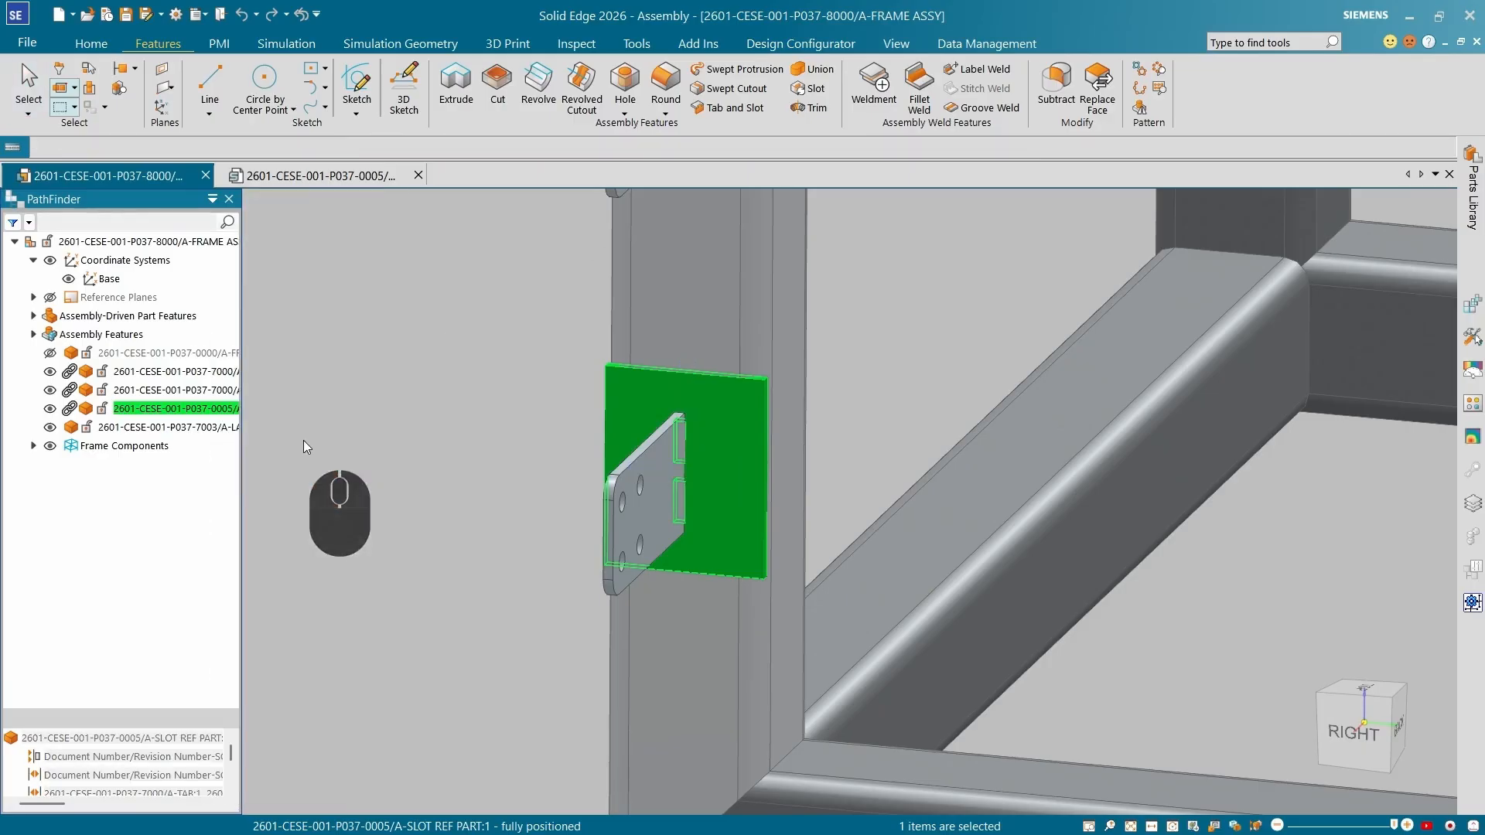
{"action": "left_click", "coordinate": [826, 346]}
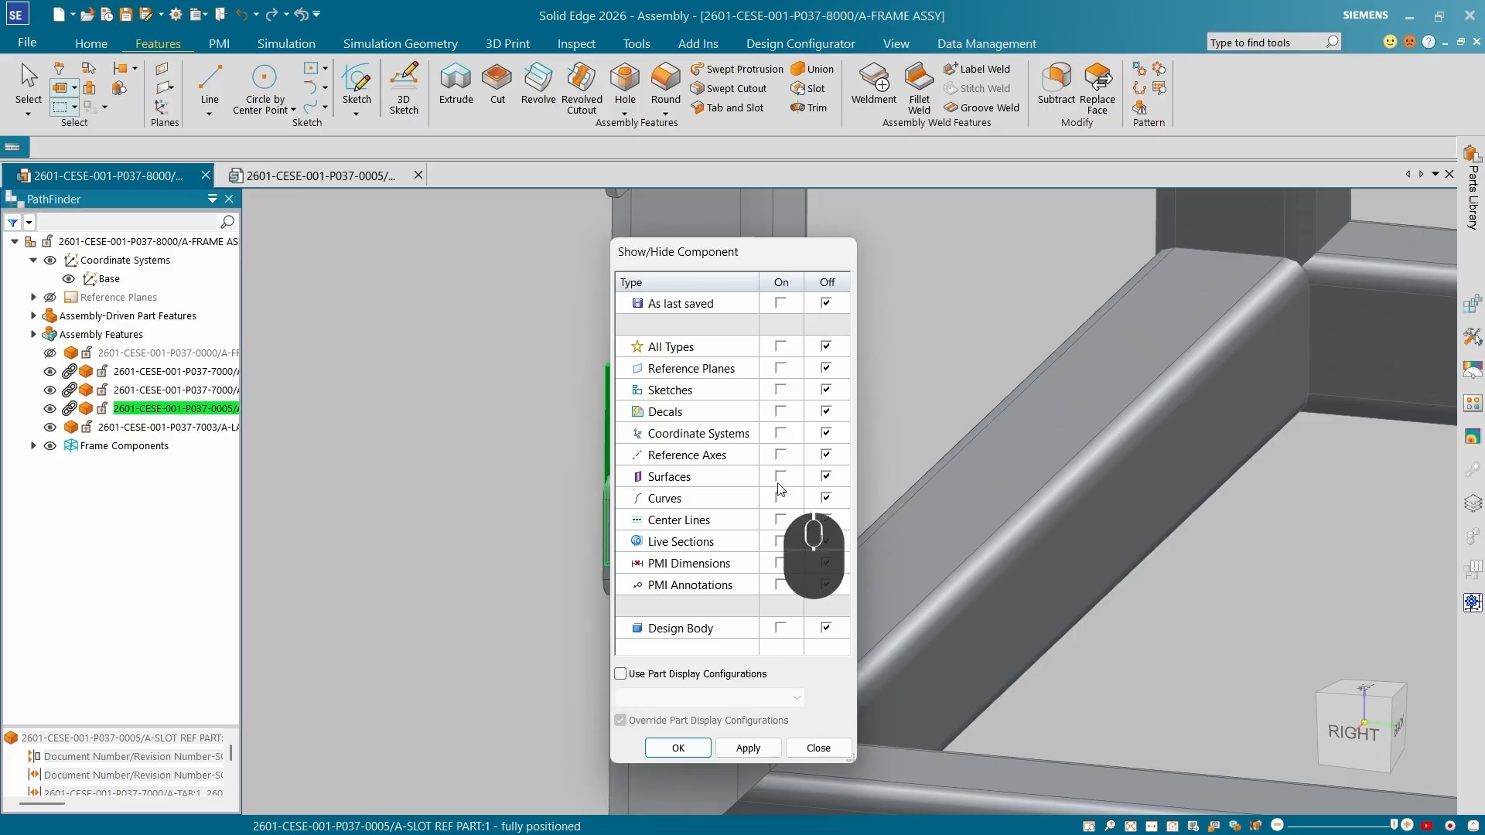
{"action": "left_click", "coordinate": [677, 748]}
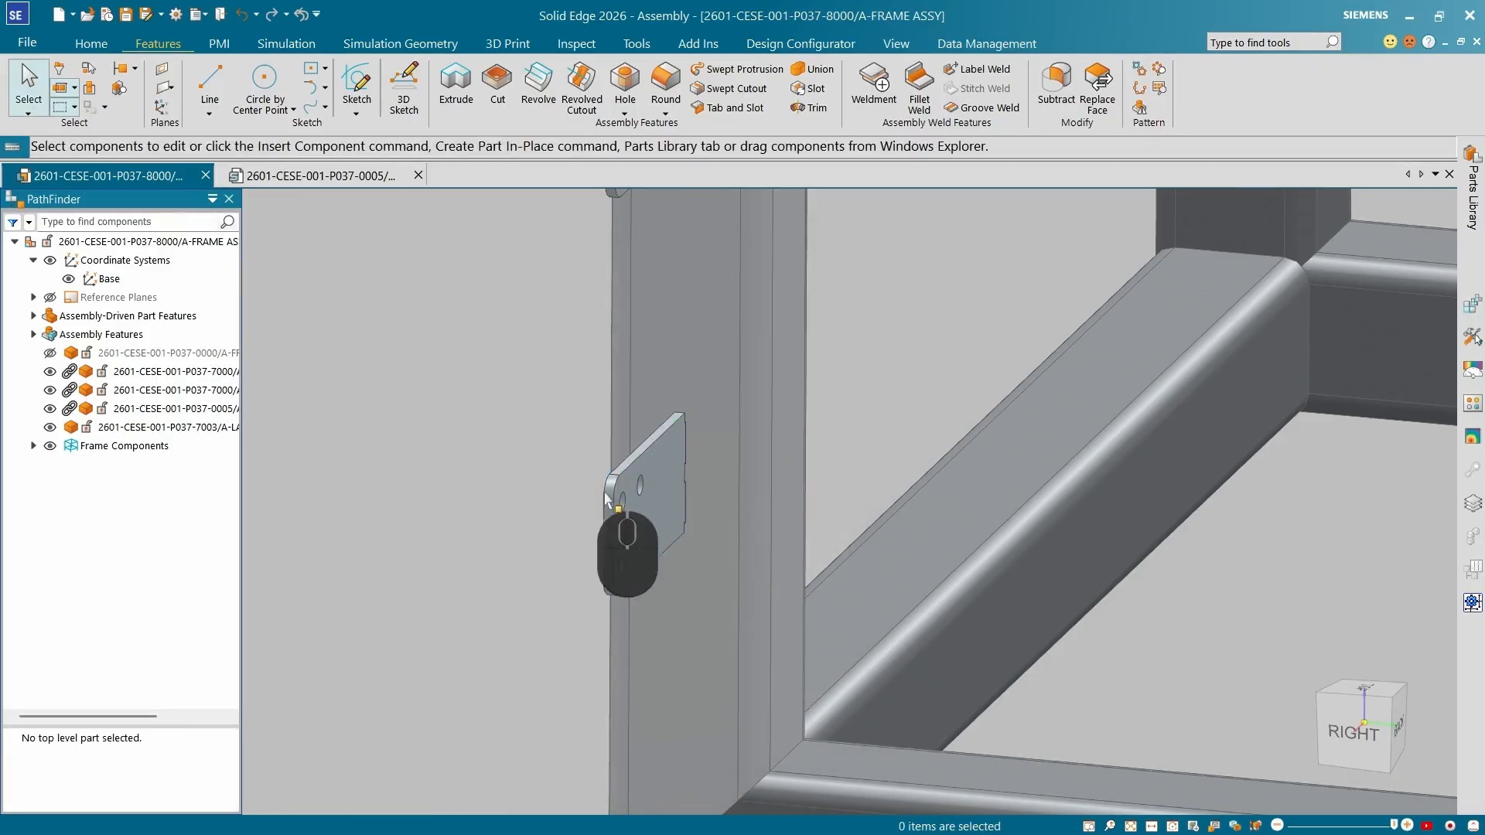
Inspect the tab and tube components where the tab meets the tube.
{"action": "left_click", "coordinate": [657, 507]}
{"action": "left_click", "coordinate": [789, 440]}
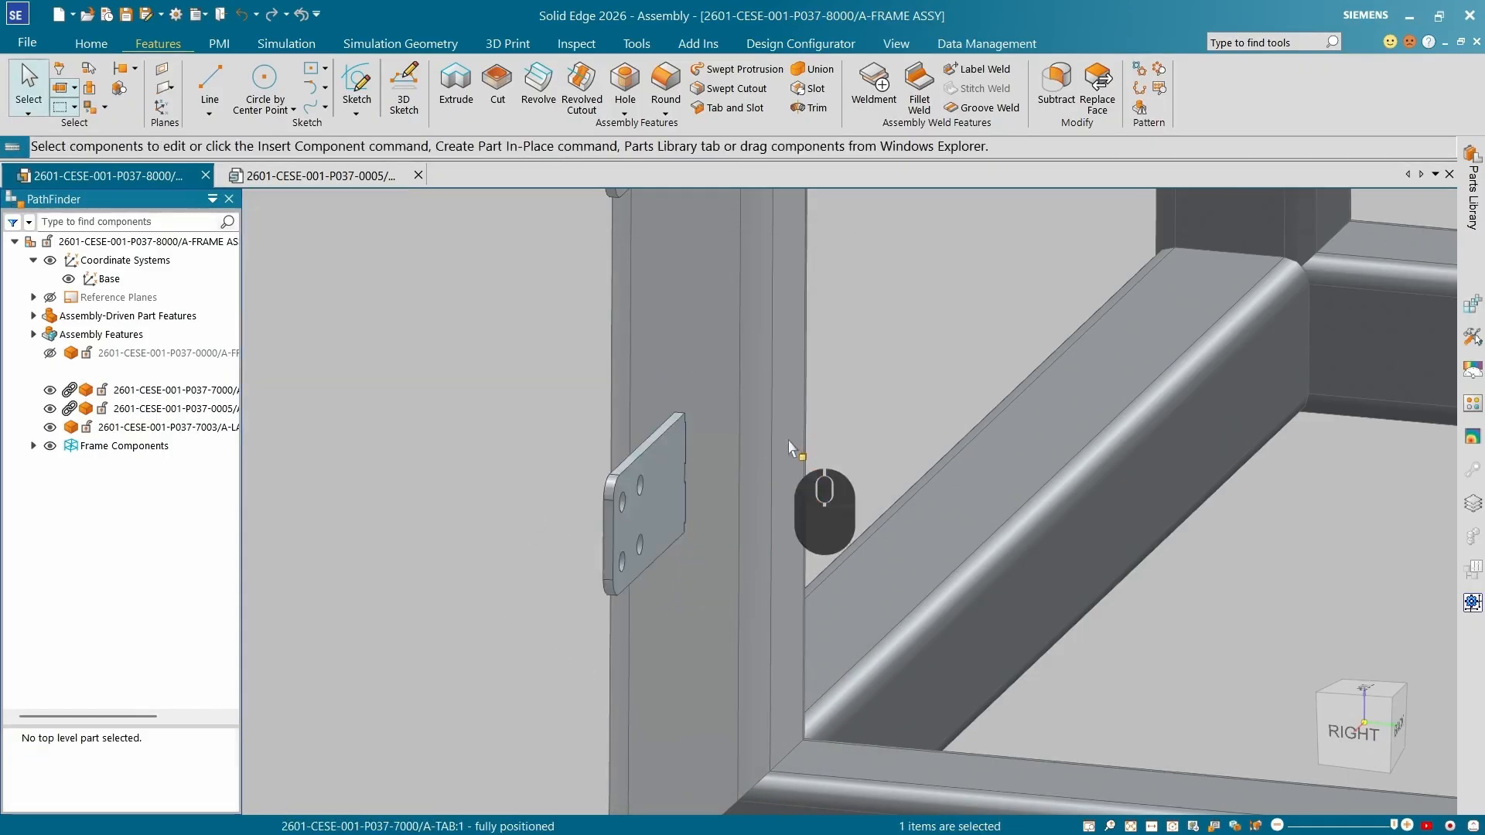
{"action": "left_click", "coordinate": [681, 491]}
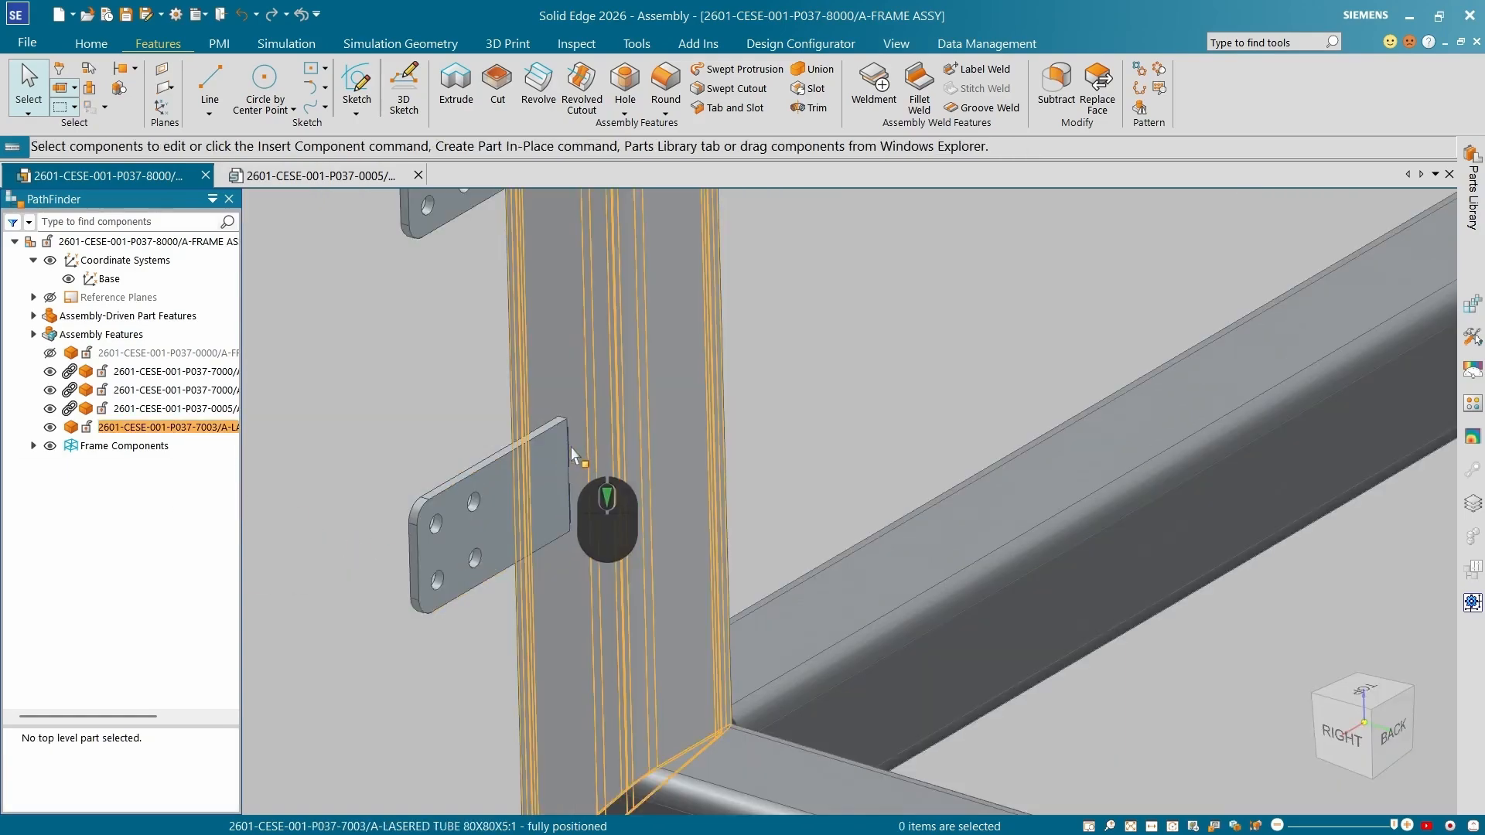
{"action": "scroll", "coordinate": [579, 504], "scroll_direction": "down", "scroll_amount": 3}
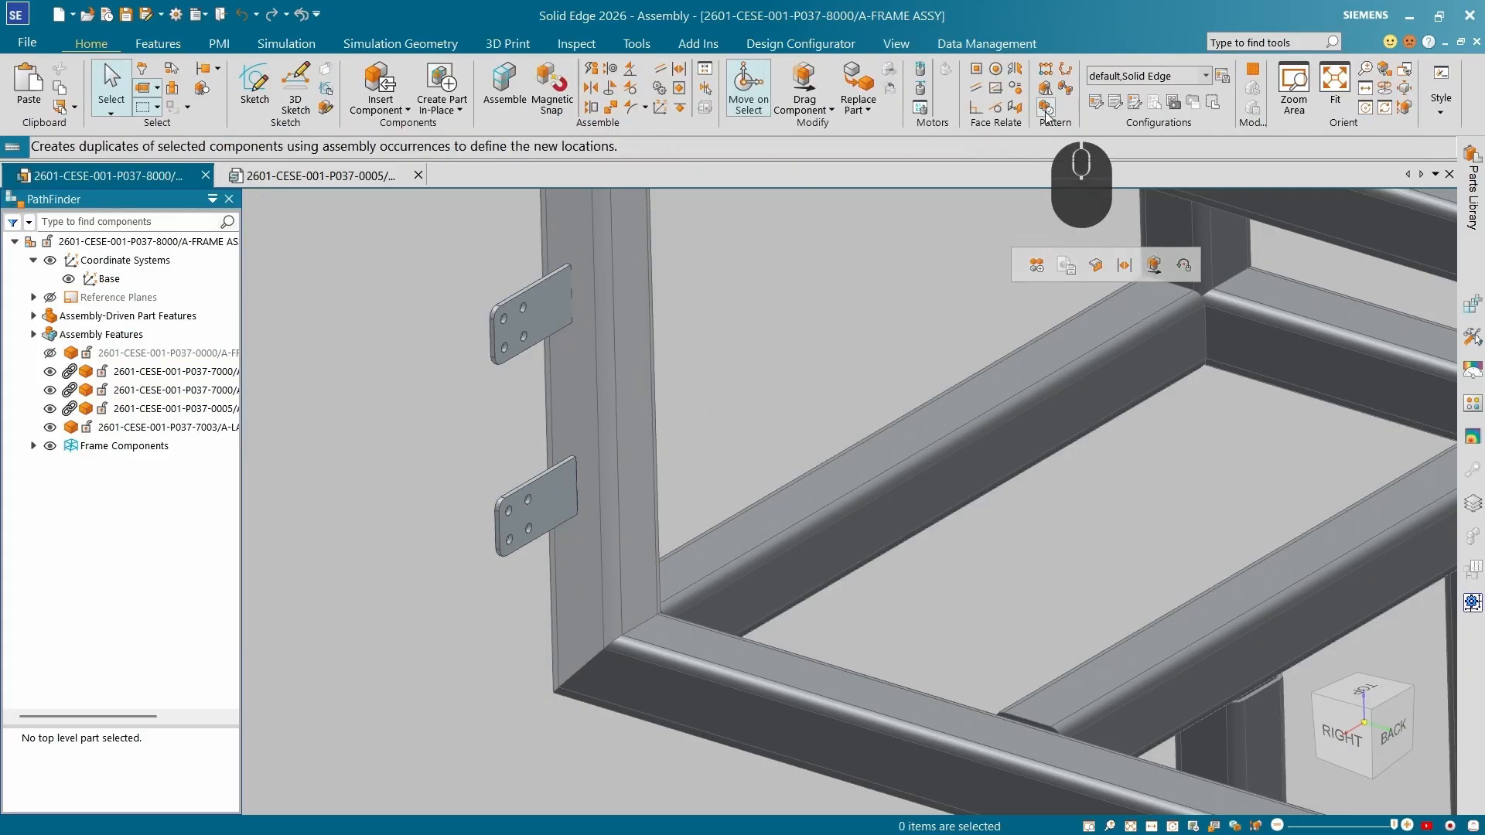
Duplicate the slot reference part from the lower tab onto the matching upper tab with Duplicate Component.
{"action": "left_click", "coordinate": [1047, 108]}
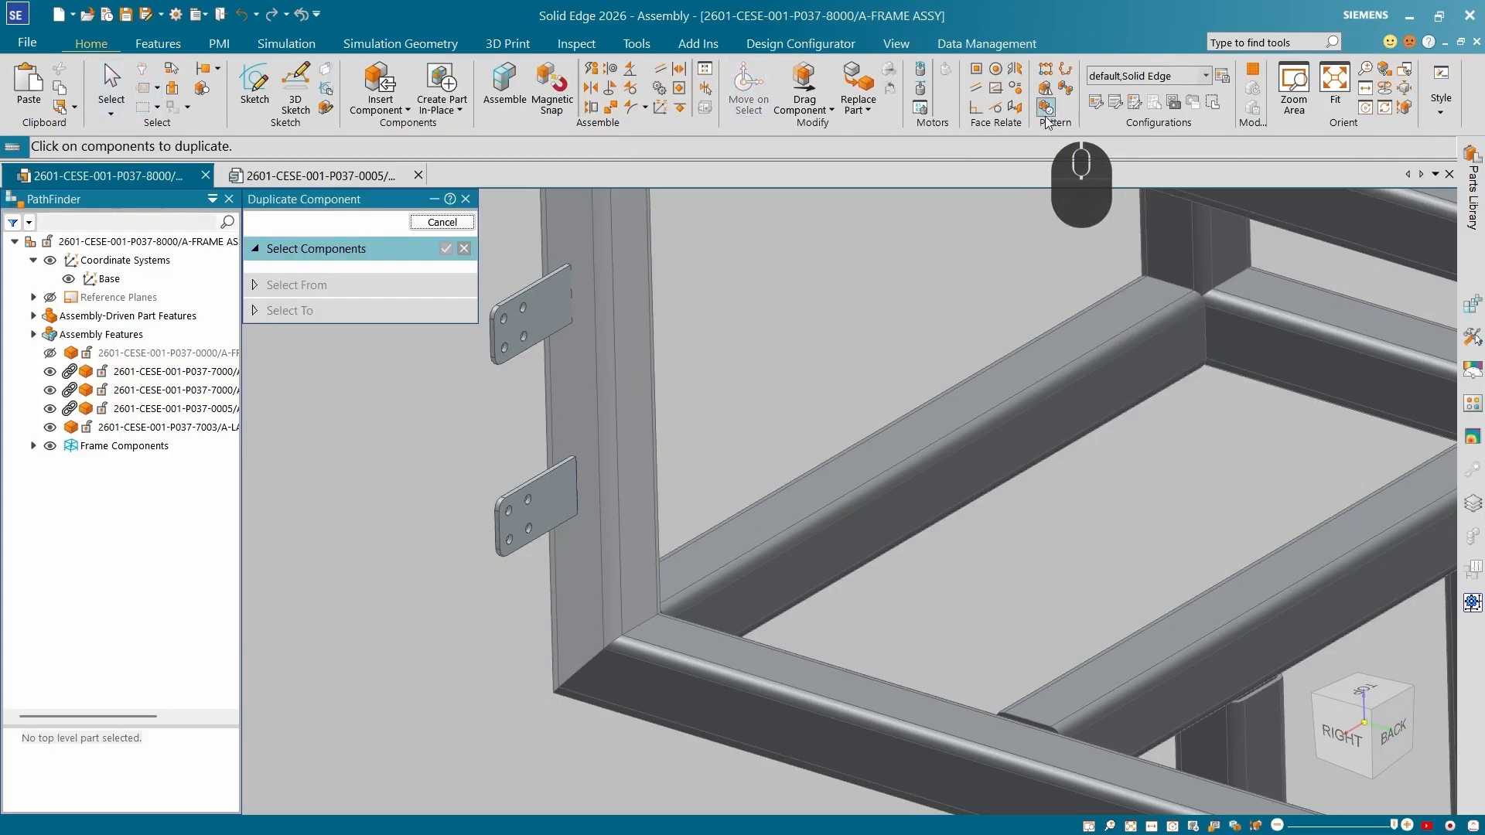
{"action": "left_click", "coordinate": [205, 409]}
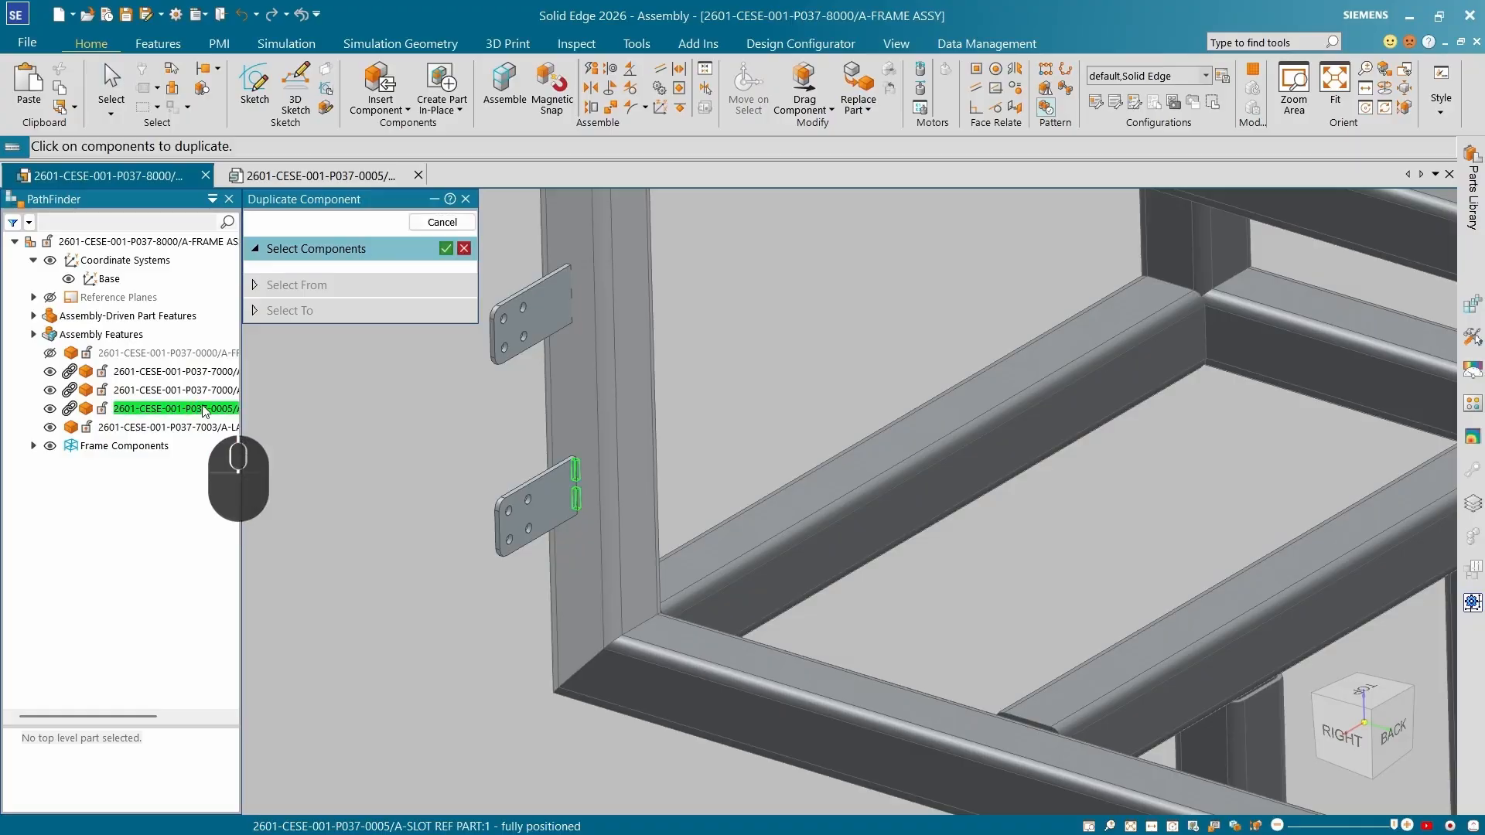
{"action": "left_click", "coordinate": [446, 249]}
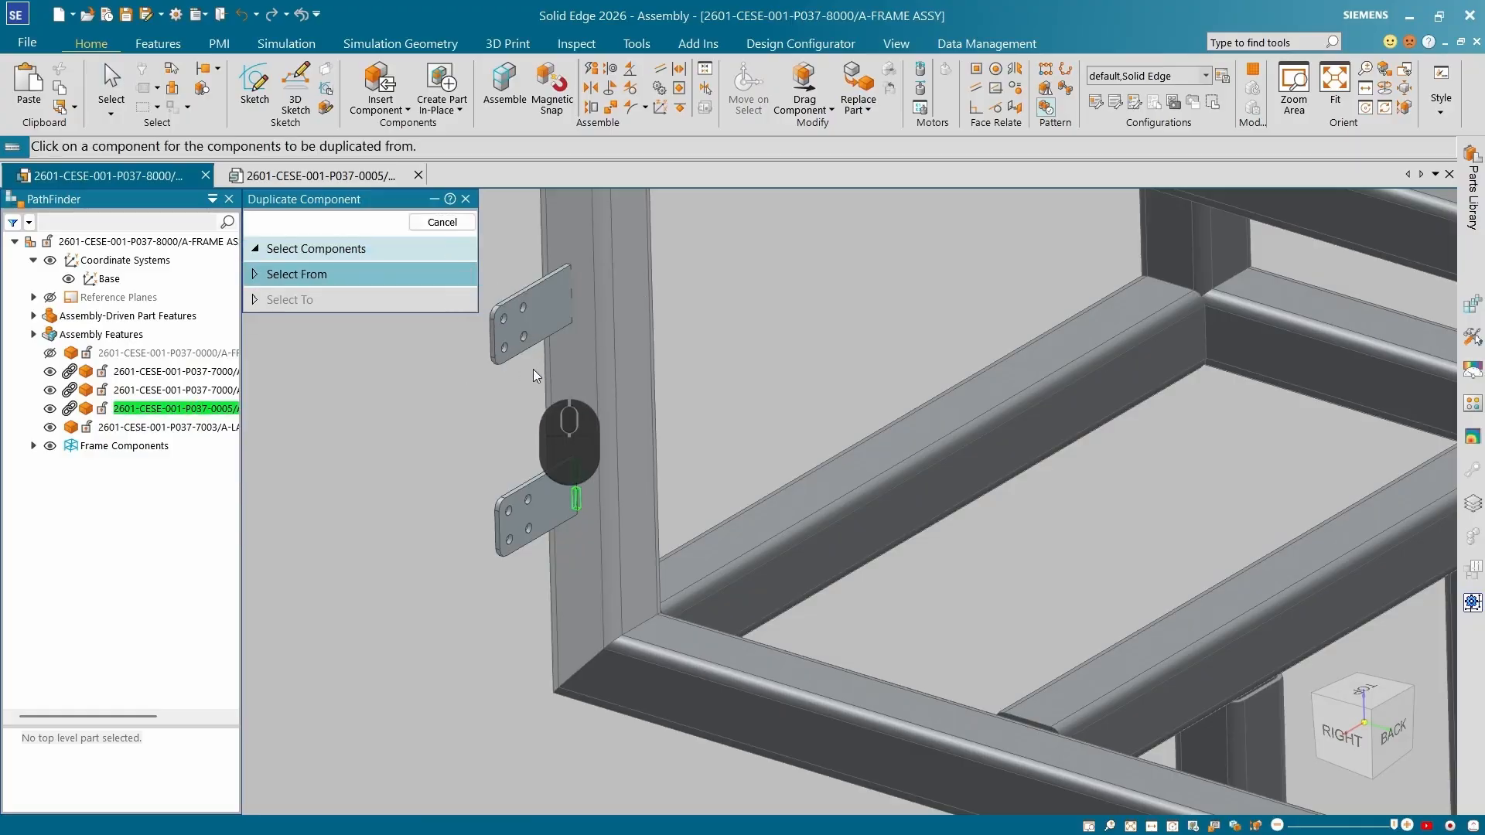
{"action": "left_click", "coordinate": [529, 518]}
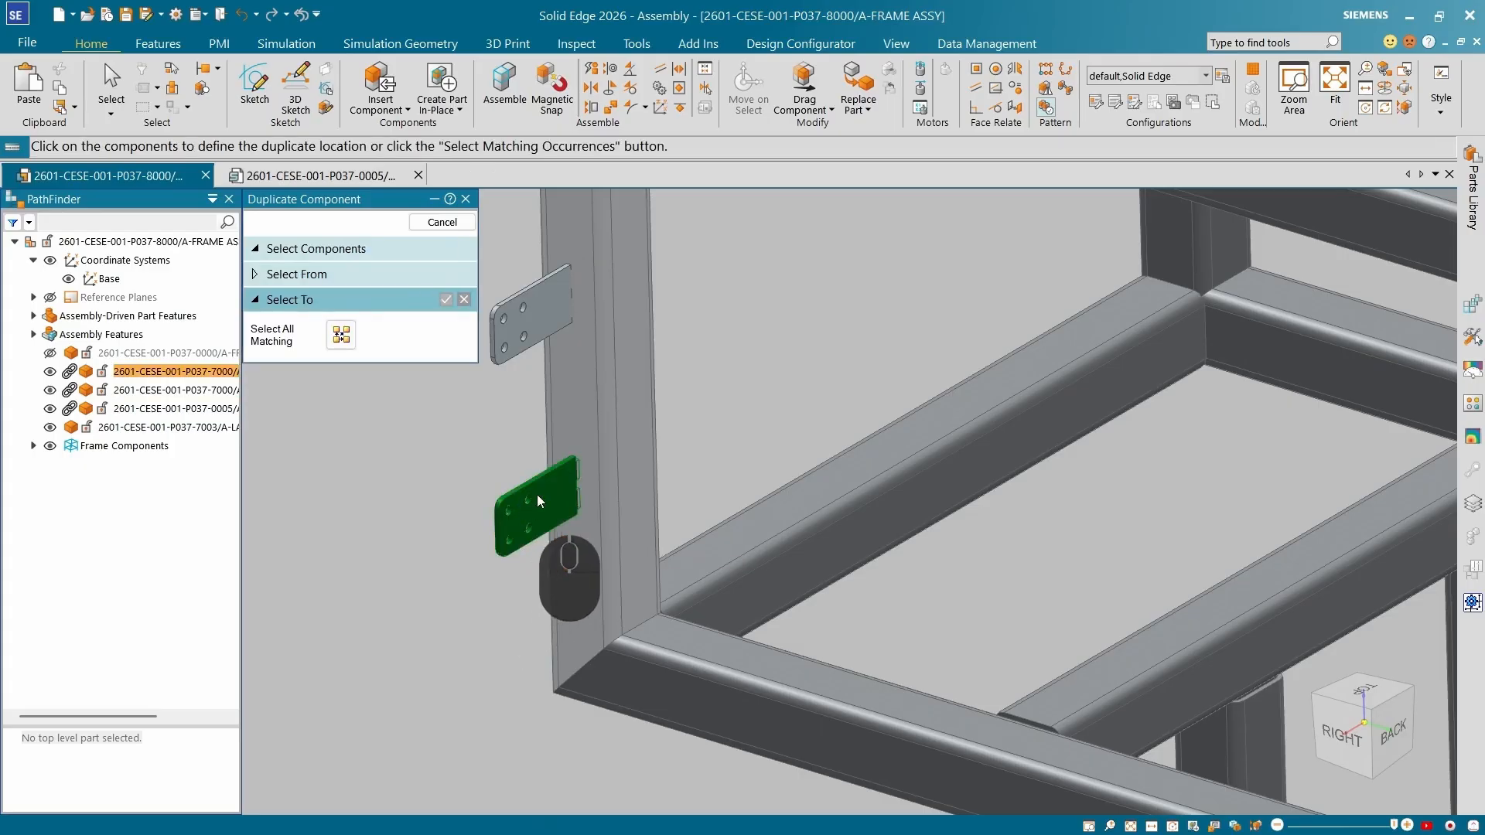
{"action": "left_click", "coordinate": [345, 338]}
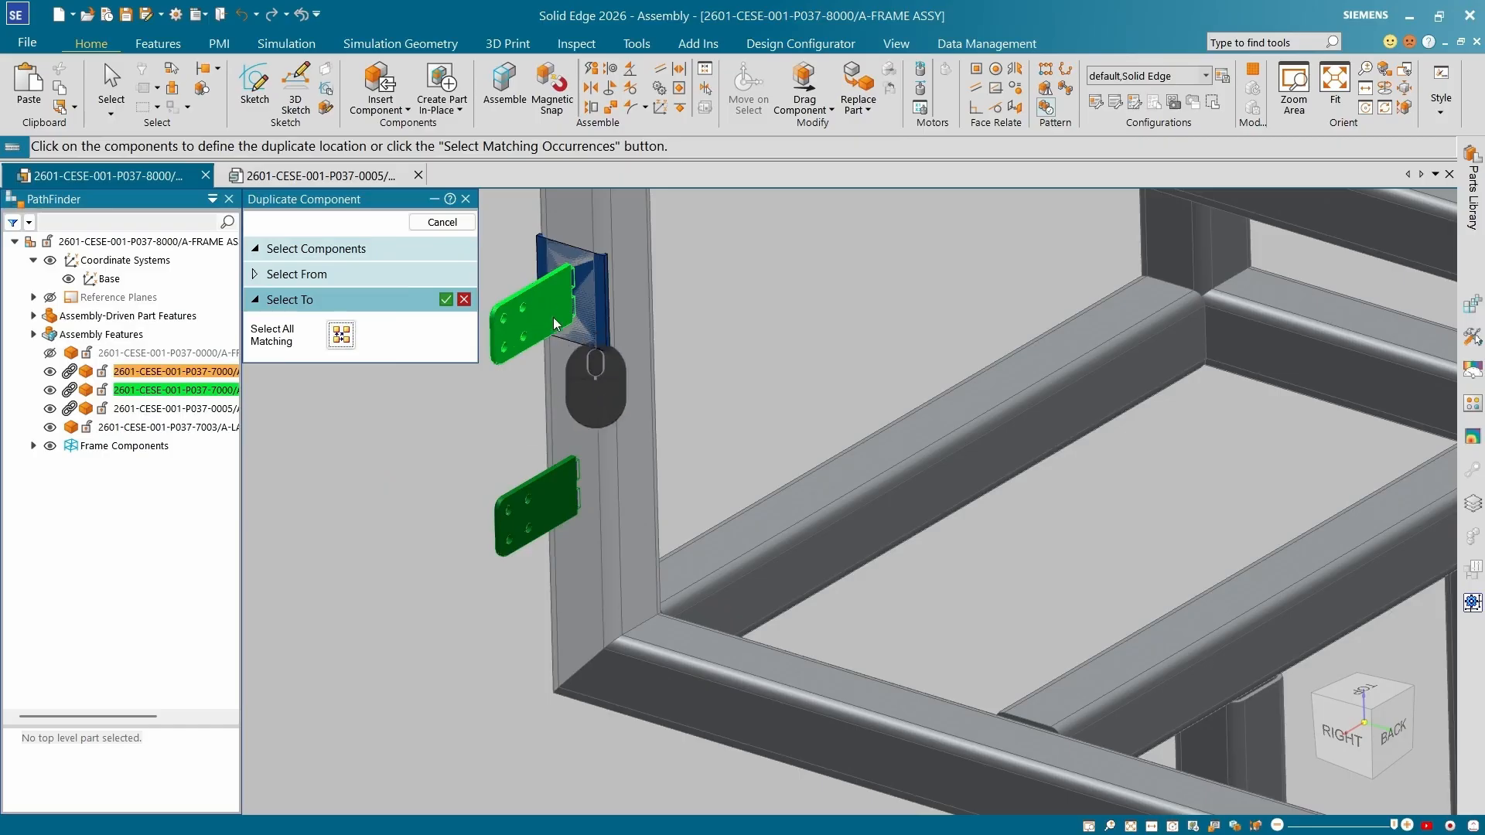
{"action": "left_click", "coordinate": [446, 300]}
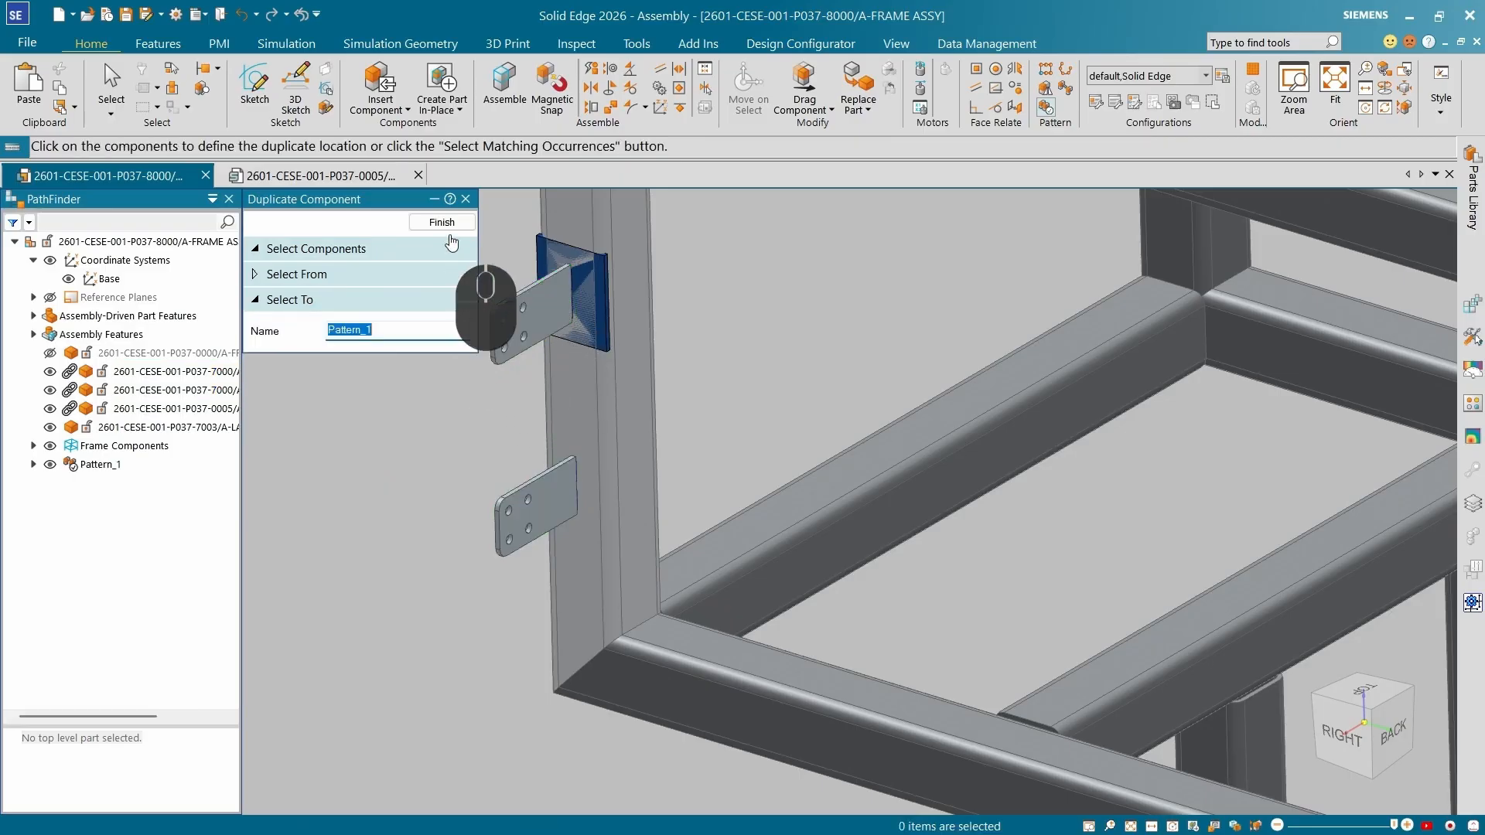
{"action": "left_click", "coordinate": [451, 223]}
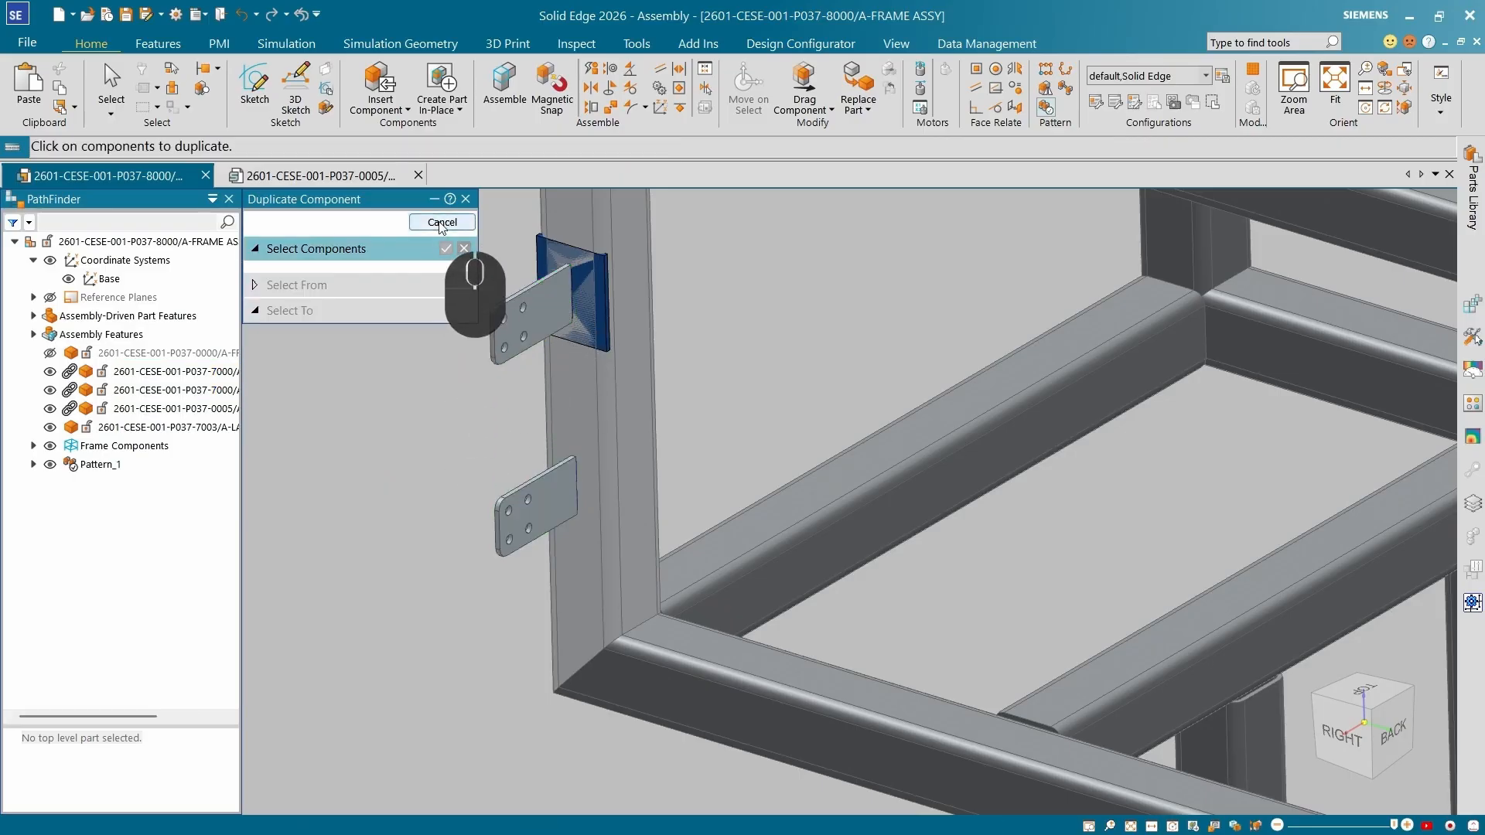
{"action": "left_click", "coordinate": [441, 222]}
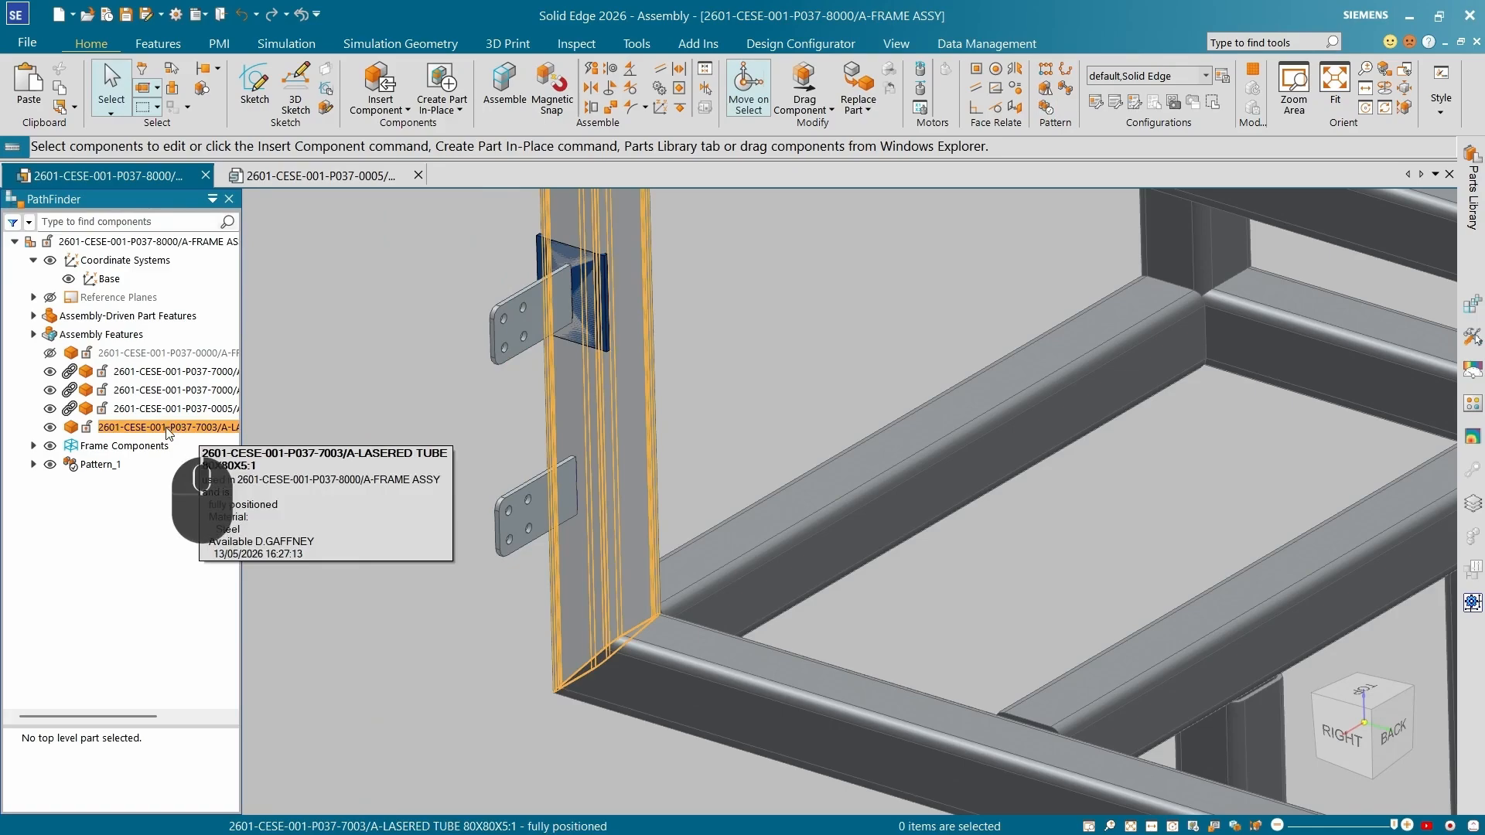
Open the laser tube 80X80X5 part for in-place editing within the assembly.
{"action": "left_click", "coordinate": [541, 255]}
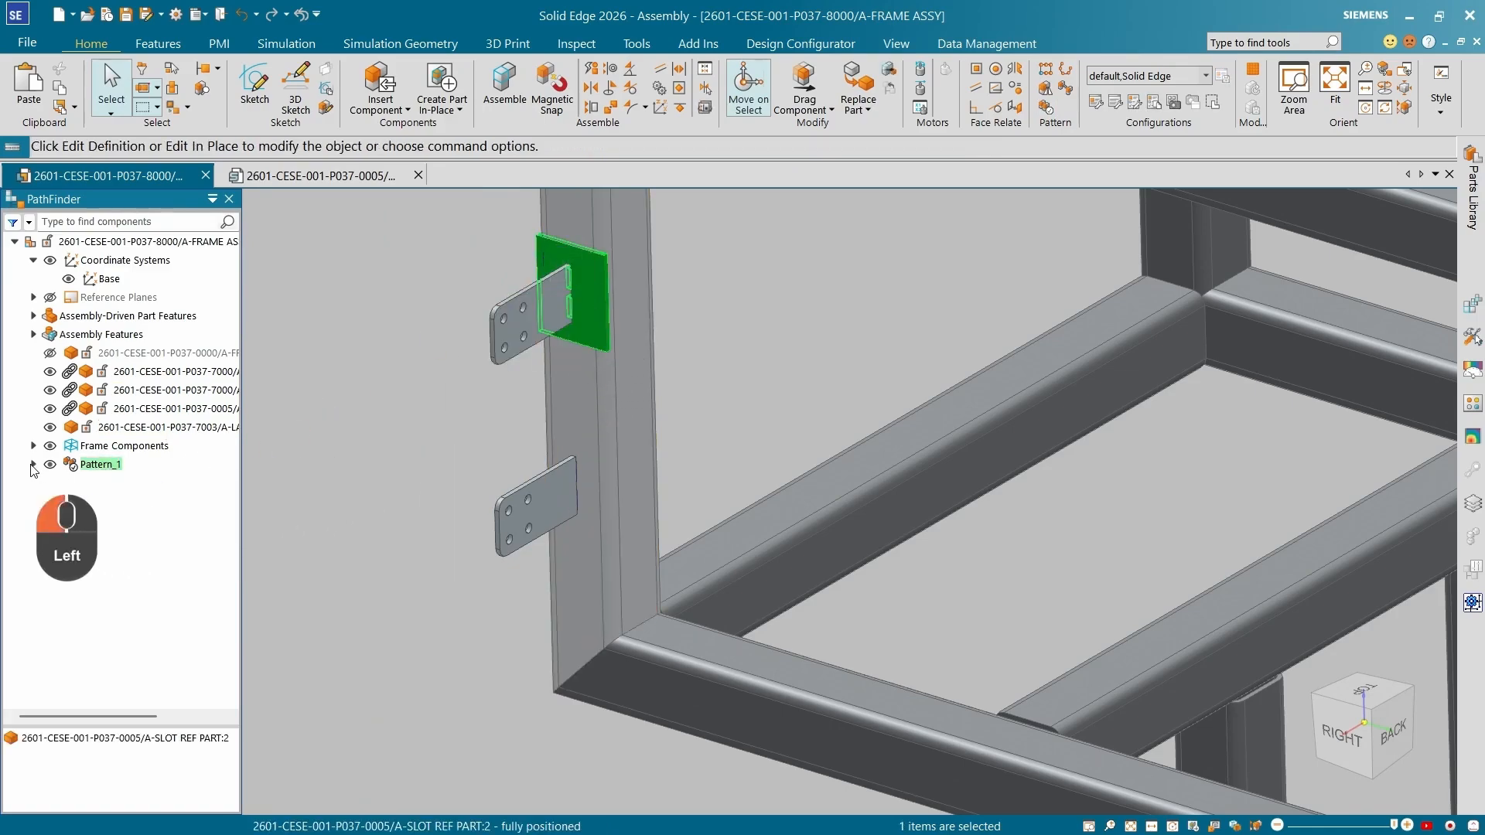
{"action": "left_click", "coordinate": [32, 465]}
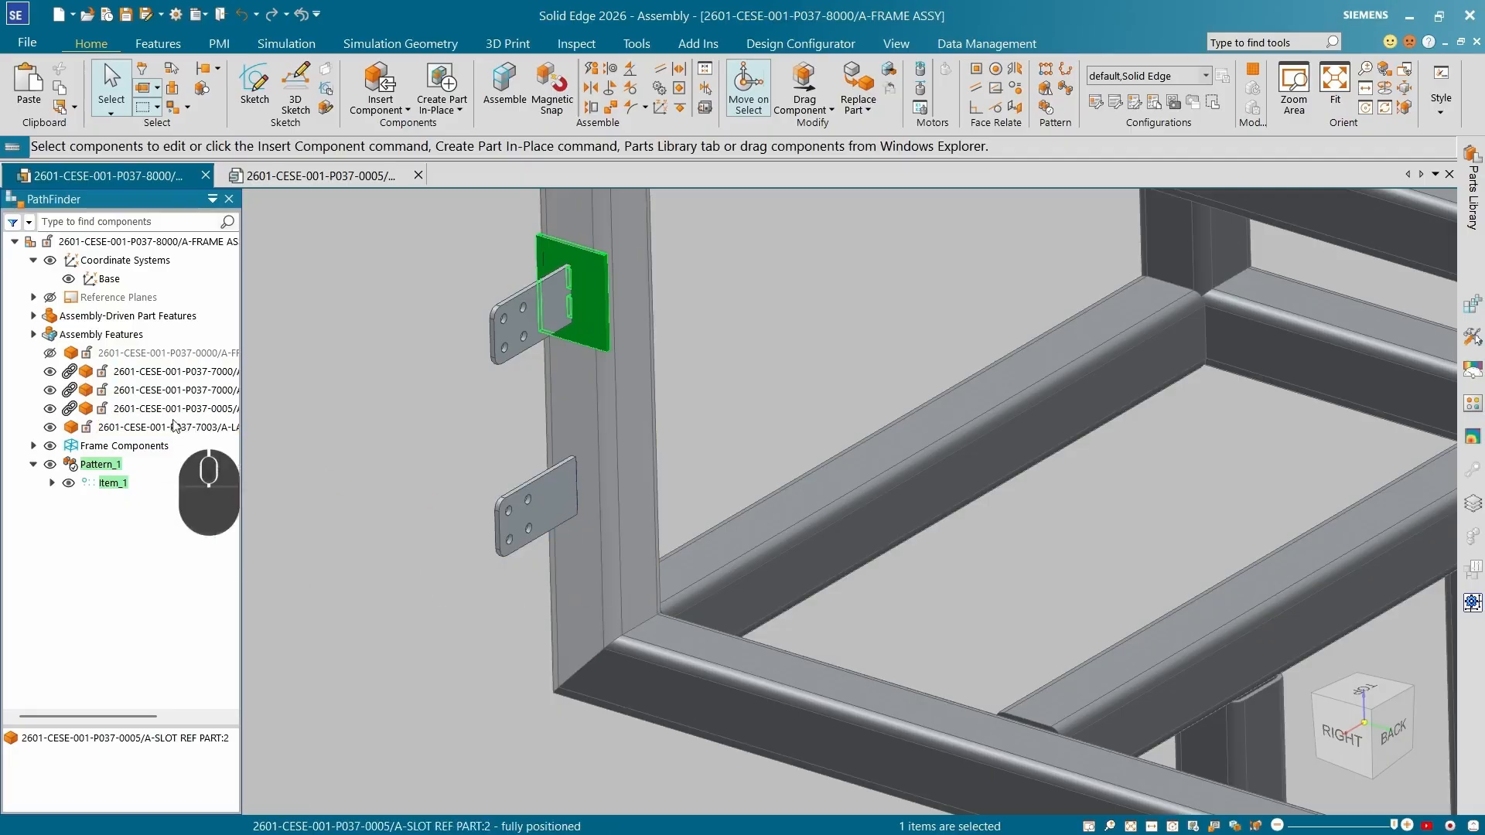
{"action": "left_click", "coordinate": [146, 409]}
{"action": "key", "text": "Escape"}
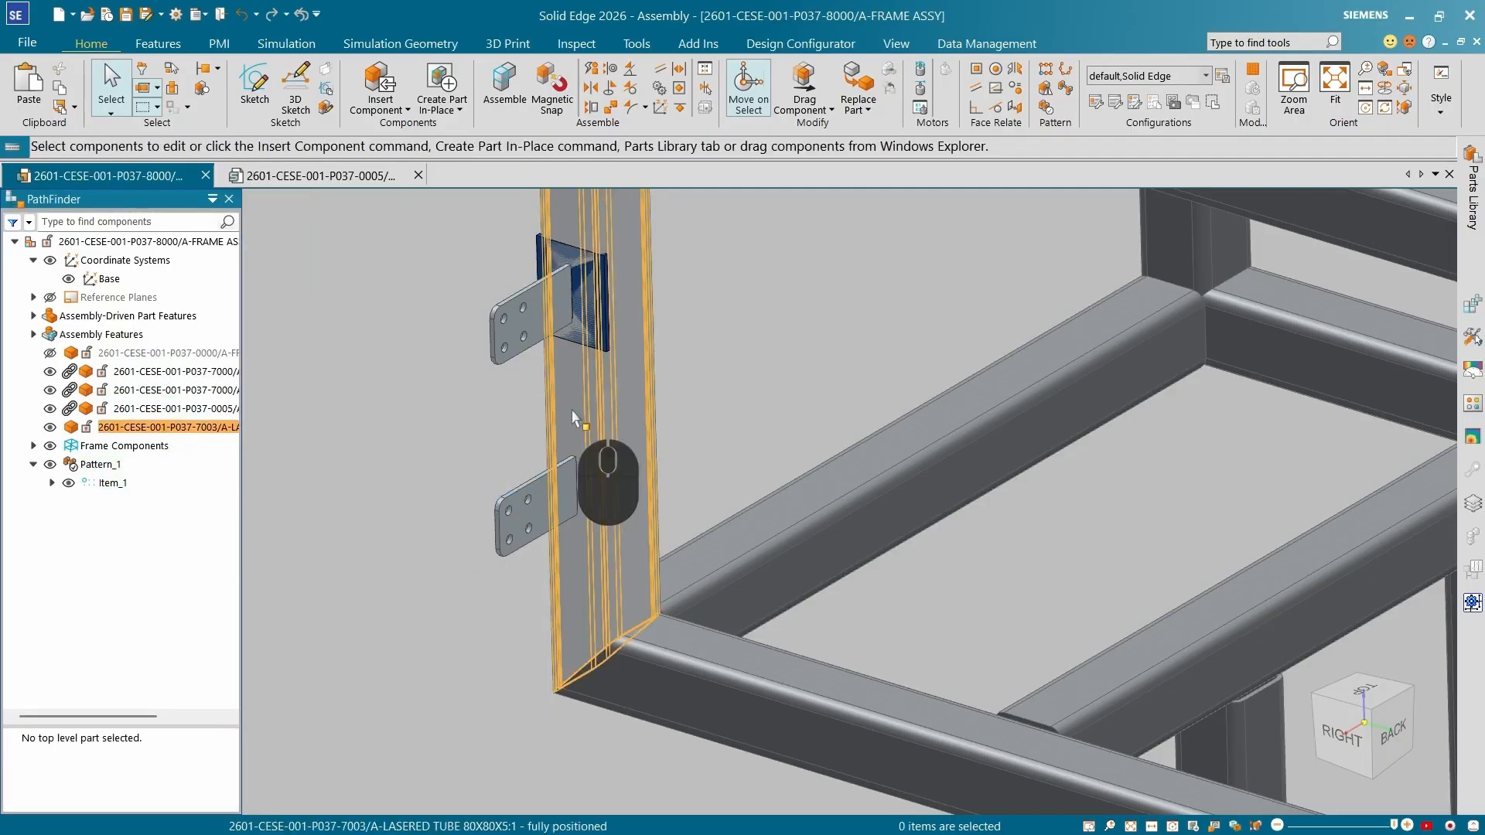
{"action": "left_click", "coordinate": [573, 418]}
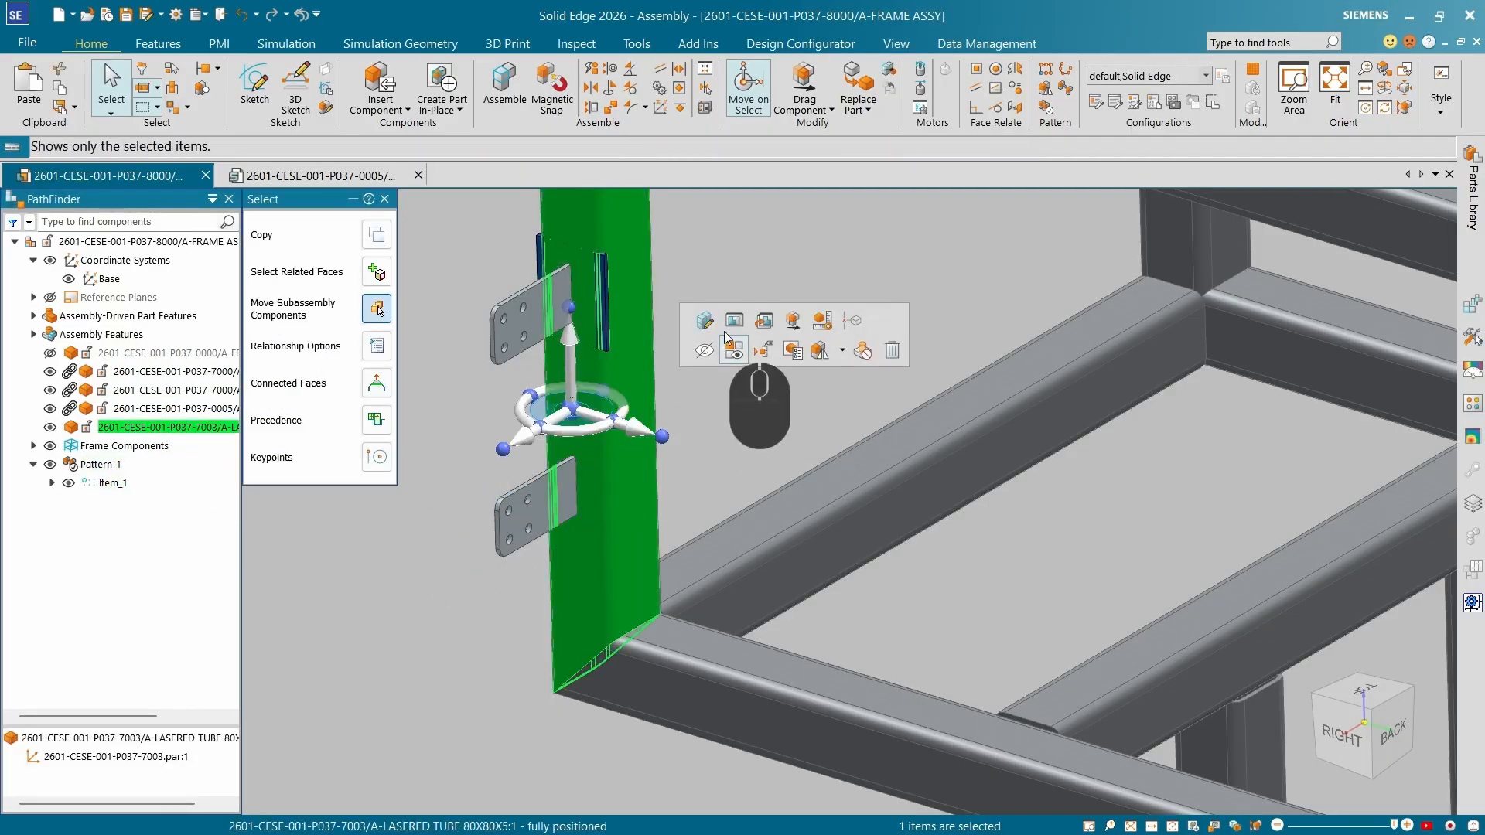
{"action": "left_click", "coordinate": [734, 320]}
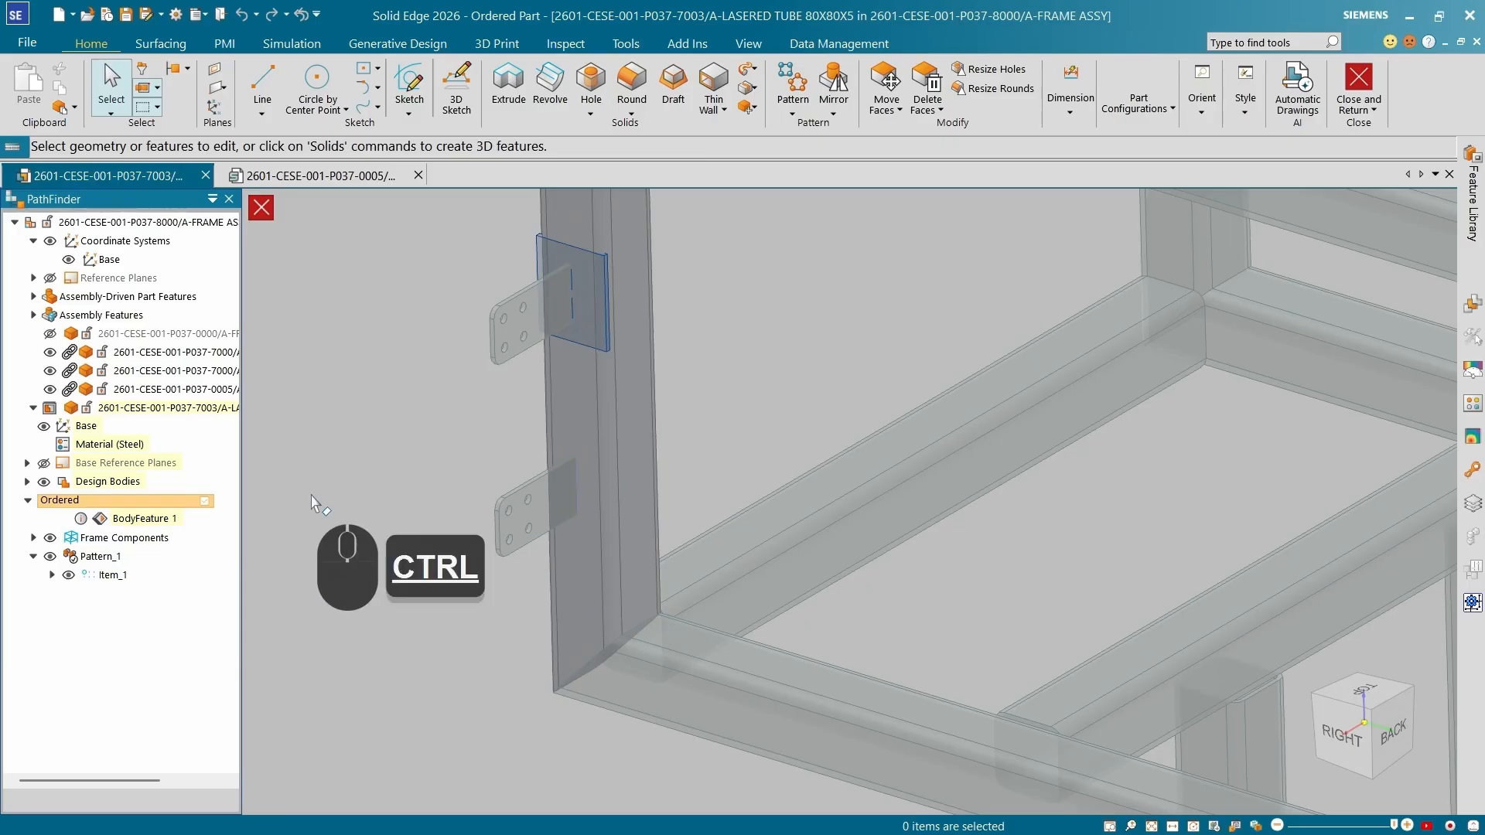
Examine the tube and the tab positions from several viewpoints.
{"action": "key", "text": "ctrl+q"}
{"action": "scroll", "coordinate": [555, 530], "scroll_direction": "up", "scroll_amount": 5}
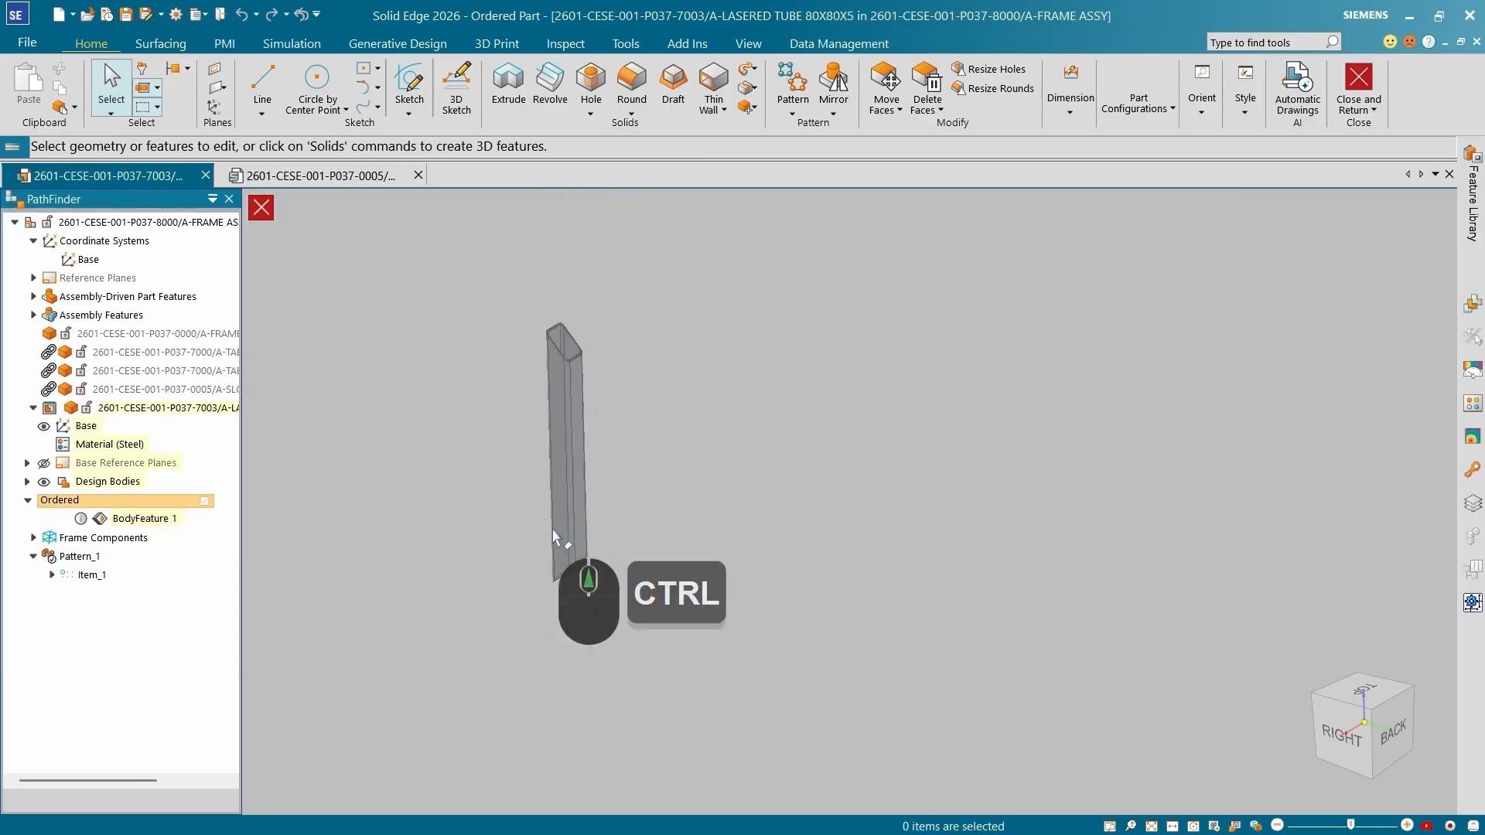
{"action": "scroll", "coordinate": [551, 445], "scroll_direction": "down", "scroll_amount": 2}
{"action": "middle_click_drag", "start_coordinate": [551, 446], "coordinate": [467, 450]}
{"action": "key", "text": "ctrl+q"}
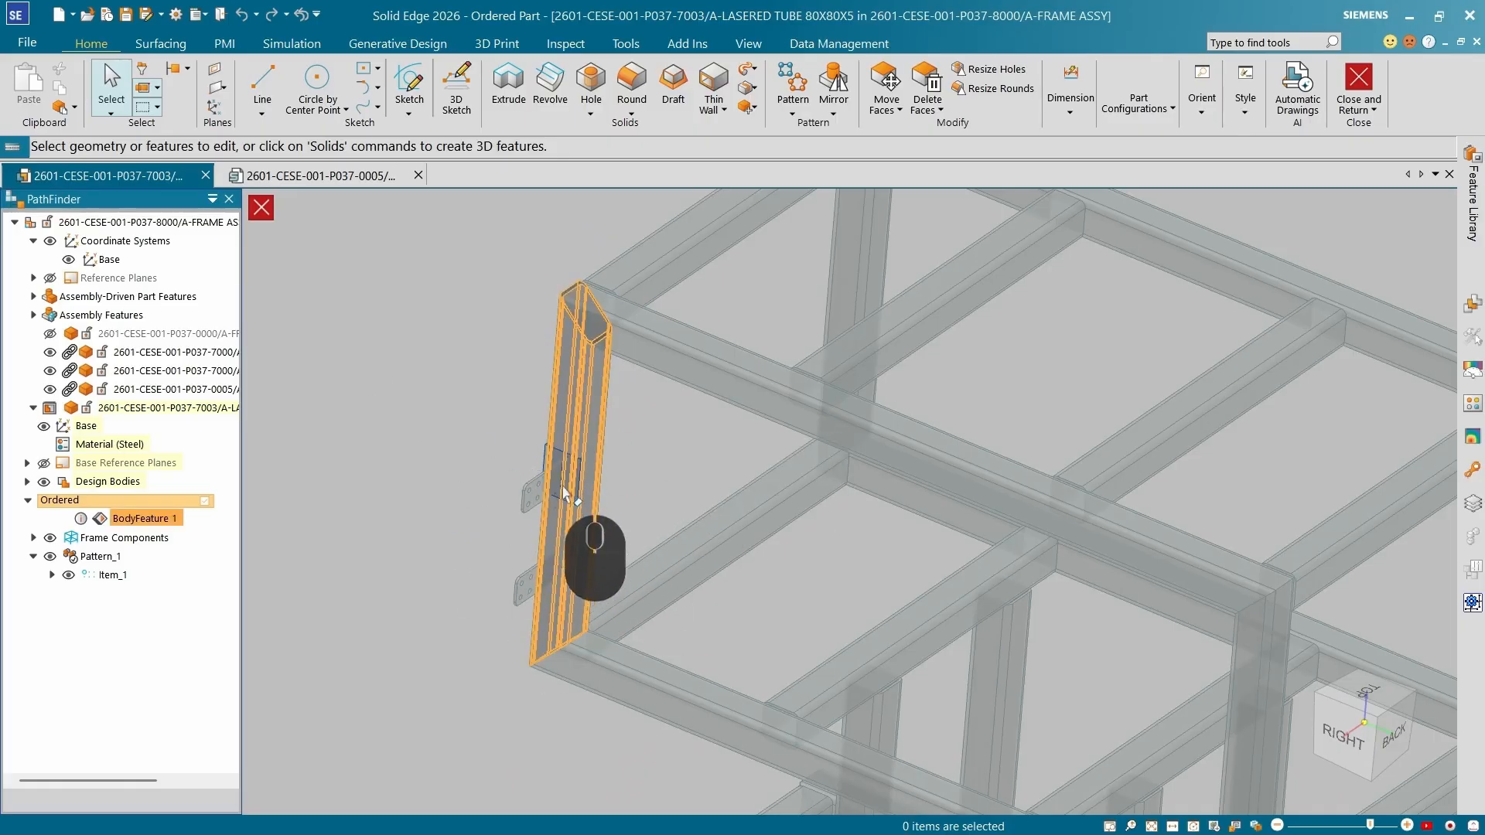
{"action": "scroll", "coordinate": [550, 590], "scroll_direction": "down", "scroll_amount": 5}
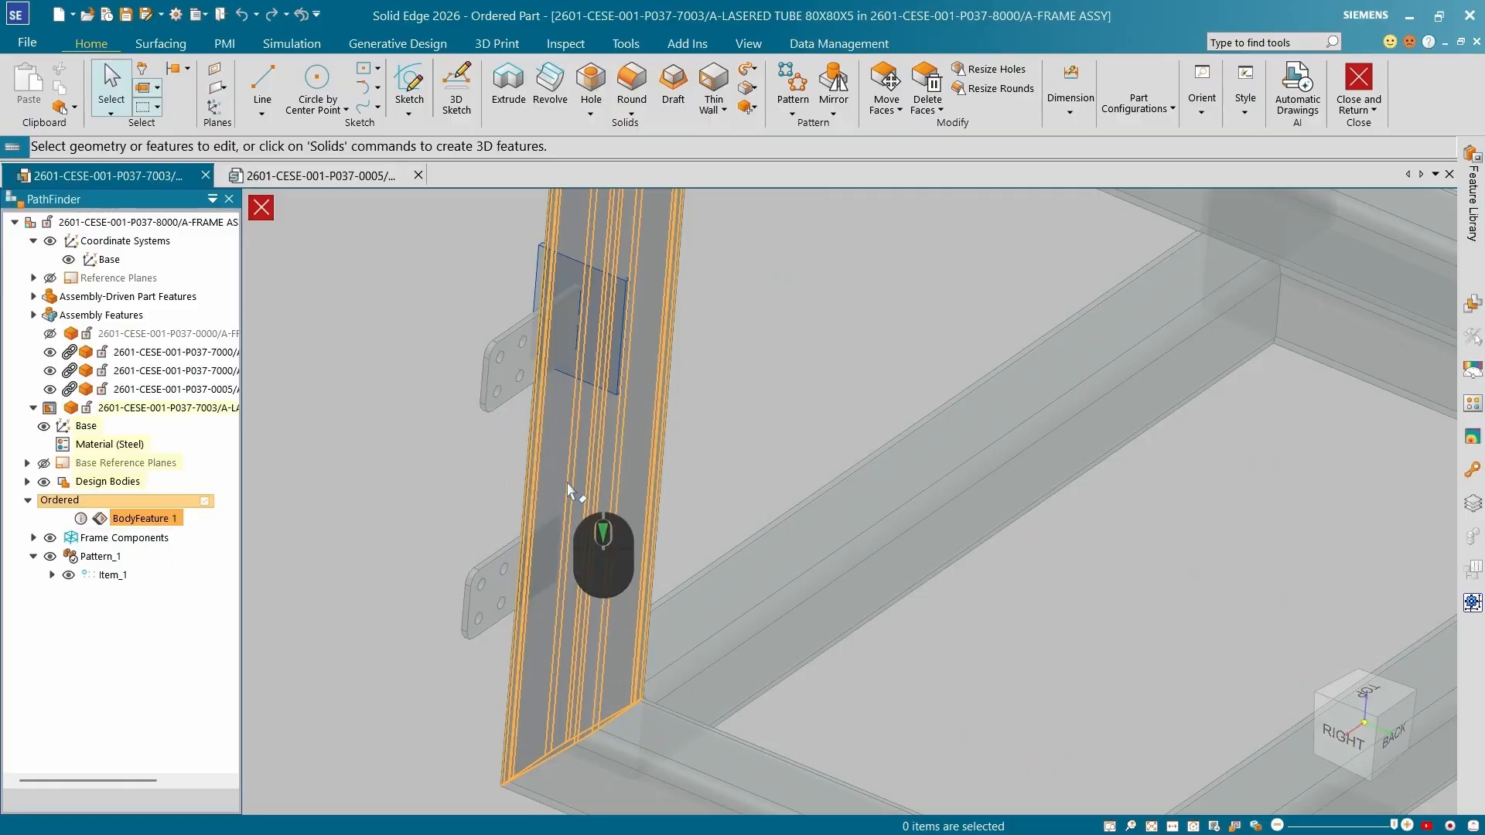
{"action": "key", "text": "ctrl+4"}
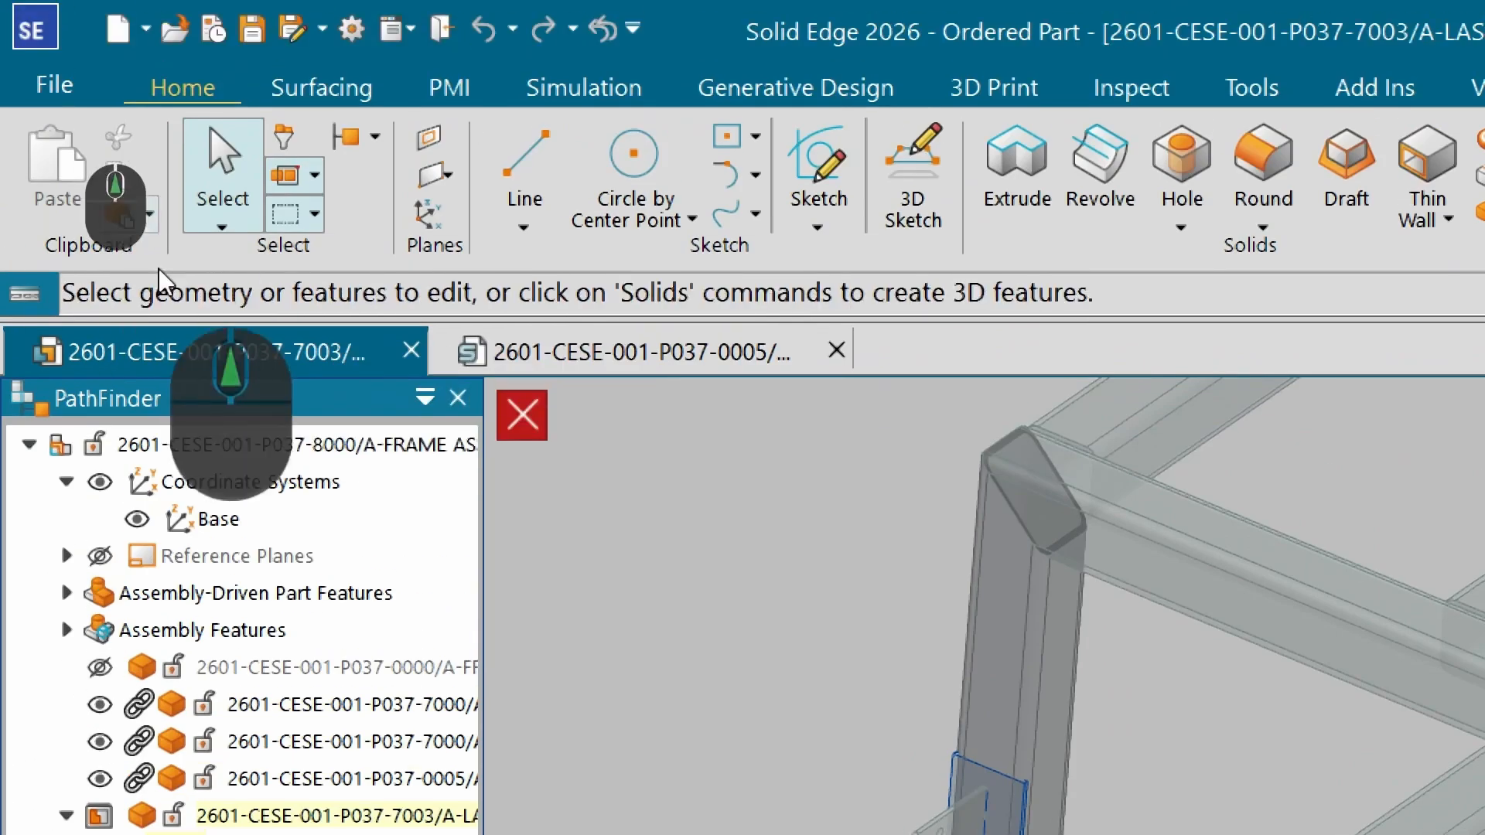
Copy the slot reference part's body into the tube part as a construction body.
{"action": "left_click", "coordinate": [75, 108]}
{"action": "left_click", "coordinate": [225, 302]}
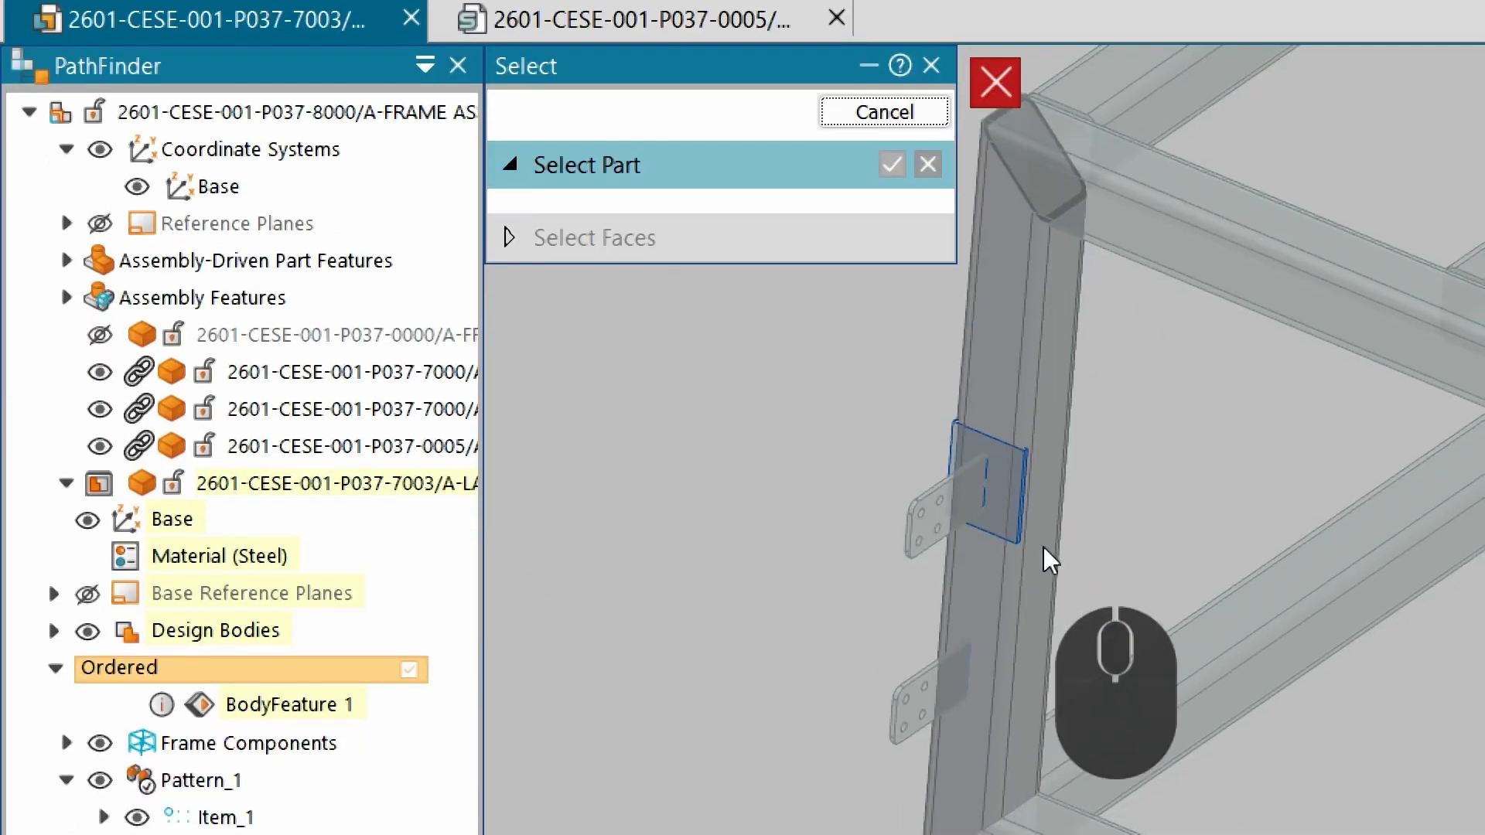
{"action": "scroll", "coordinate": [950, 718], "scroll_direction": "down", "scroll_amount": 5}
{"action": "scroll", "coordinate": [951, 604], "scroll_direction": "up", "scroll_amount": 5}
{"action": "left_click", "coordinate": [944, 572]}
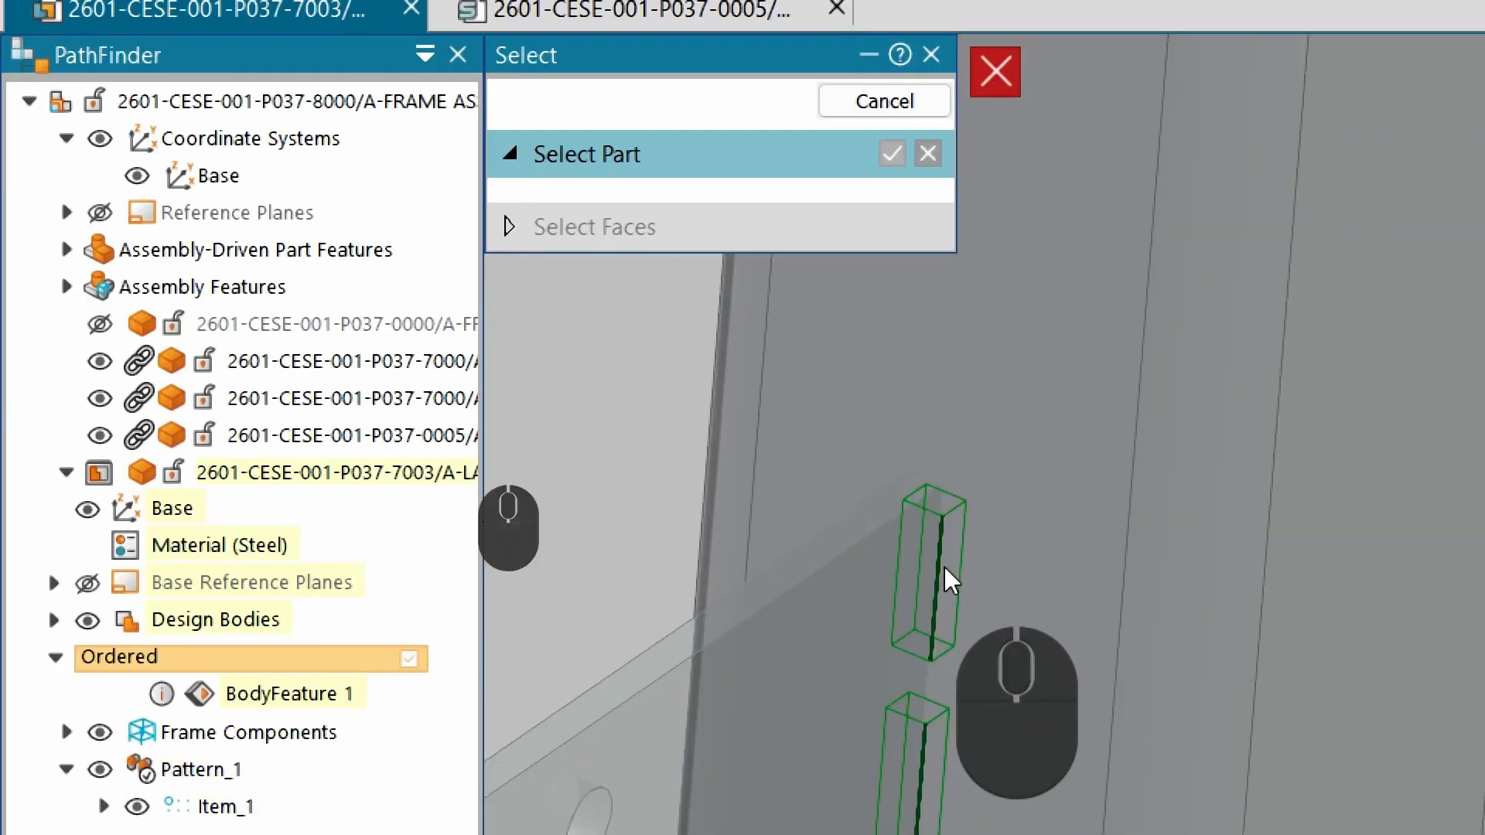
{"action": "scroll", "coordinate": [855, 503], "scroll_direction": "up", "scroll_amount": 3}
{"action": "left_click", "coordinate": [890, 263]}
{"action": "left_click", "coordinate": [774, 279]}
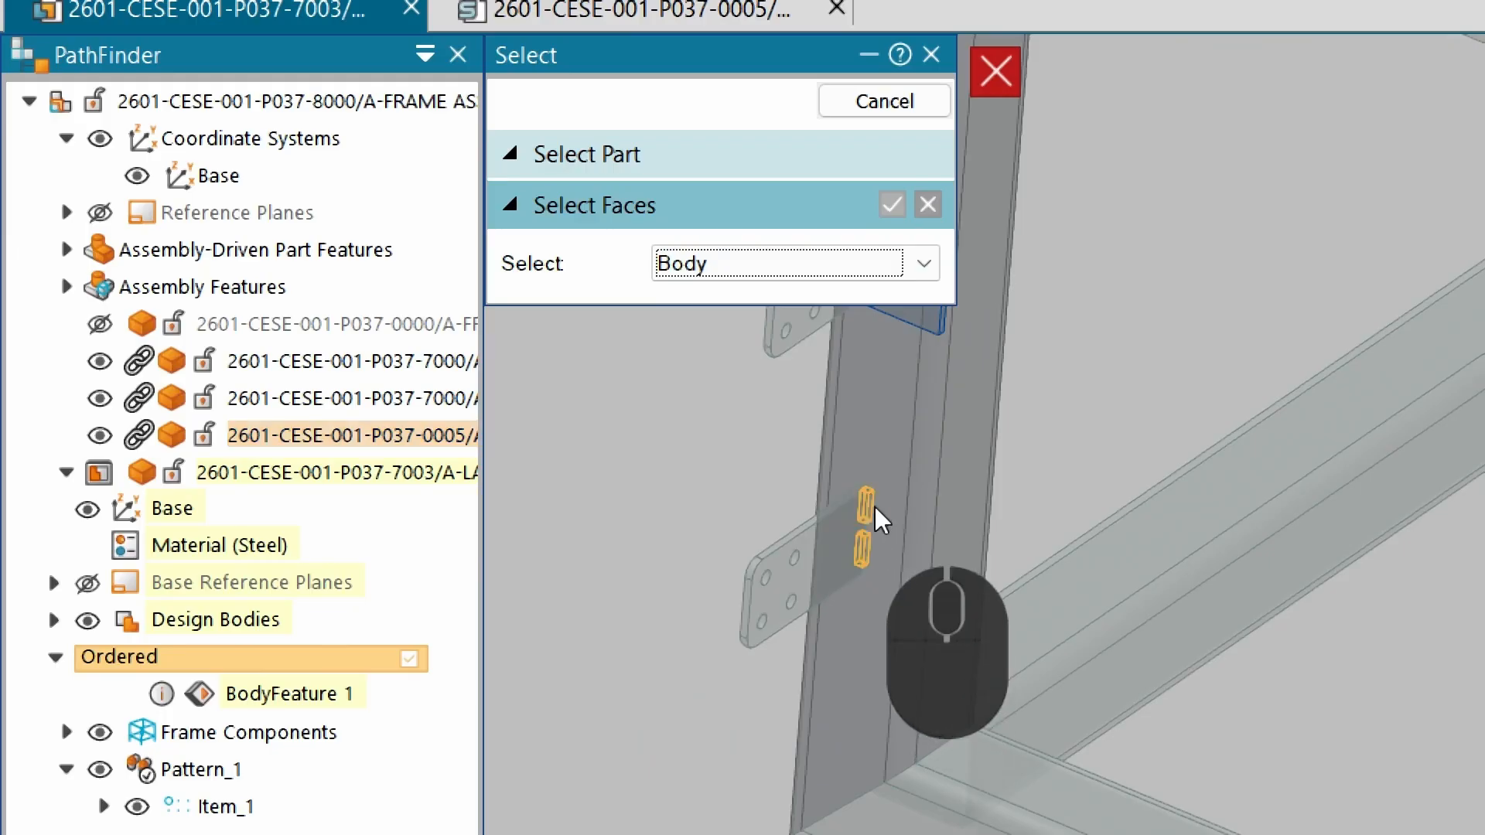
{"action": "left_click", "coordinate": [866, 507]}
{"action": "scroll", "coordinate": [891, 580], "scroll_direction": "up", "scroll_amount": 3}
{"action": "right_click", "coordinate": [735, 365]}
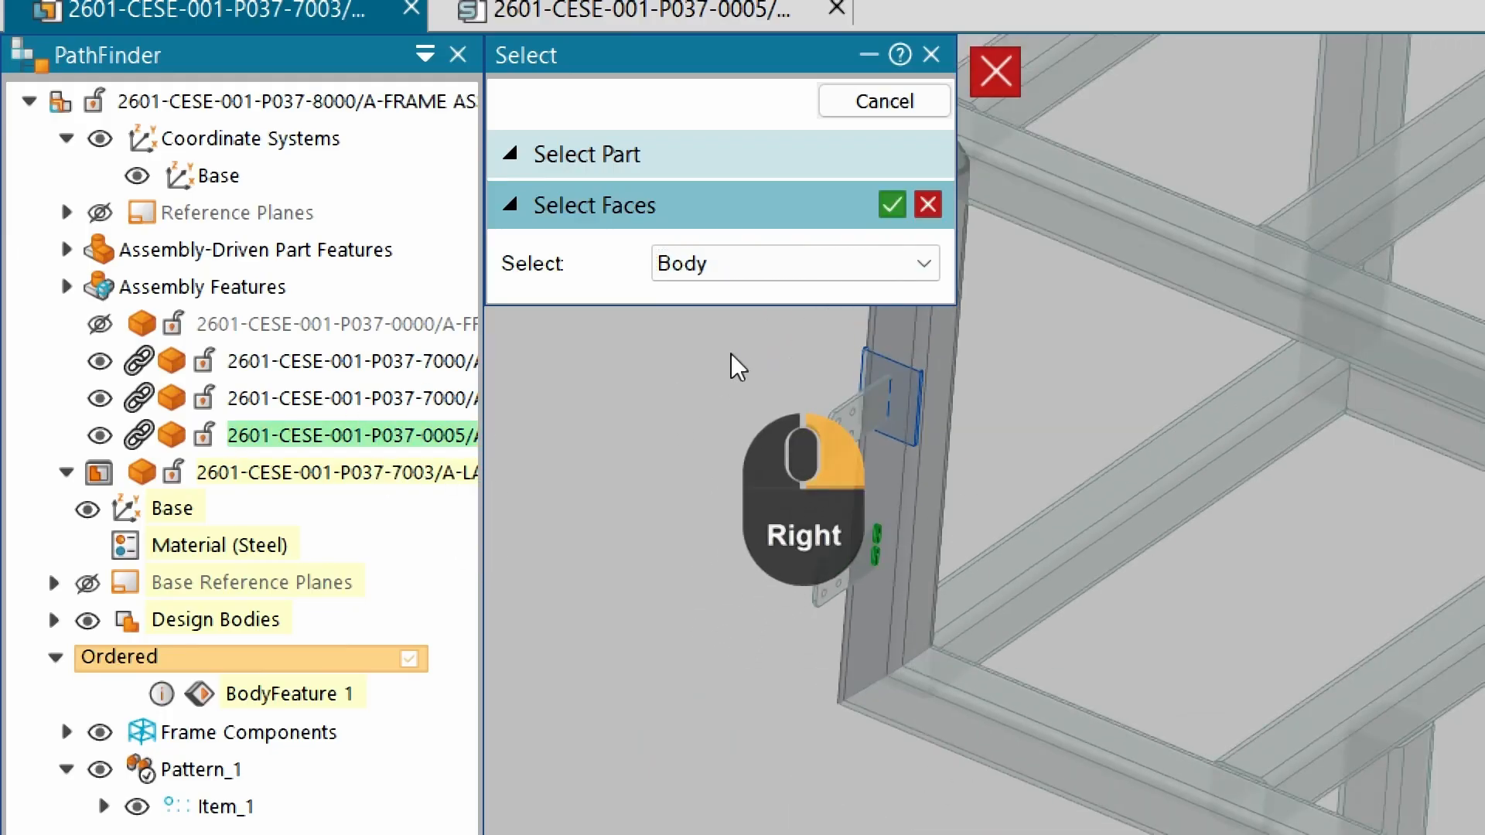
{"action": "right_click", "coordinate": [735, 365]}
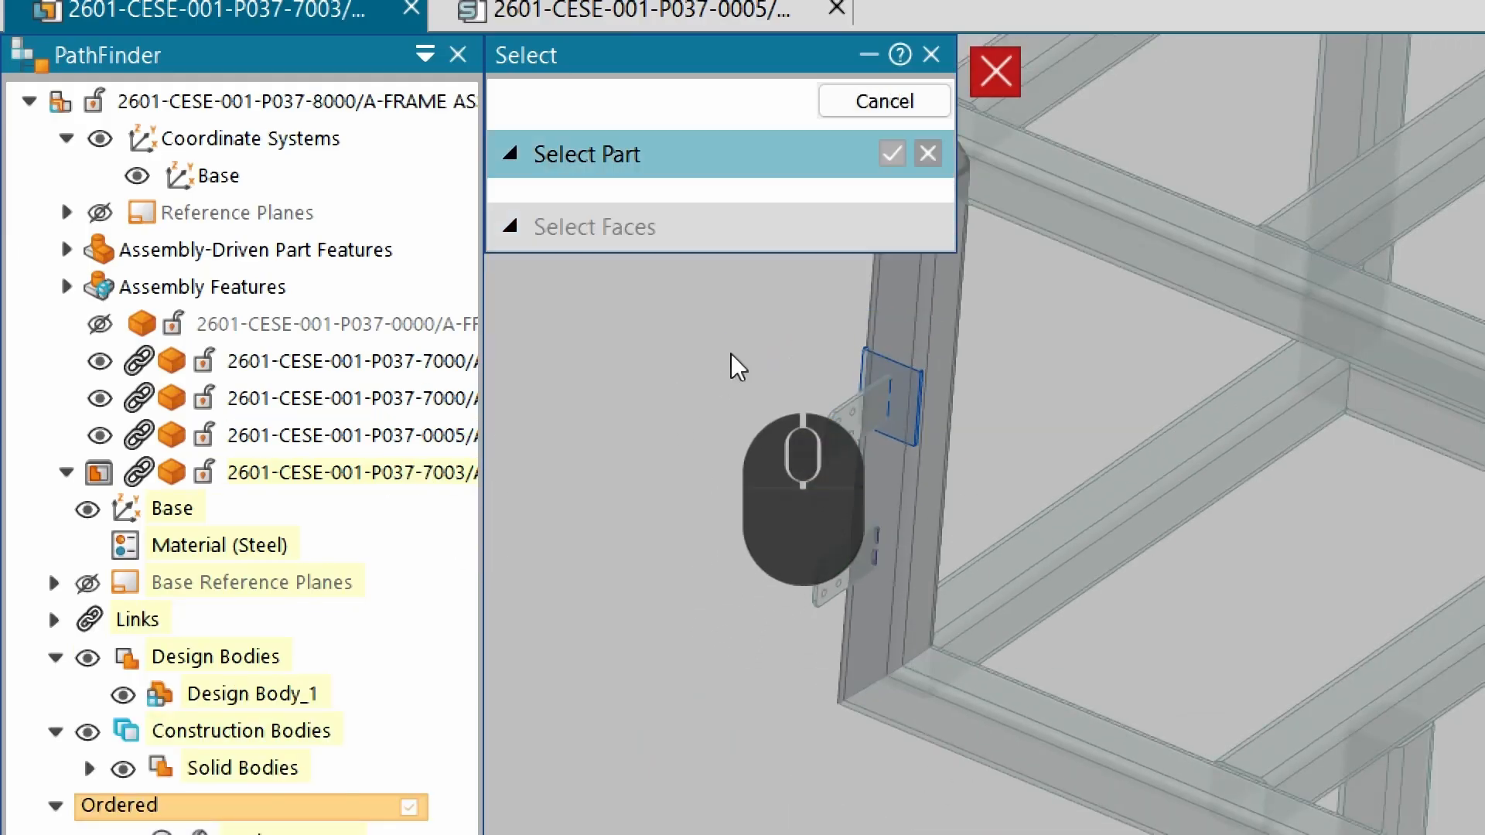
{"action": "scroll", "coordinate": [805, 355], "scroll_direction": "down", "scroll_amount": 5}
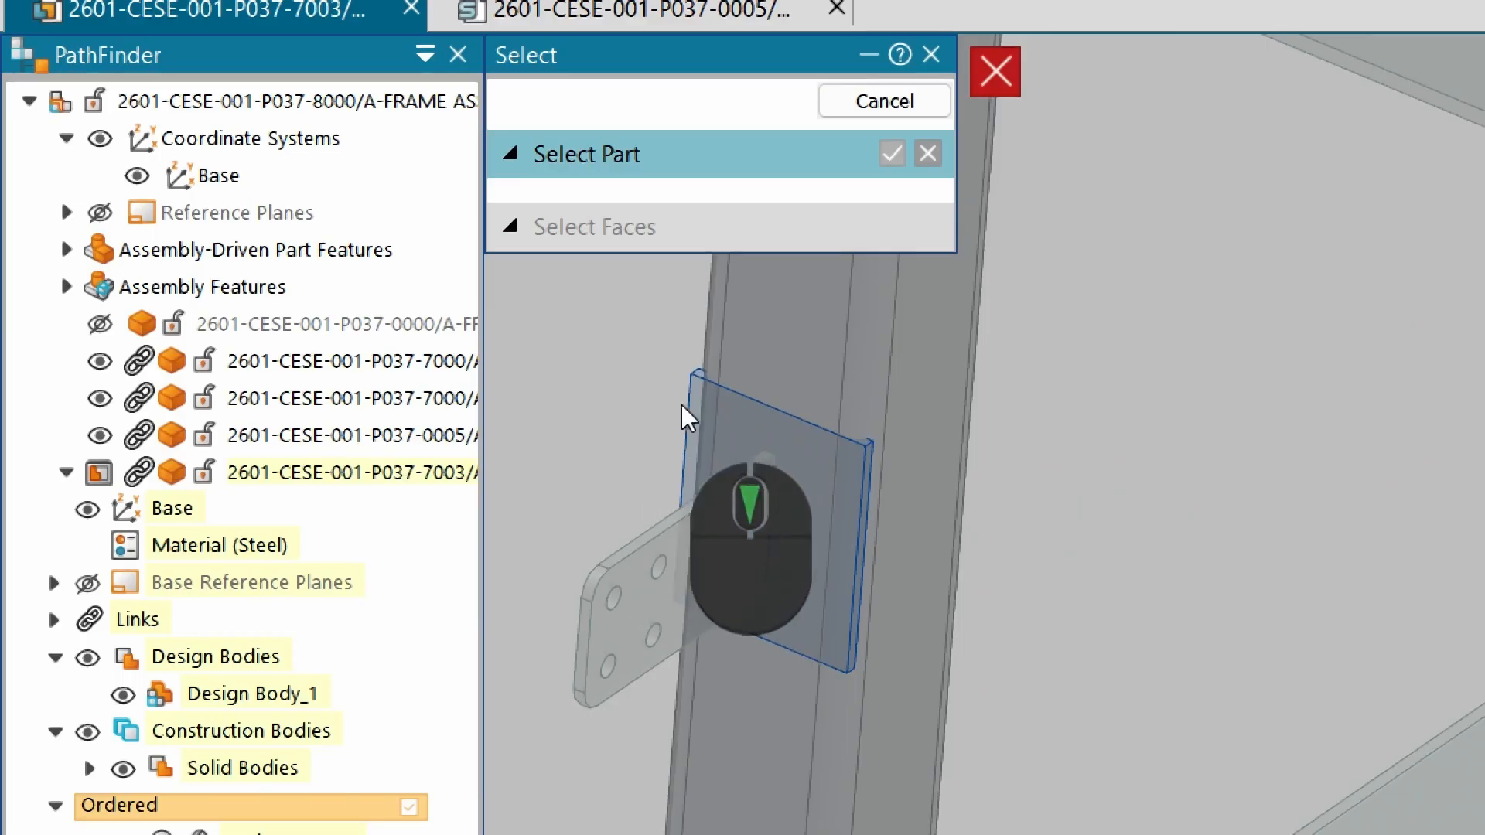
{"action": "left_click", "coordinate": [704, 402]}
{"action": "left_click", "coordinate": [758, 265]}
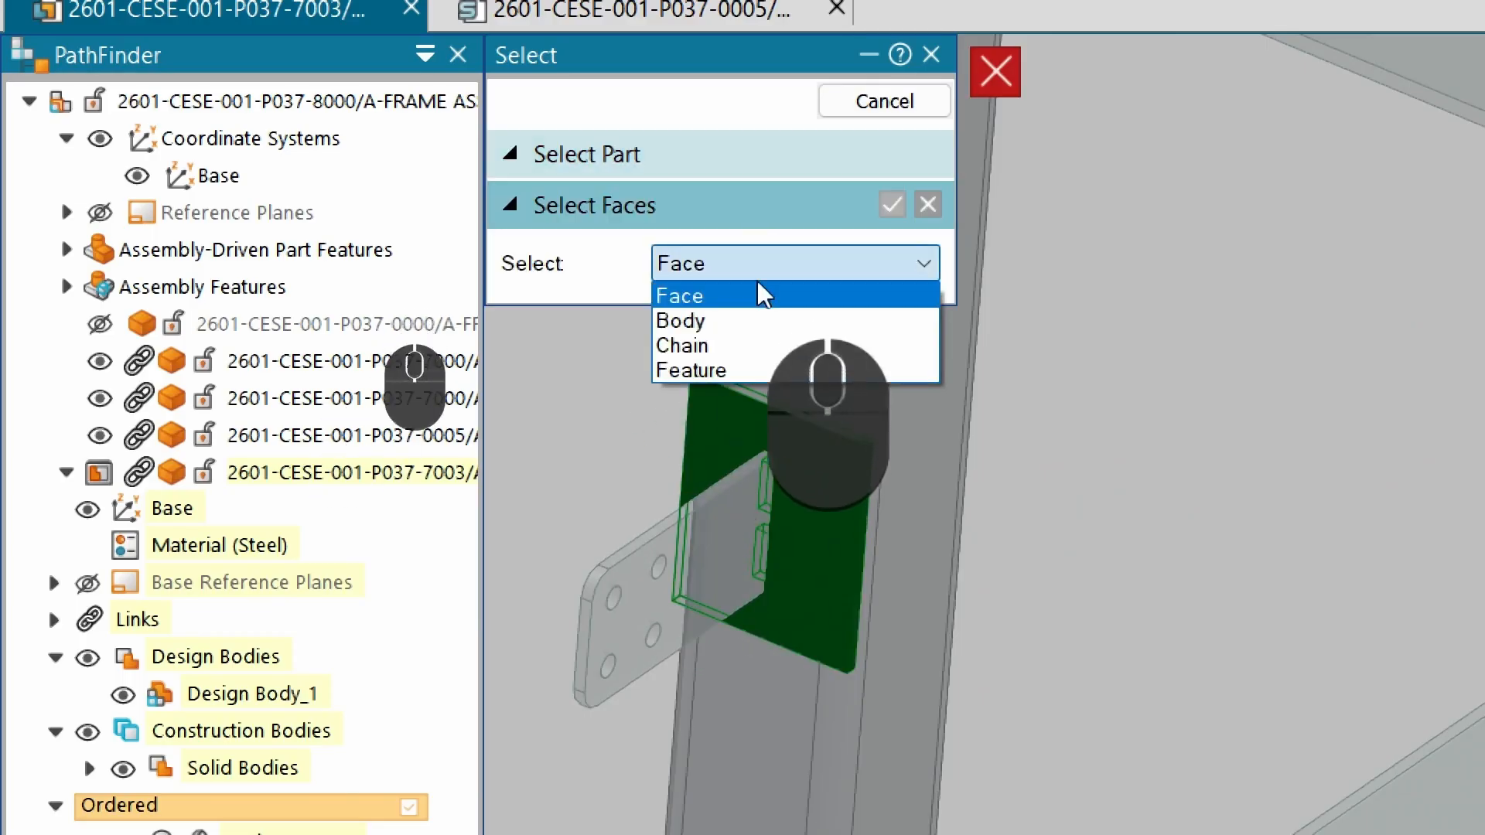
{"action": "left_click", "coordinate": [754, 321]}
{"action": "scroll", "coordinate": [775, 486], "scroll_direction": "down", "scroll_amount": 3}
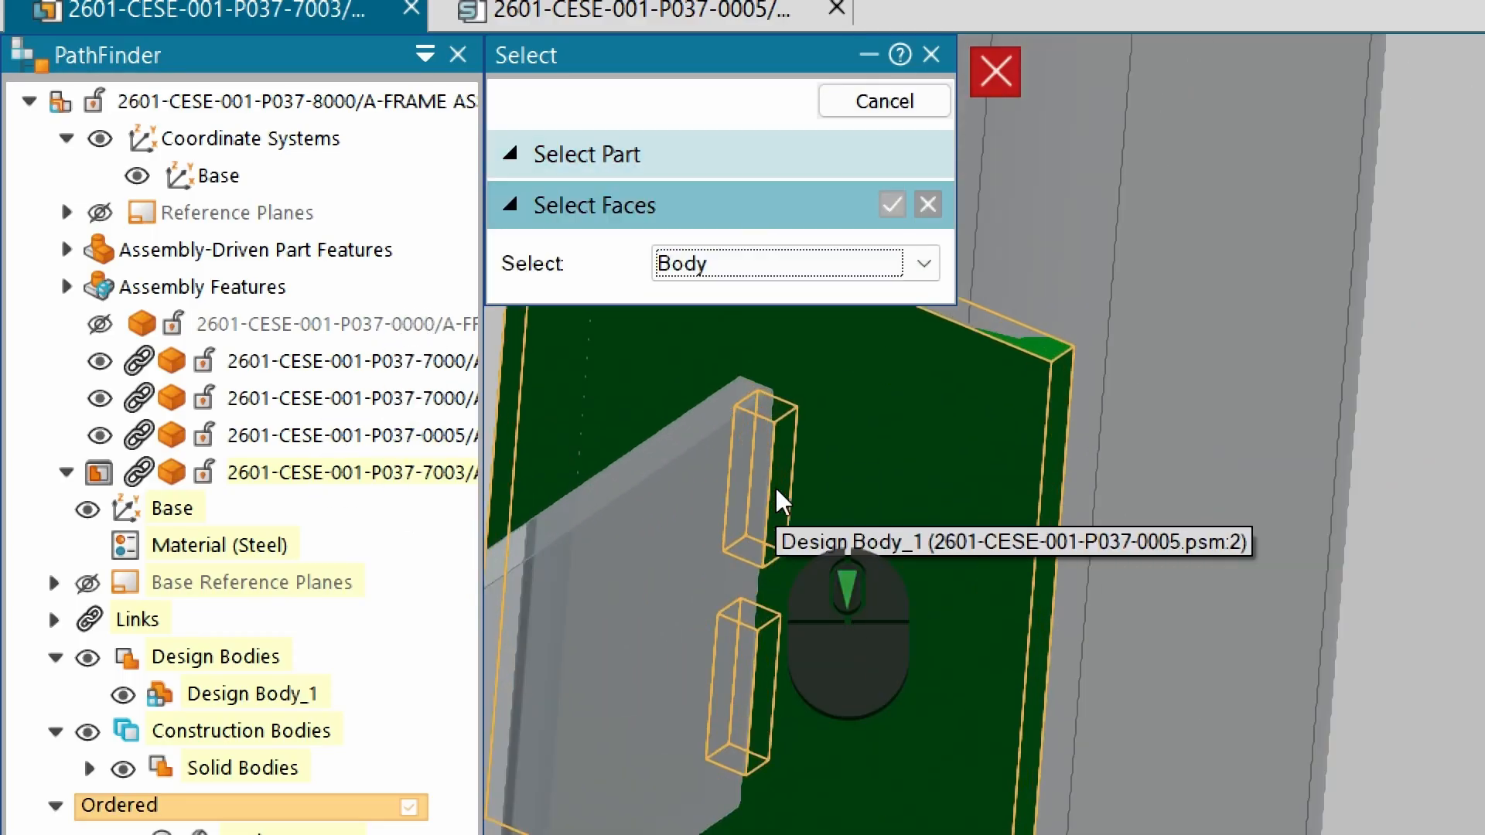
{"action": "scroll", "coordinate": [774, 484], "scroll_direction": "up", "scroll_amount": 3}
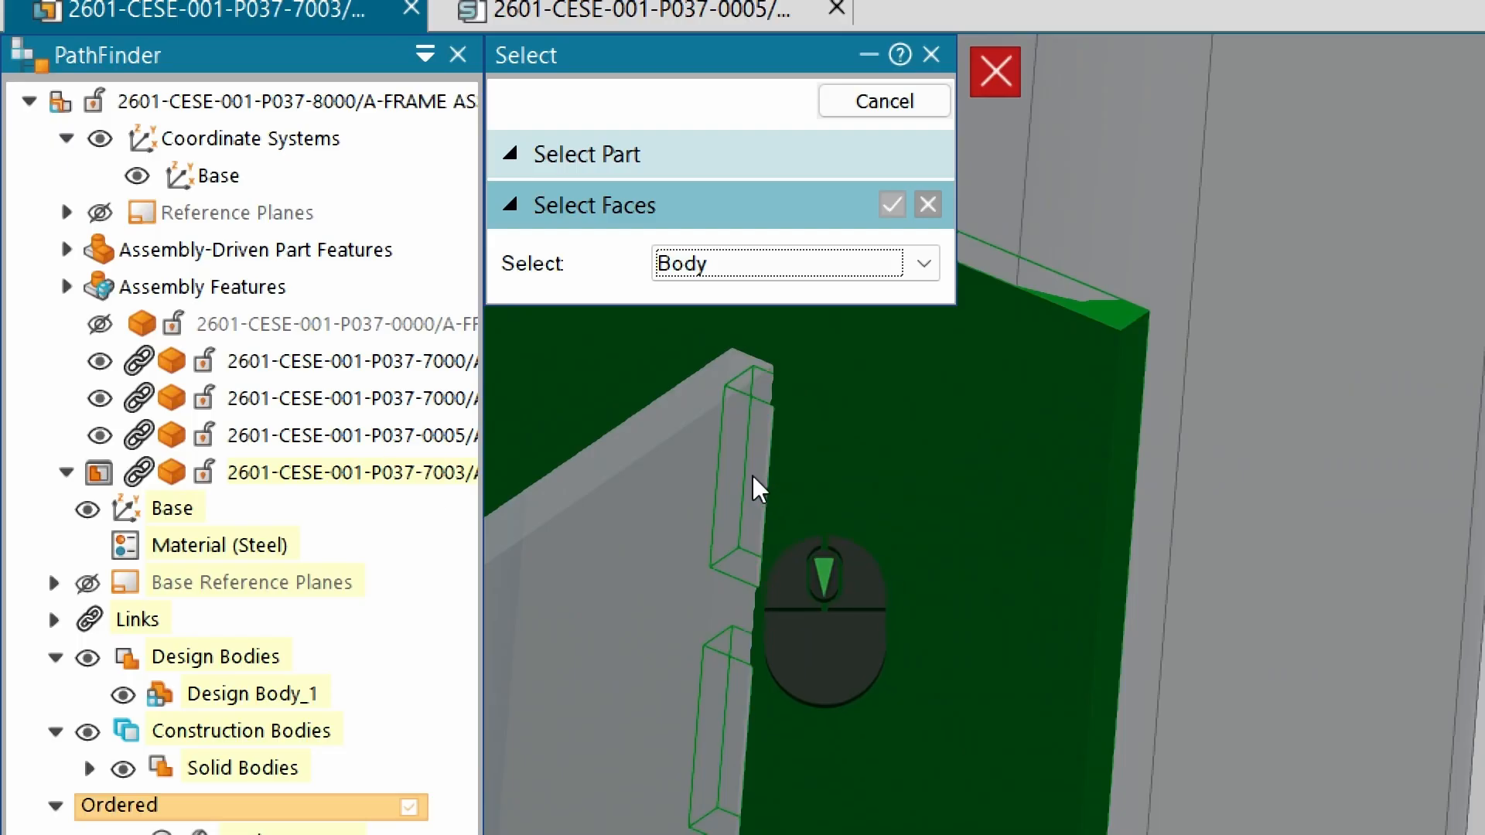
{"action": "key", "text": "Escape"}
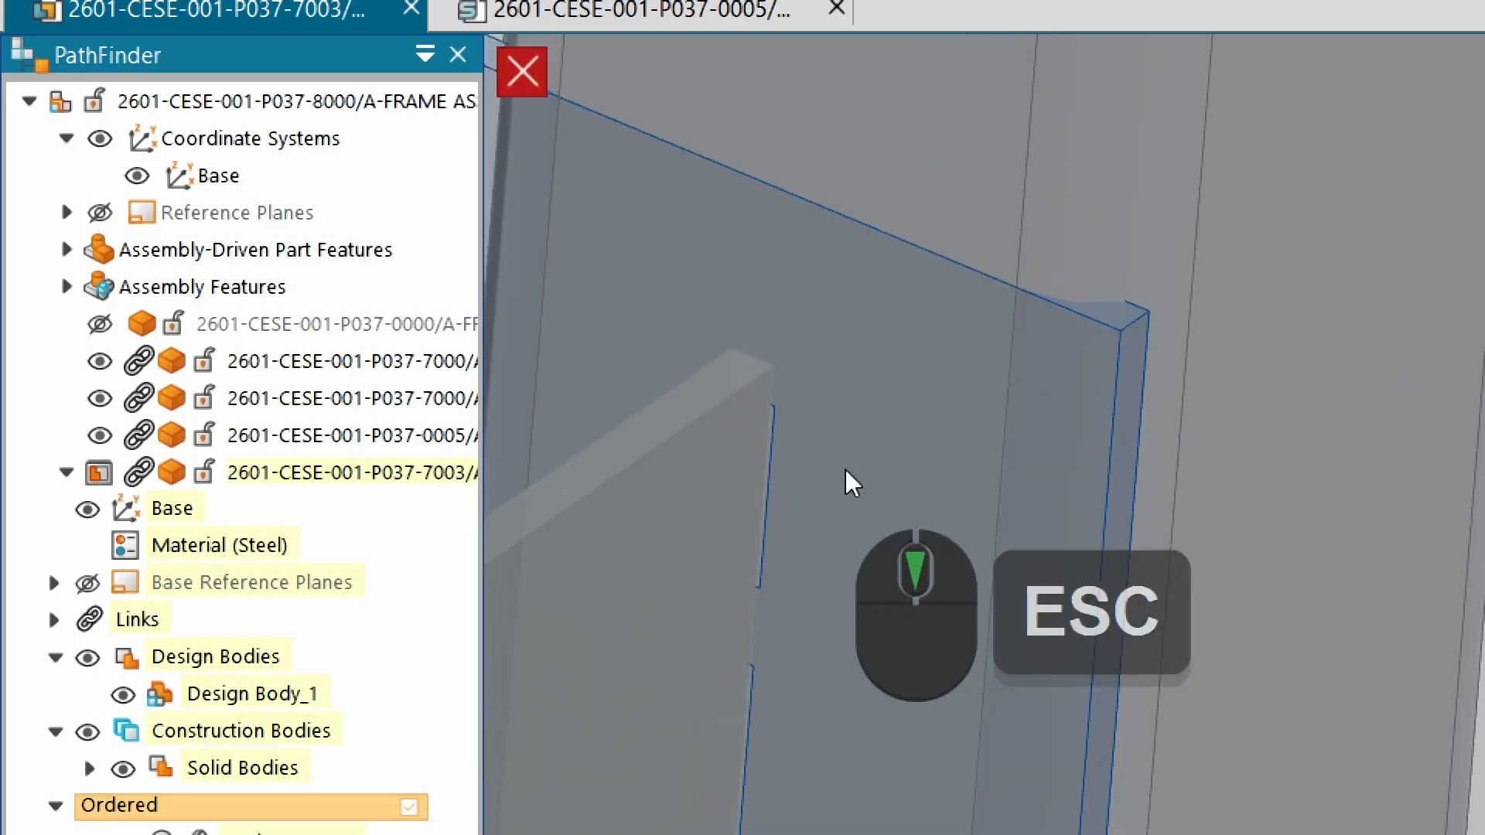
Return to the assembly and set the duplicated slot reference part to show only surfaces with Show/Hide Component.
{"action": "scroll", "coordinate": [846, 471], "scroll_direction": "up", "scroll_amount": 5}
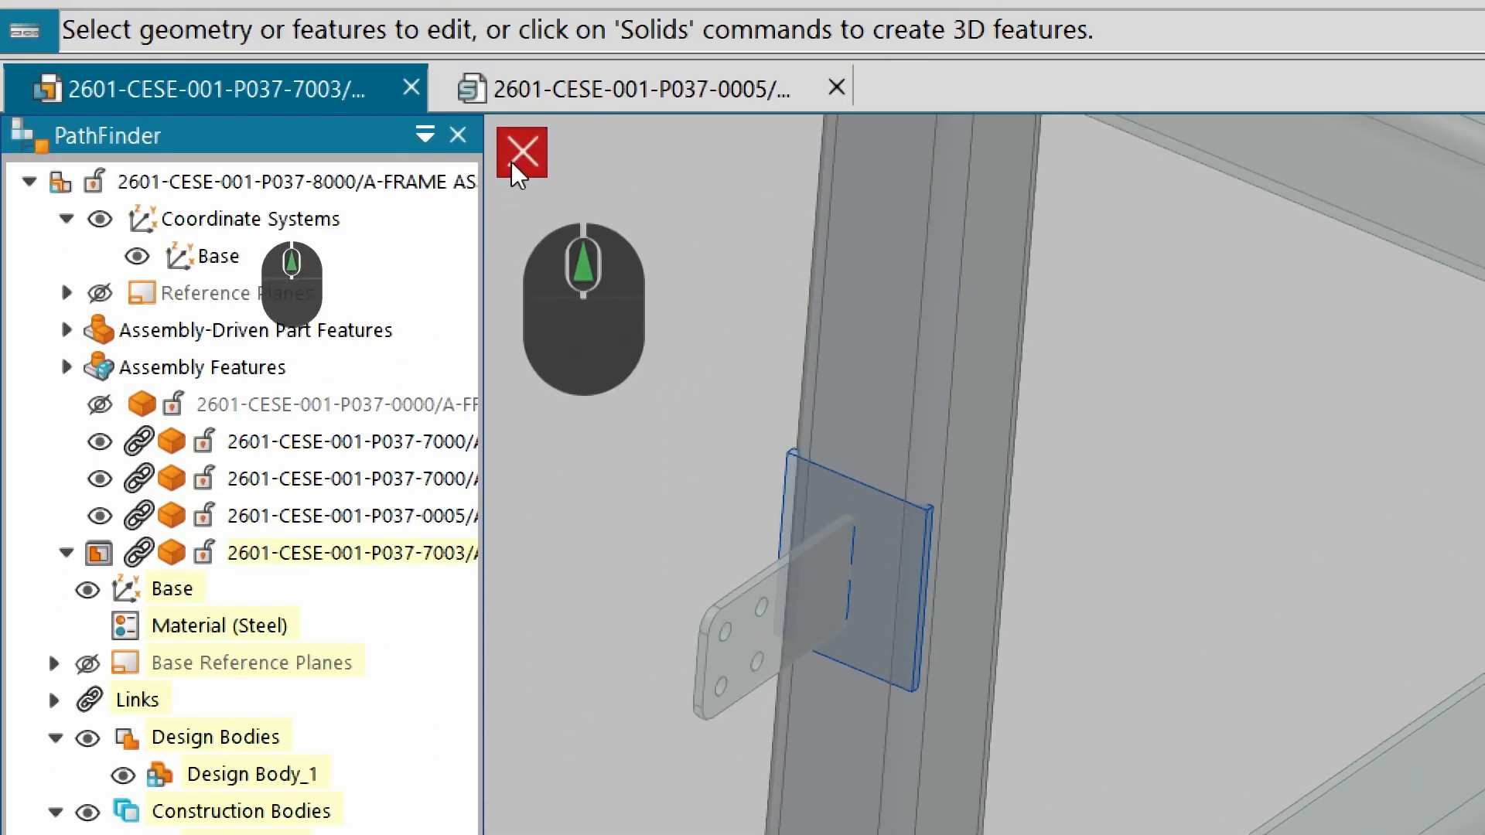
{"action": "left_click", "coordinate": [512, 161]}
{"action": "left_click", "coordinate": [786, 508]}
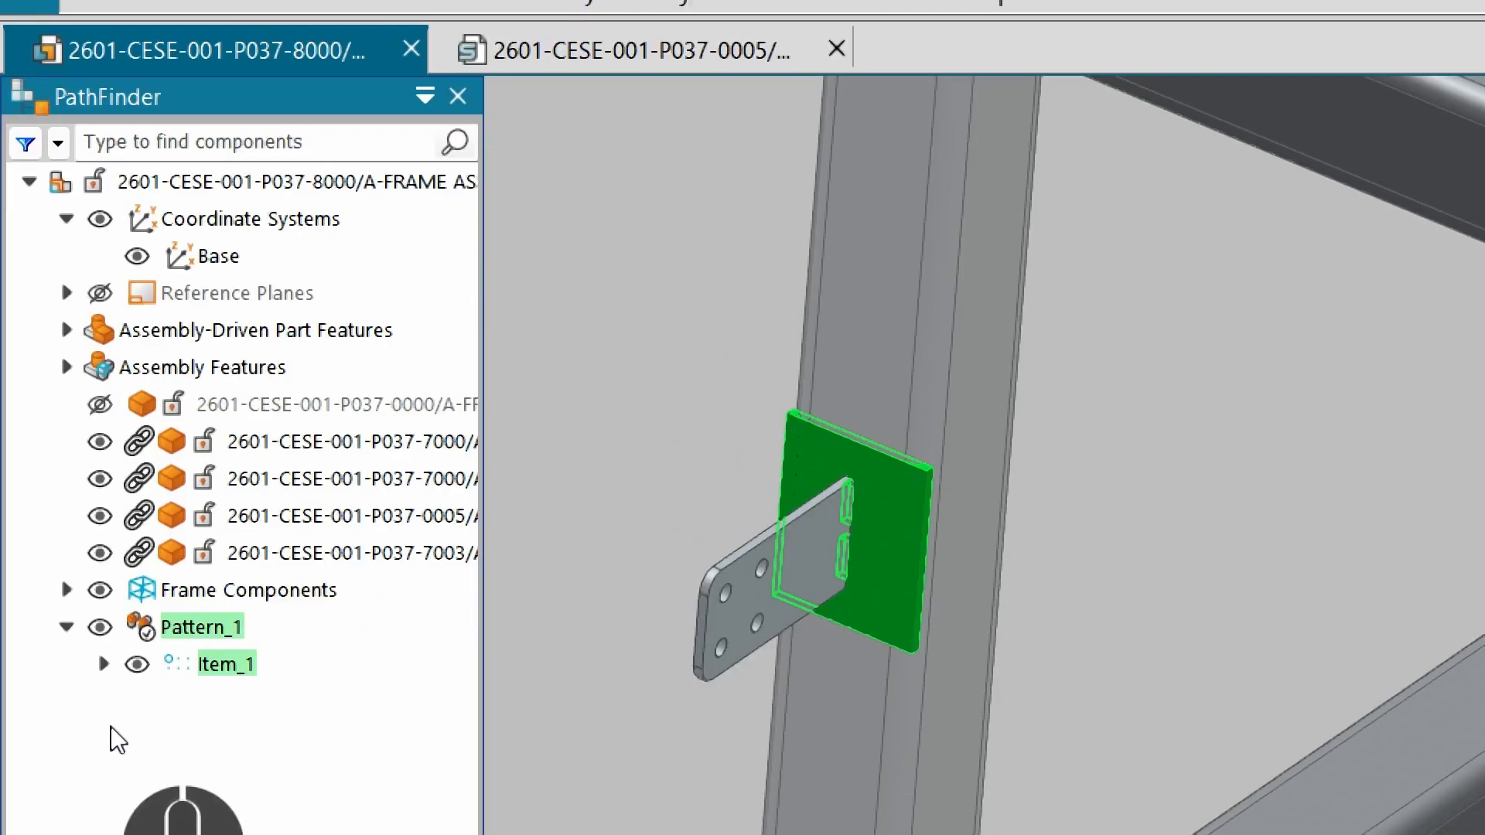
{"action": "left_click", "coordinate": [103, 664]}
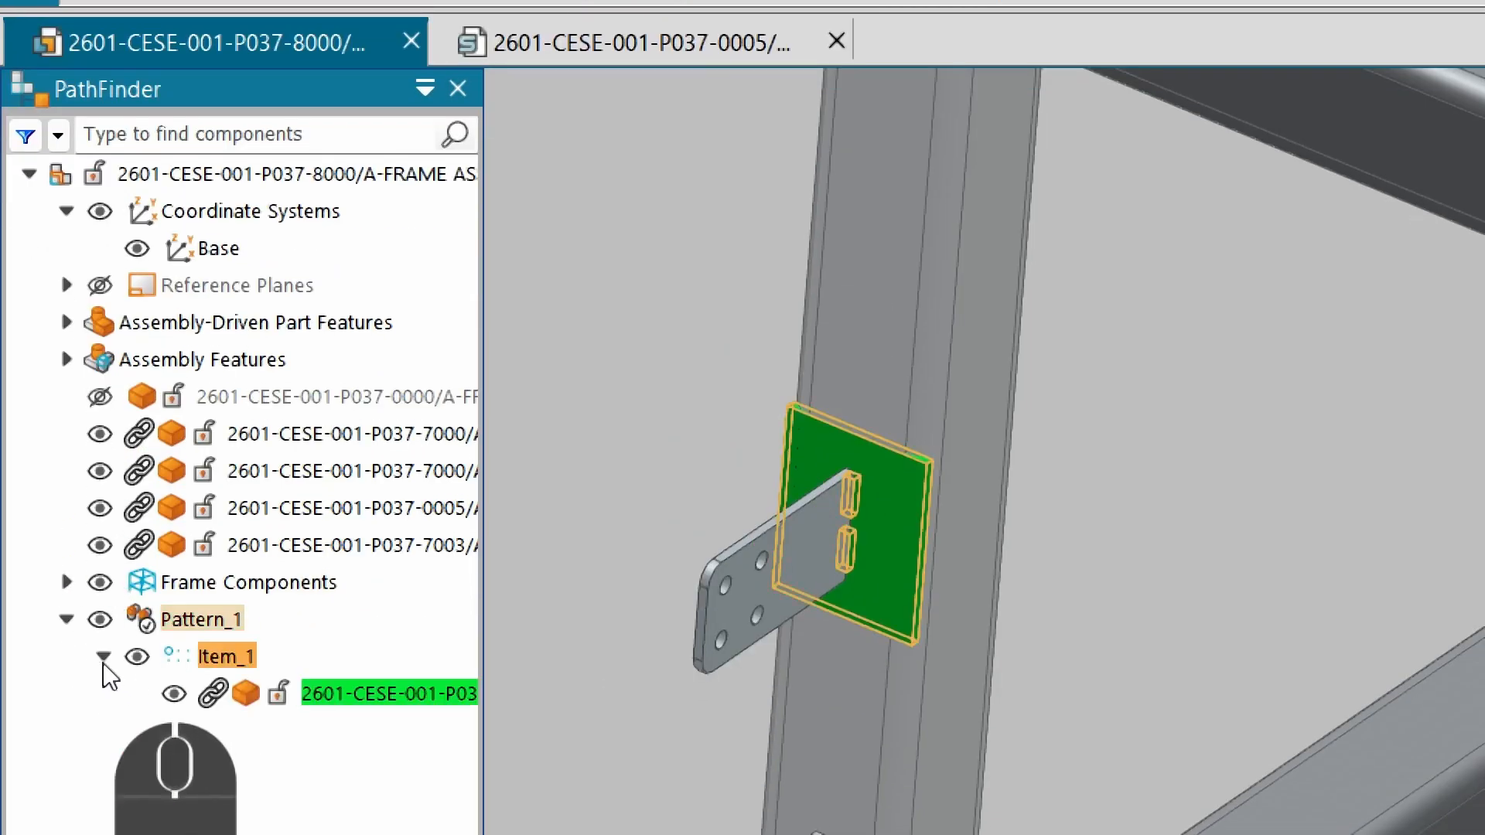
{"action": "right_click", "coordinate": [331, 700]}
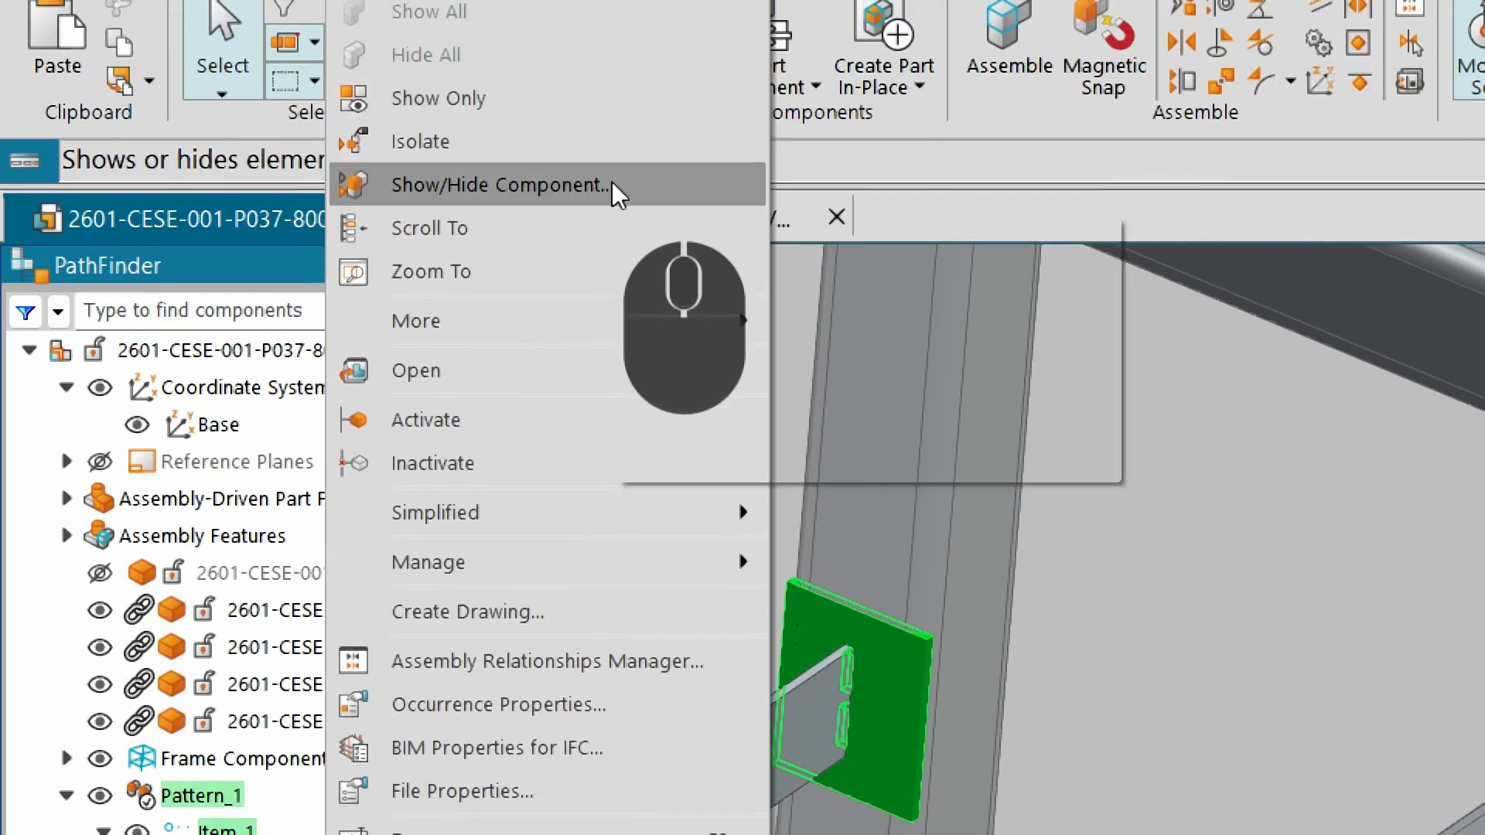
{"action": "left_click", "coordinate": [611, 185]}
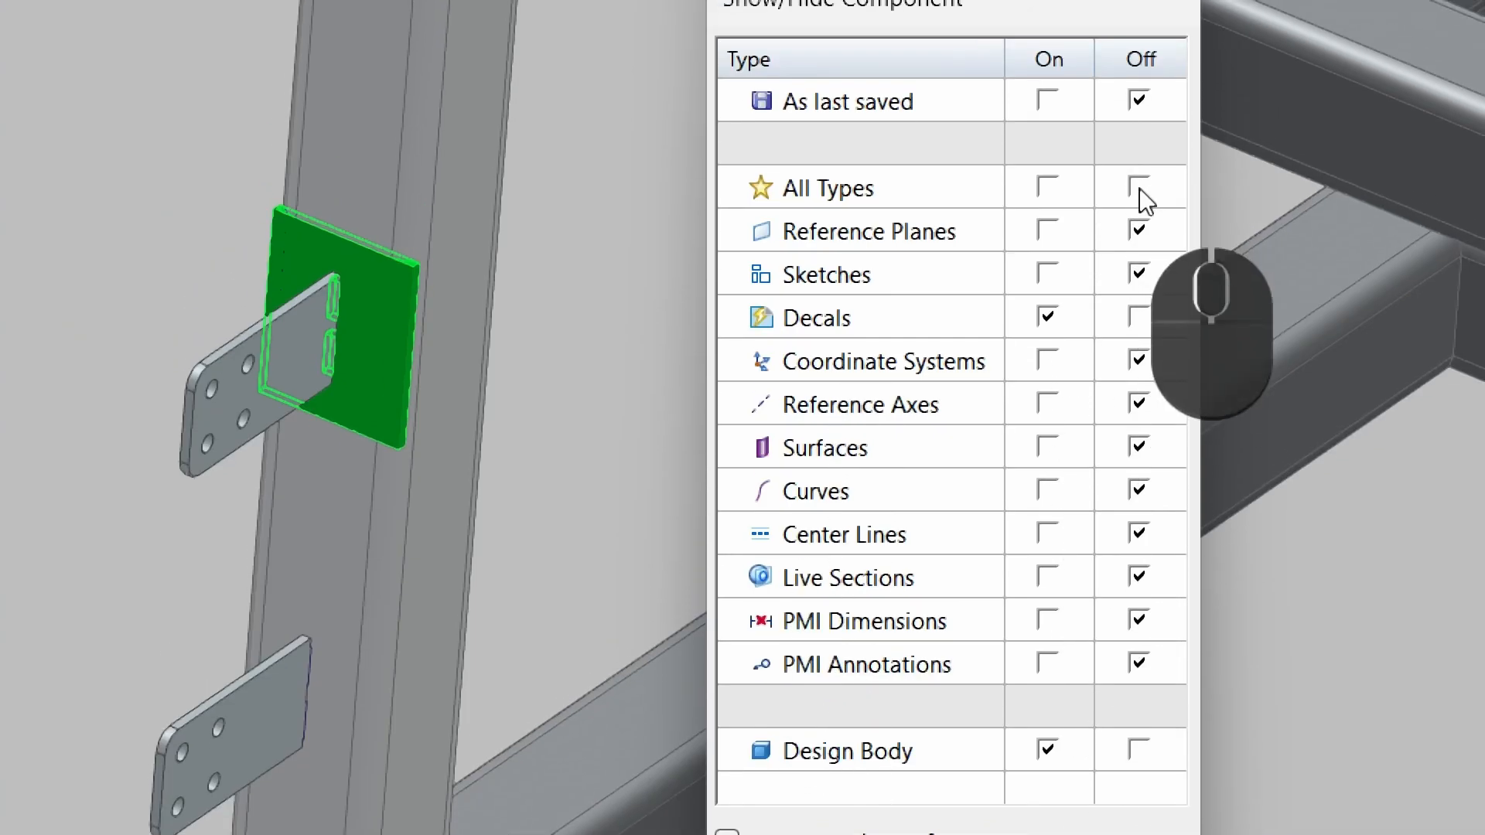
{"action": "left_click", "coordinate": [1140, 187]}
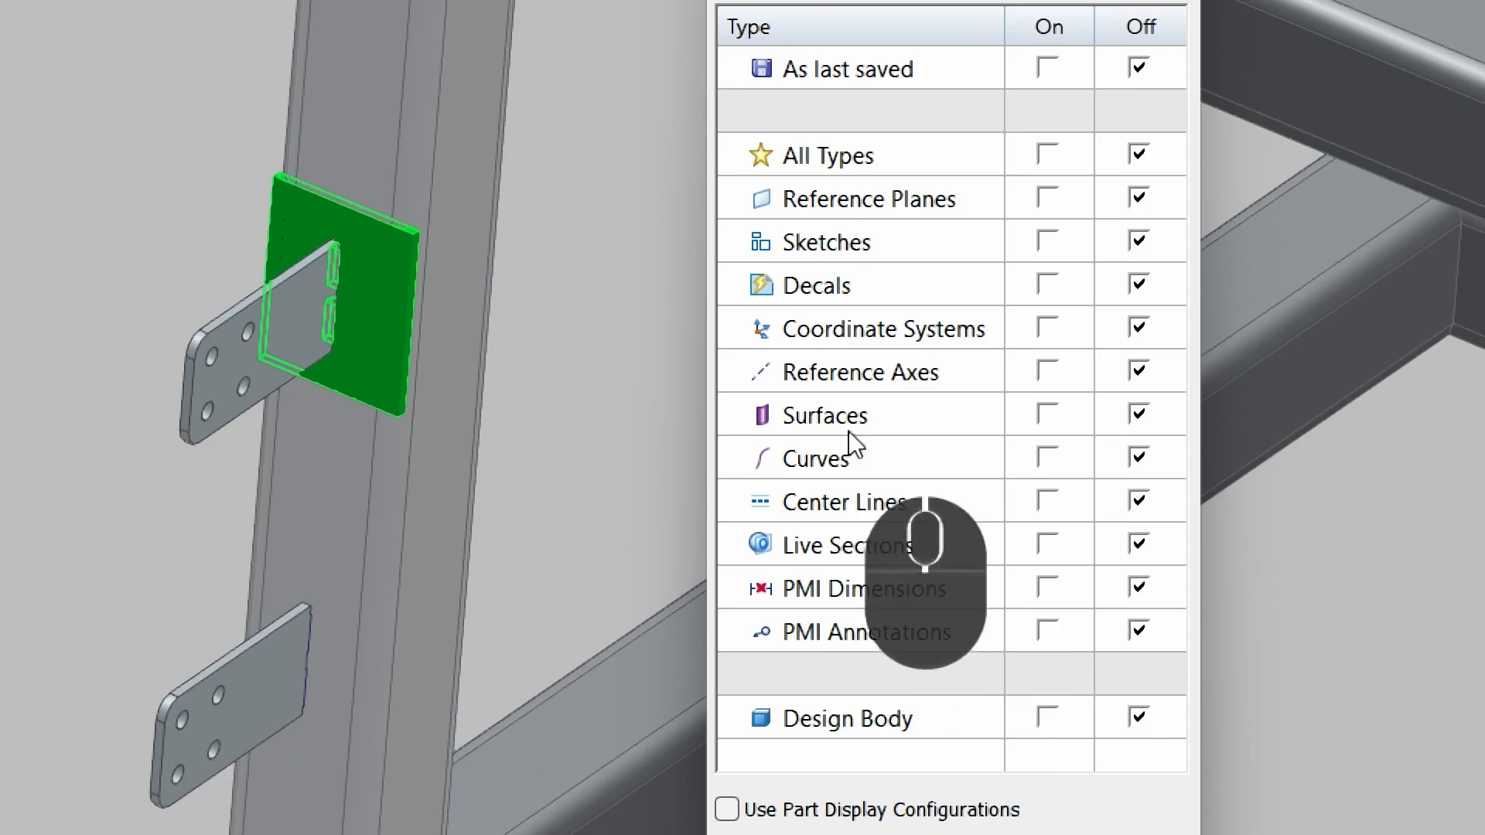
{"action": "left_click", "coordinate": [1050, 416]}
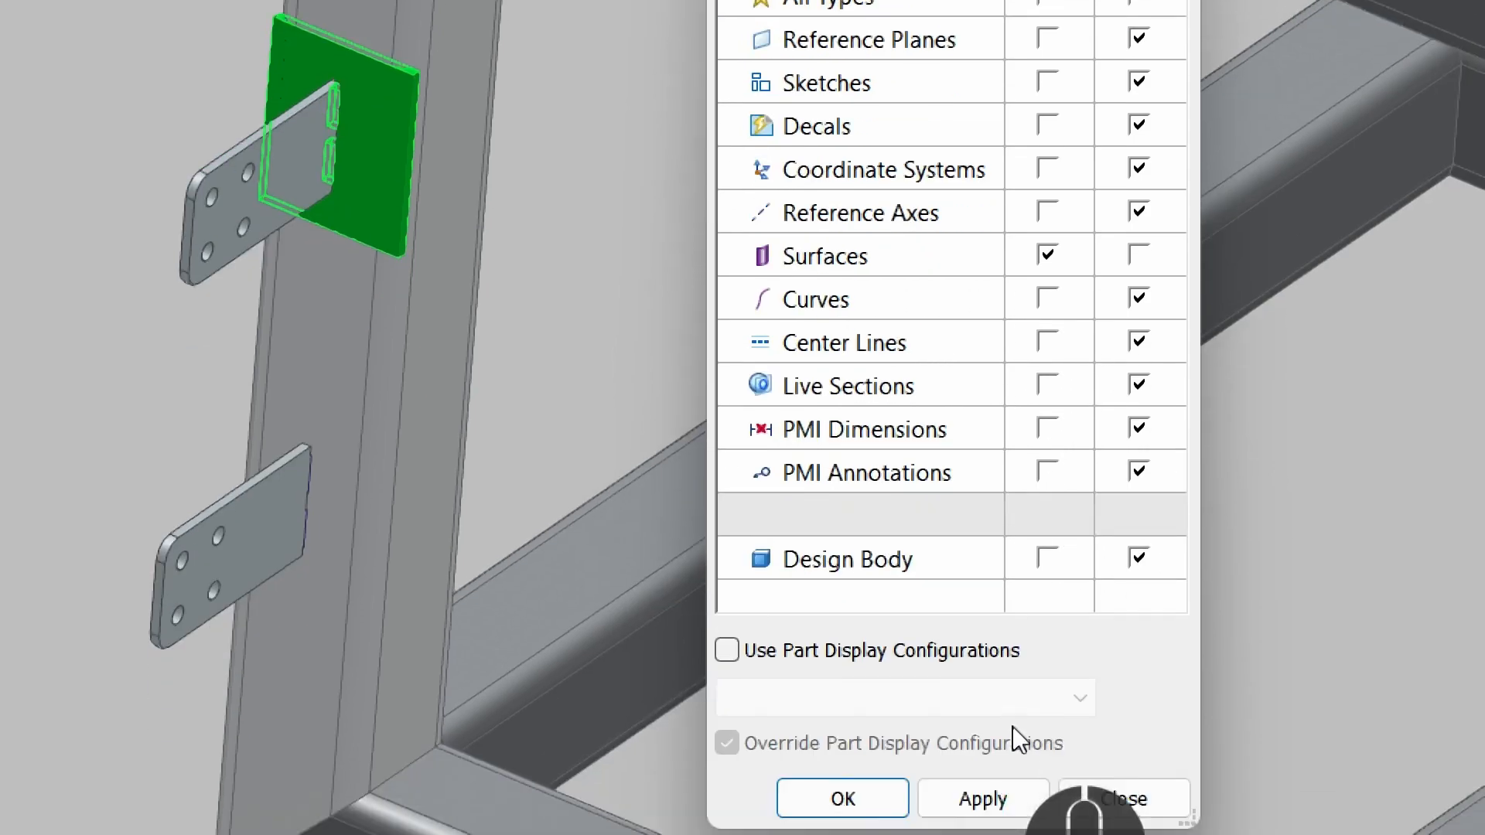
{"action": "left_click", "coordinate": [841, 727]}
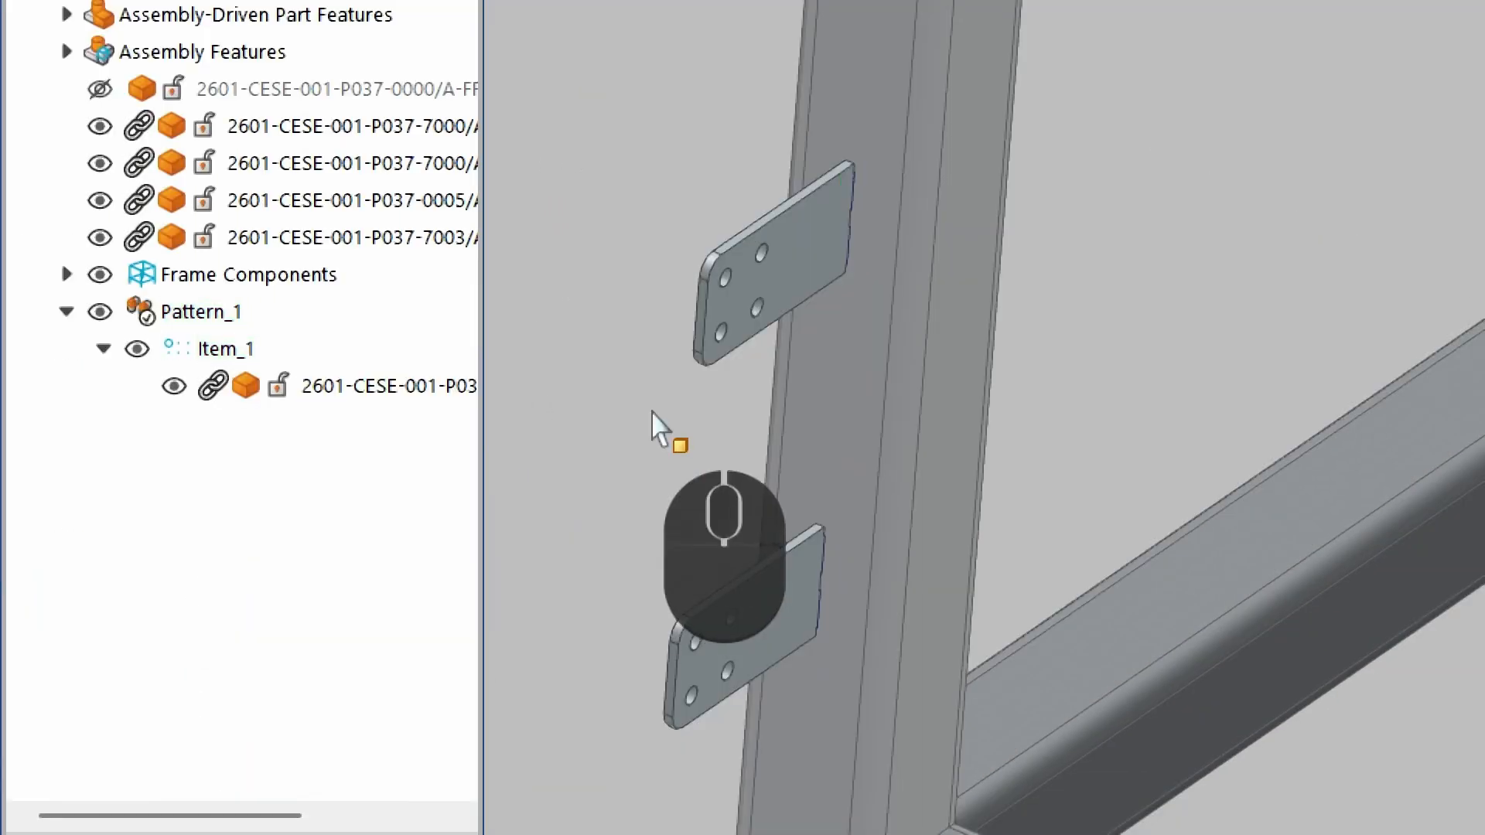
Open the laser tube part for in-place editing within the assembly again.
{"action": "left_click", "coordinate": [933, 323]}
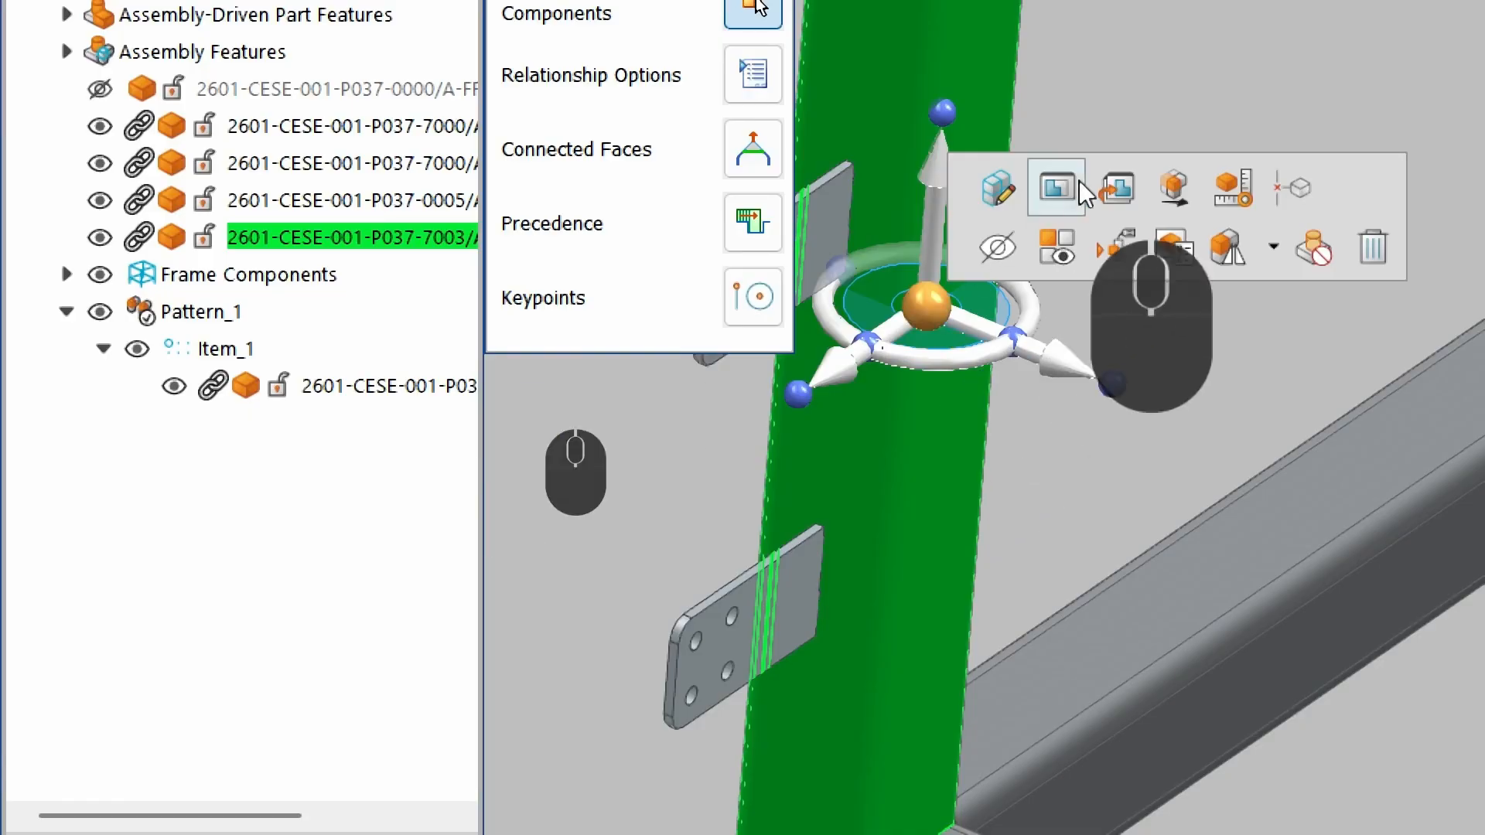
{"action": "left_click", "coordinate": [1057, 188]}
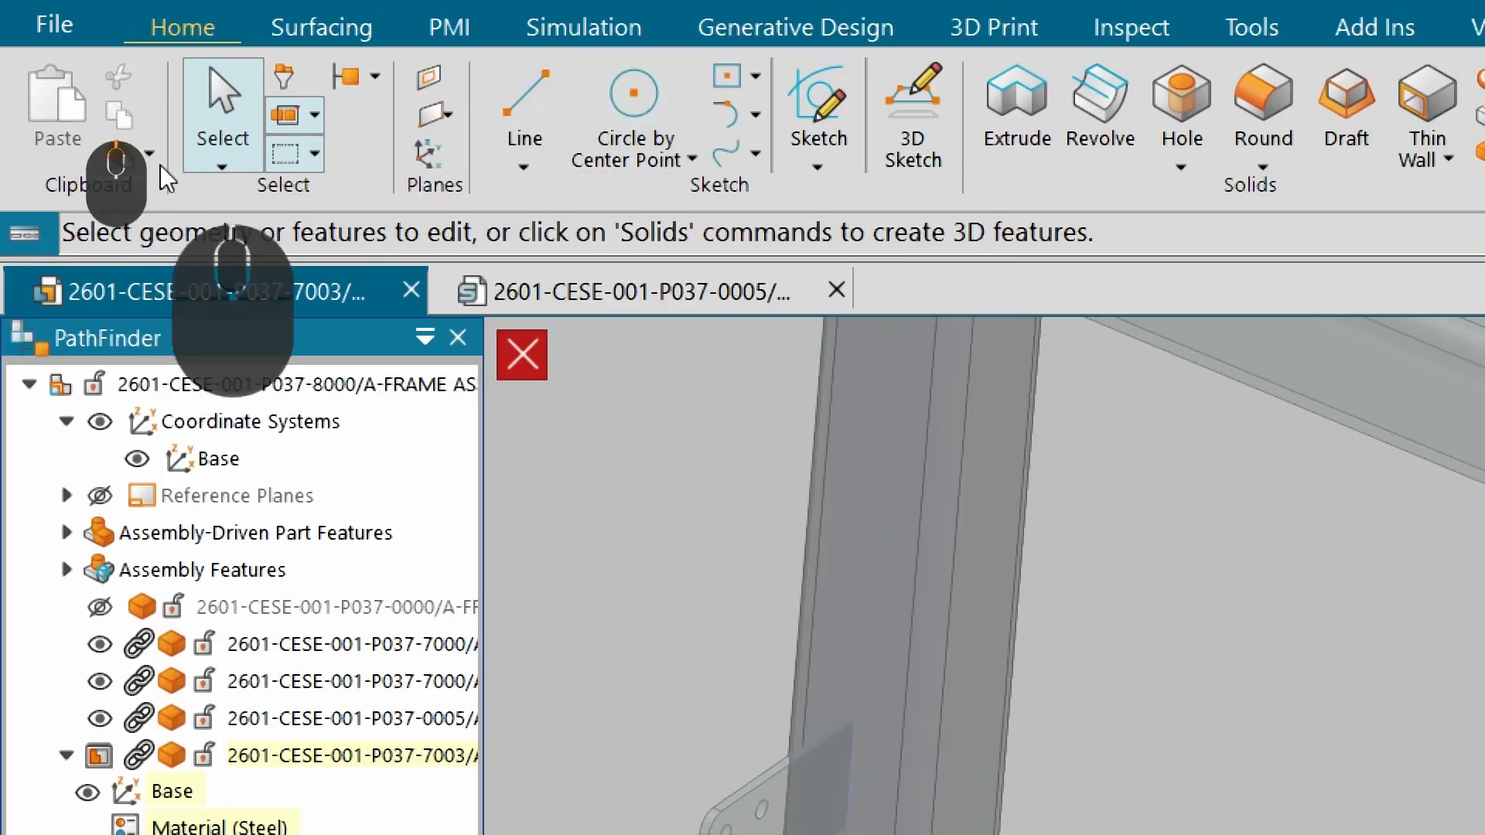
Inter-Part Copy the duplicated slot reference part's body into the tube part.
{"action": "left_click", "coordinate": [149, 153]}
{"action": "left_click", "coordinate": [212, 242]}
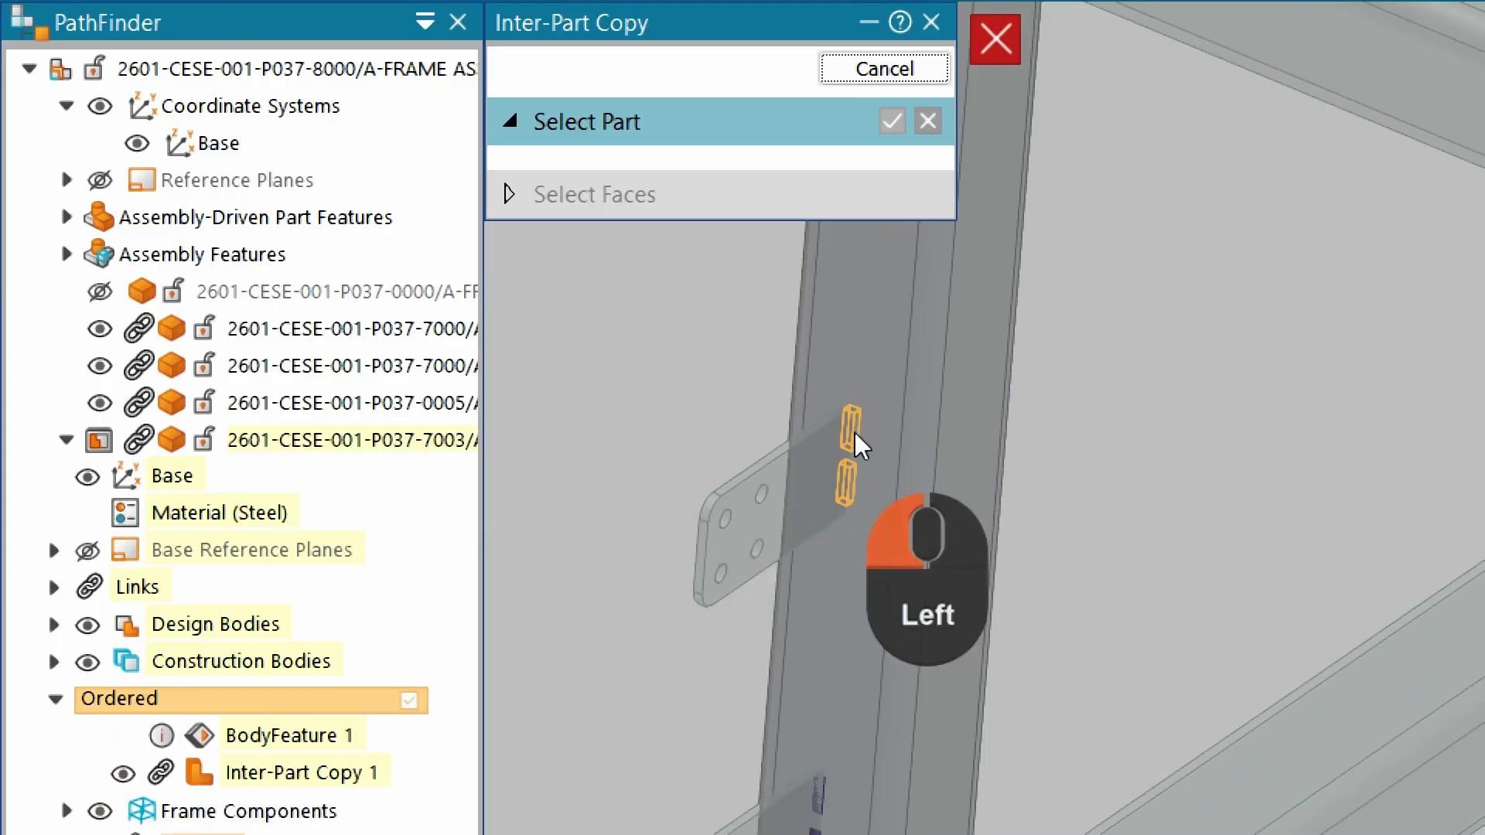
{"action": "left_click", "coordinate": [854, 432]}
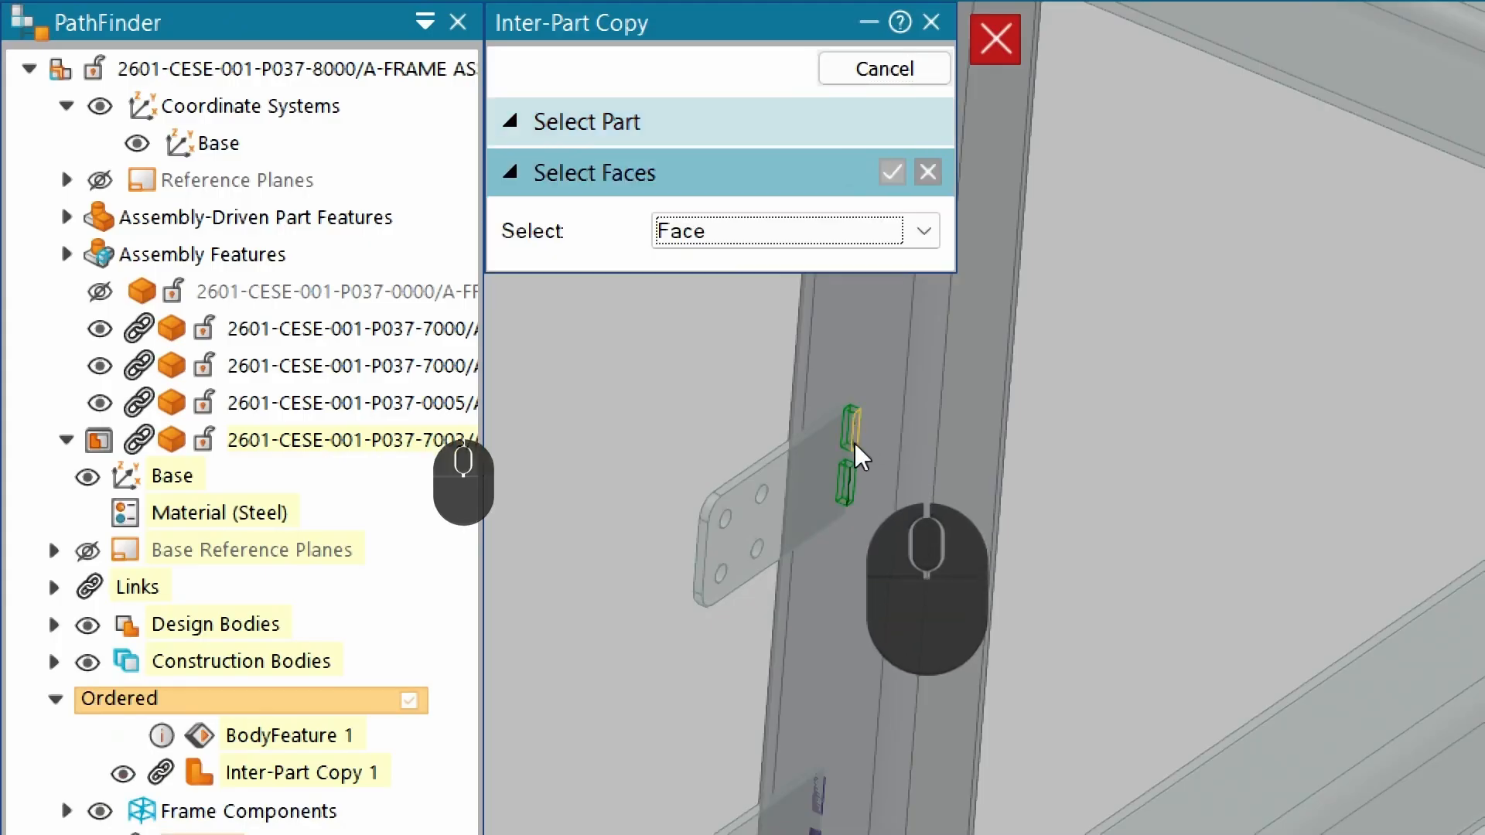
{"action": "left_click", "coordinate": [795, 232]}
{"action": "left_click", "coordinate": [804, 293]}
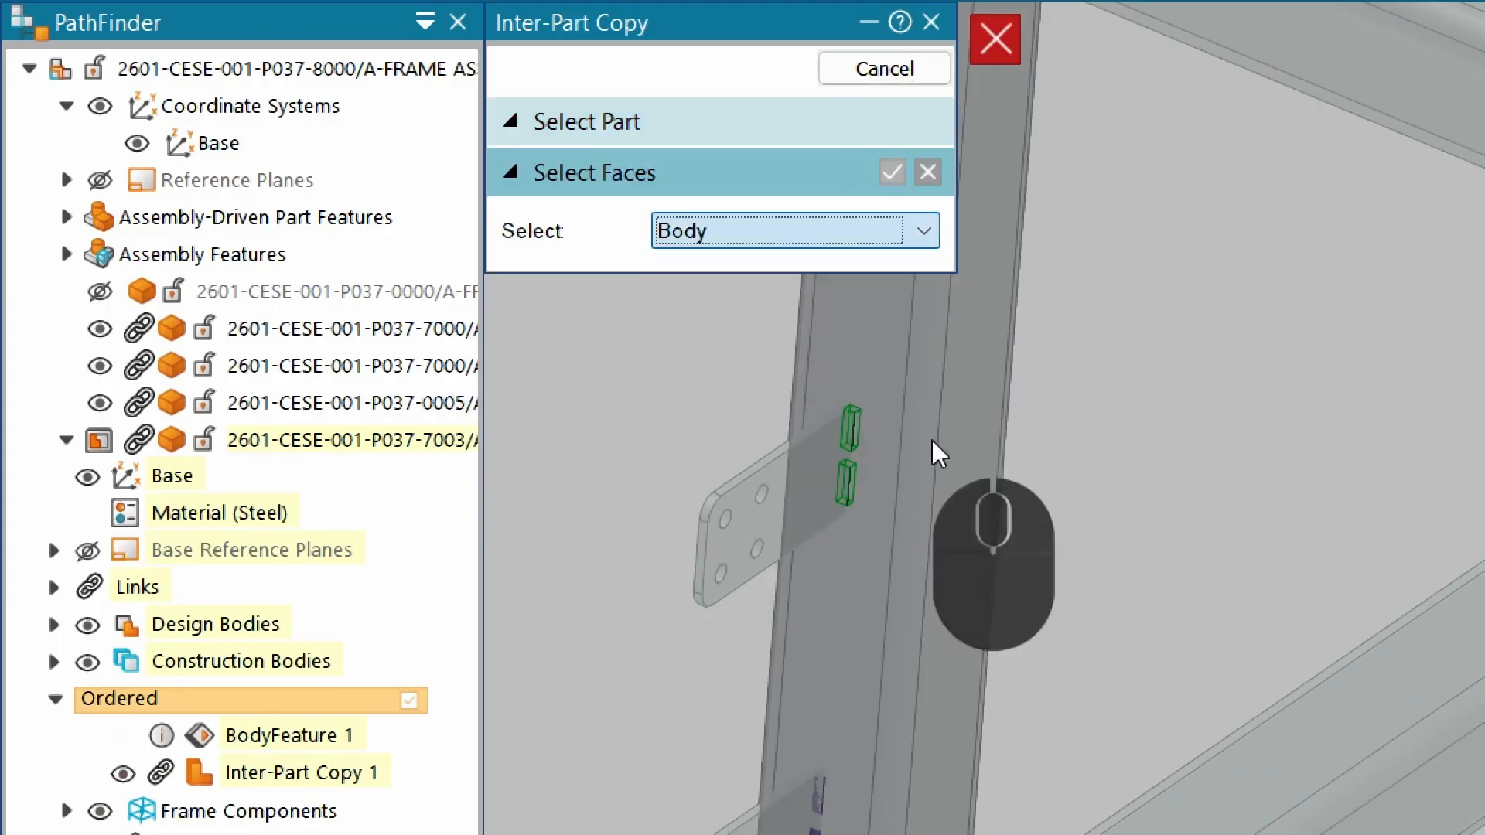
{"action": "left_click", "coordinate": [846, 421]}
{"action": "right_click", "coordinate": [670, 358]}
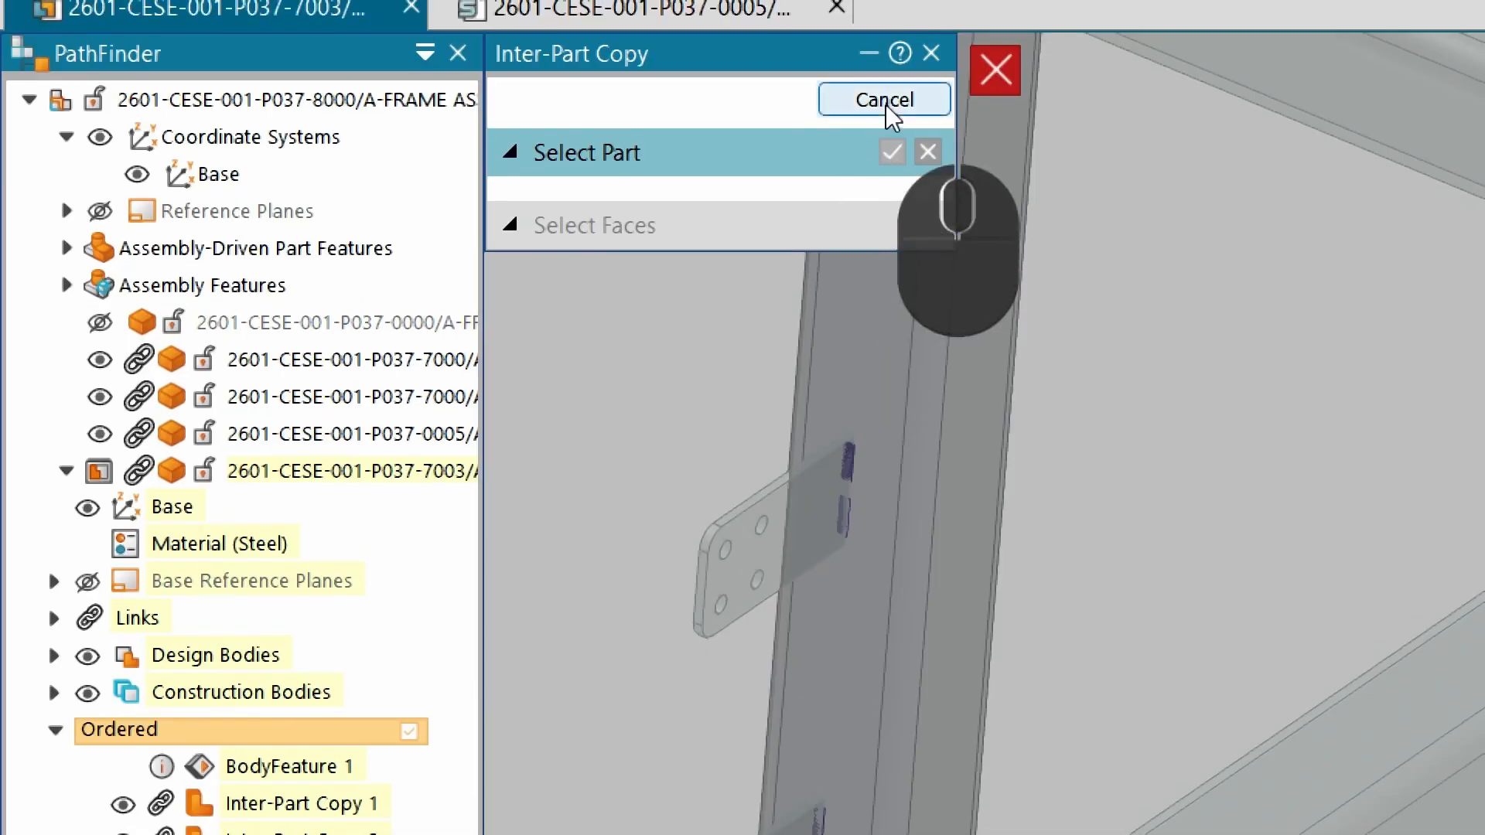
{"action": "left_click", "coordinate": [884, 100]}
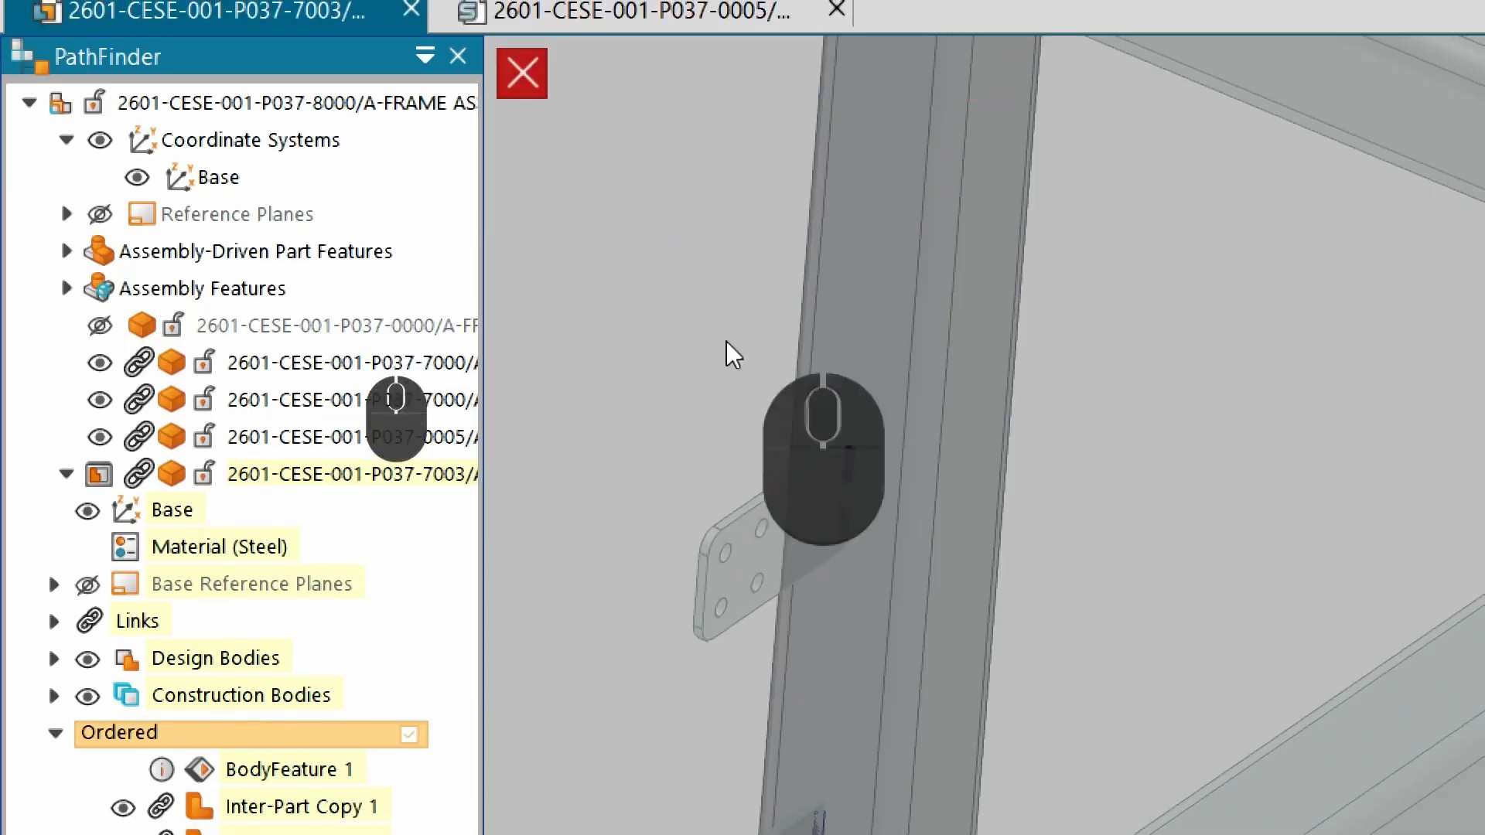
Subtract the copied slot reference bodies from the tube body to cut the slots.
{"action": "left_click", "coordinate": [673, 399]}
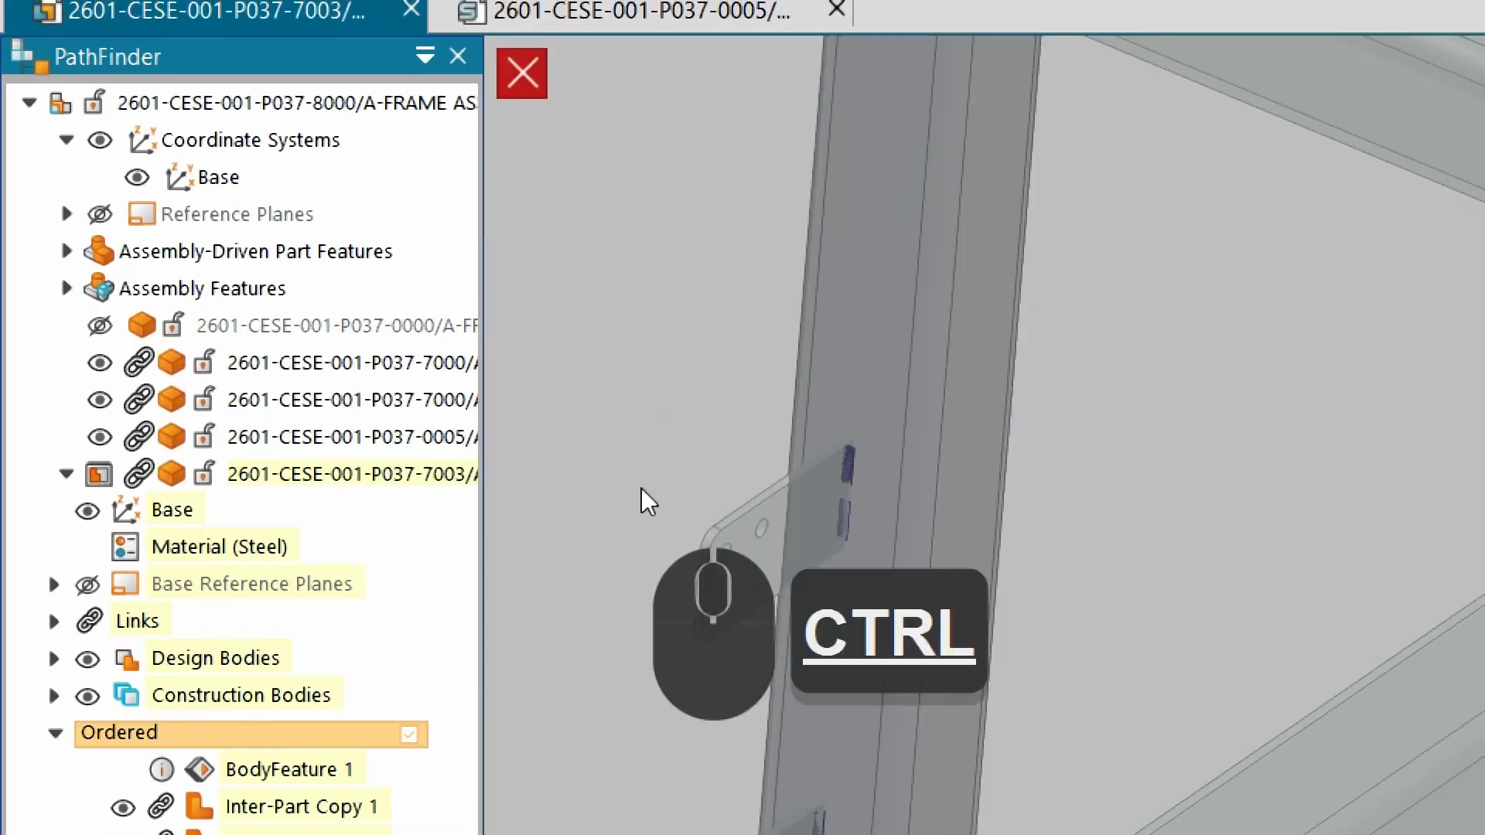
{"action": "key", "text": "ctrl+q"}
{"action": "middle_click_drag", "start_coordinate": [928, 662], "coordinate": [992, 513]}
{"action": "scroll", "coordinate": [904, 607], "scroll_direction": "down", "scroll_amount": 5}
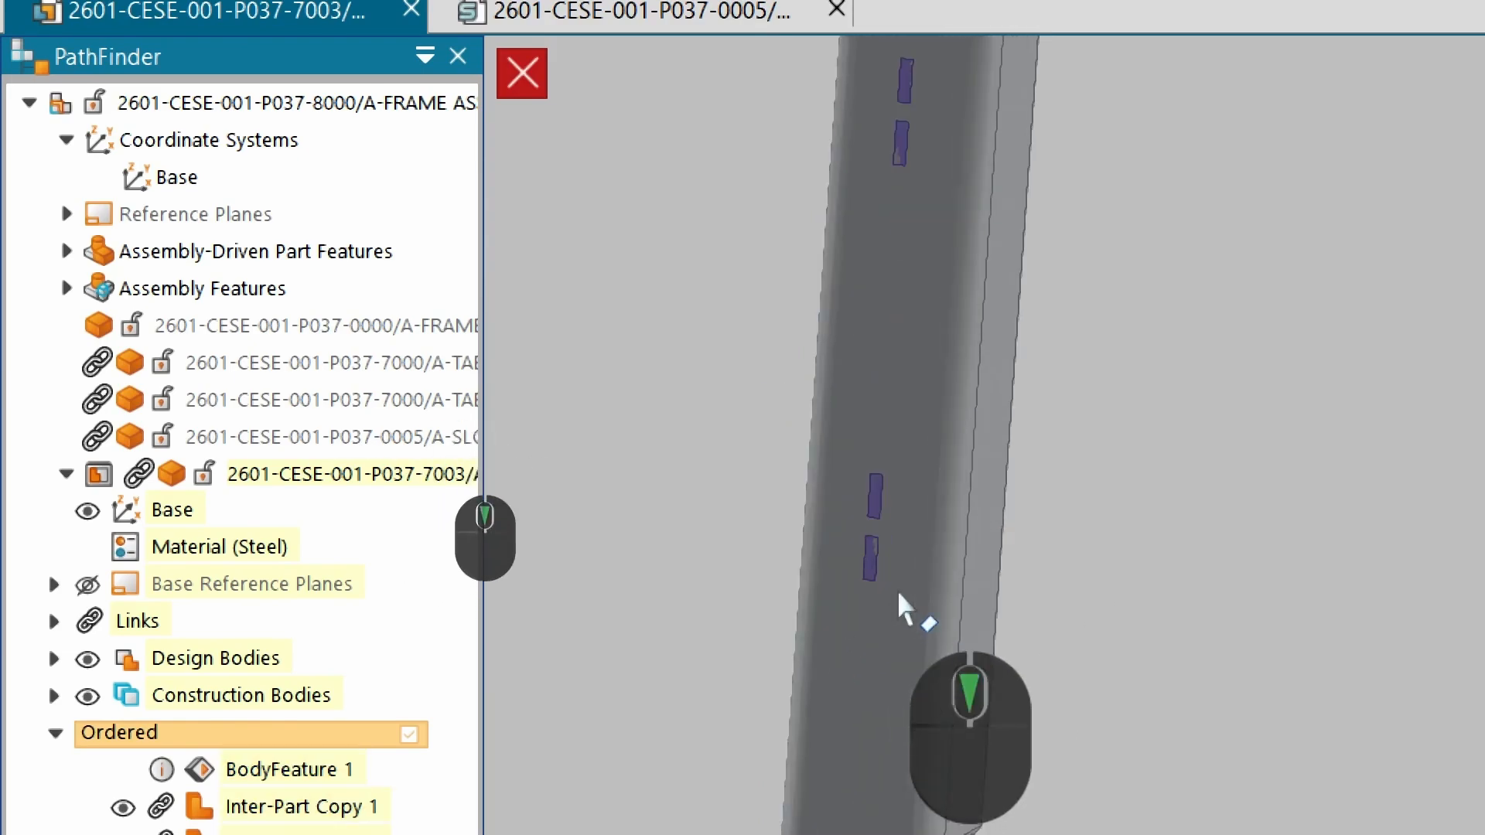
{"action": "middle_click_drag", "start_coordinate": [866, 555], "coordinate": [894, 284]}
{"action": "scroll", "coordinate": [763, 433], "scroll_direction": "up", "scroll_amount": 5}
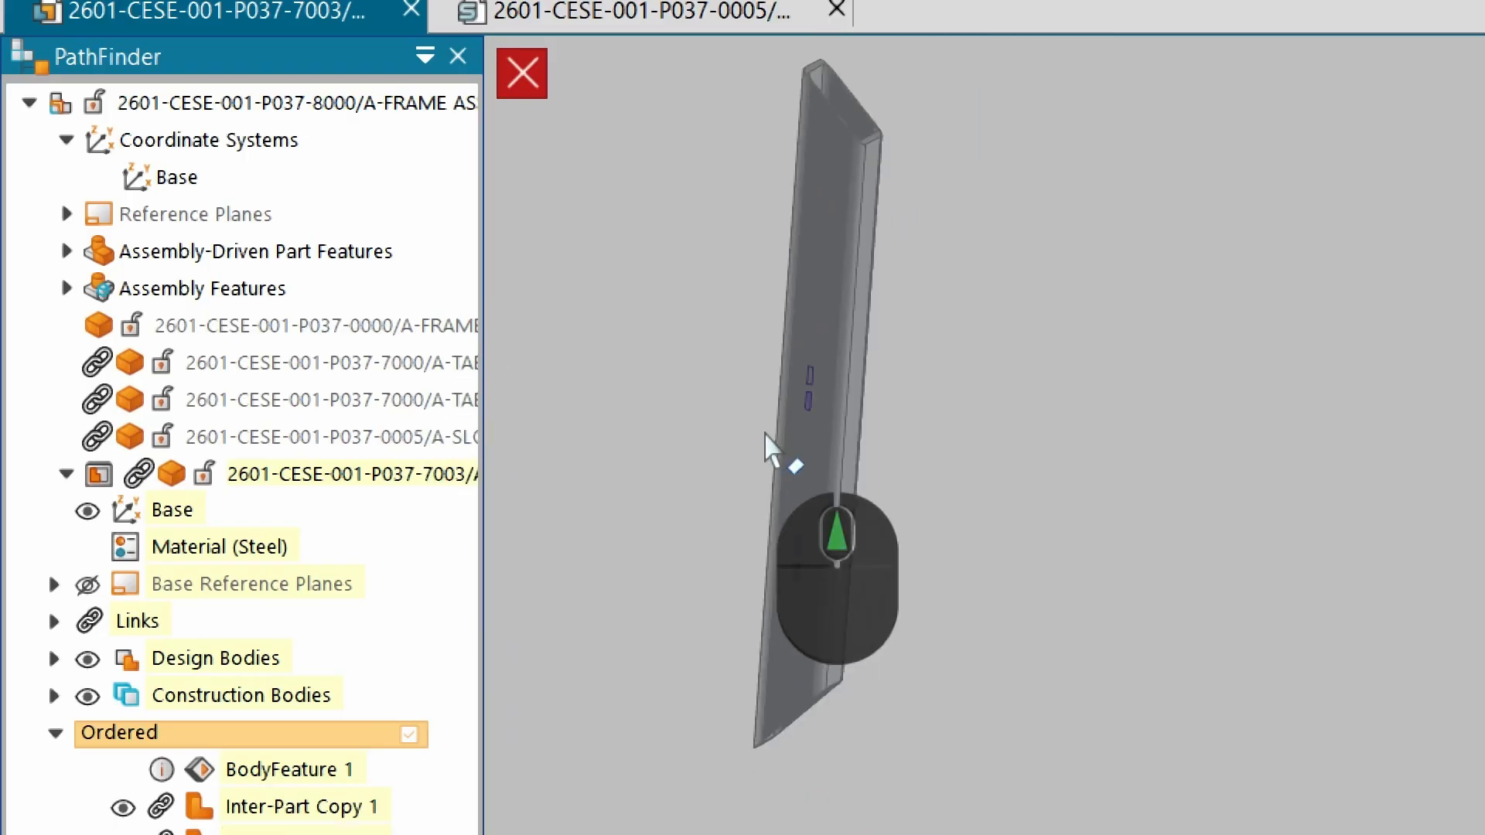
{"action": "key", "text": "ctrl+4"}
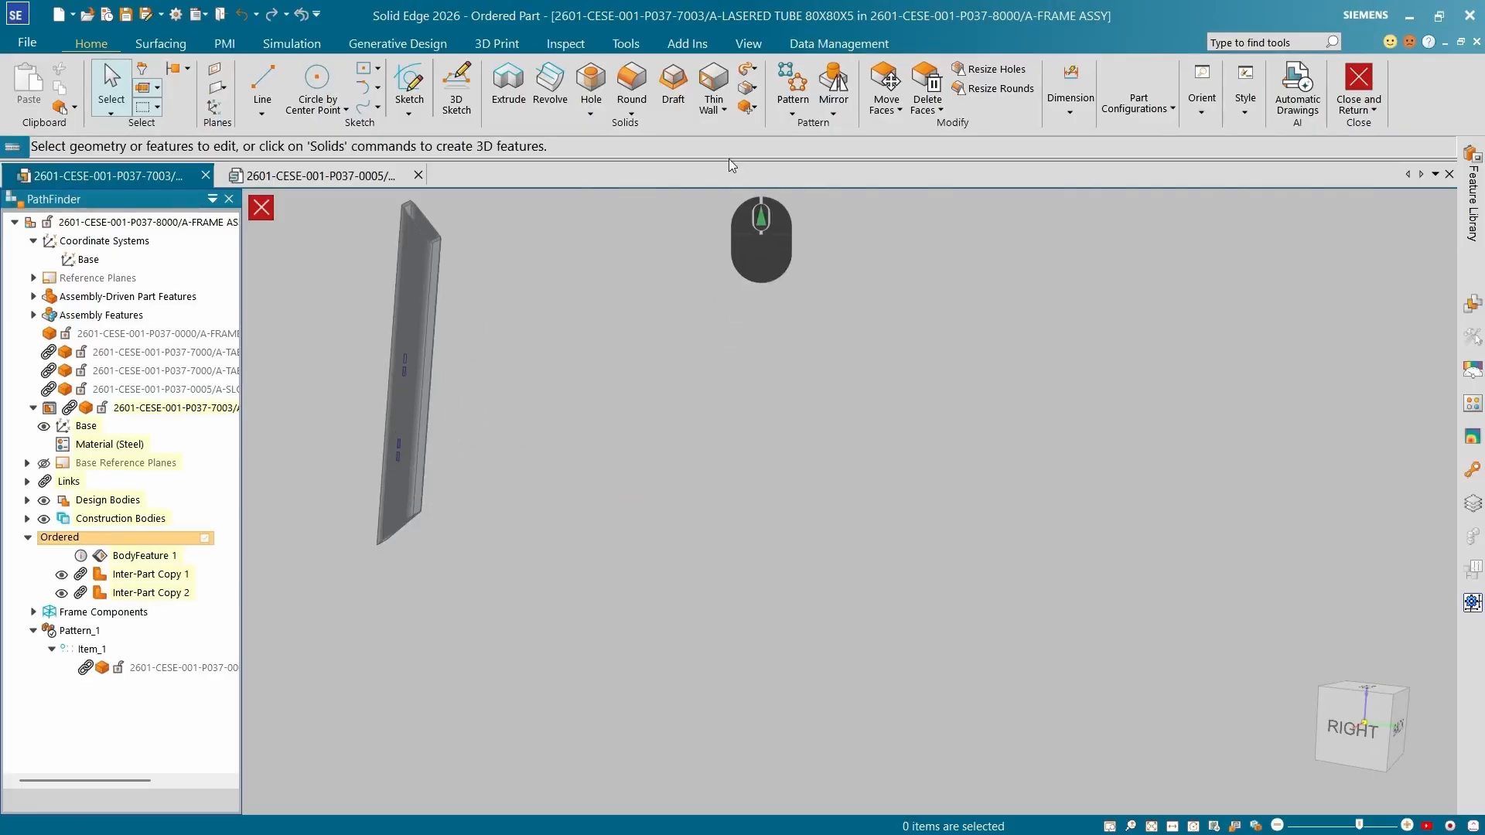
{"action": "left_click", "coordinate": [753, 108]}
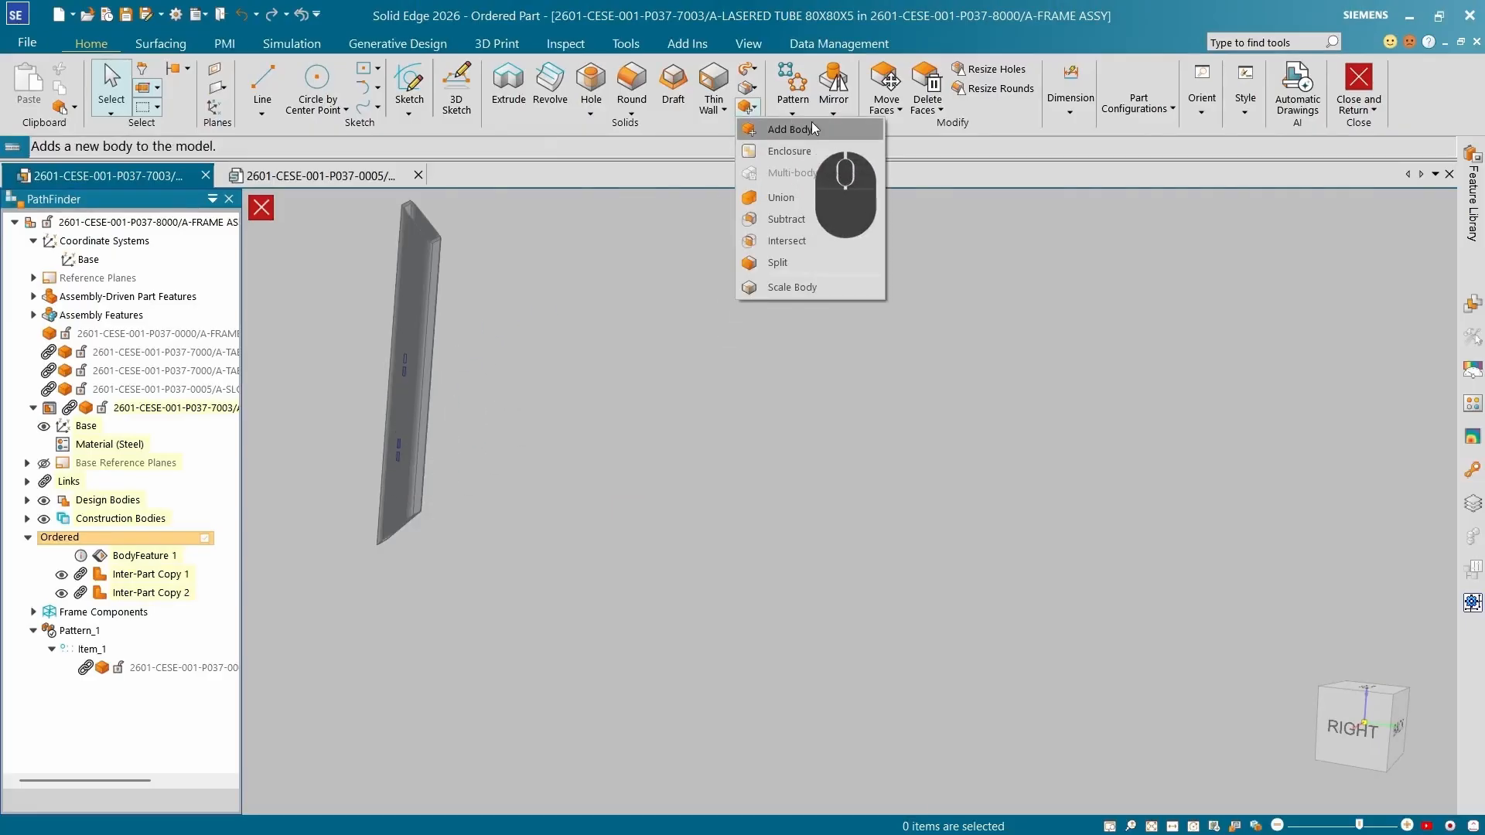
{"action": "left_click", "coordinate": [818, 218]}
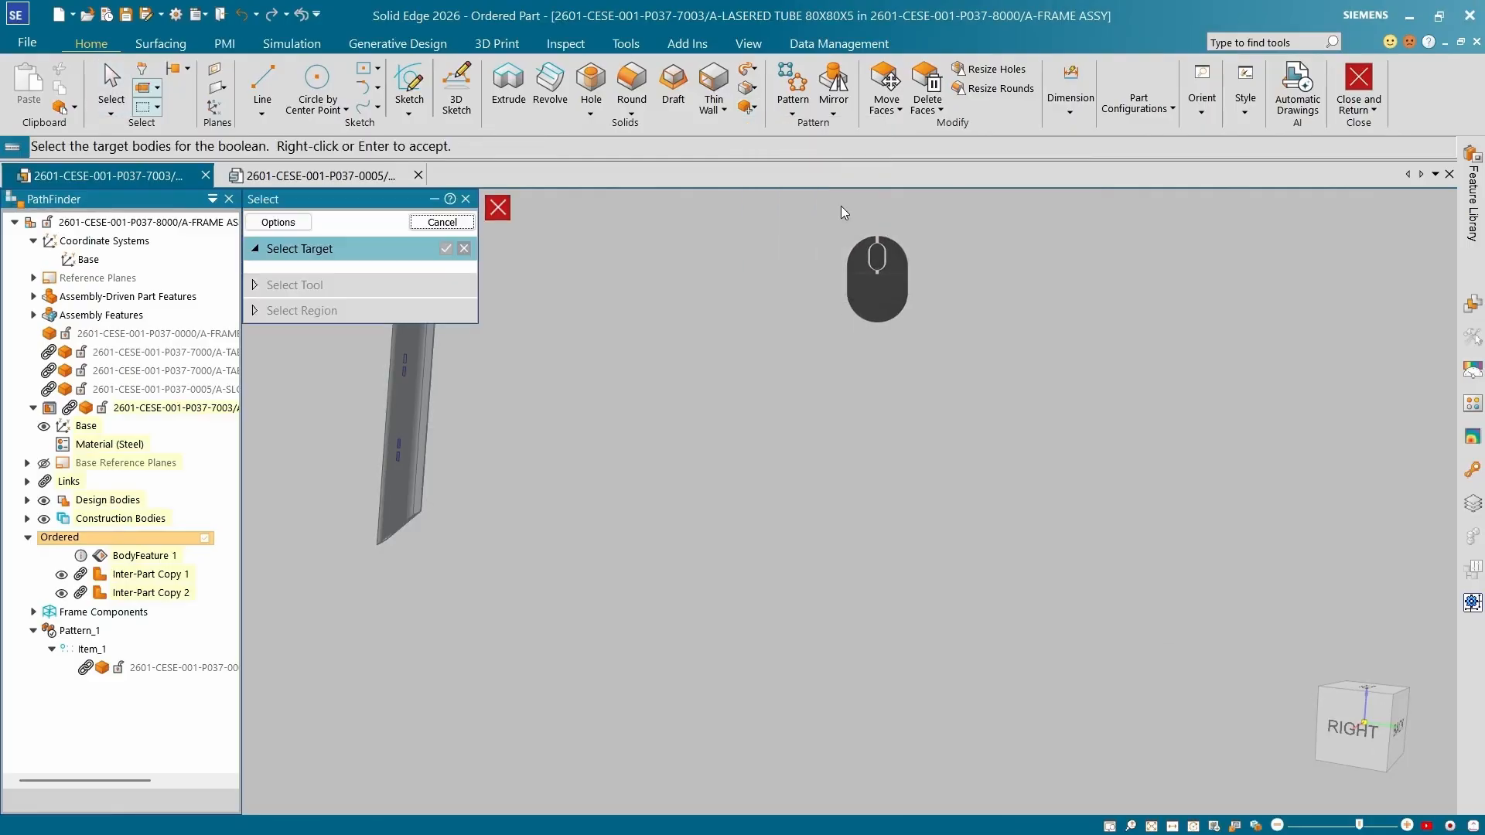
{"action": "left_click", "coordinate": [404, 396]}
{"action": "scroll", "coordinate": [568, 459], "scroll_direction": "up", "scroll_amount": 3}
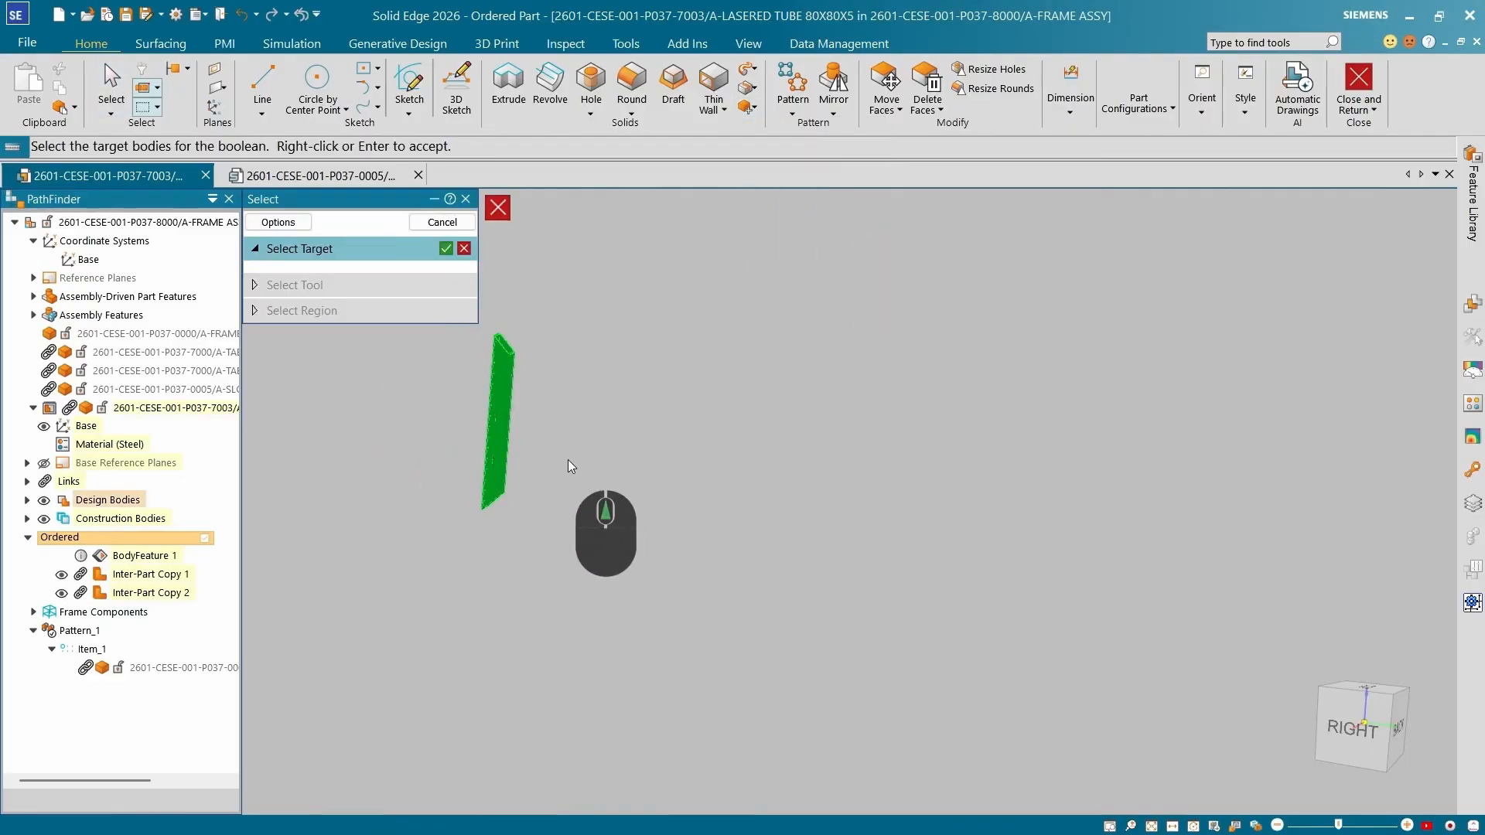
{"action": "right_click", "coordinate": [588, 419]}
{"action": "scroll", "coordinate": [464, 410], "scroll_direction": "down", "scroll_amount": 3}
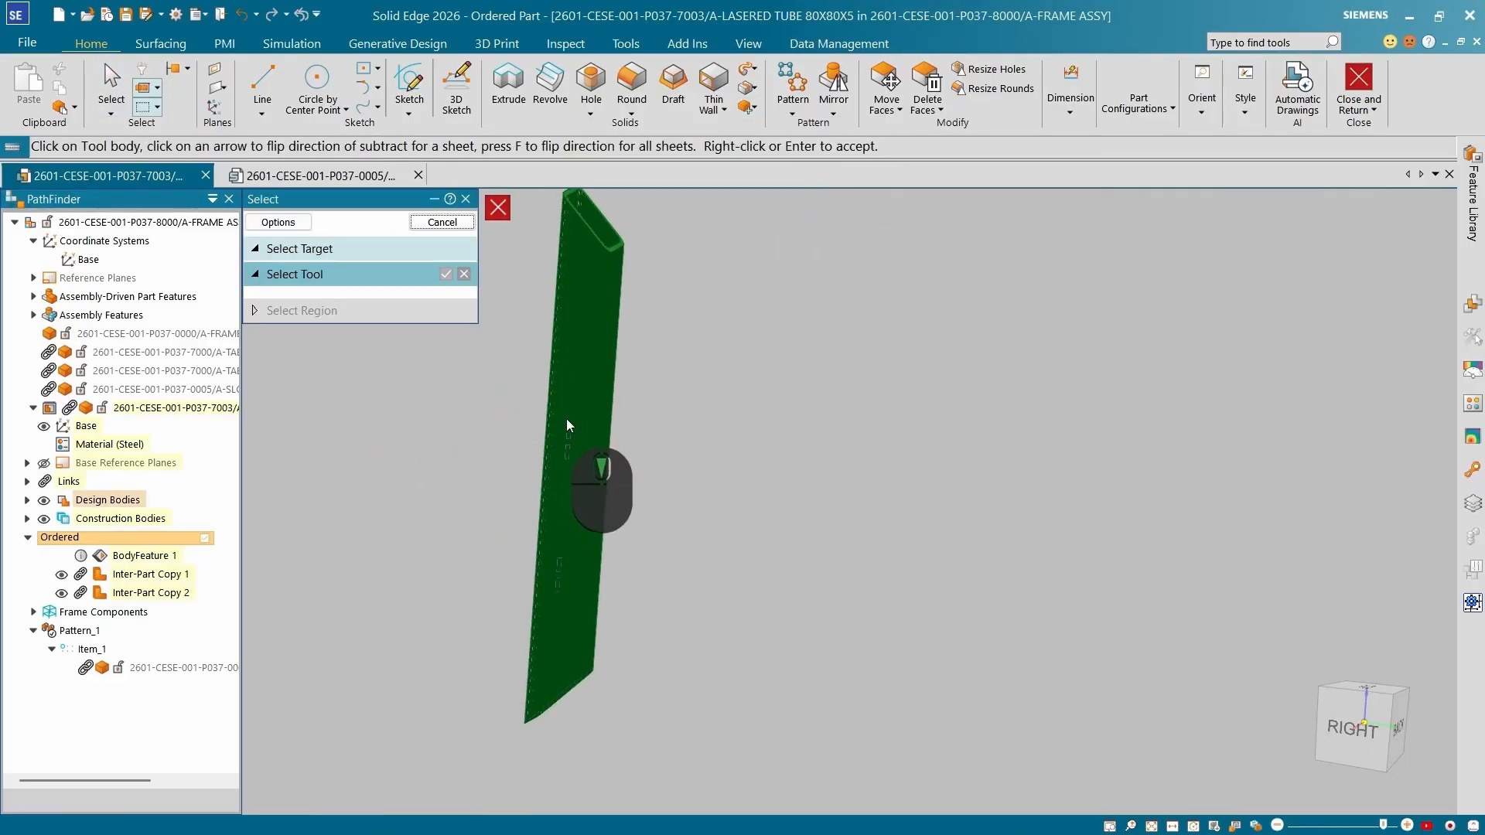
{"action": "left_click", "coordinate": [572, 427]}
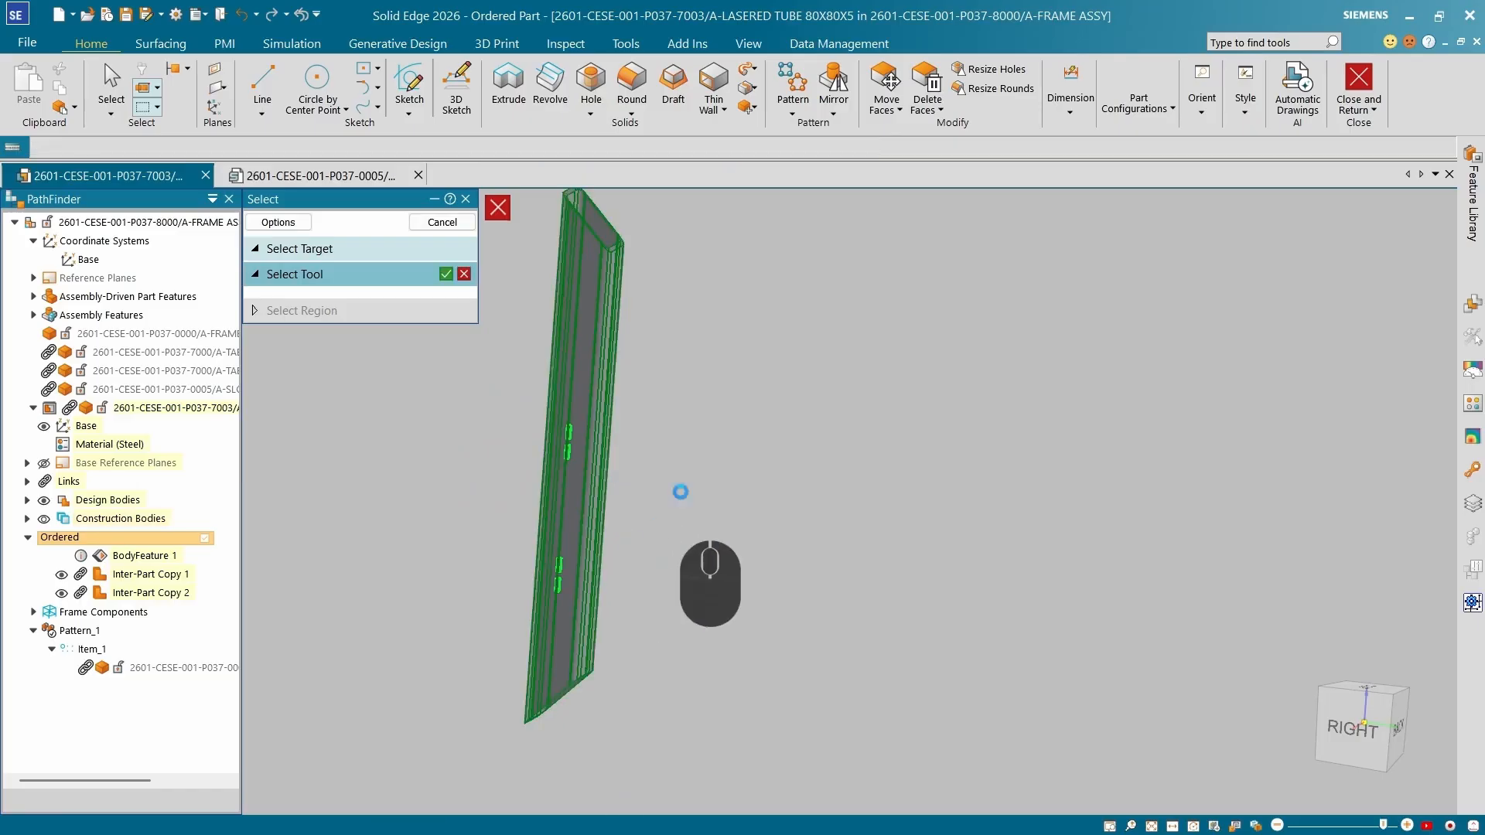
{"action": "right_click", "coordinate": [697, 332]}
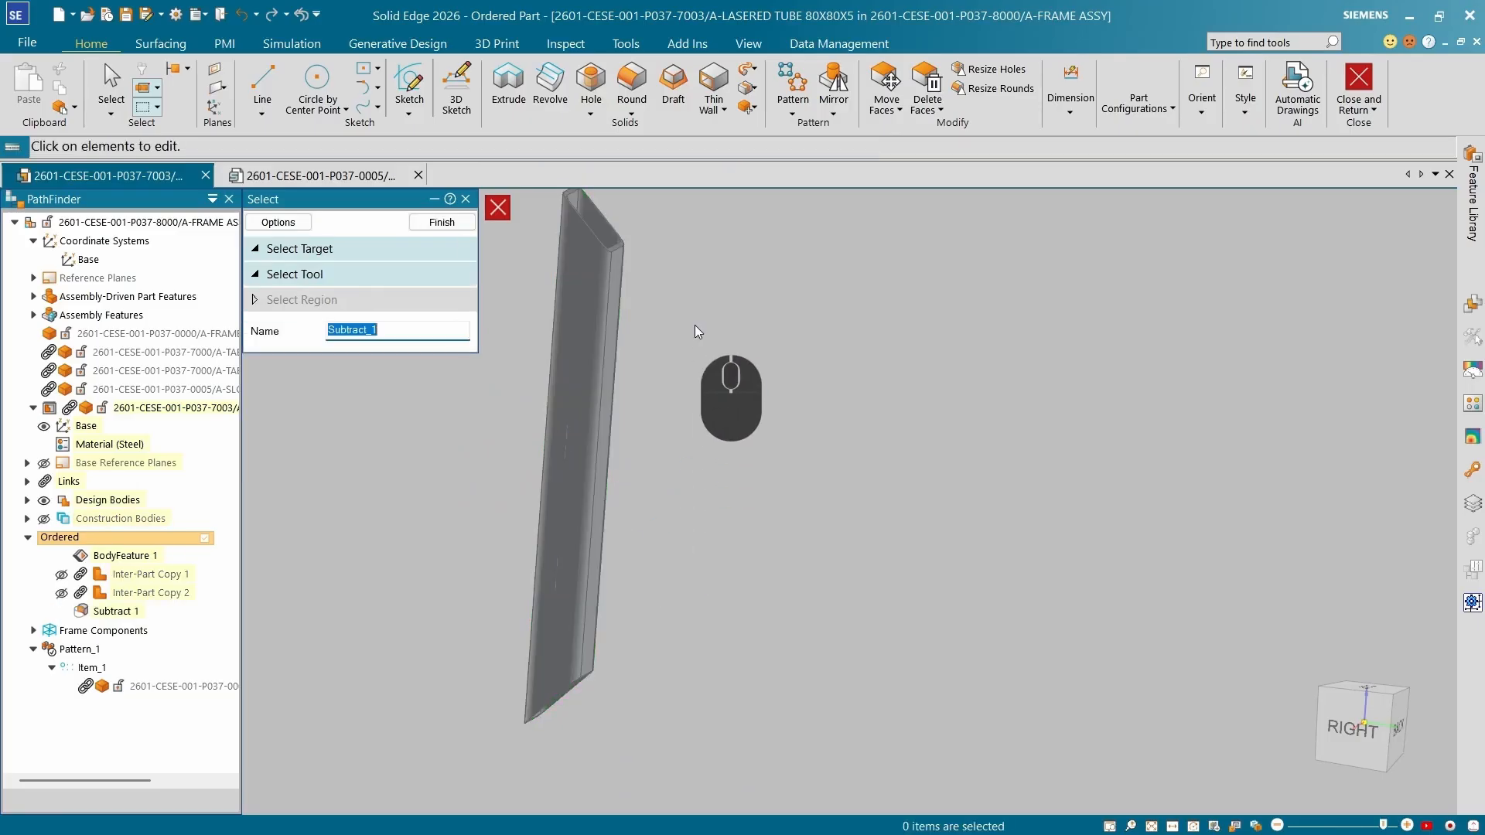
{"action": "left_click", "coordinate": [442, 222]}
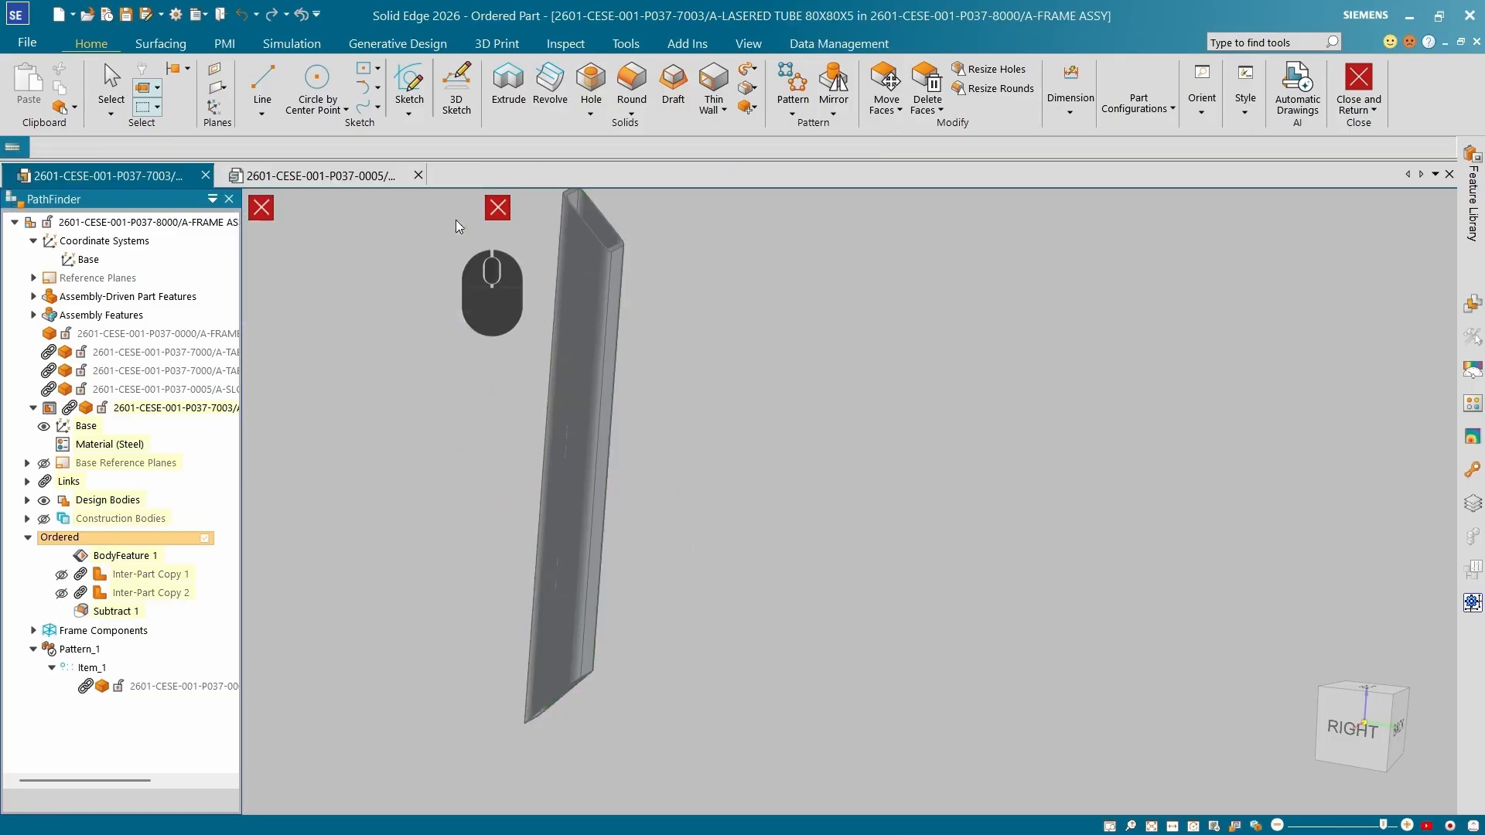
Open the Style Palette and examine the slots cut into the tube from several viewpoints.
{"action": "middle_click_drag", "start_coordinate": [474, 433], "coordinate": [680, 541]}
{"action": "scroll", "coordinate": [681, 541], "scroll_direction": "down", "scroll_amount": 3}
{"action": "key", "text": "Escape"}
{"action": "left_click", "coordinate": [1472, 404]}
{"action": "left_click", "coordinate": [1430, 172]}
{"action": "left_click", "coordinate": [1421, 225]}
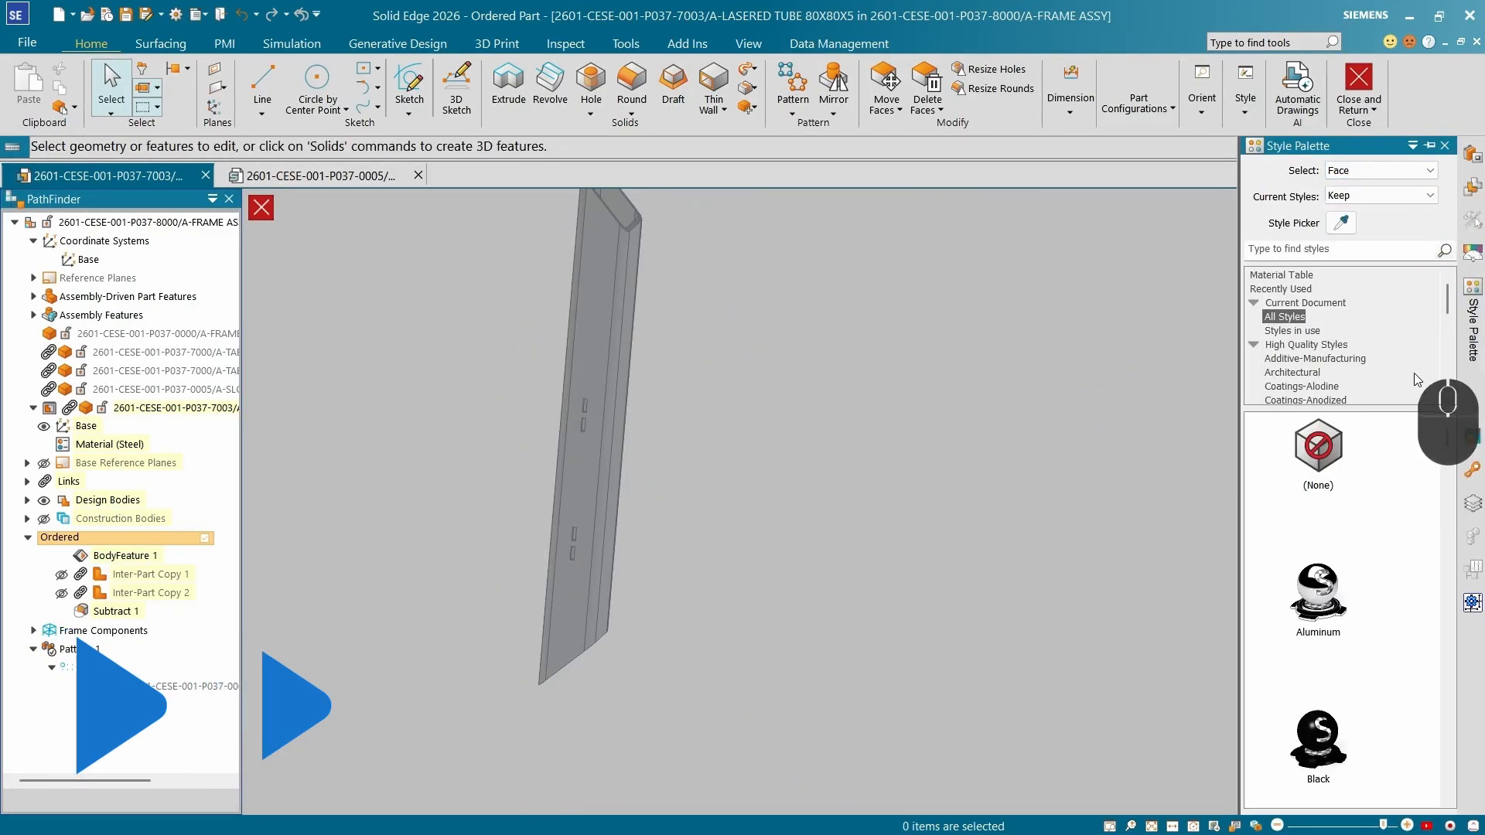
{"action": "left_click", "coordinate": [1320, 248]}
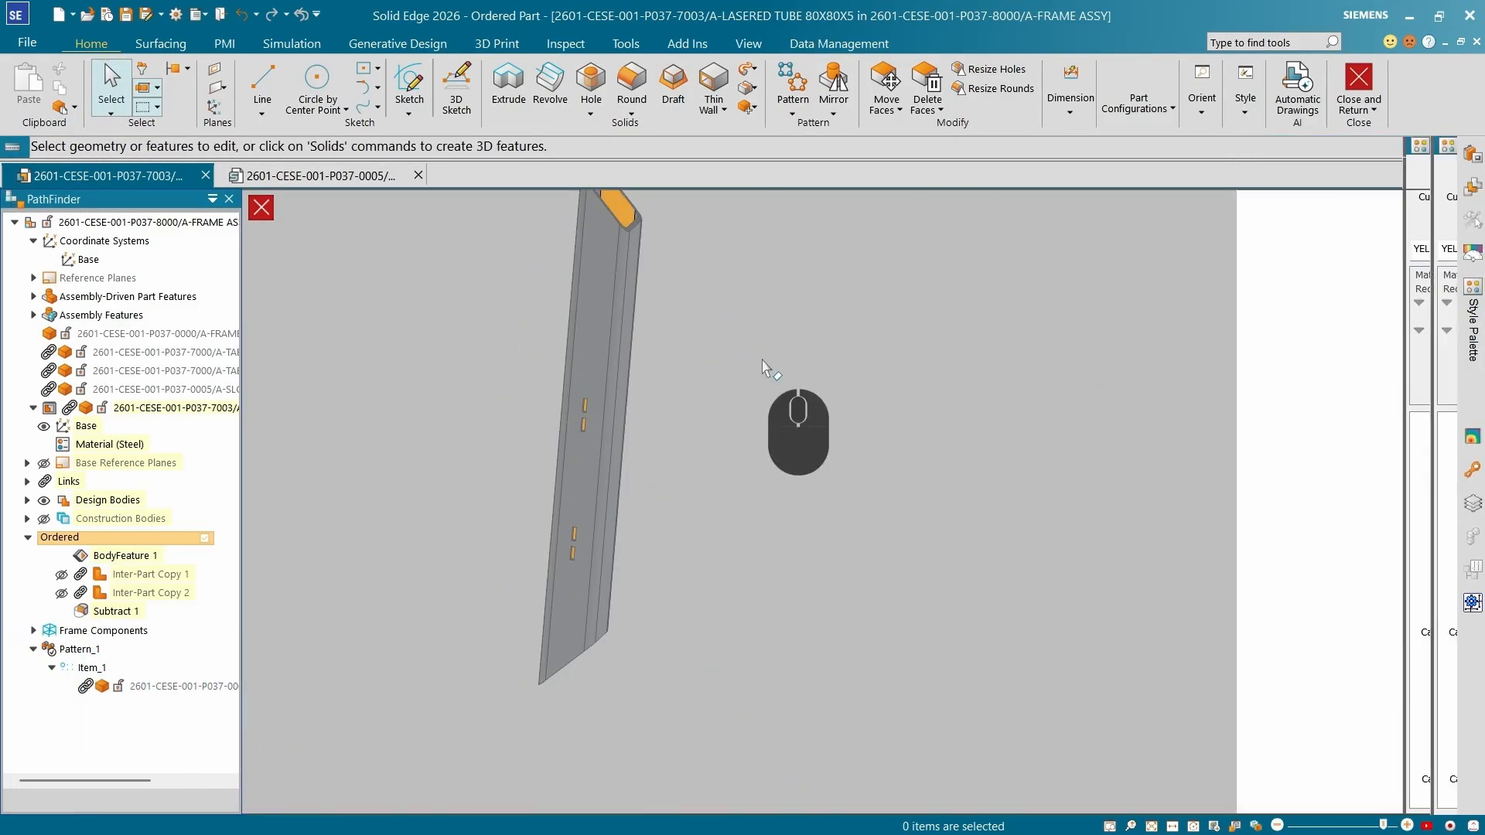
{"action": "mouse_move", "coordinate": [761, 364]}
{"action": "middle_mouse_down"}
{"action": "mouse_move", "coordinate": [745, 353]}
{"action": "mouse_move", "coordinate": [673, 495]}
{"action": "middle_mouse_up"}
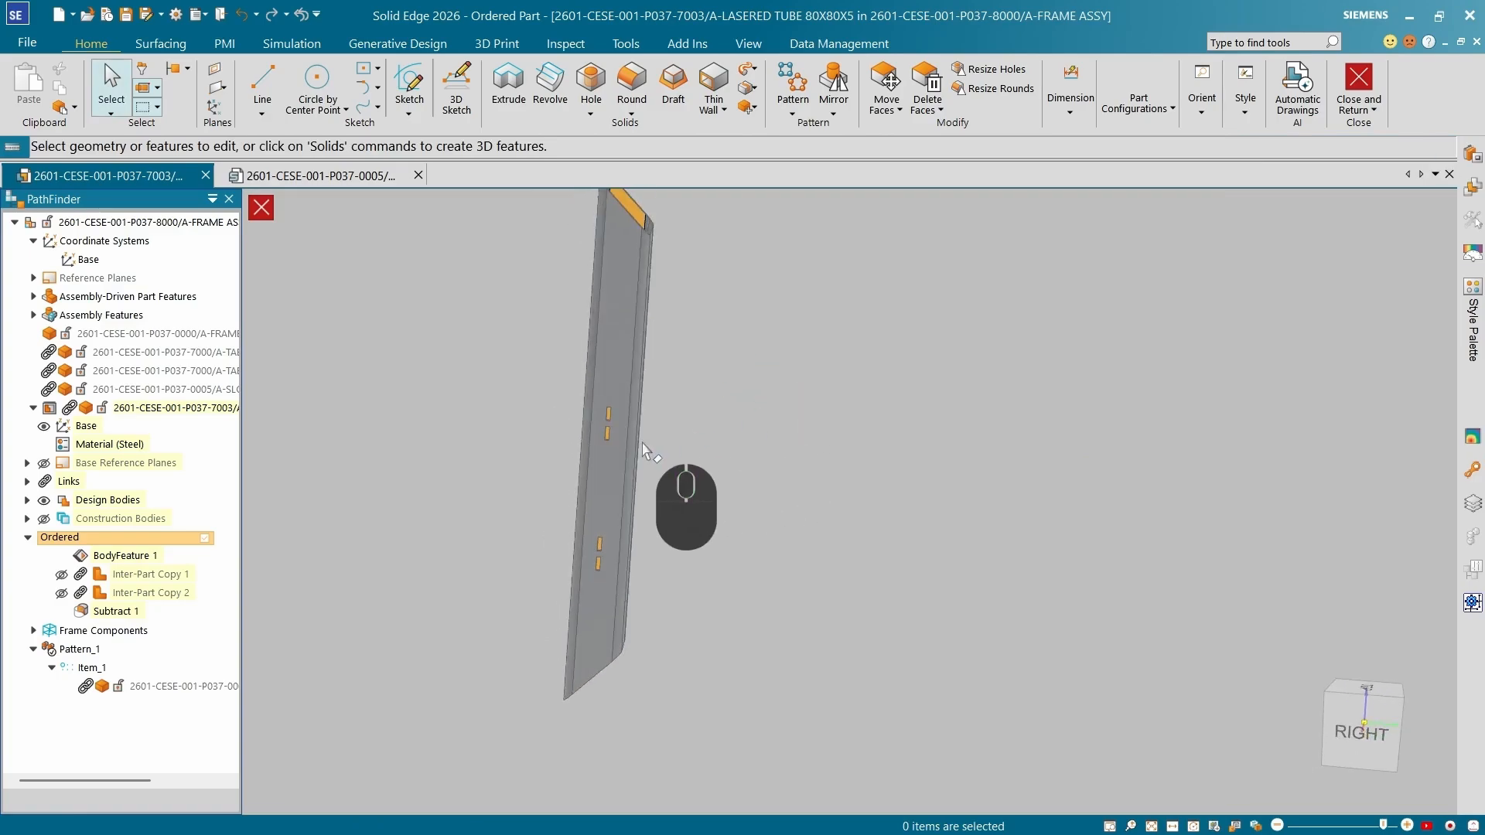
{"action": "scroll", "coordinate": [623, 464], "scroll_direction": "down", "scroll_amount": 3}
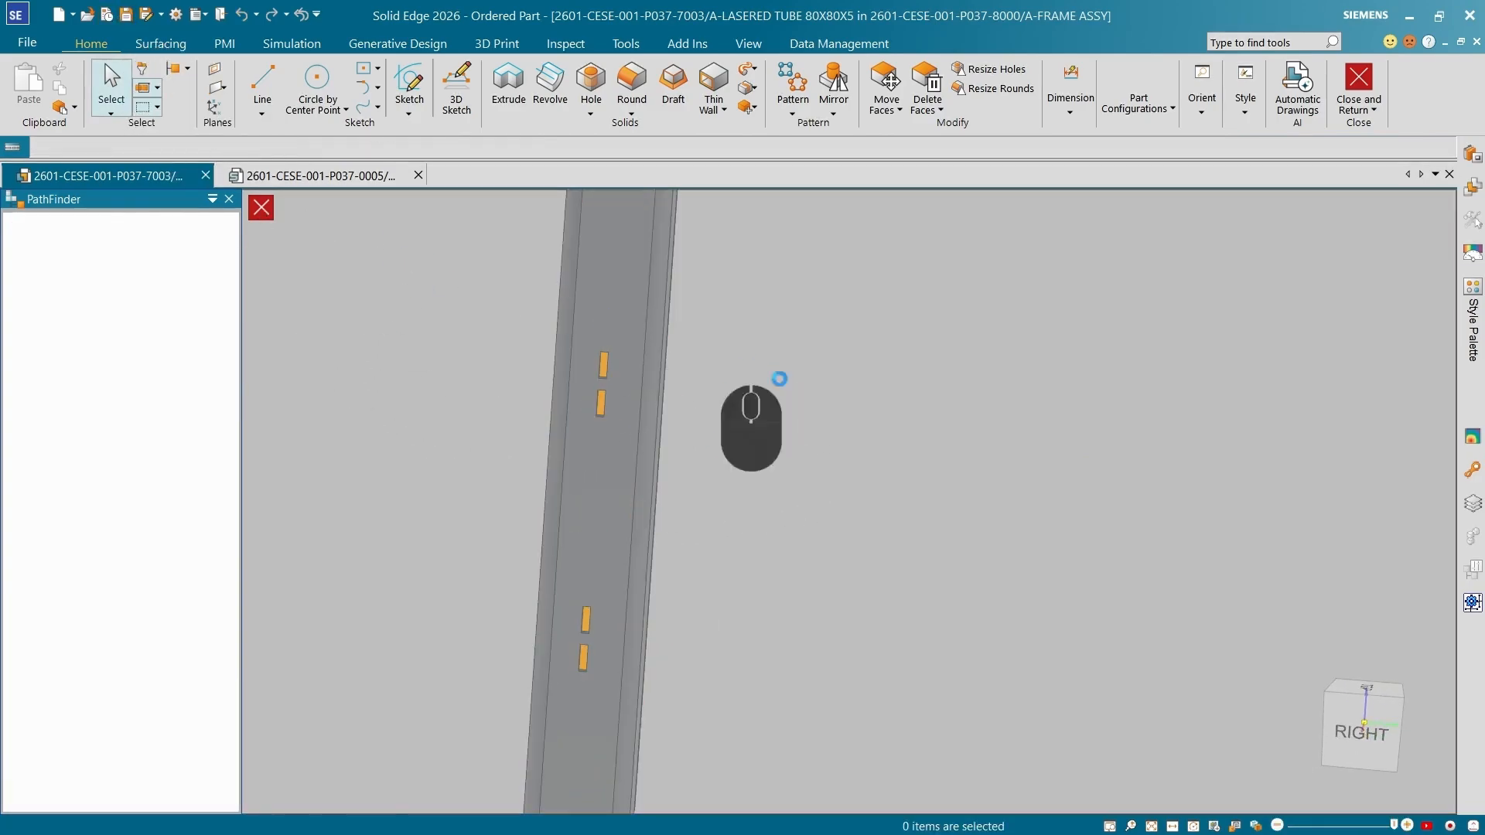
{"action": "middle_click_drag", "start_coordinate": [745, 356], "coordinate": [696, 421]}
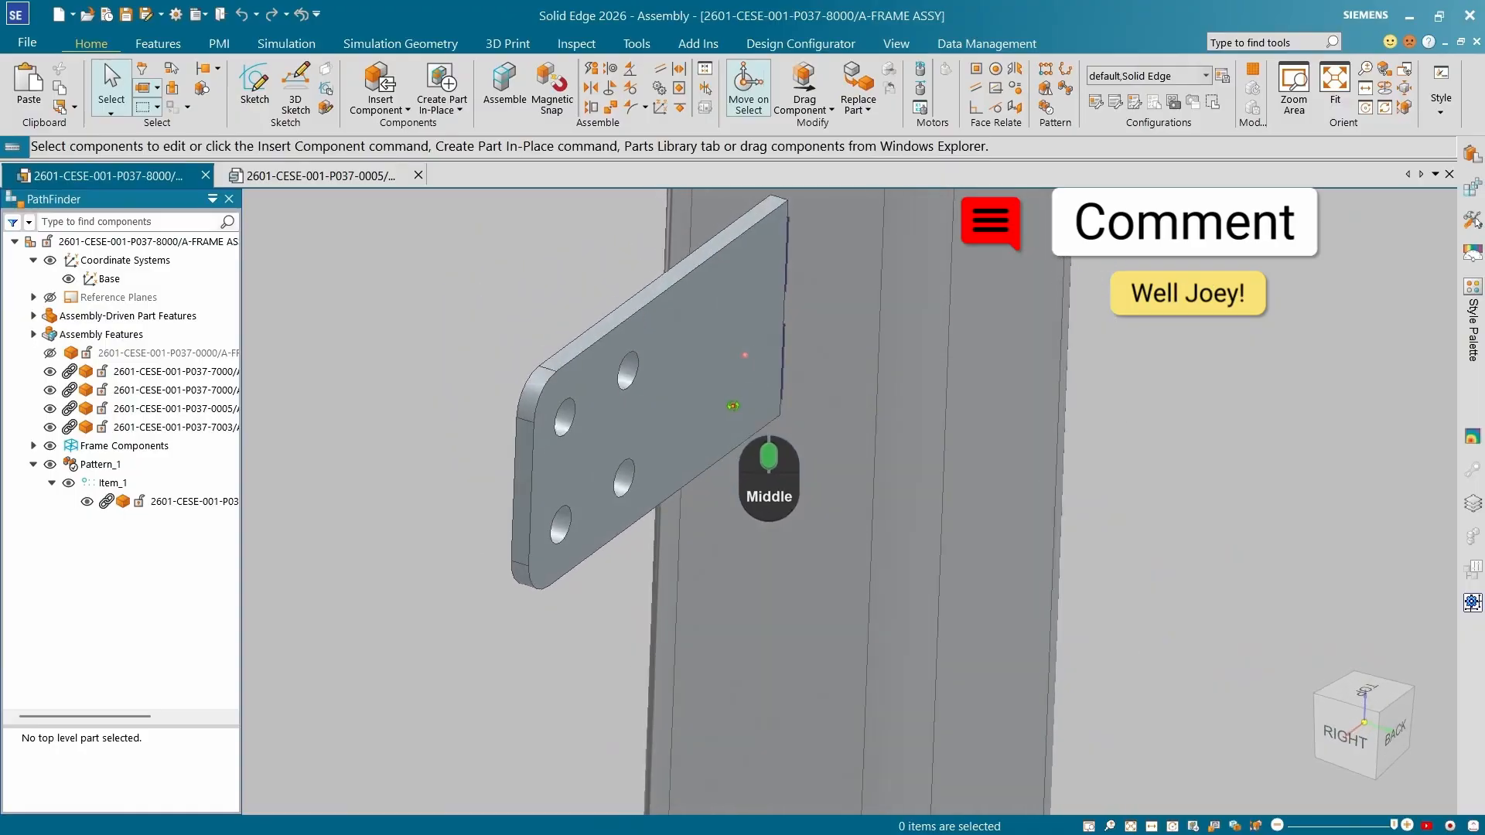
Return to the assembly and select the slot reference part to change its display.
{"action": "left_click", "coordinate": [169, 504]}
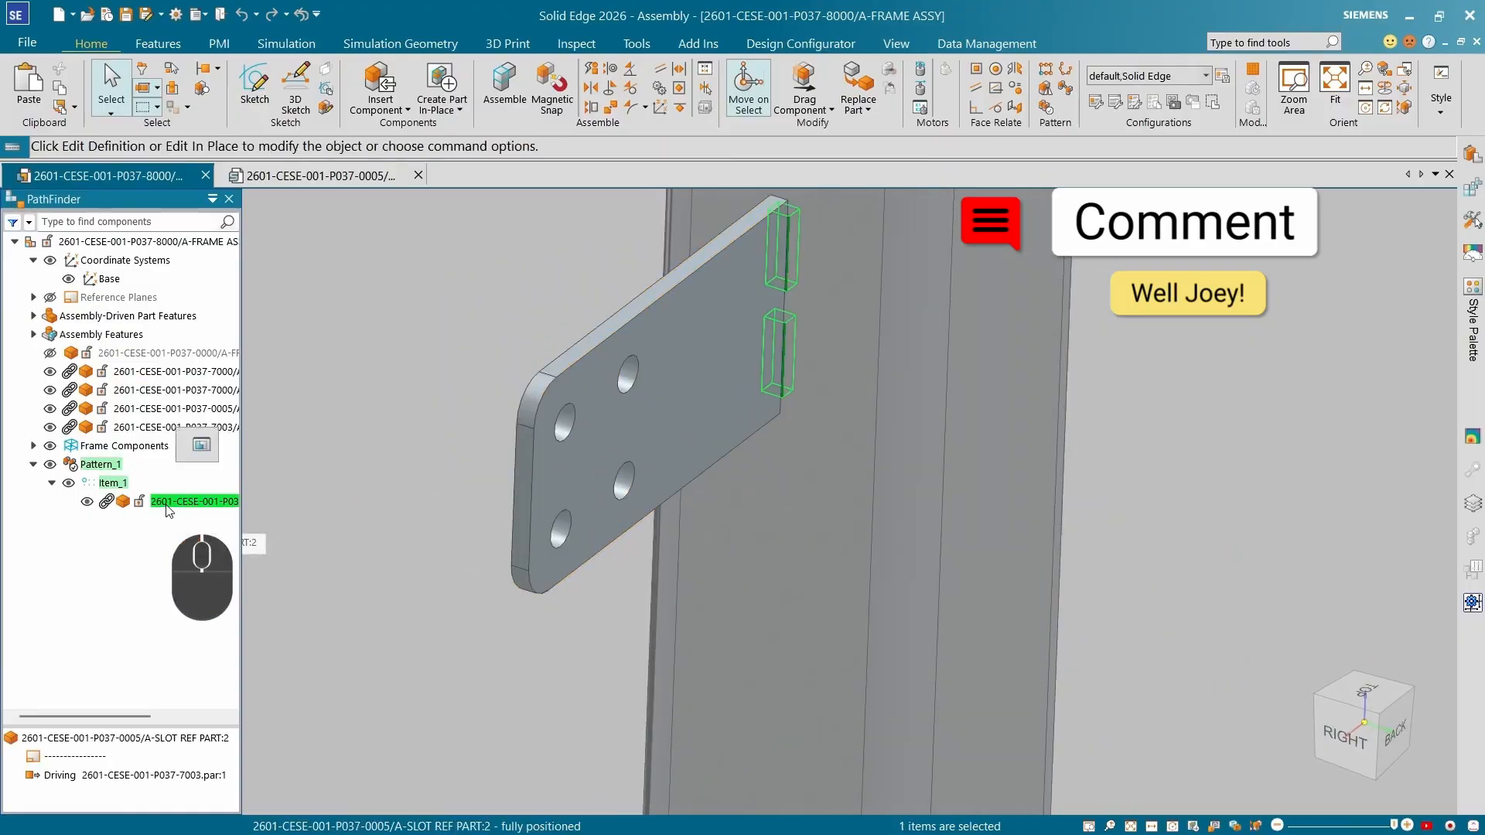
{"action": "left_click", "coordinate": [130, 413]}
{"action": "scroll", "coordinate": [116, 414], "scroll_direction": "down", "scroll_amount": 4}
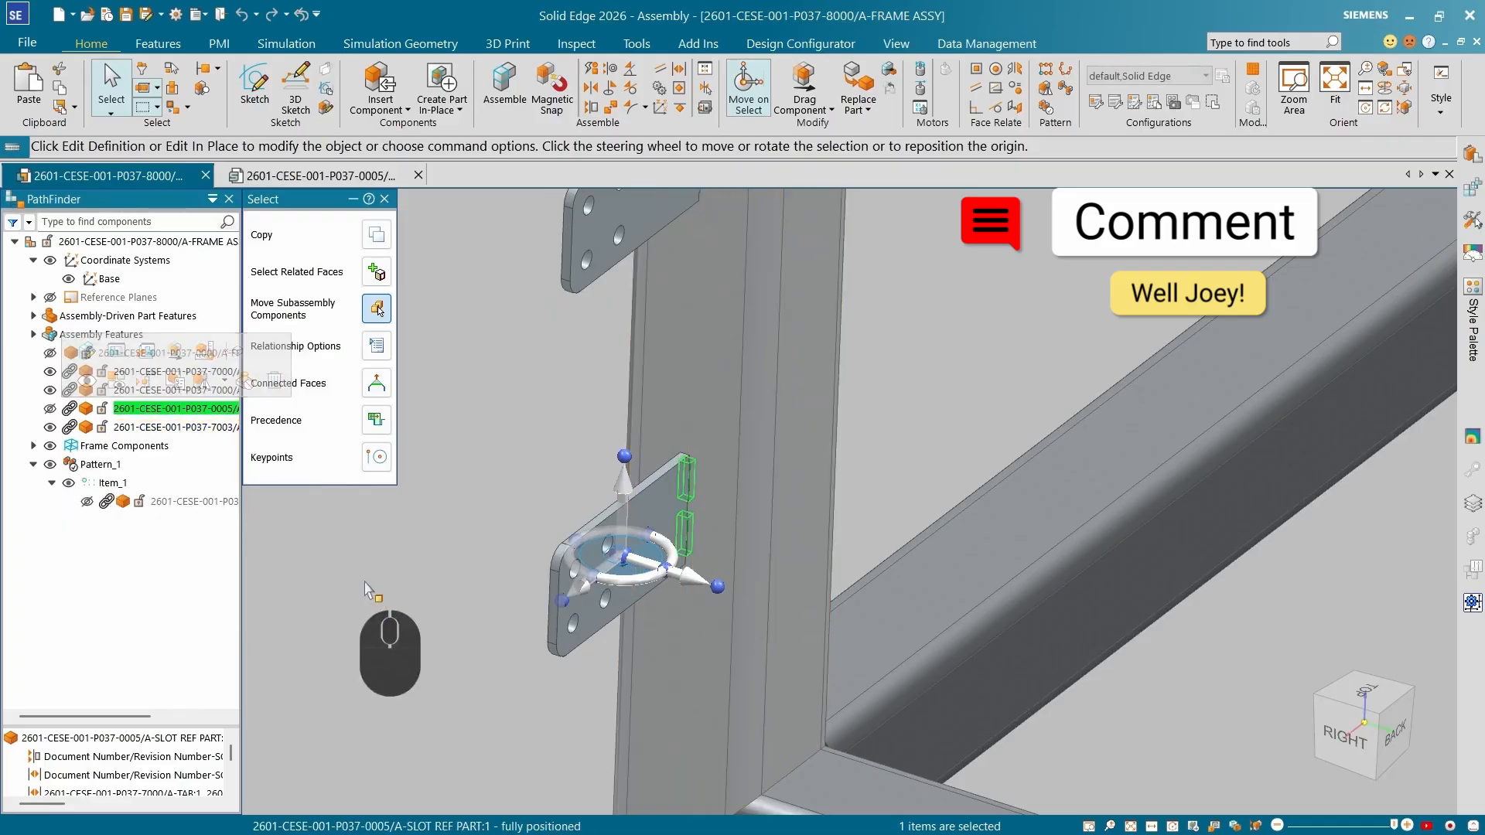
{"action": "left_click", "coordinate": [429, 589]}
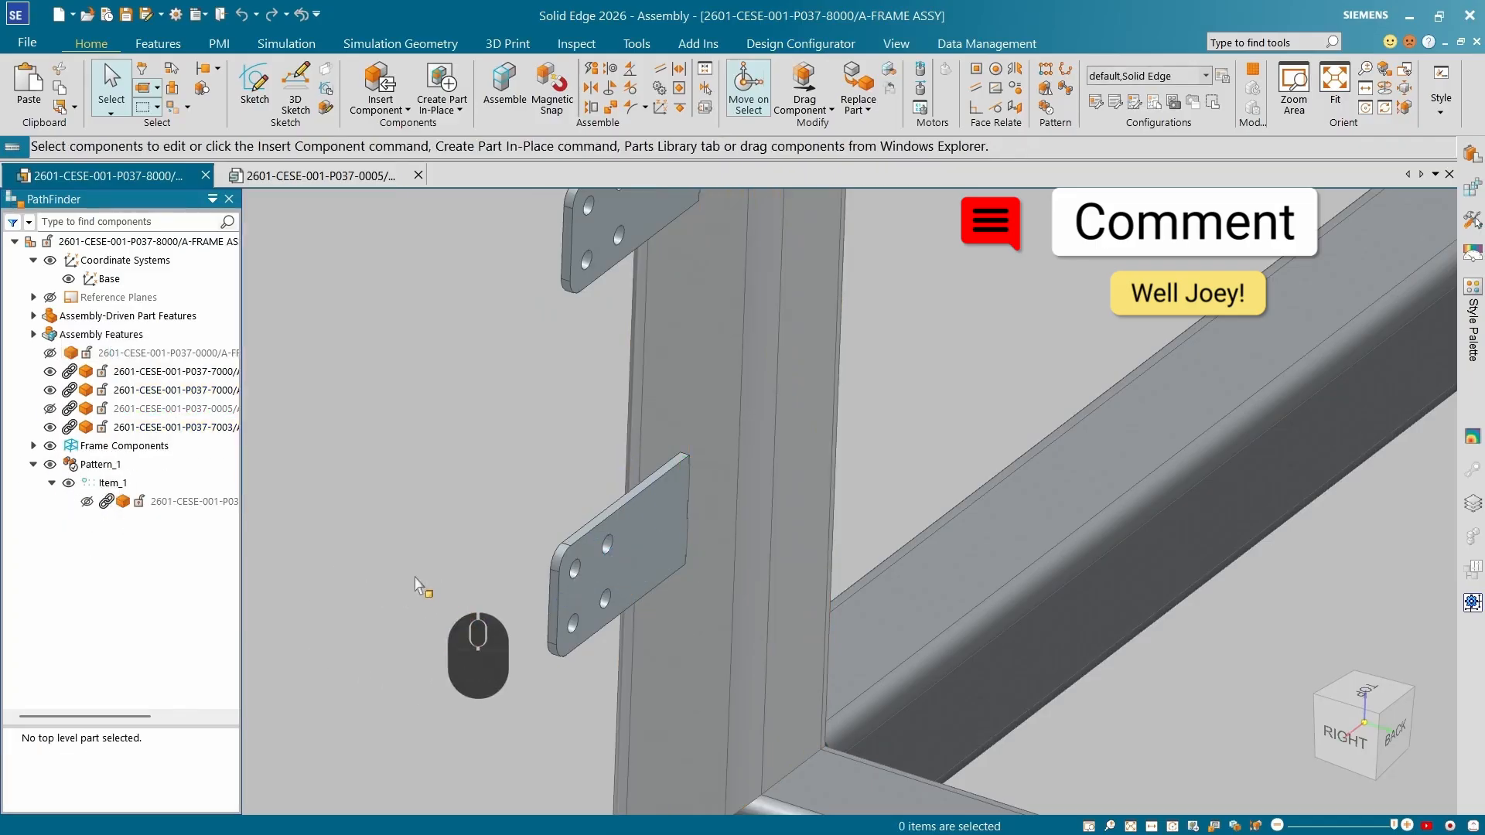
{"action": "left_click", "coordinate": [130, 411]}
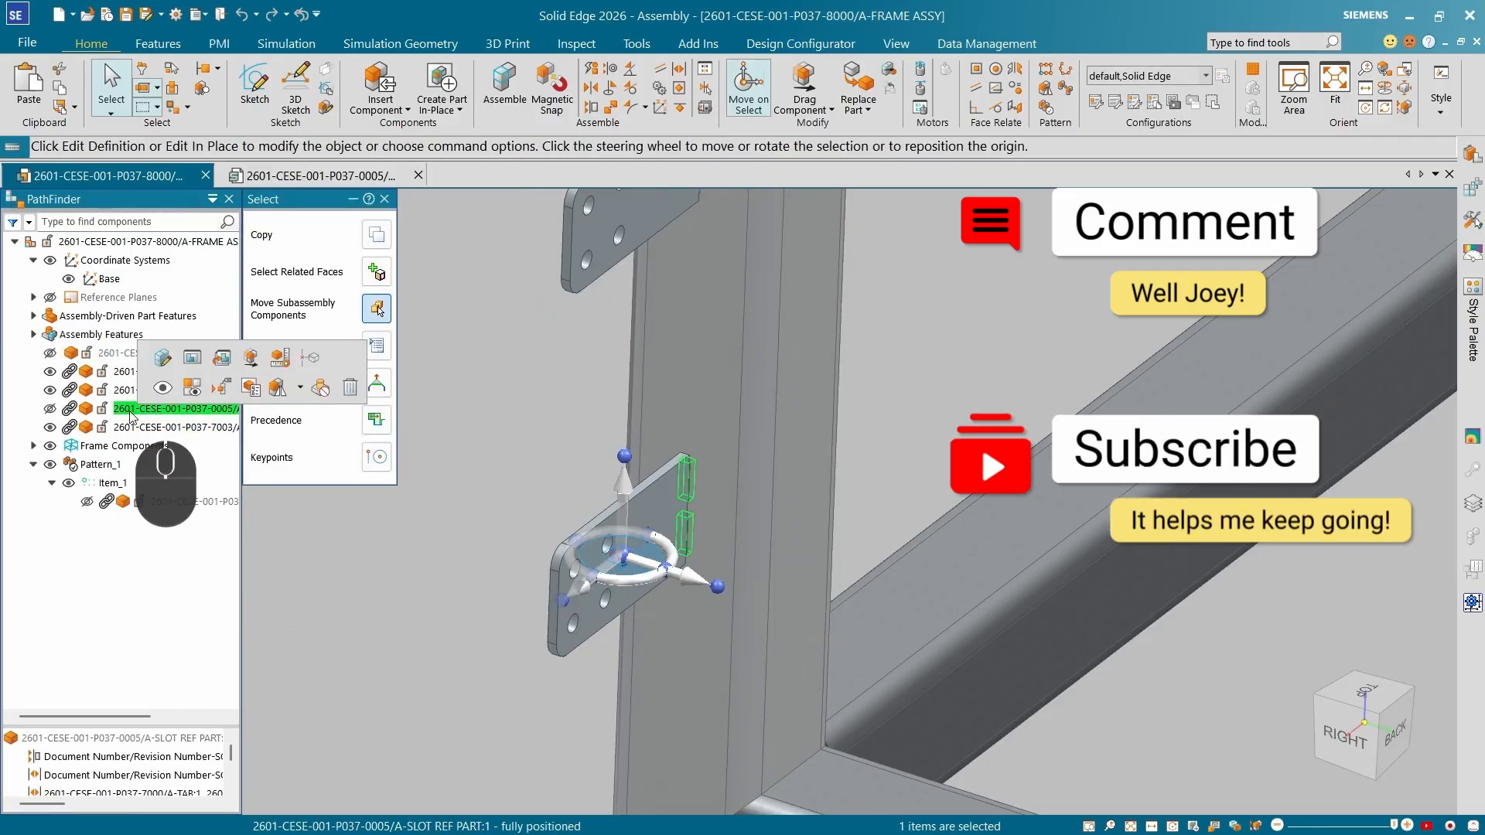